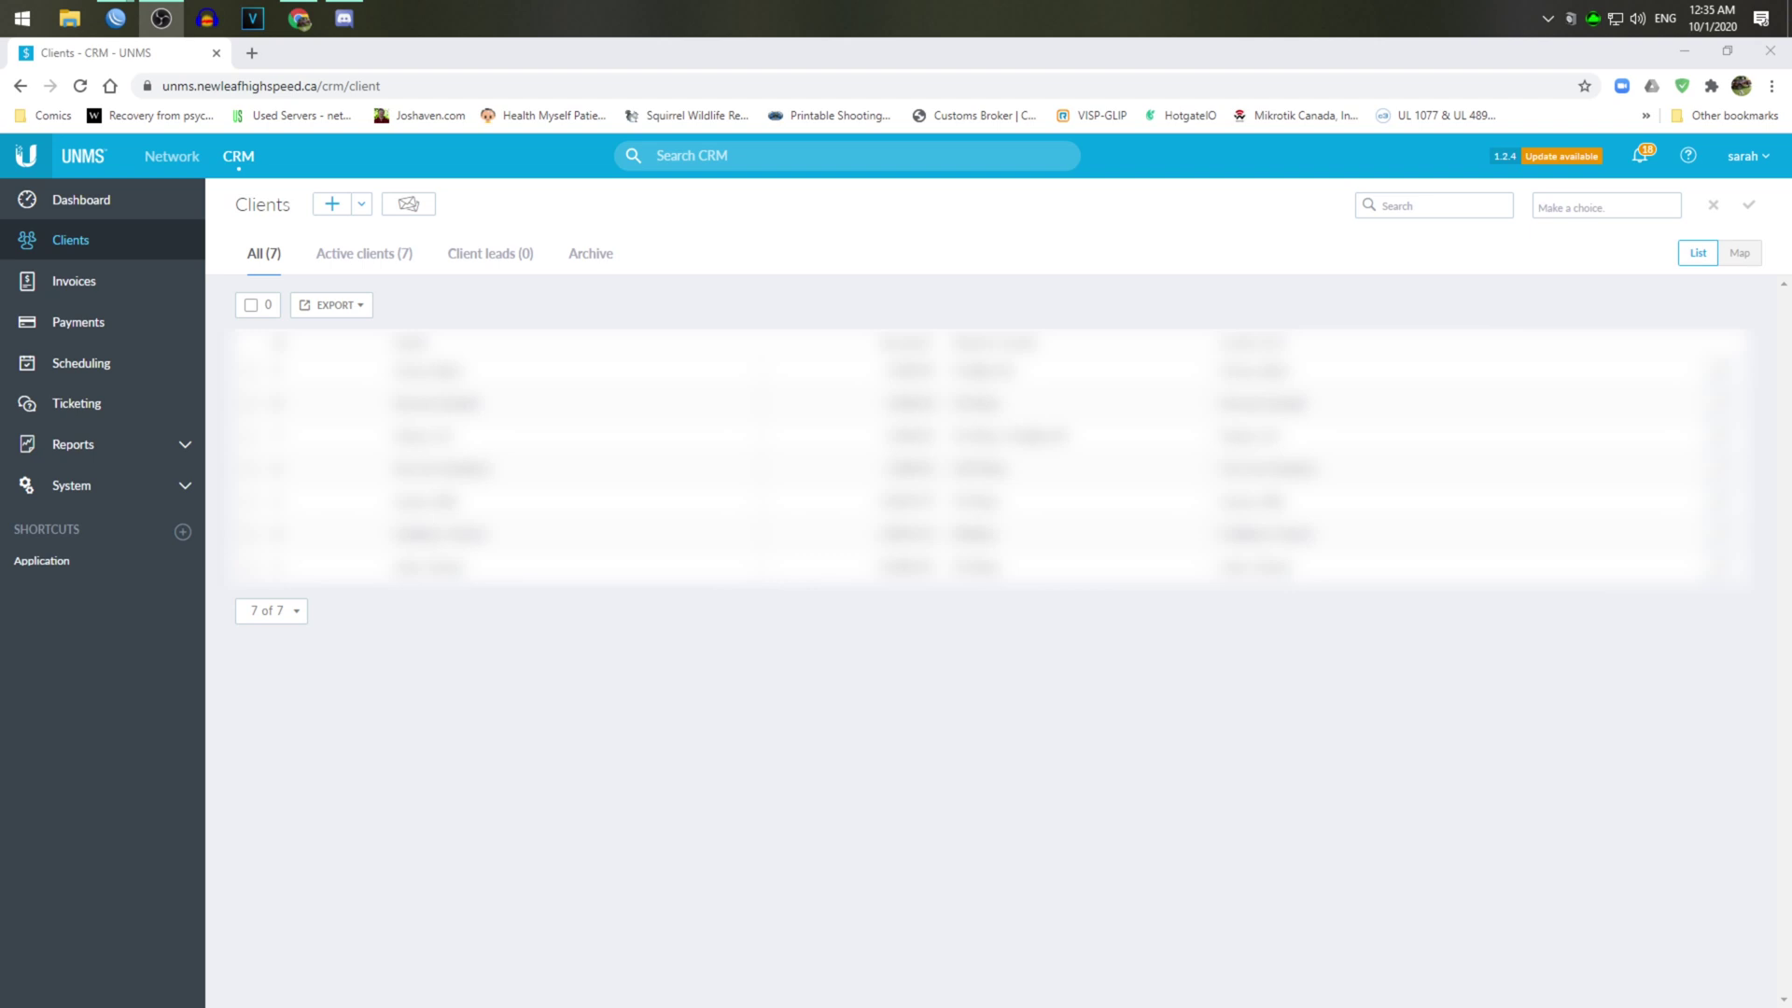
Bring up the router's WinBox session, close its File List and move the window lower left
mouse_move(116, 19)
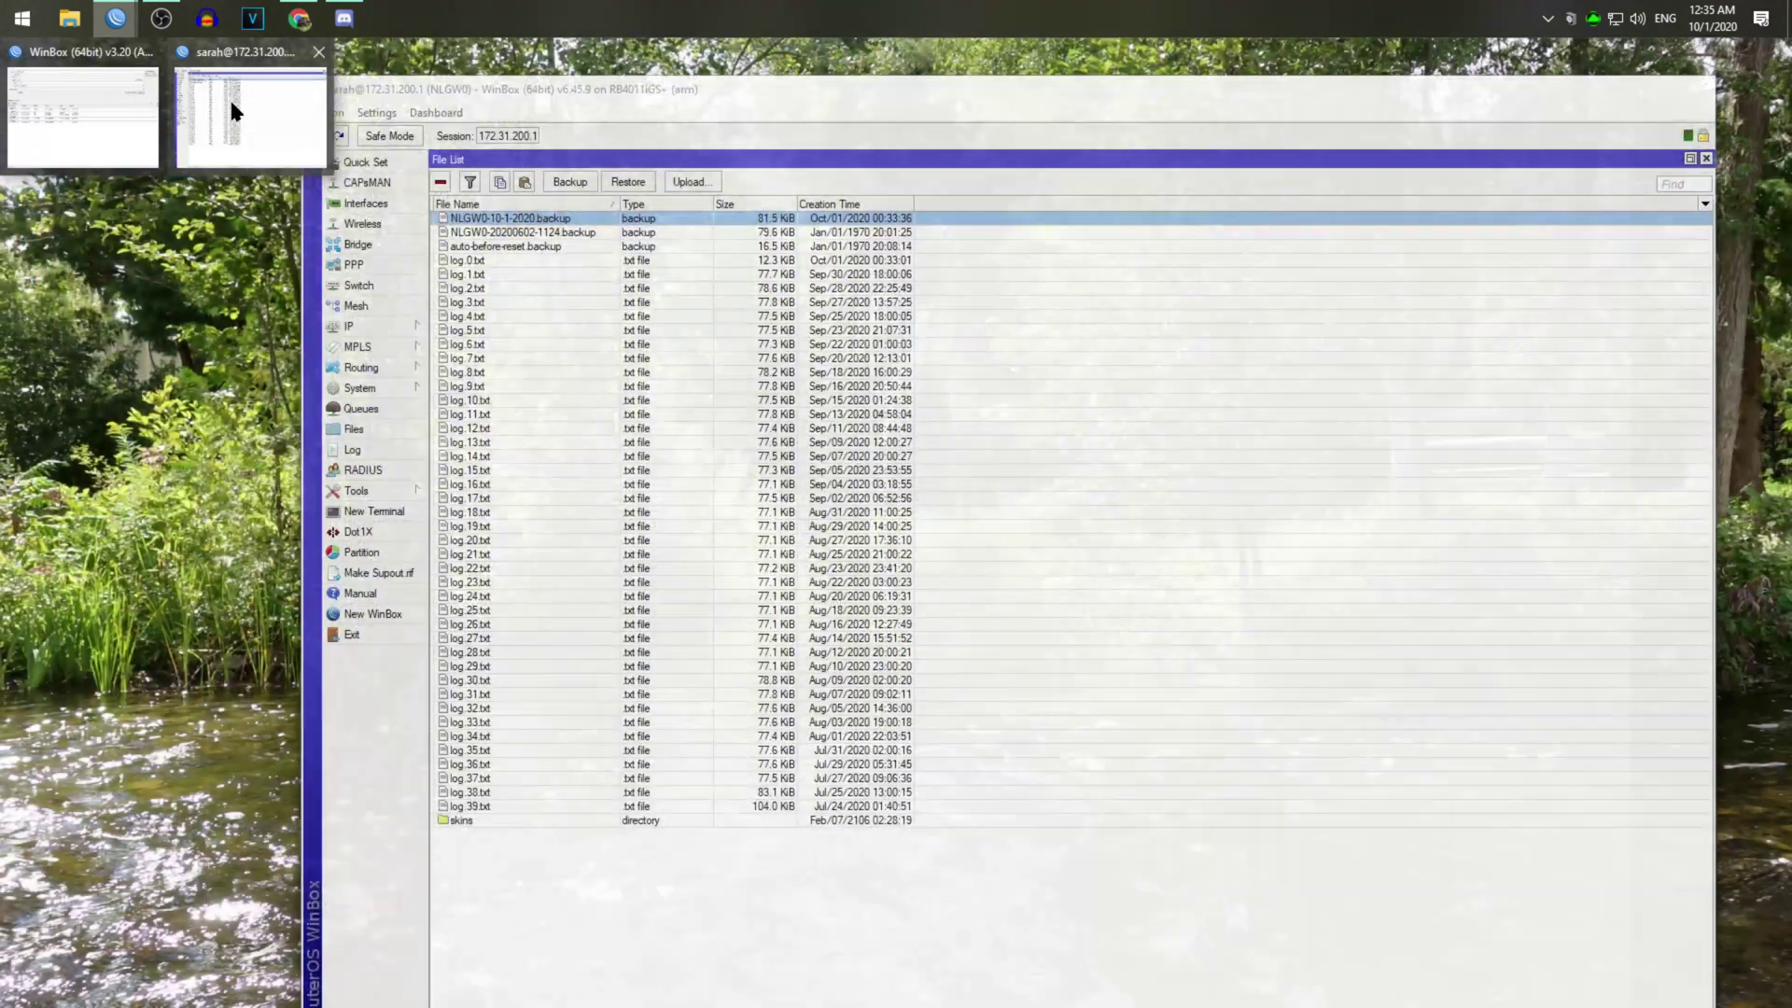
click(228, 99)
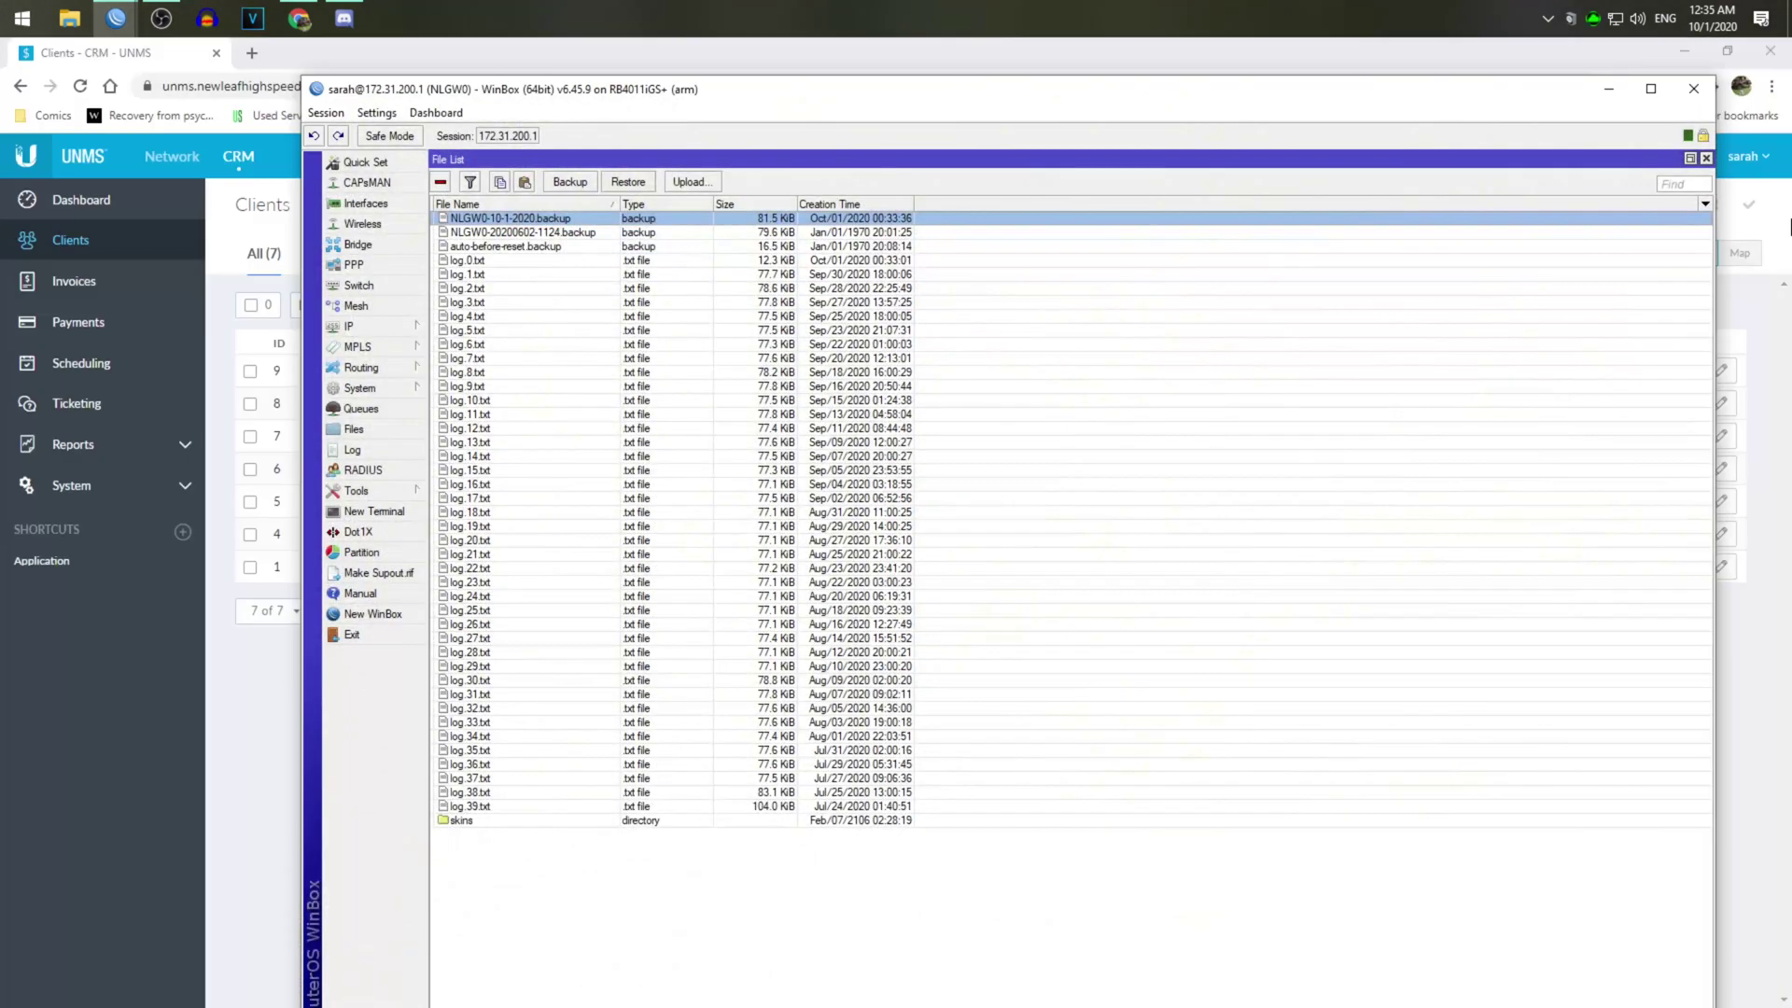
click(1717, 166)
drag(724, 80, 599, 196)
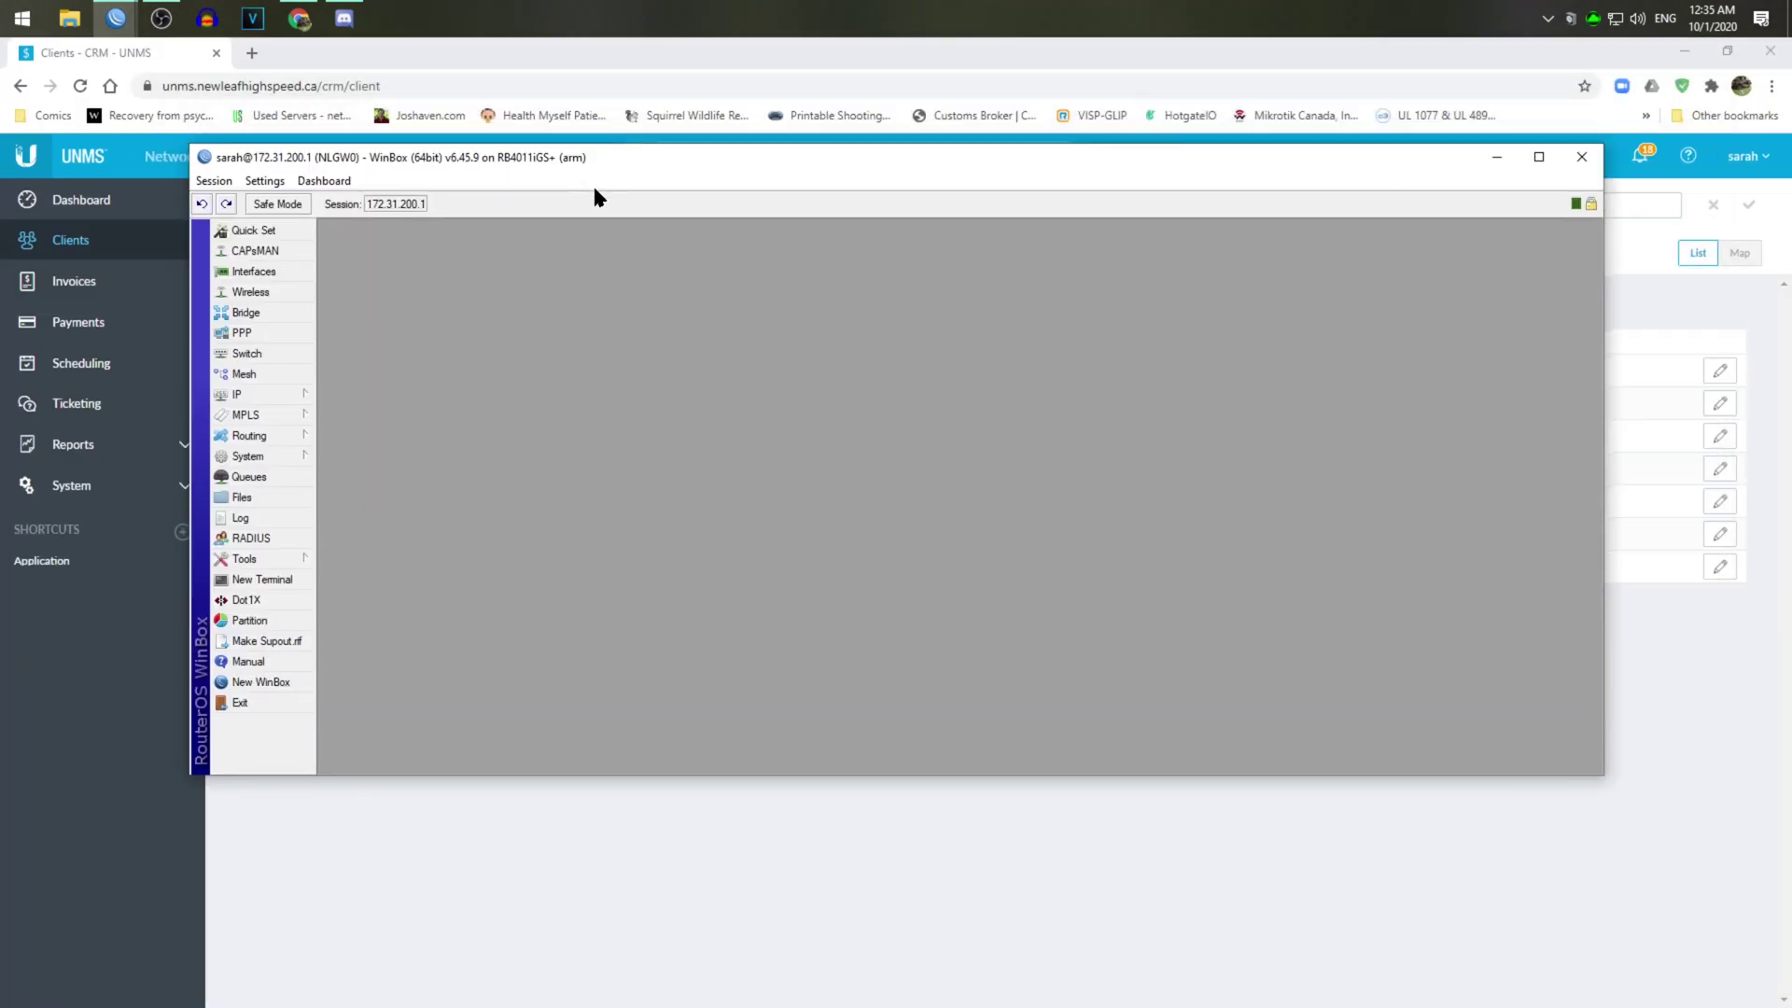
Review the router's Simple Queues, then return to the UNMS client list in Chrome
click(265, 481)
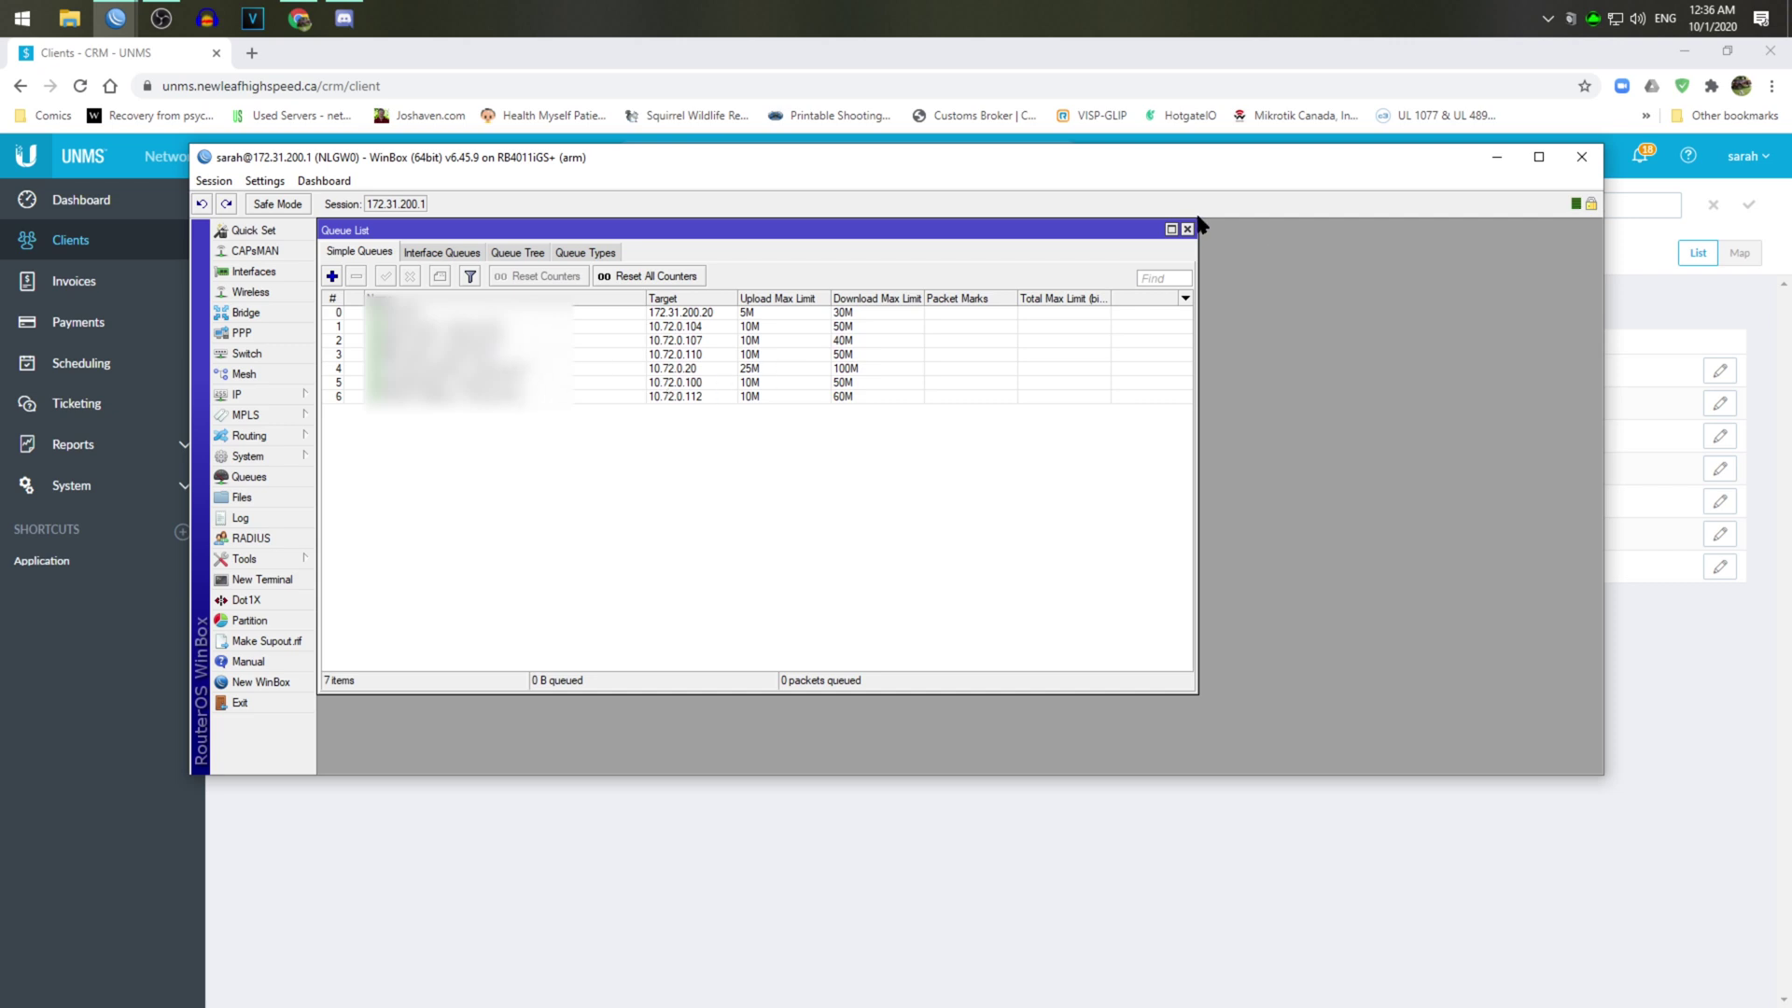
click(1187, 229)
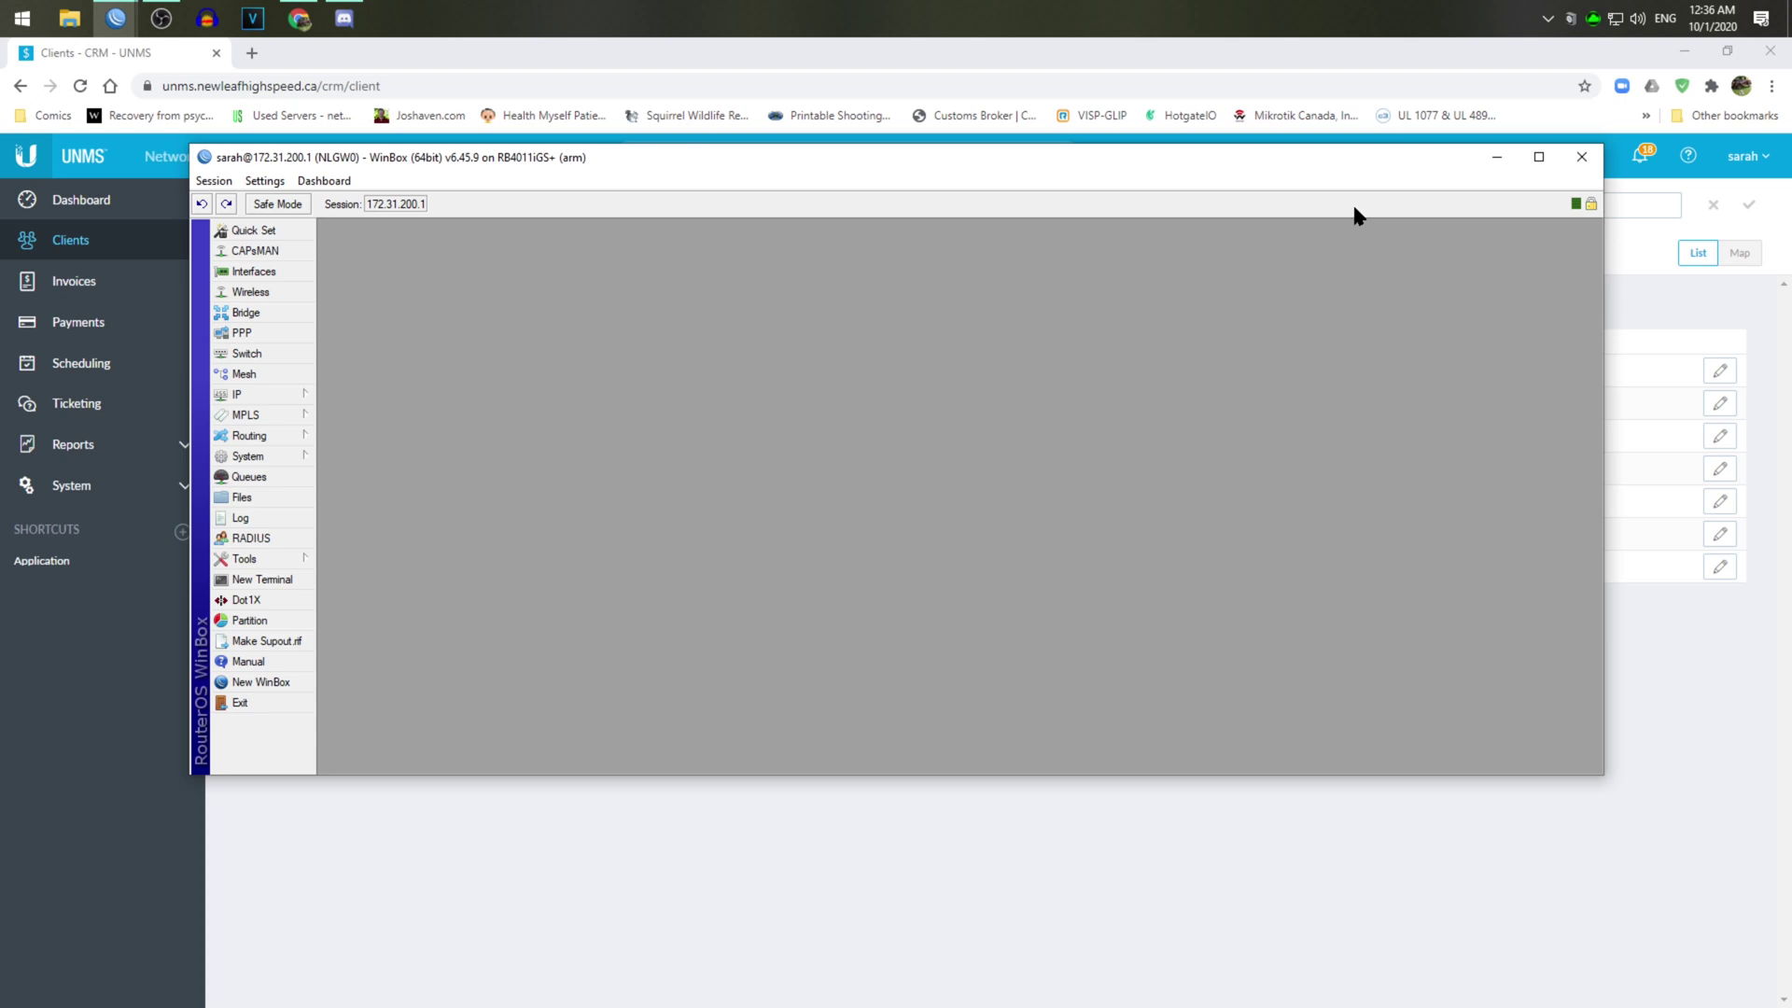
click(1440, 60)
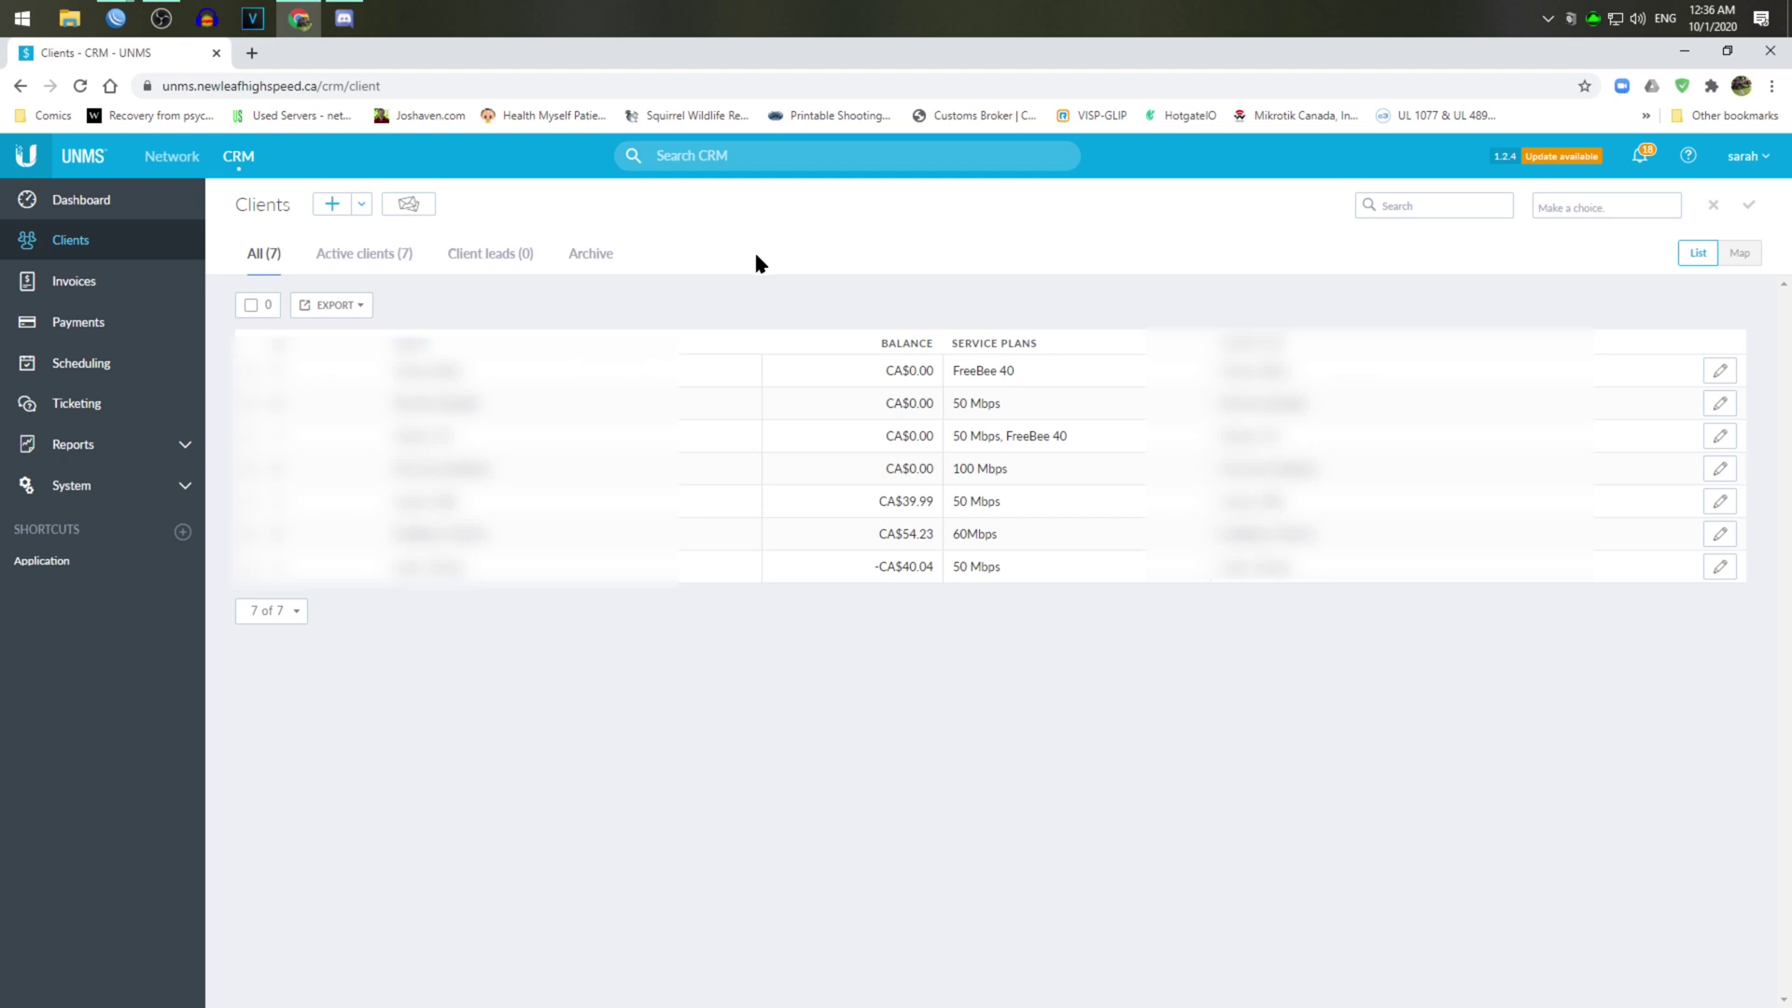
Filter the UNMS client list to Active clients and begin adding a new client
click(72, 240)
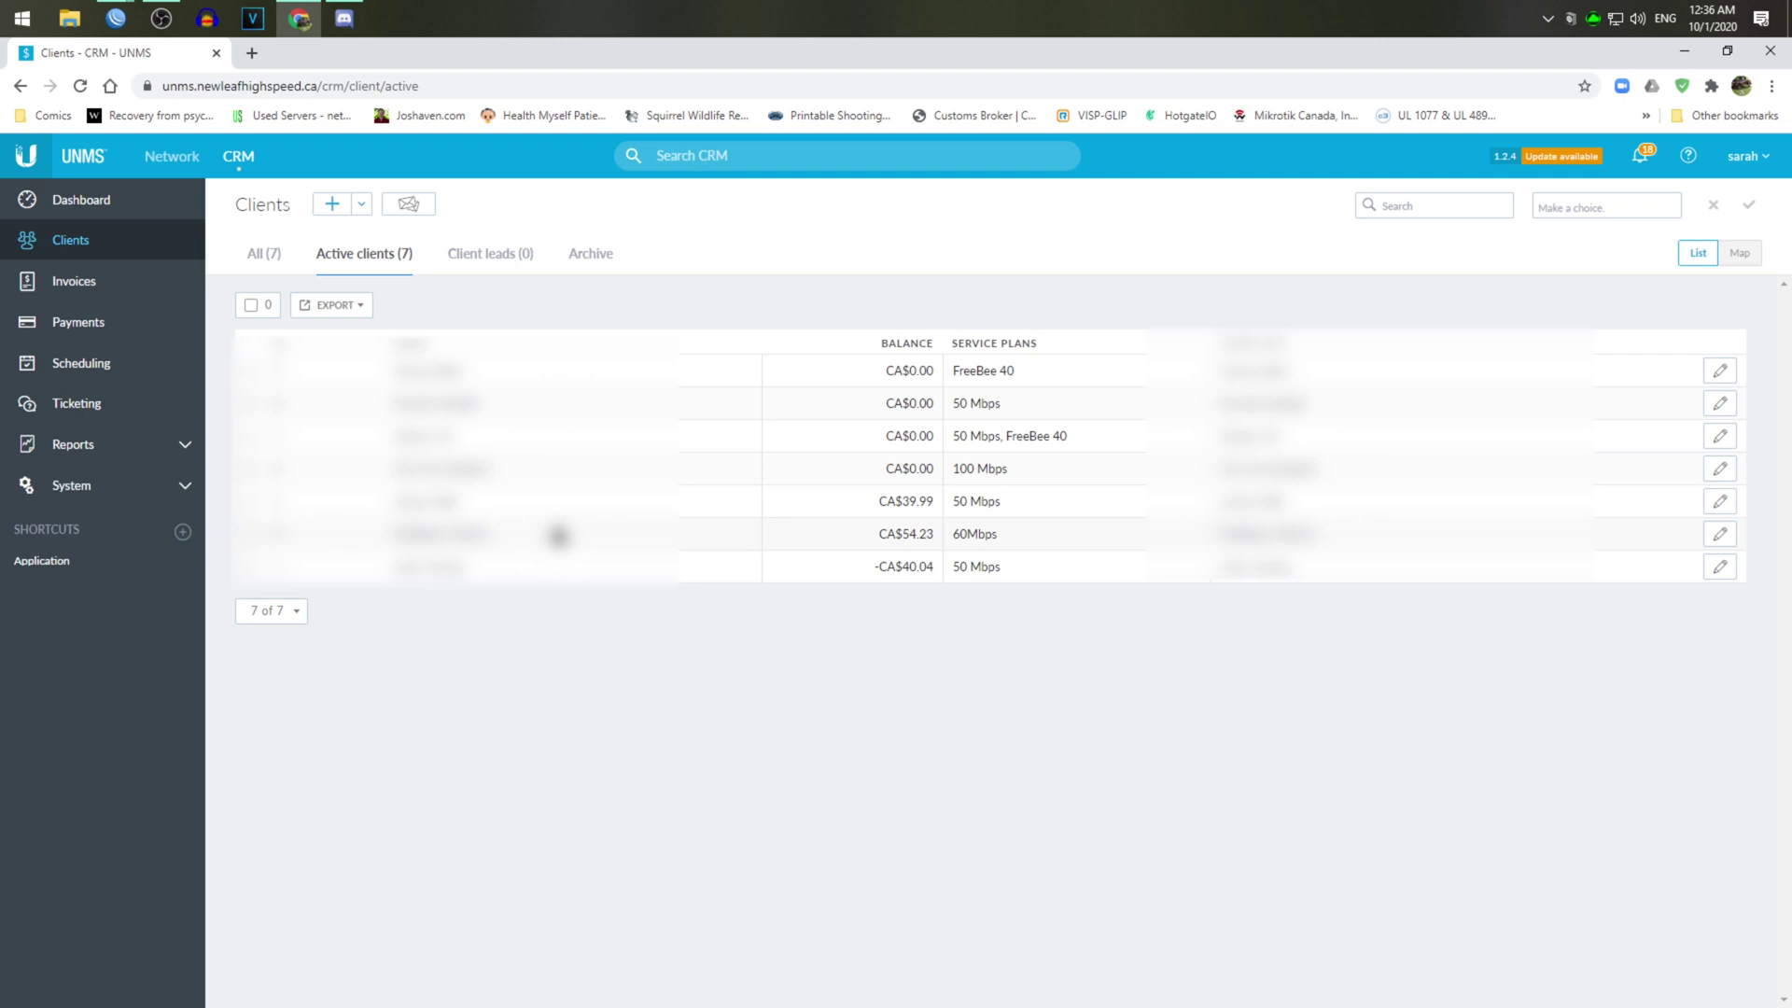
click(334, 208)
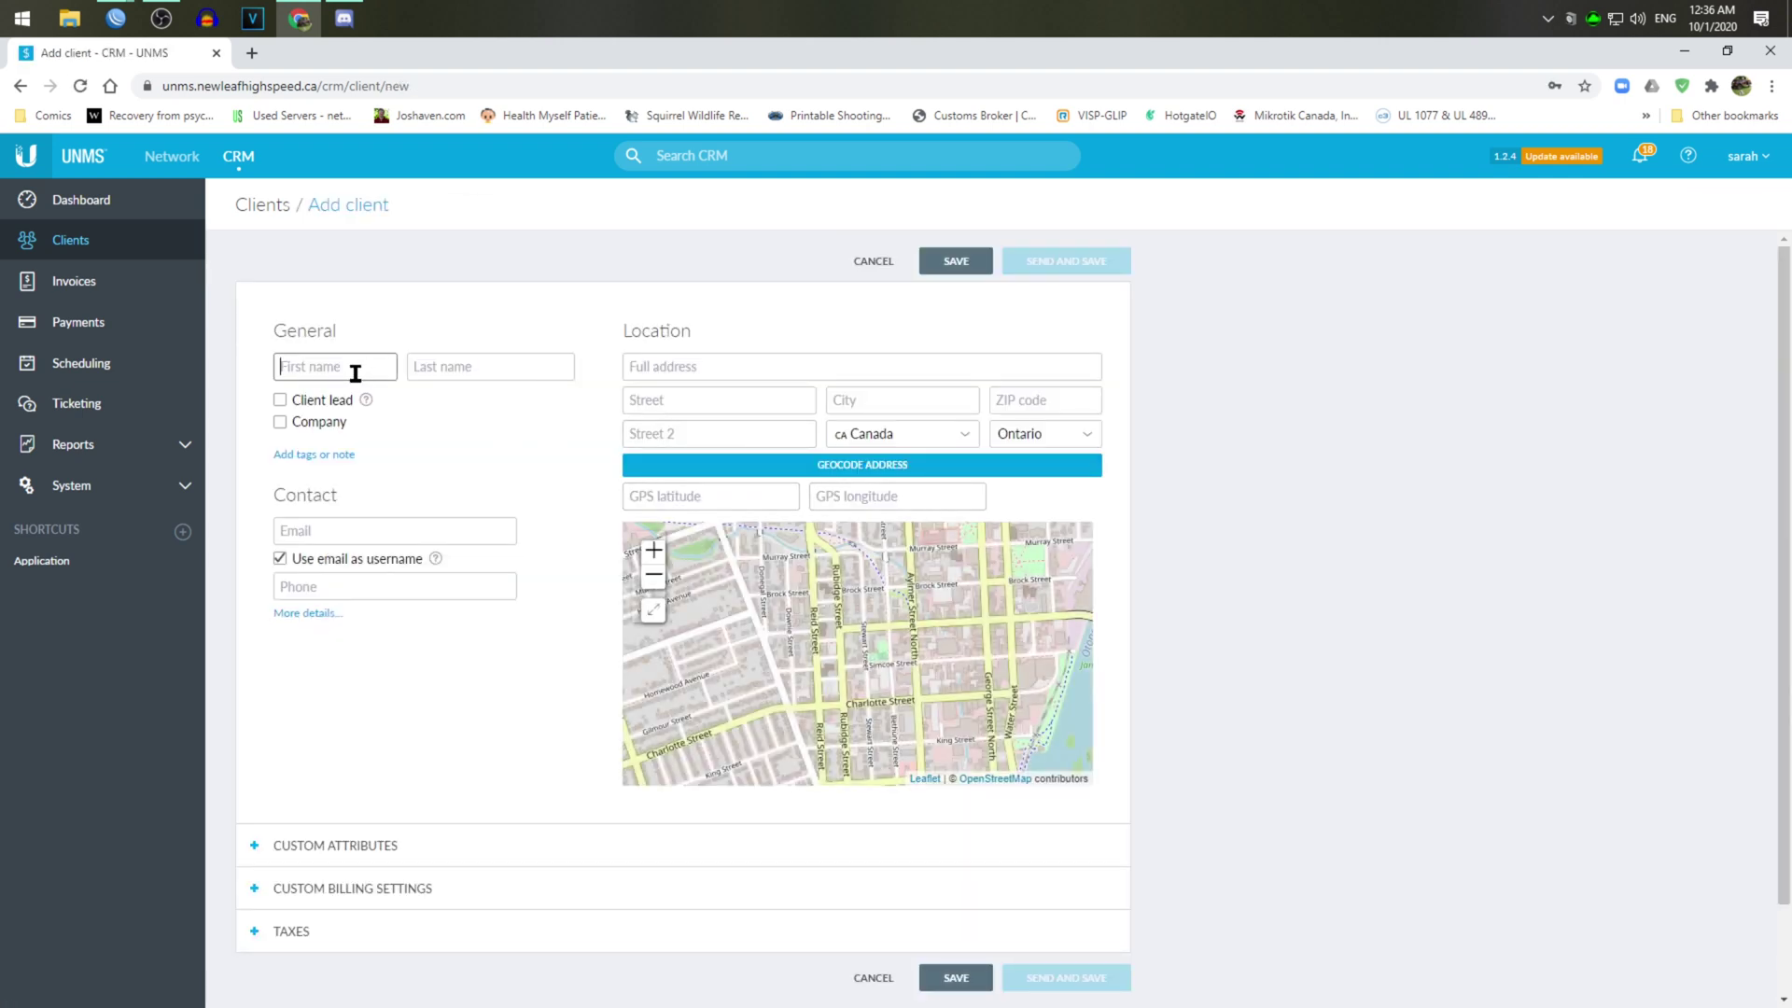
Enter the new client's first name, last name and full street address
text(Tito The)
click(448, 368)
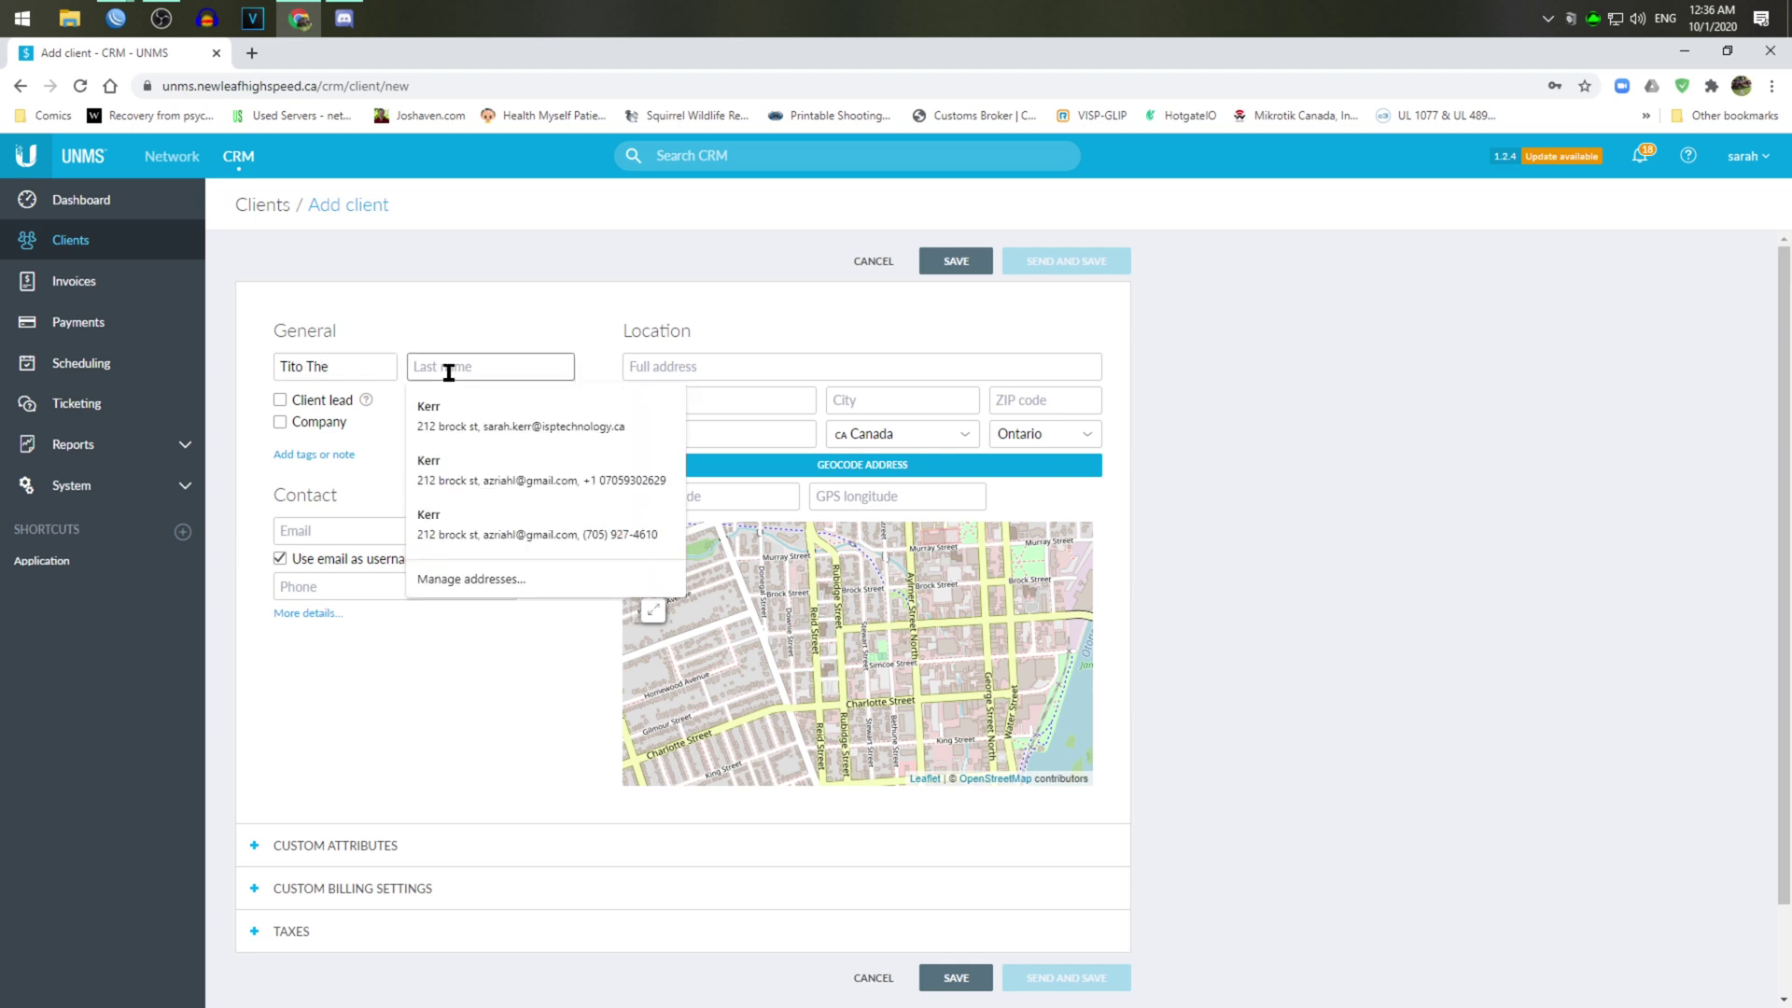
text(Destroyer)
click(744, 371)
text(666 Im in Hell)
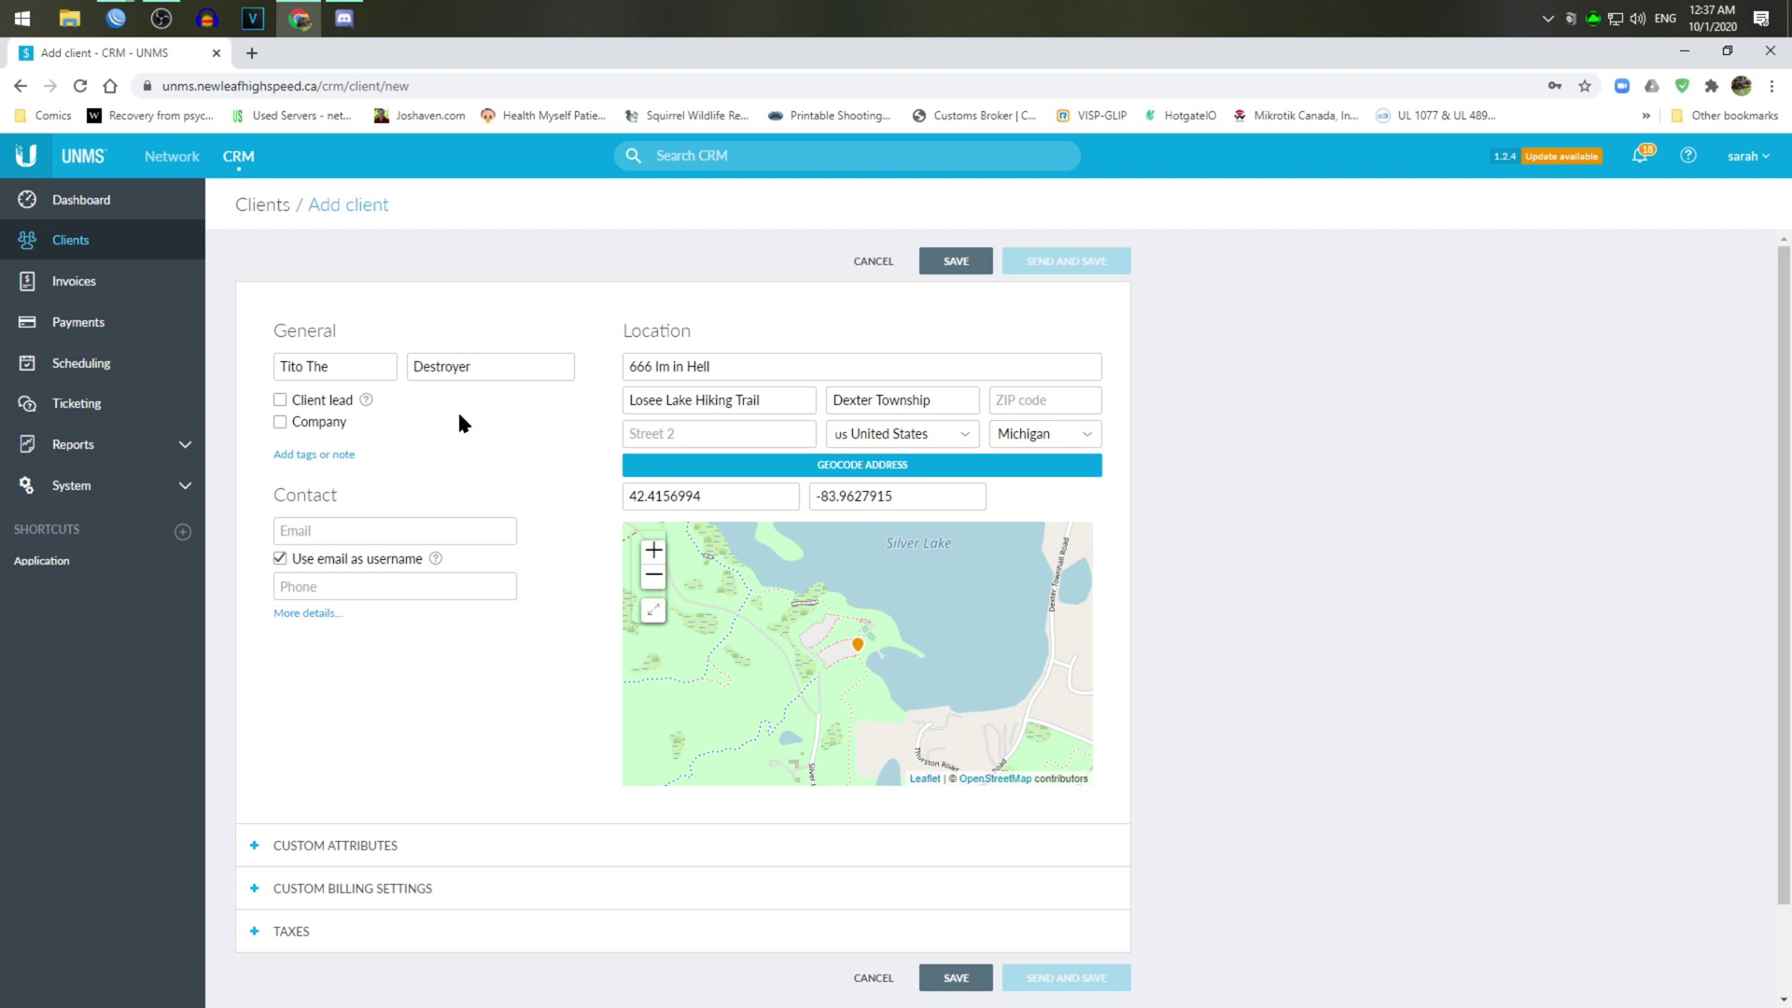
Fill in the client's e-mail address and phone number
click(351, 531)
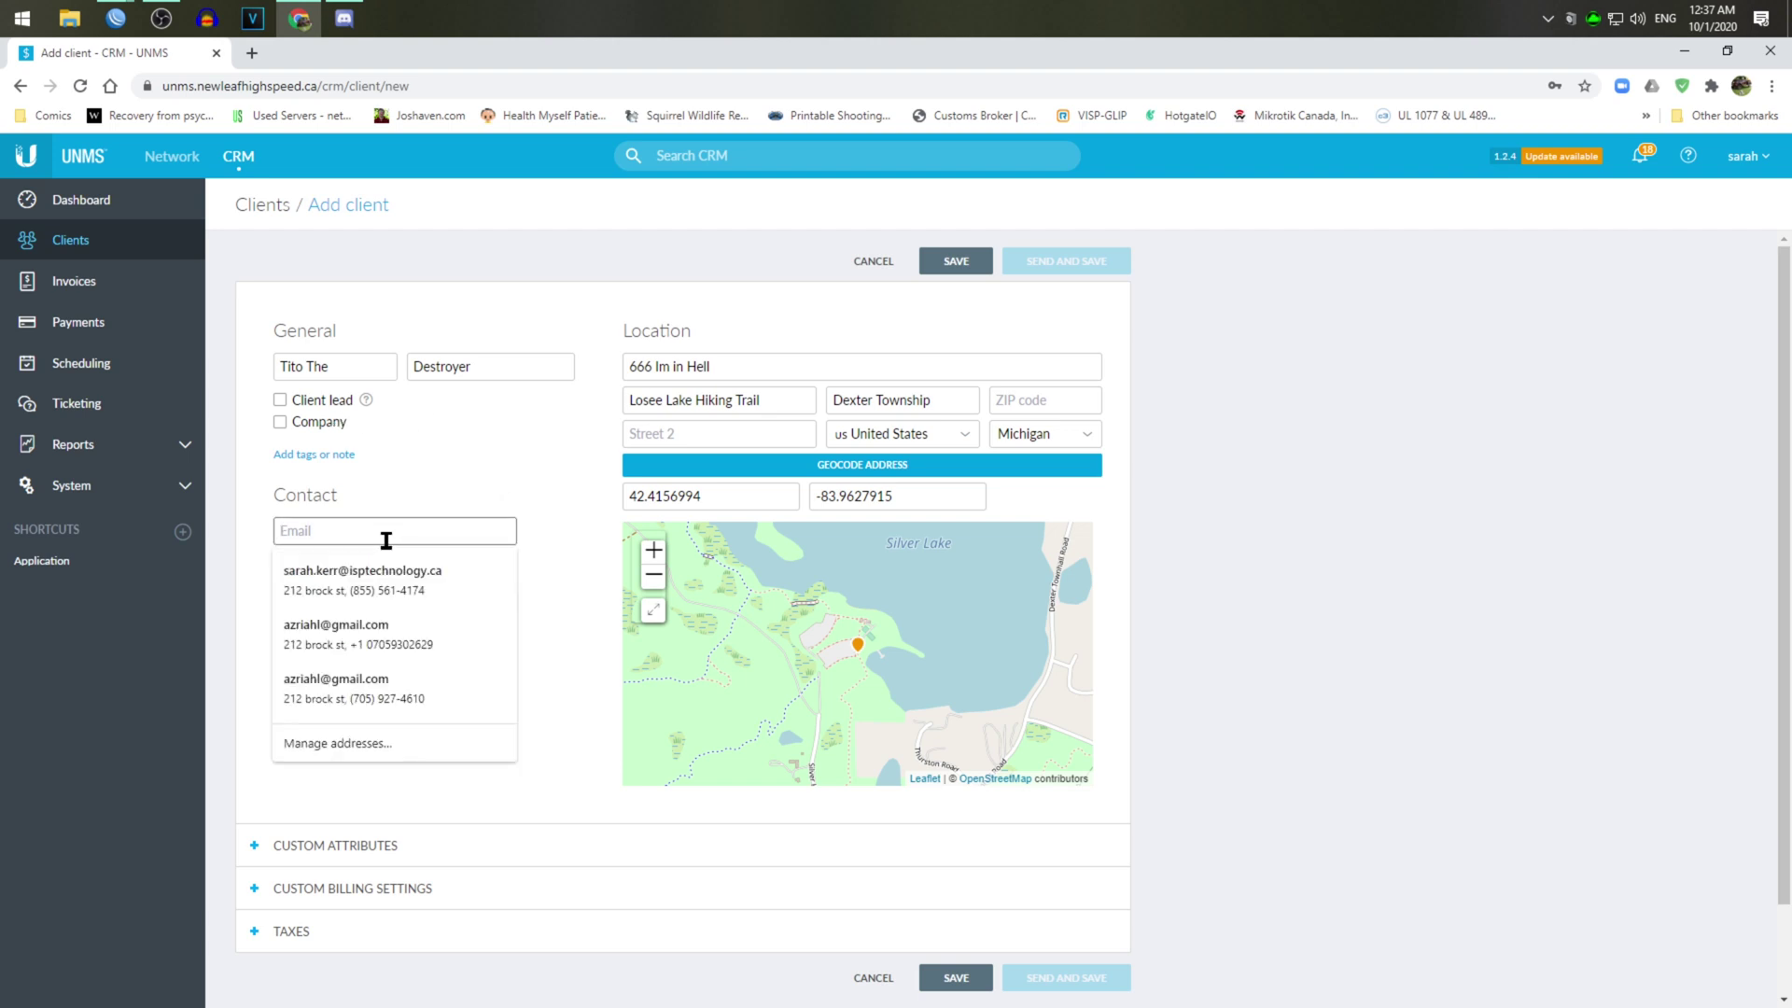
text(na@na)
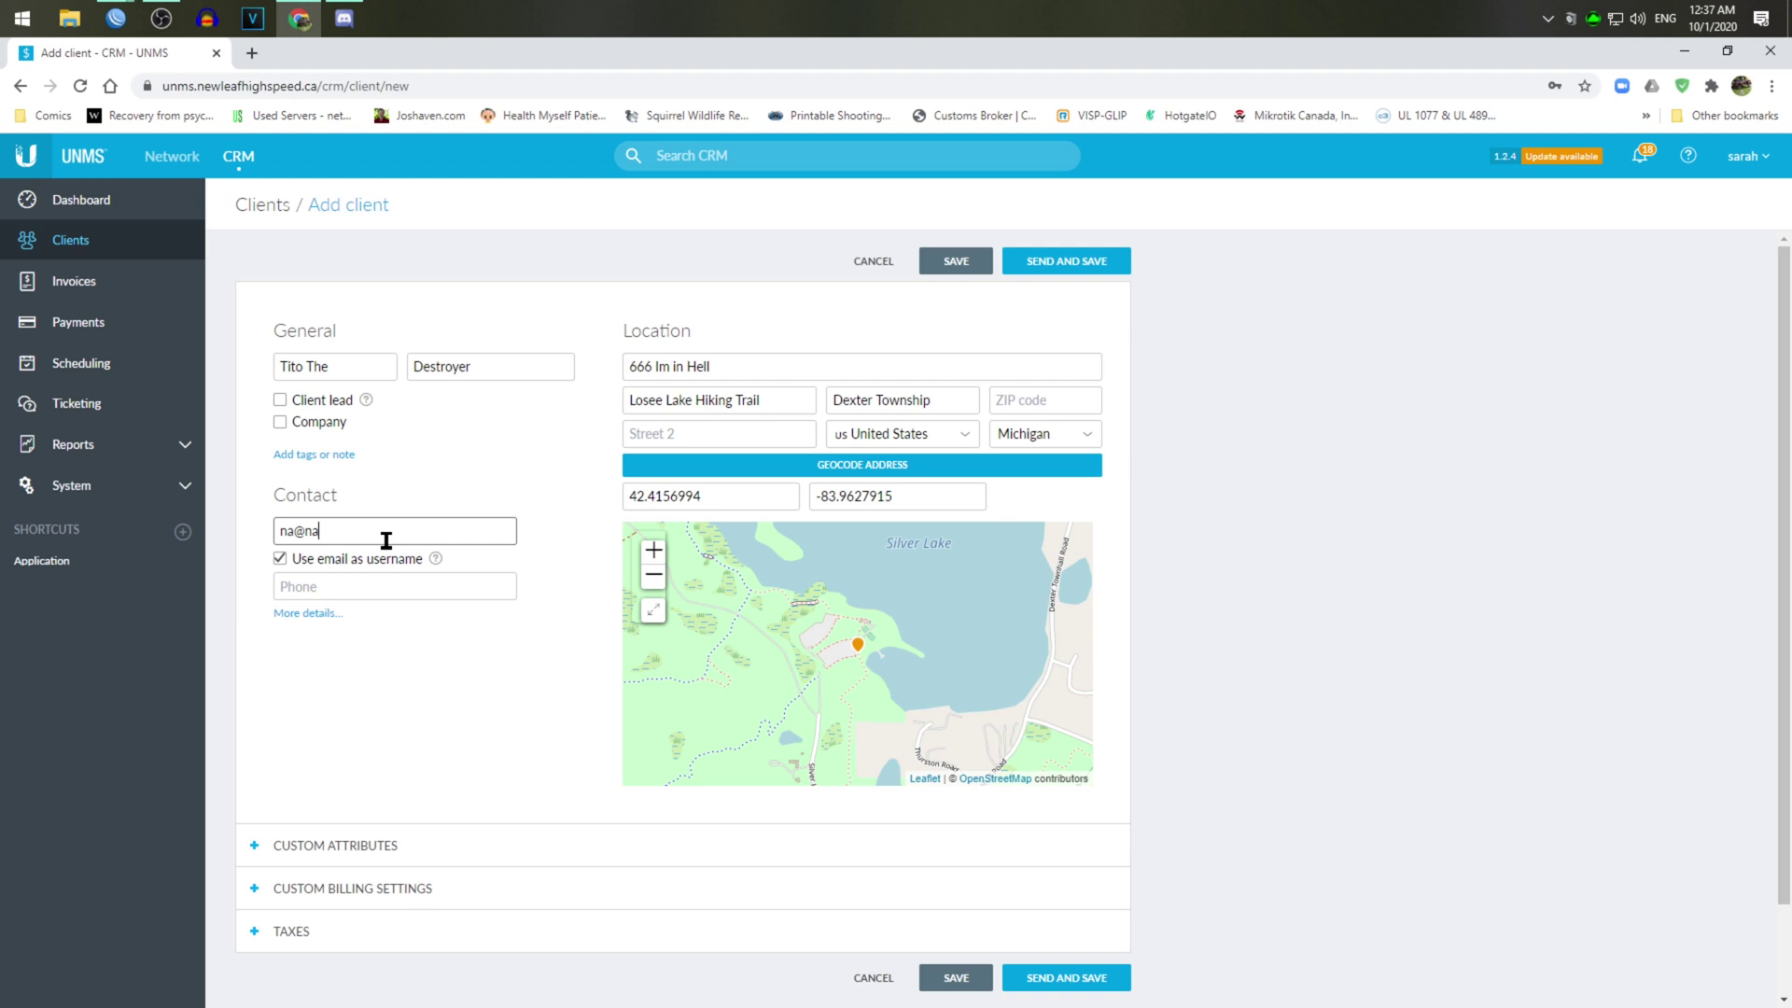
text(.com)
click(433, 588)
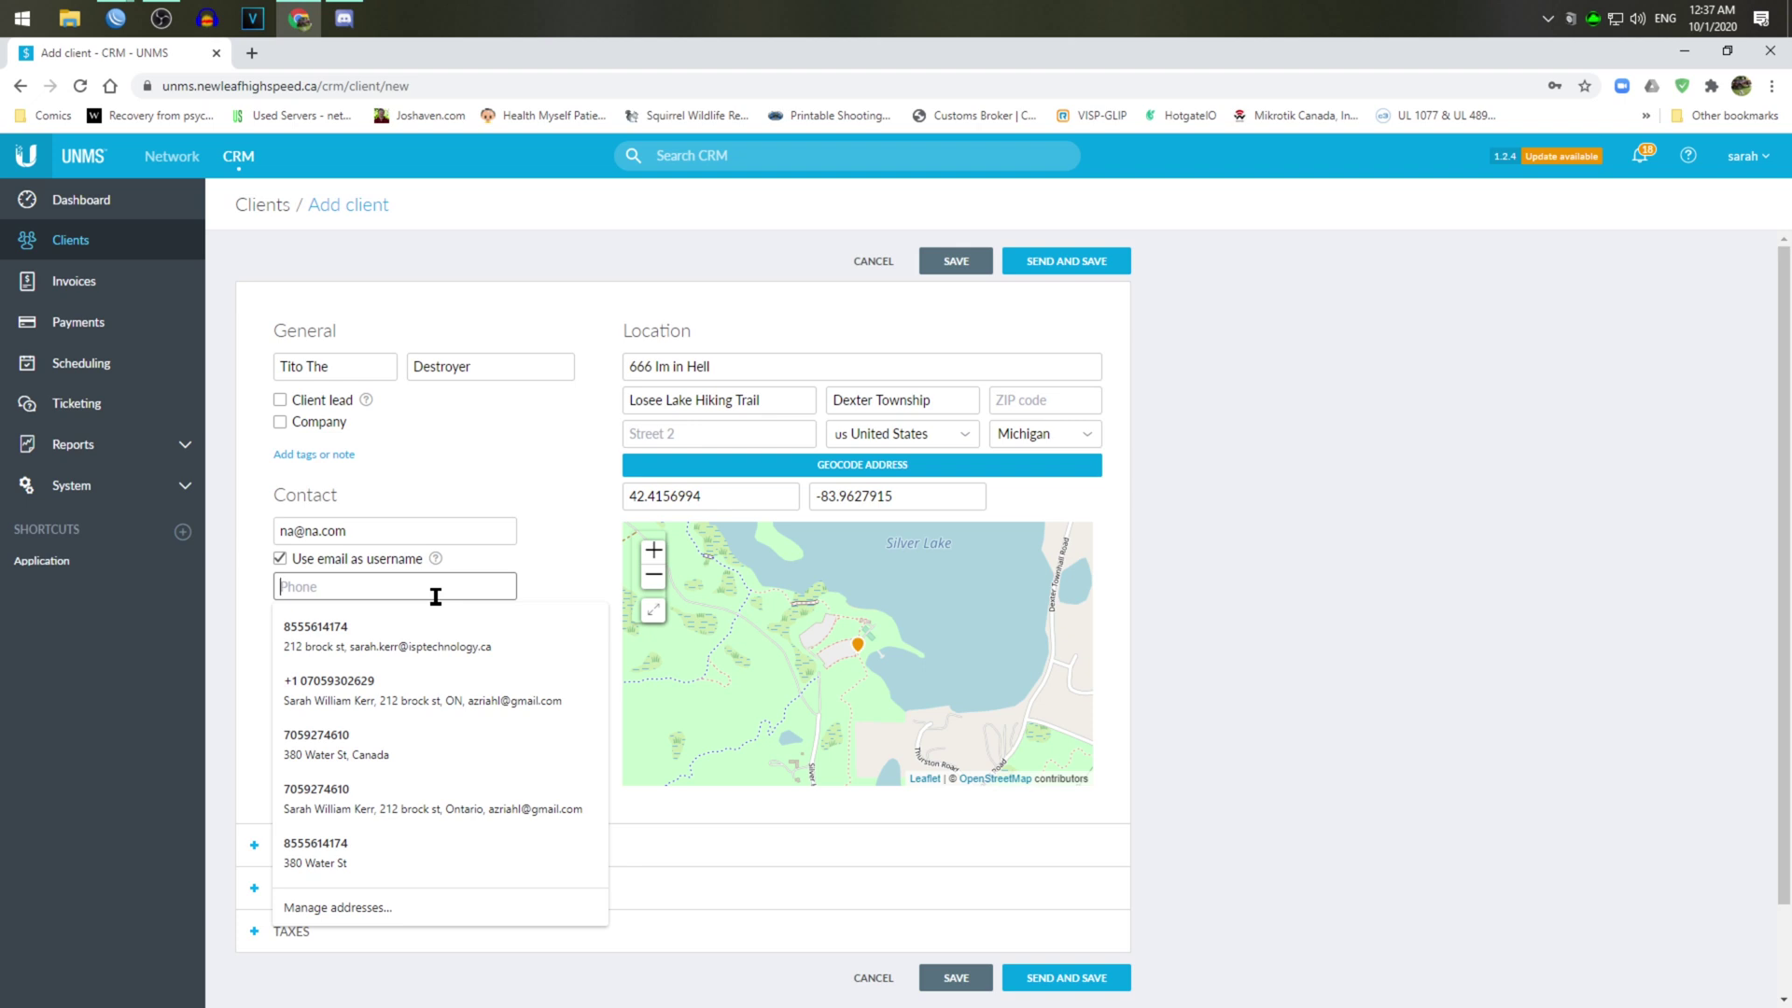
text(011 666 06666)
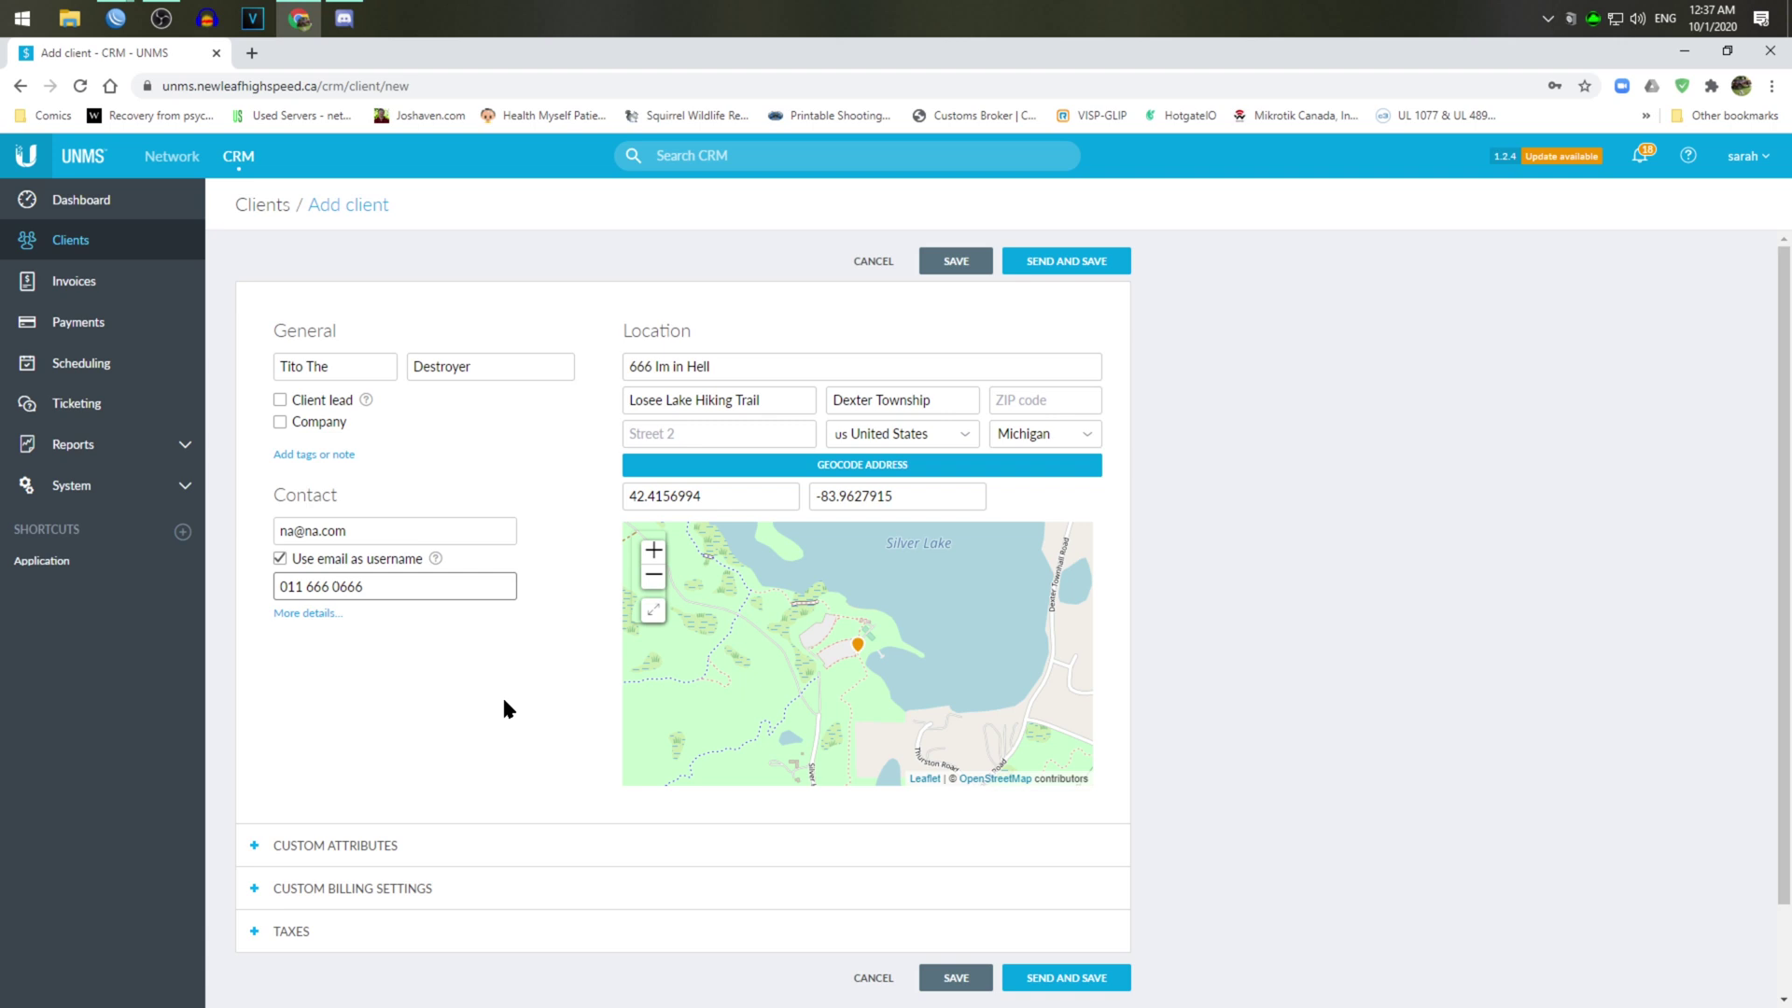
Expand and collapse the Custom Attributes and custom Billing sections to review them
scroll(504, 707, down, 2)
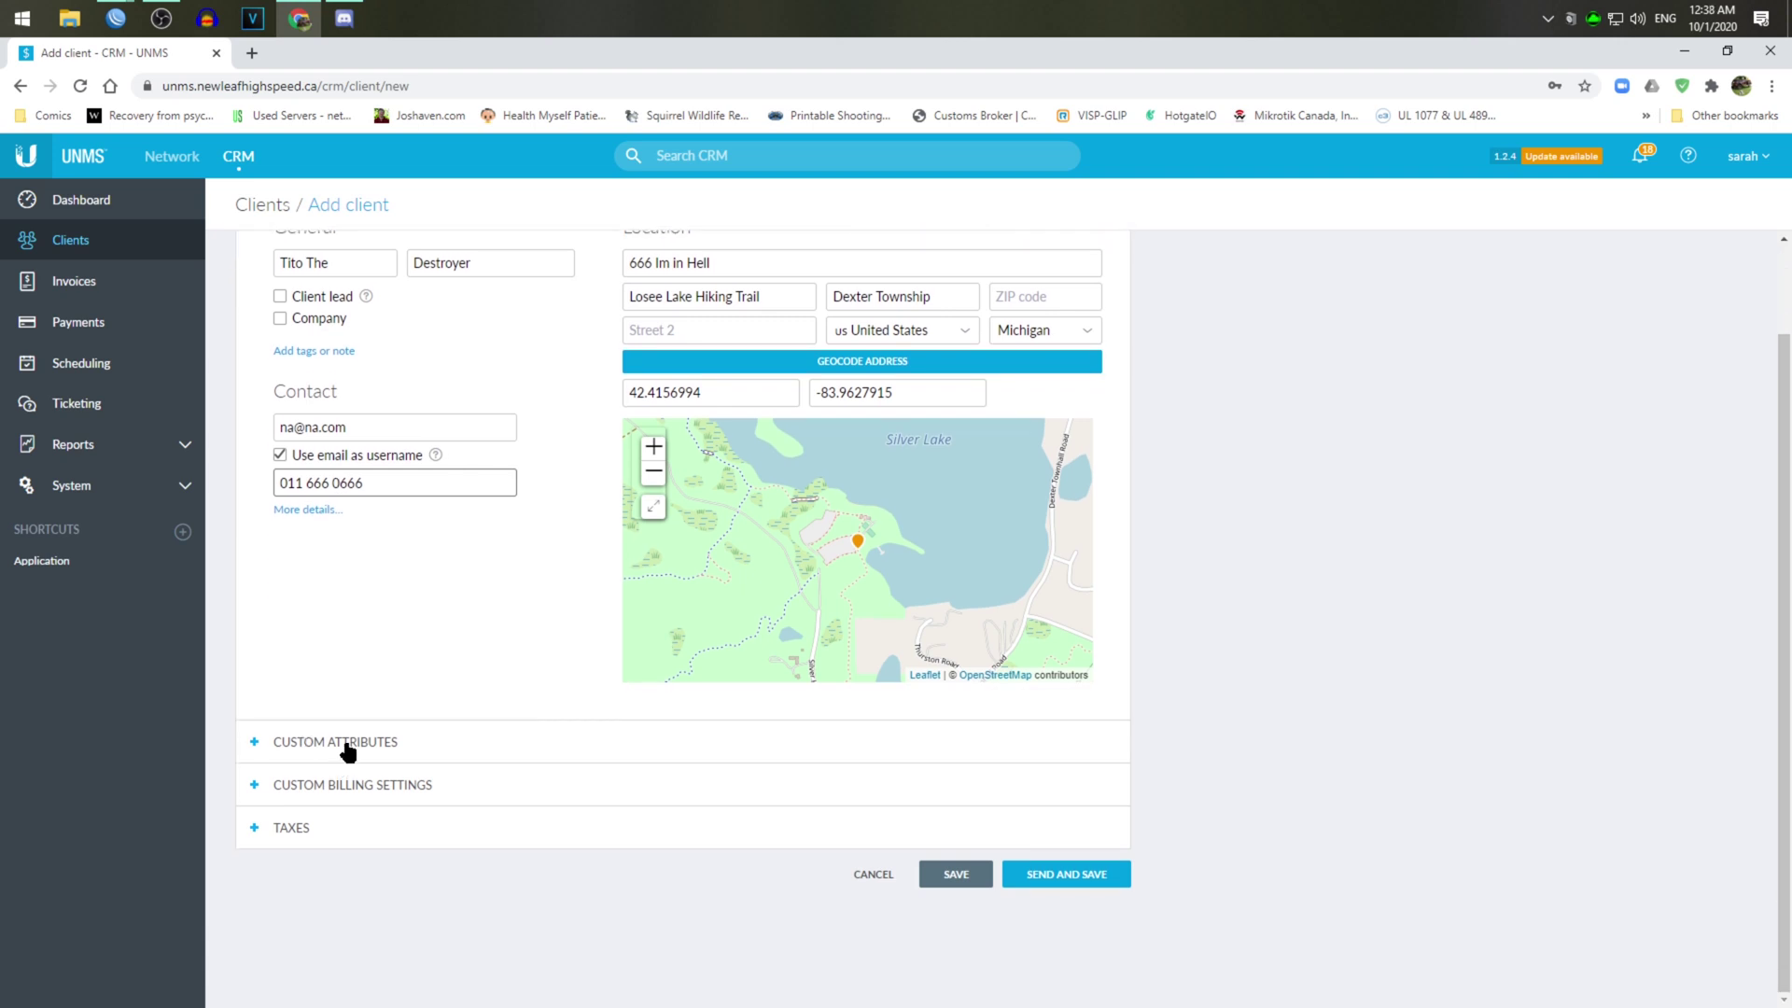
click(348, 746)
click(372, 752)
click(369, 786)
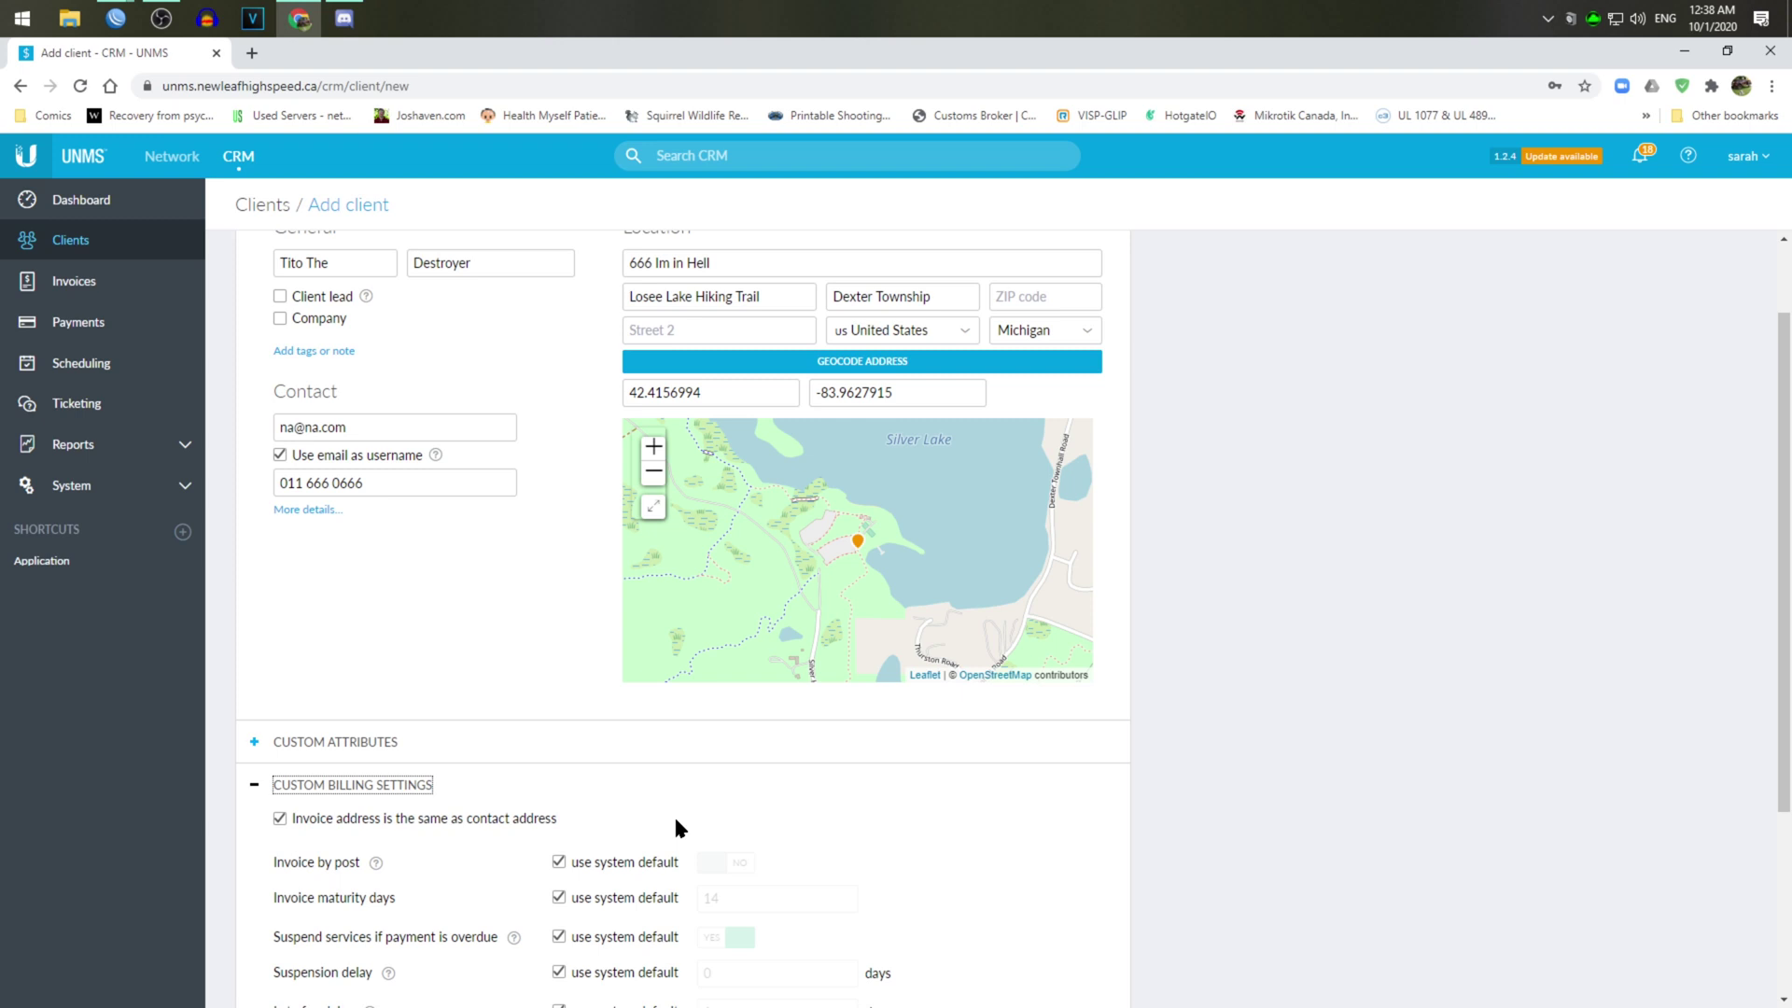
scroll(710, 810, down, 3)
click(367, 511)
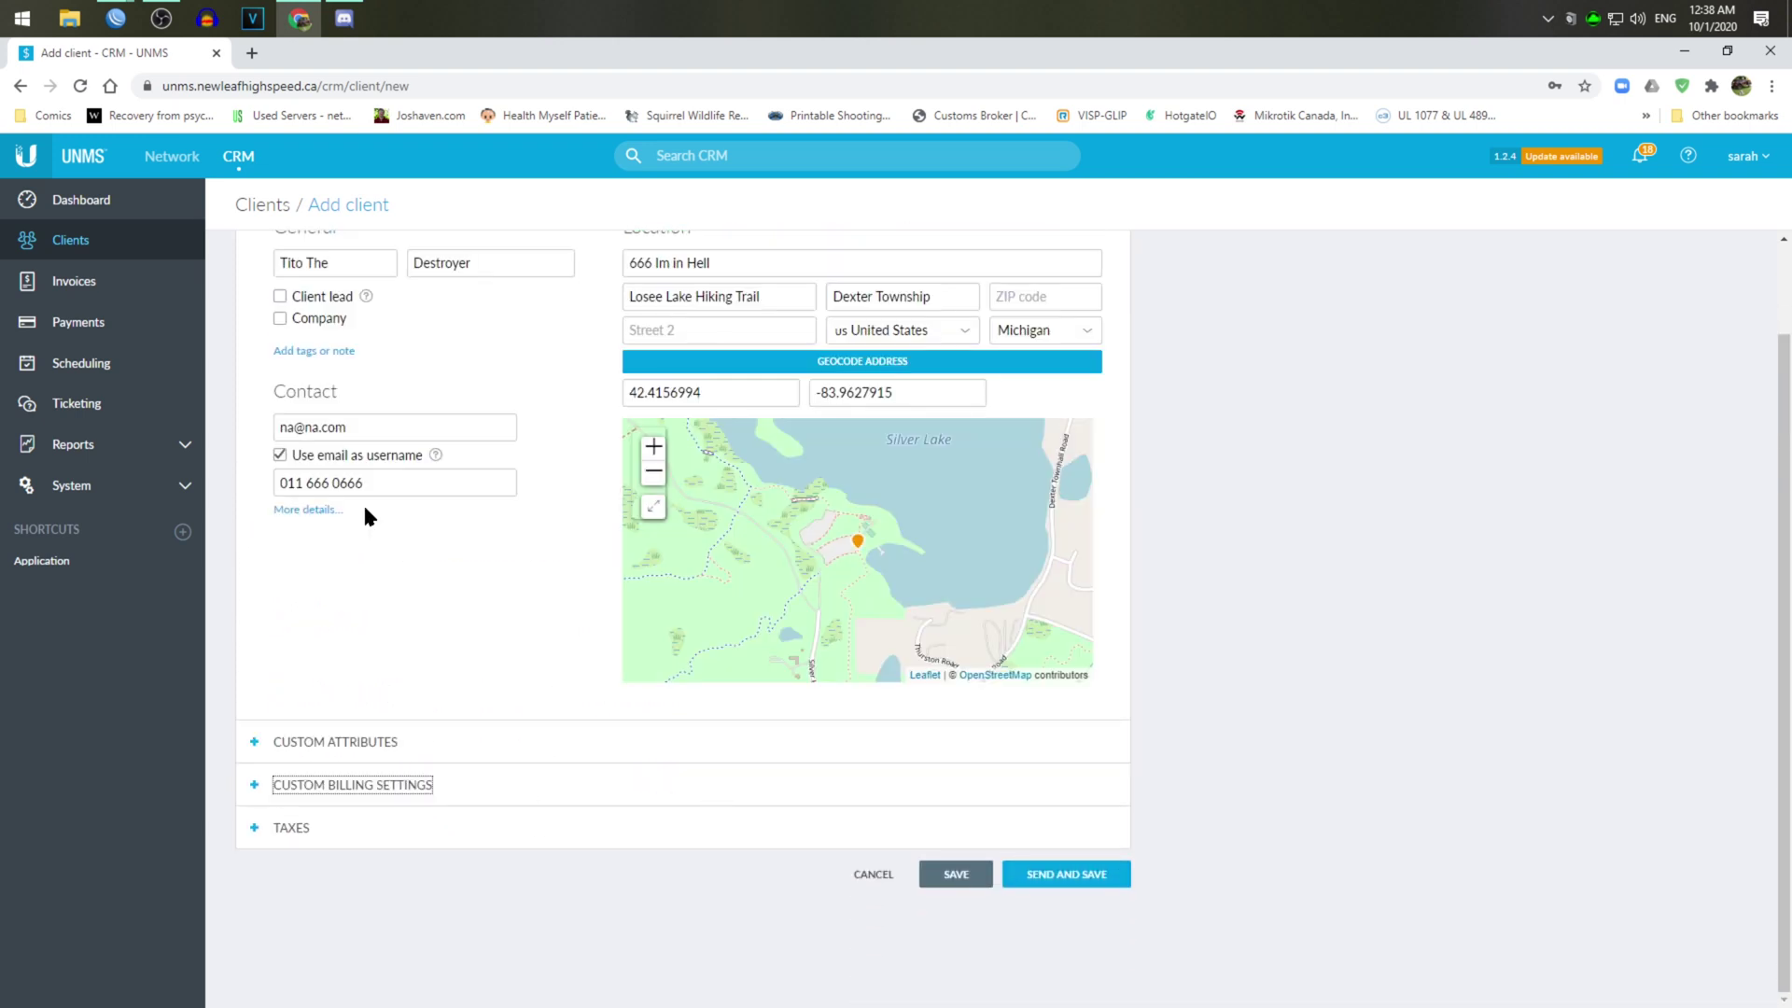
Set the client's Tax 1 to HST - 13% and save the new client
click(341, 821)
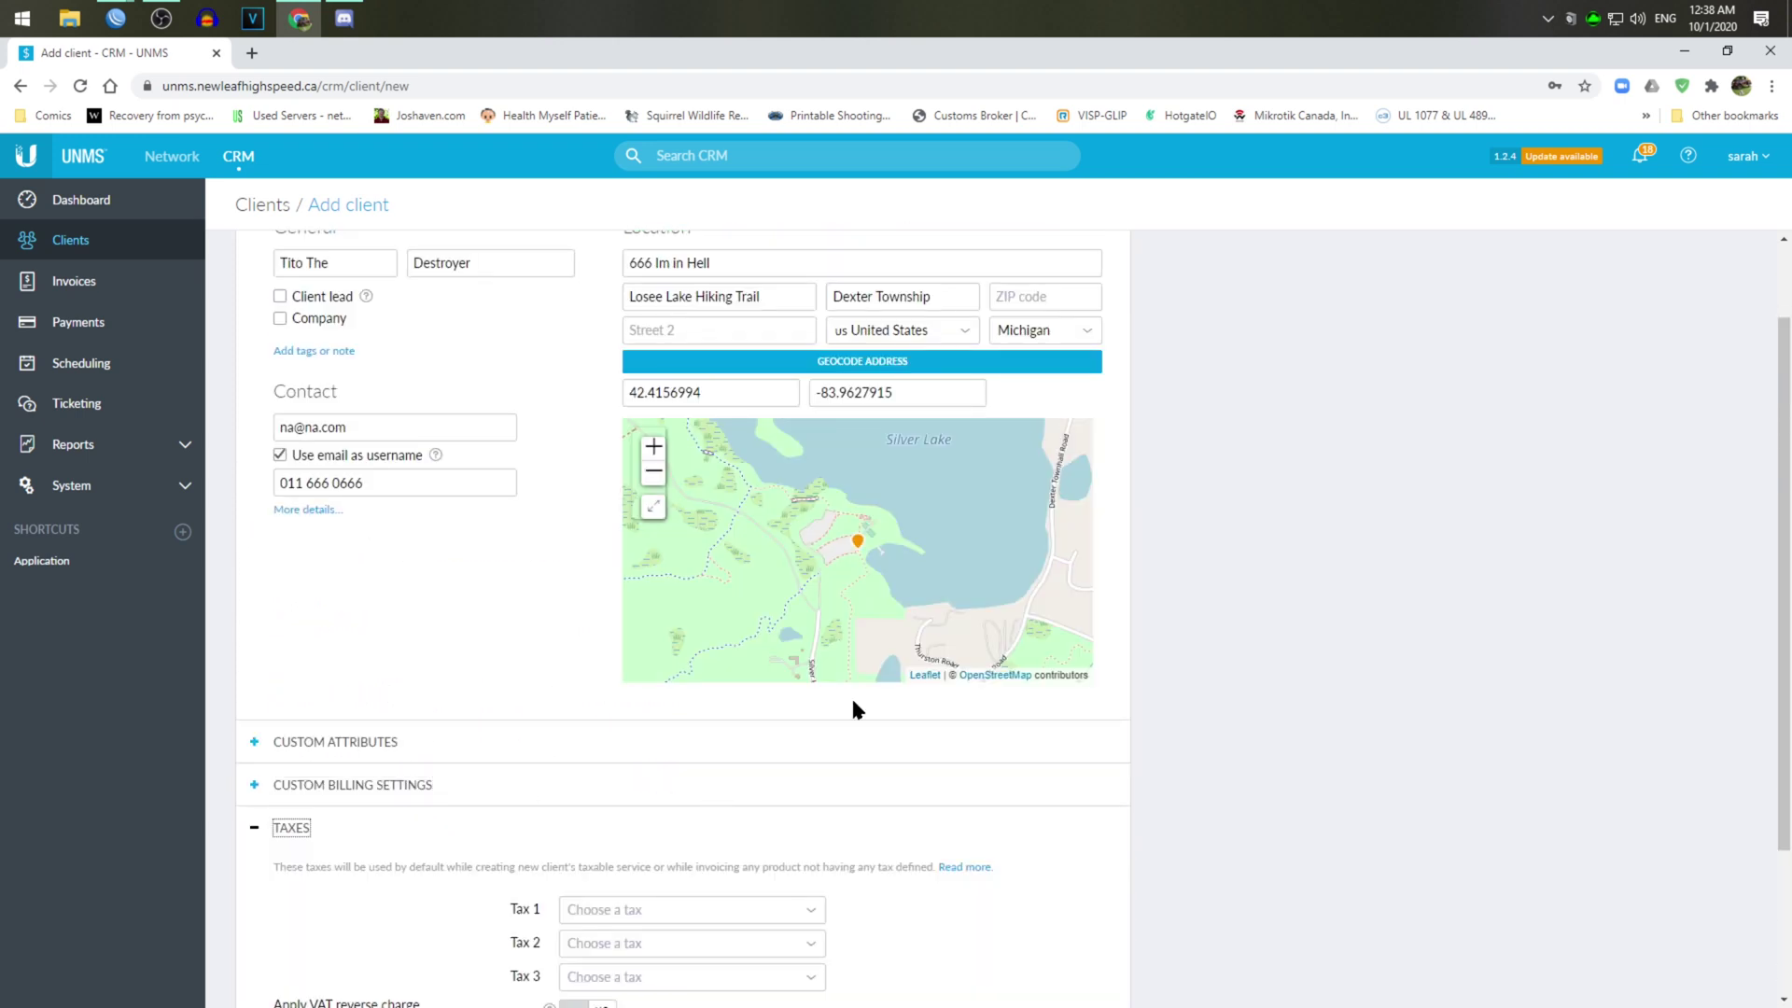
scroll(616, 700, down, 2)
click(808, 733)
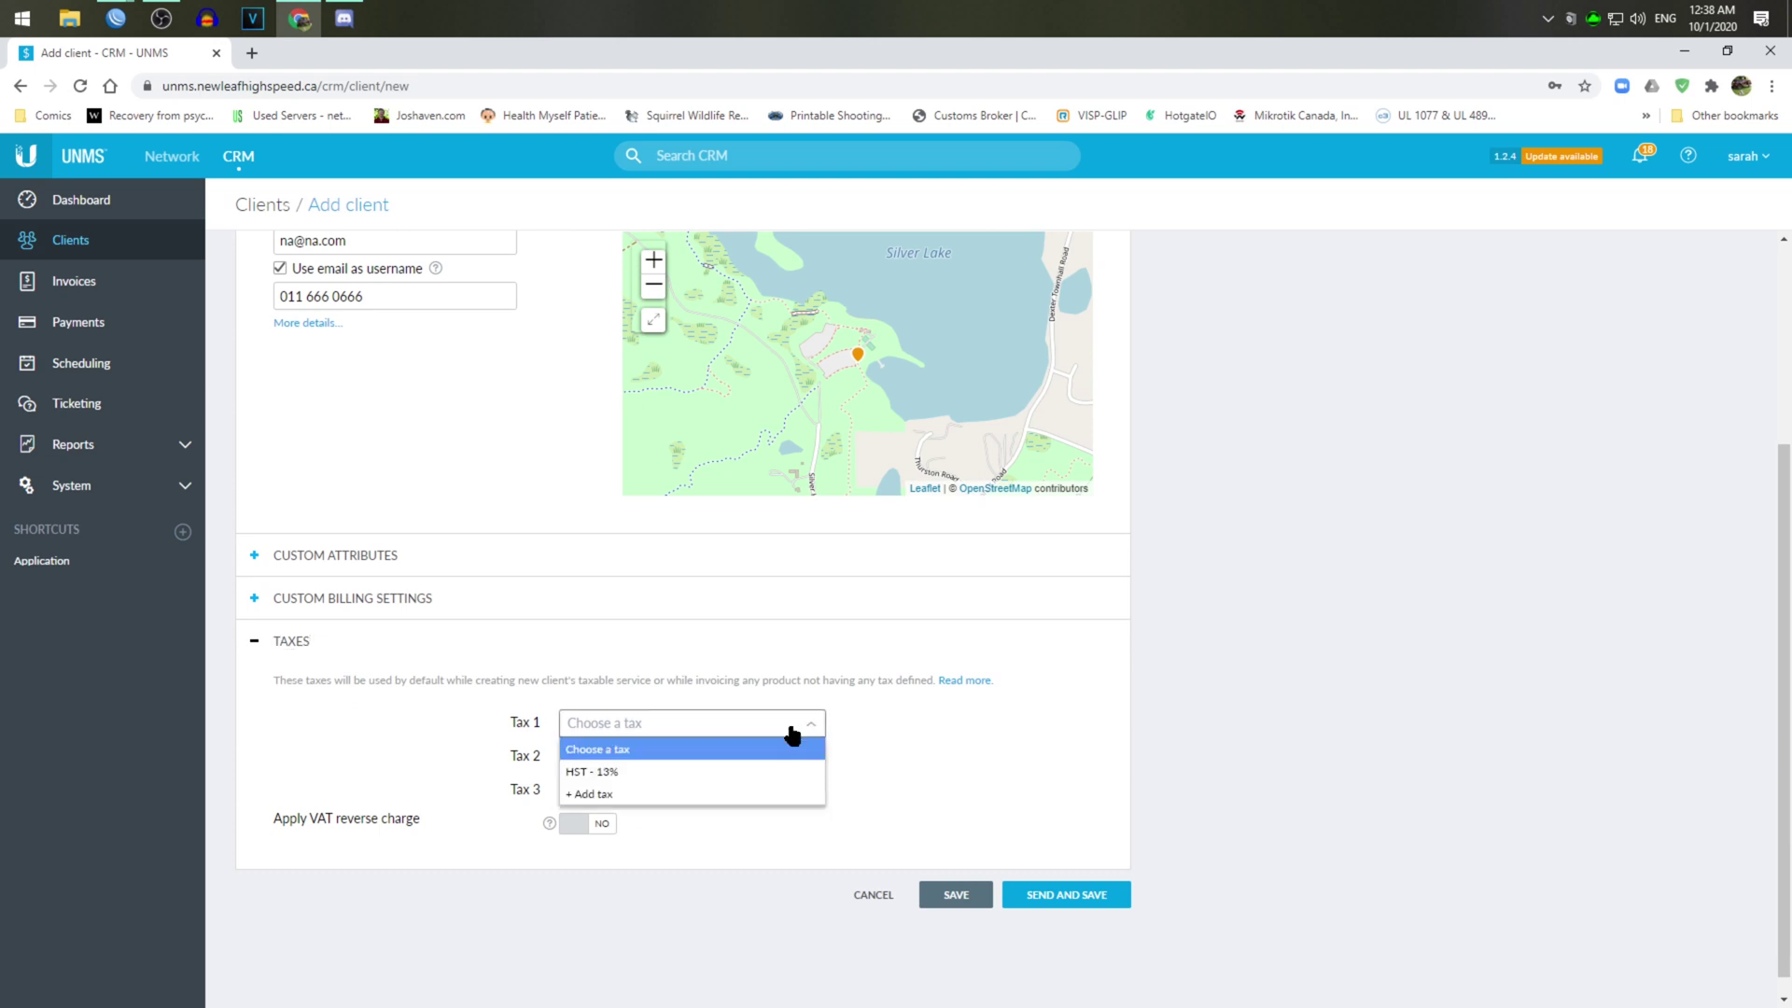
click(709, 767)
click(252, 639)
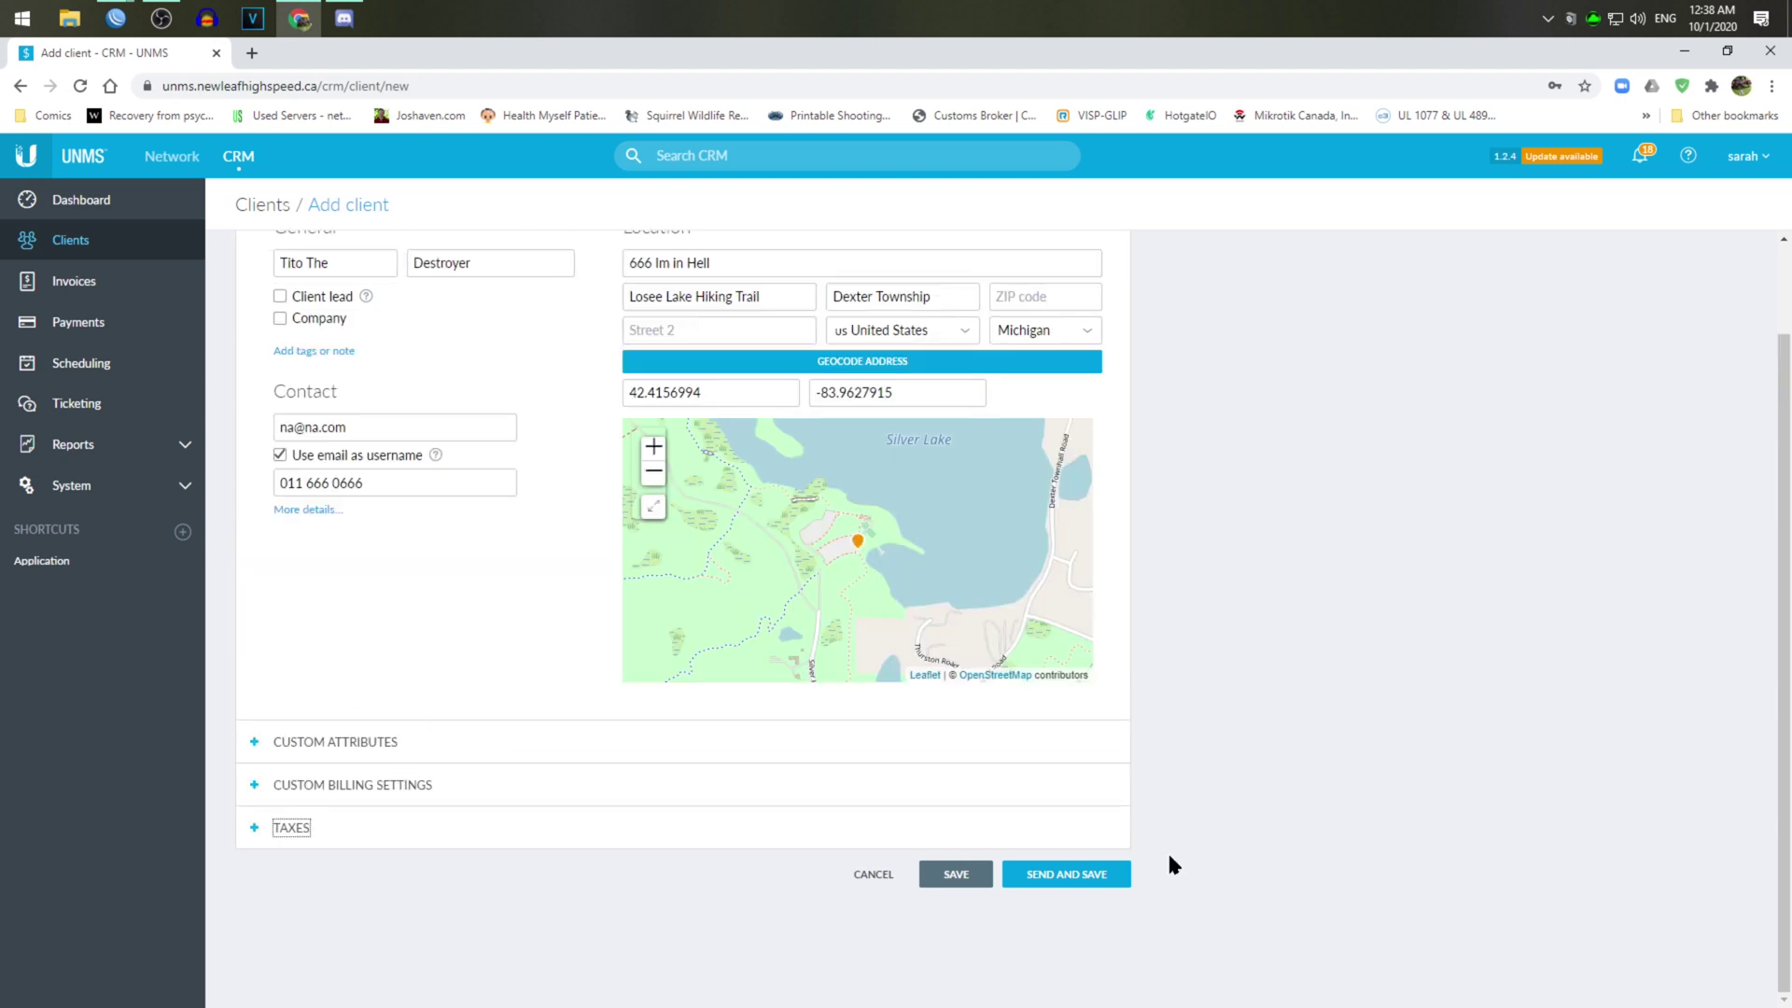
scroll(825, 743, up, 1)
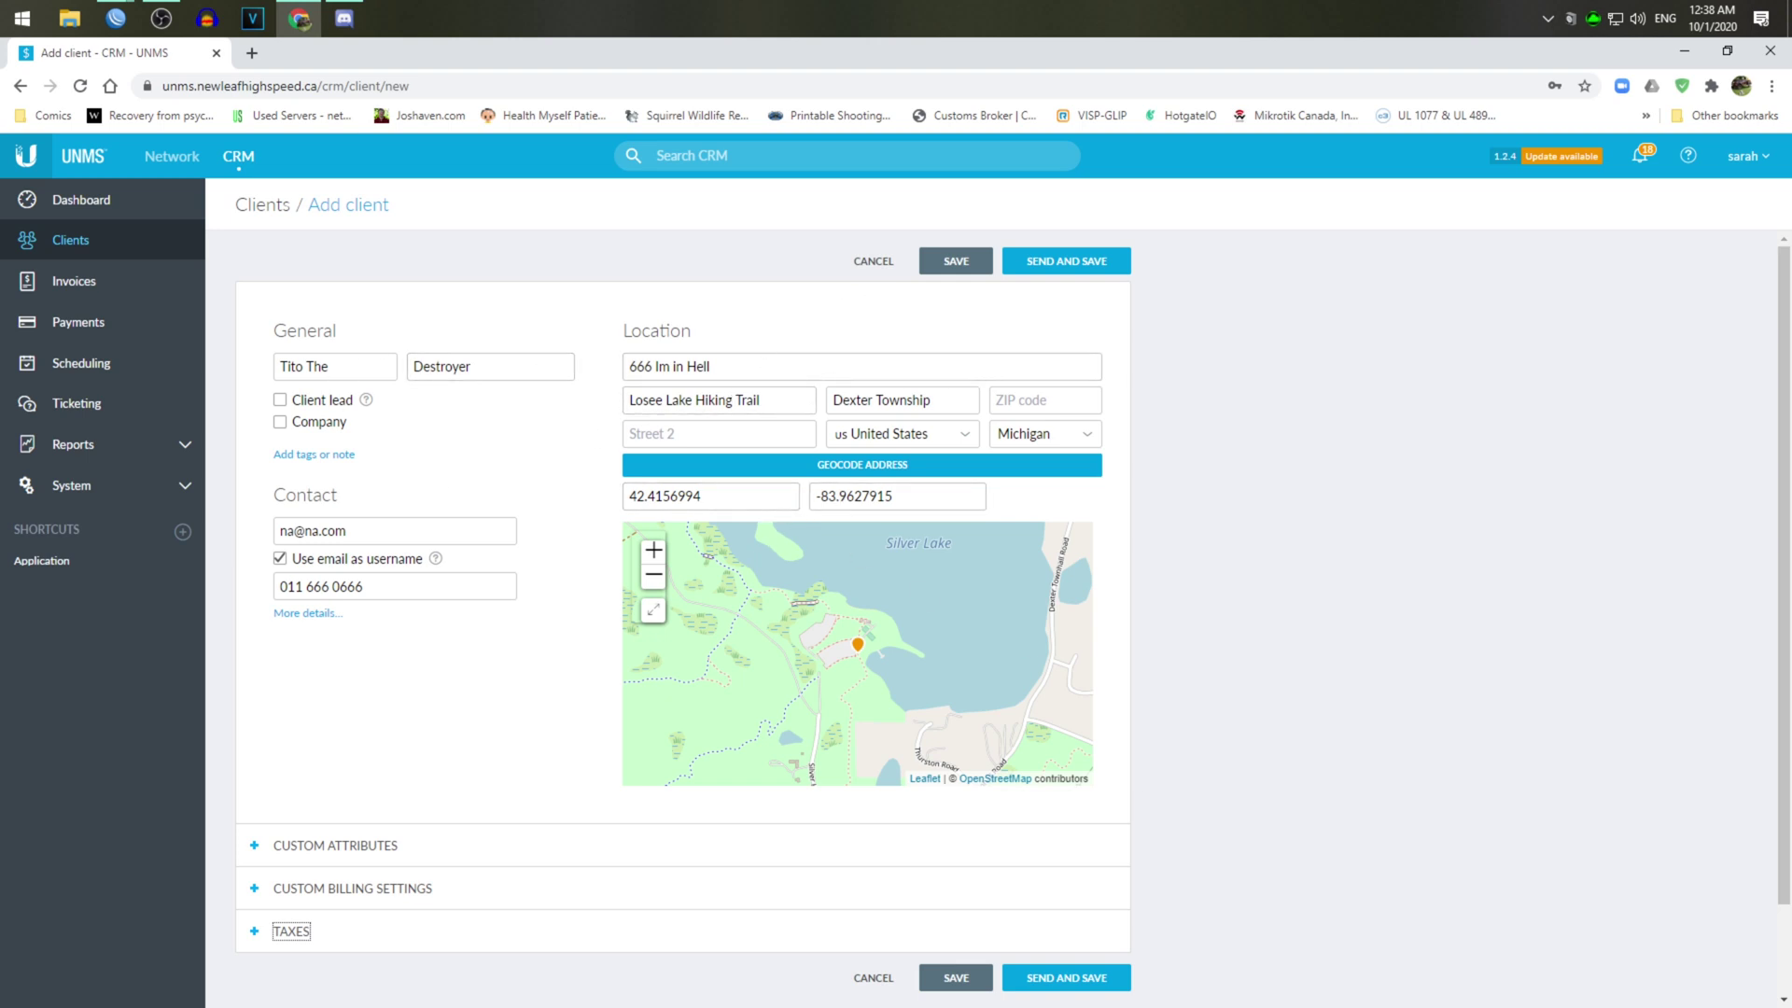
key(alt+Tab)
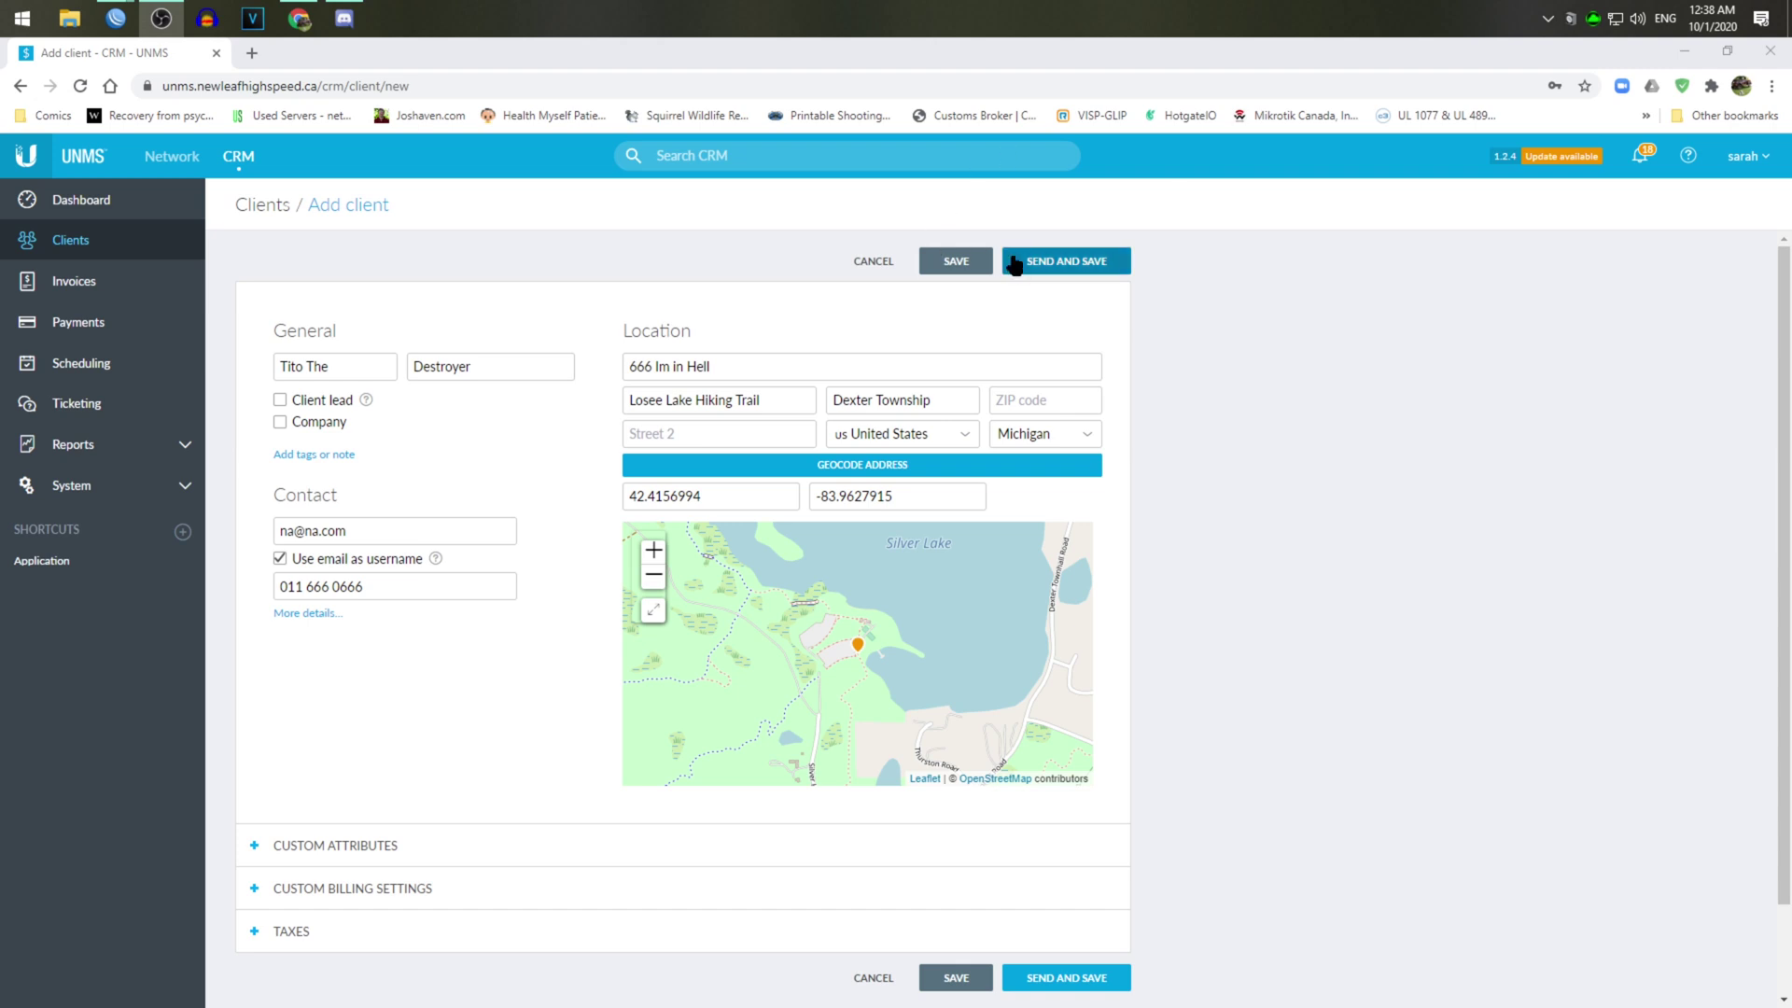
click(978, 258)
click(978, 258)
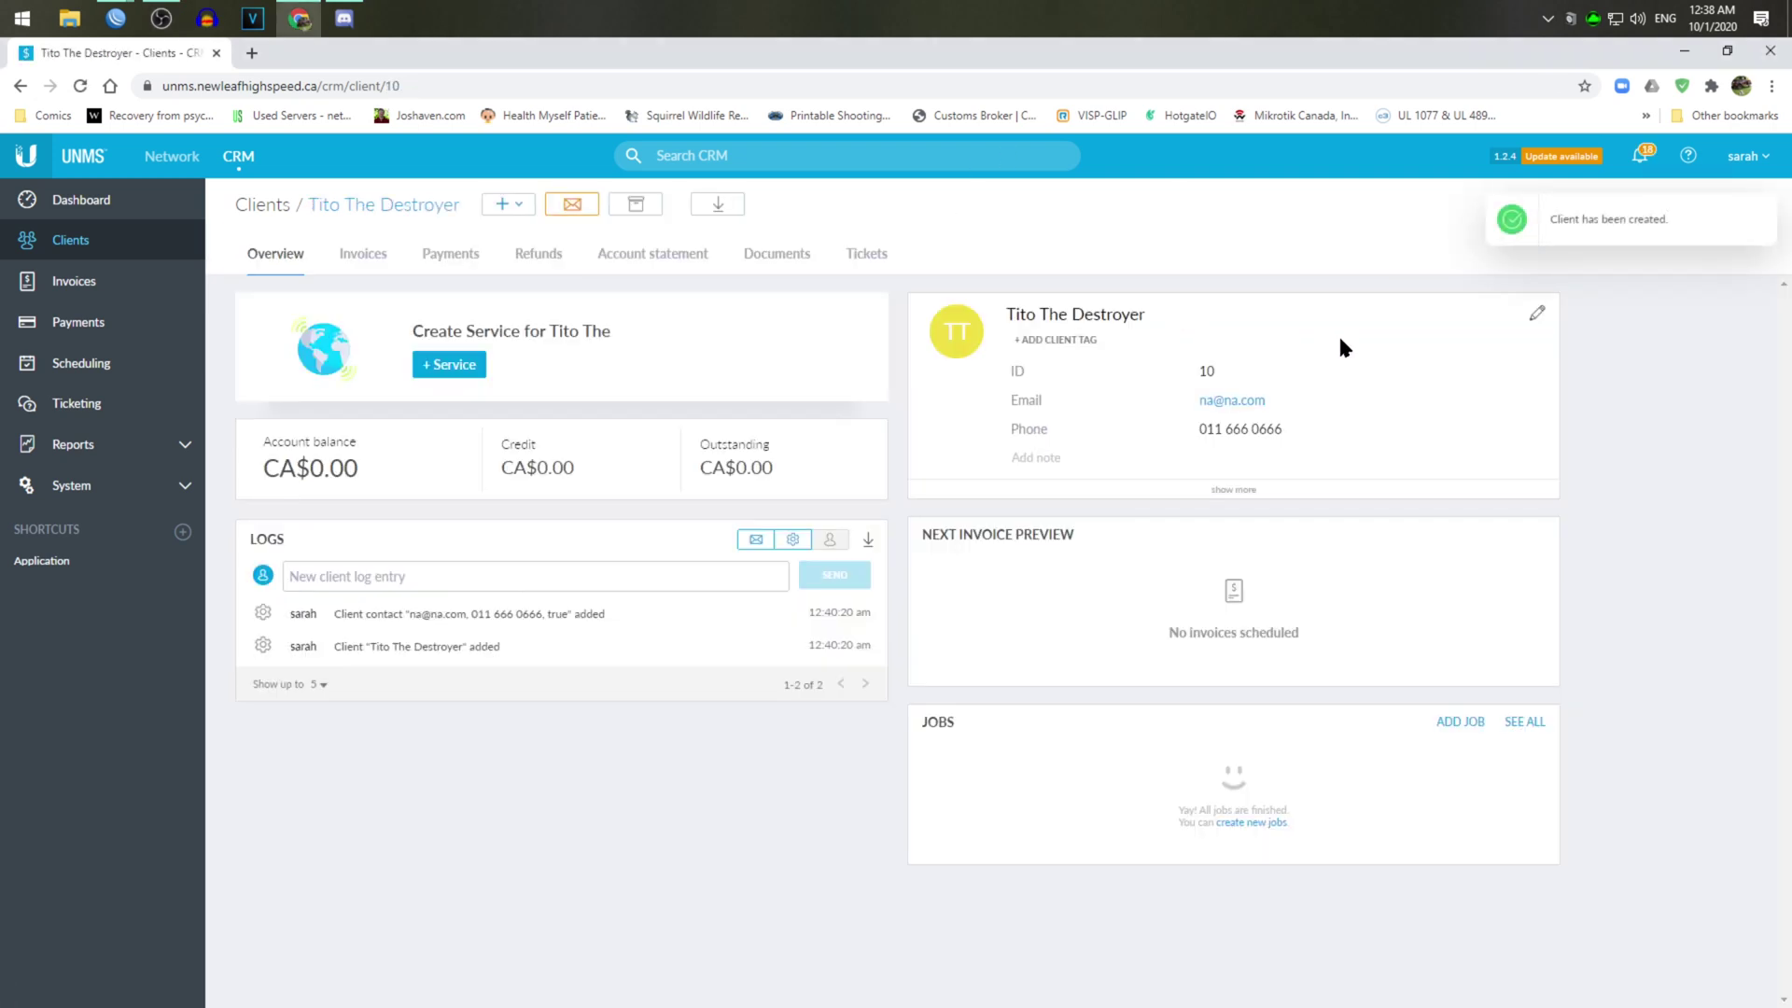
drag(1225, 403, 1196, 401)
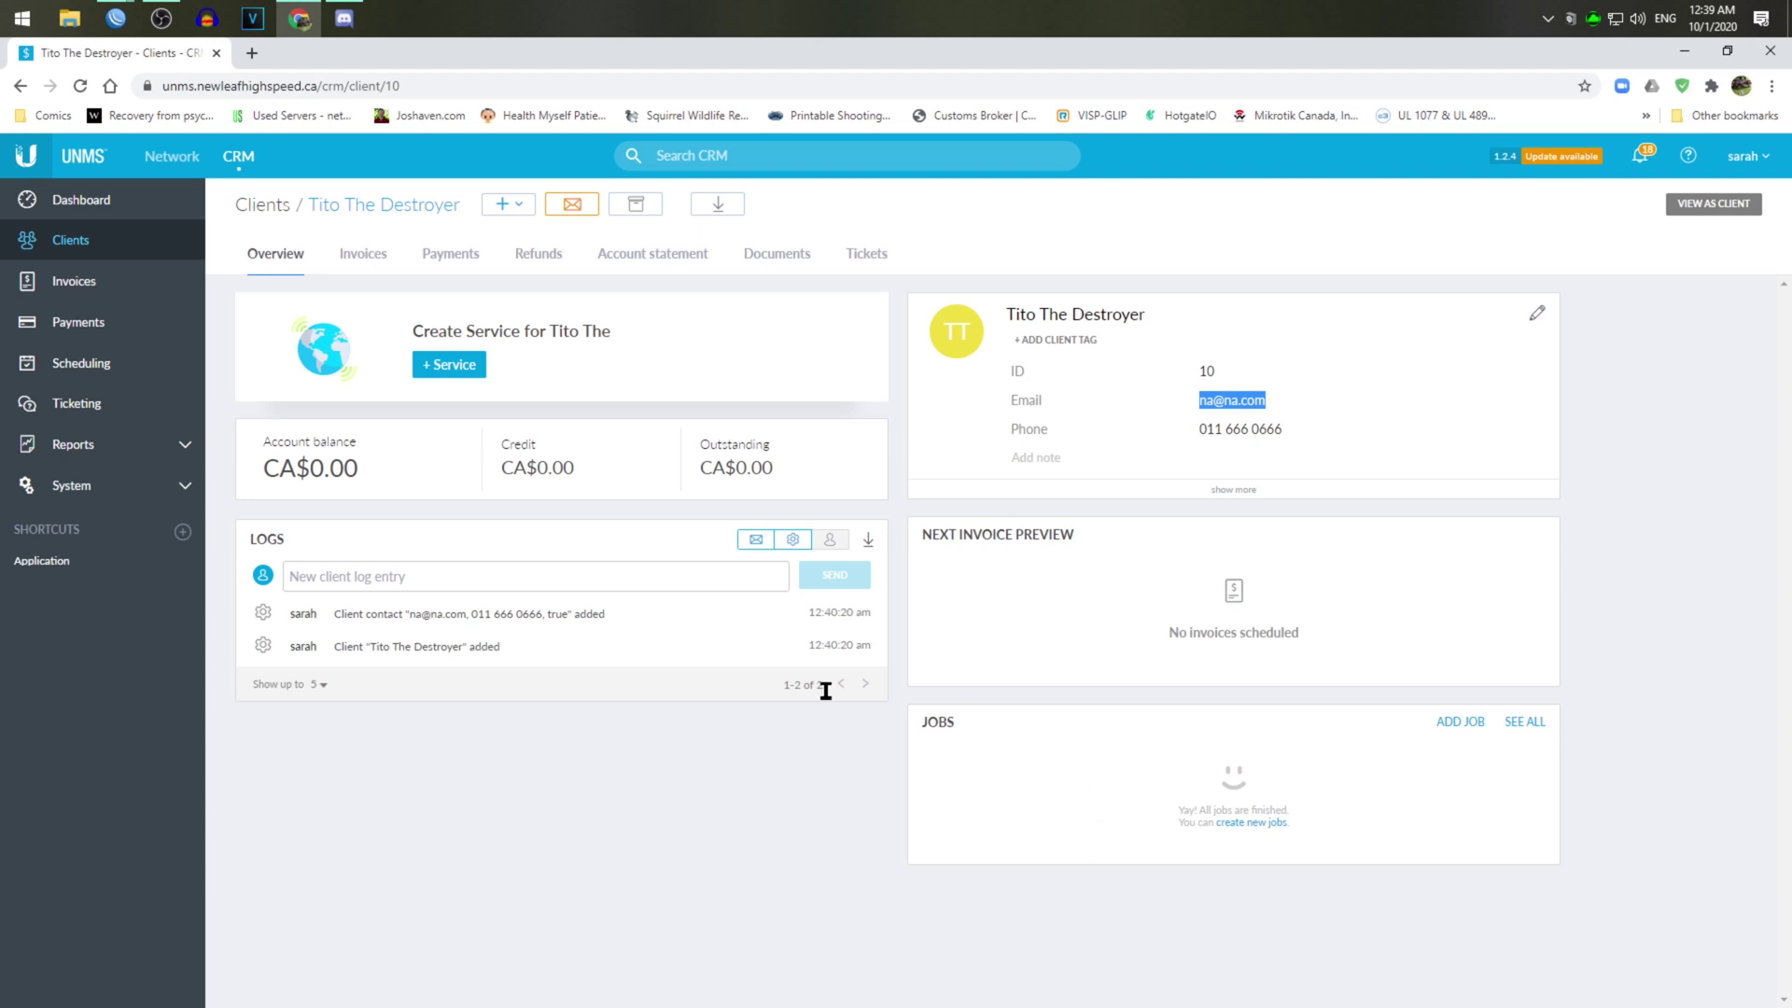
Add the 100 Mbps service plan (CA$79.99 per month) to the client and save it
click(461, 365)
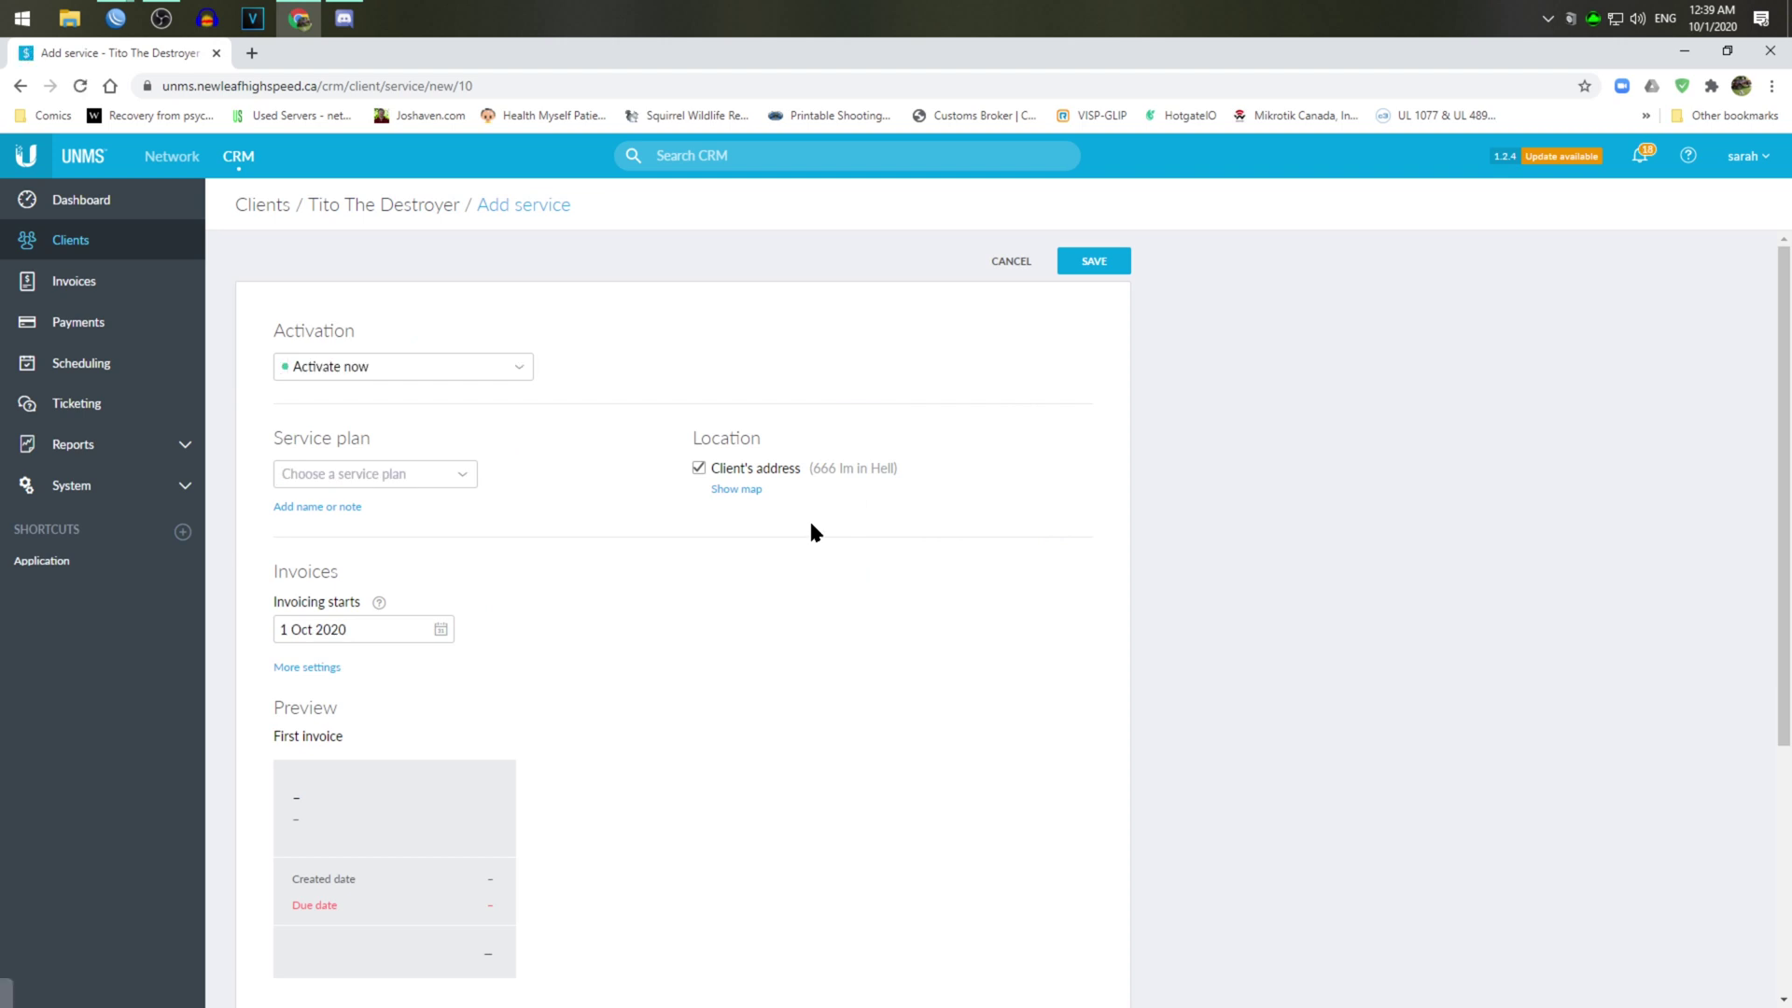
click(412, 477)
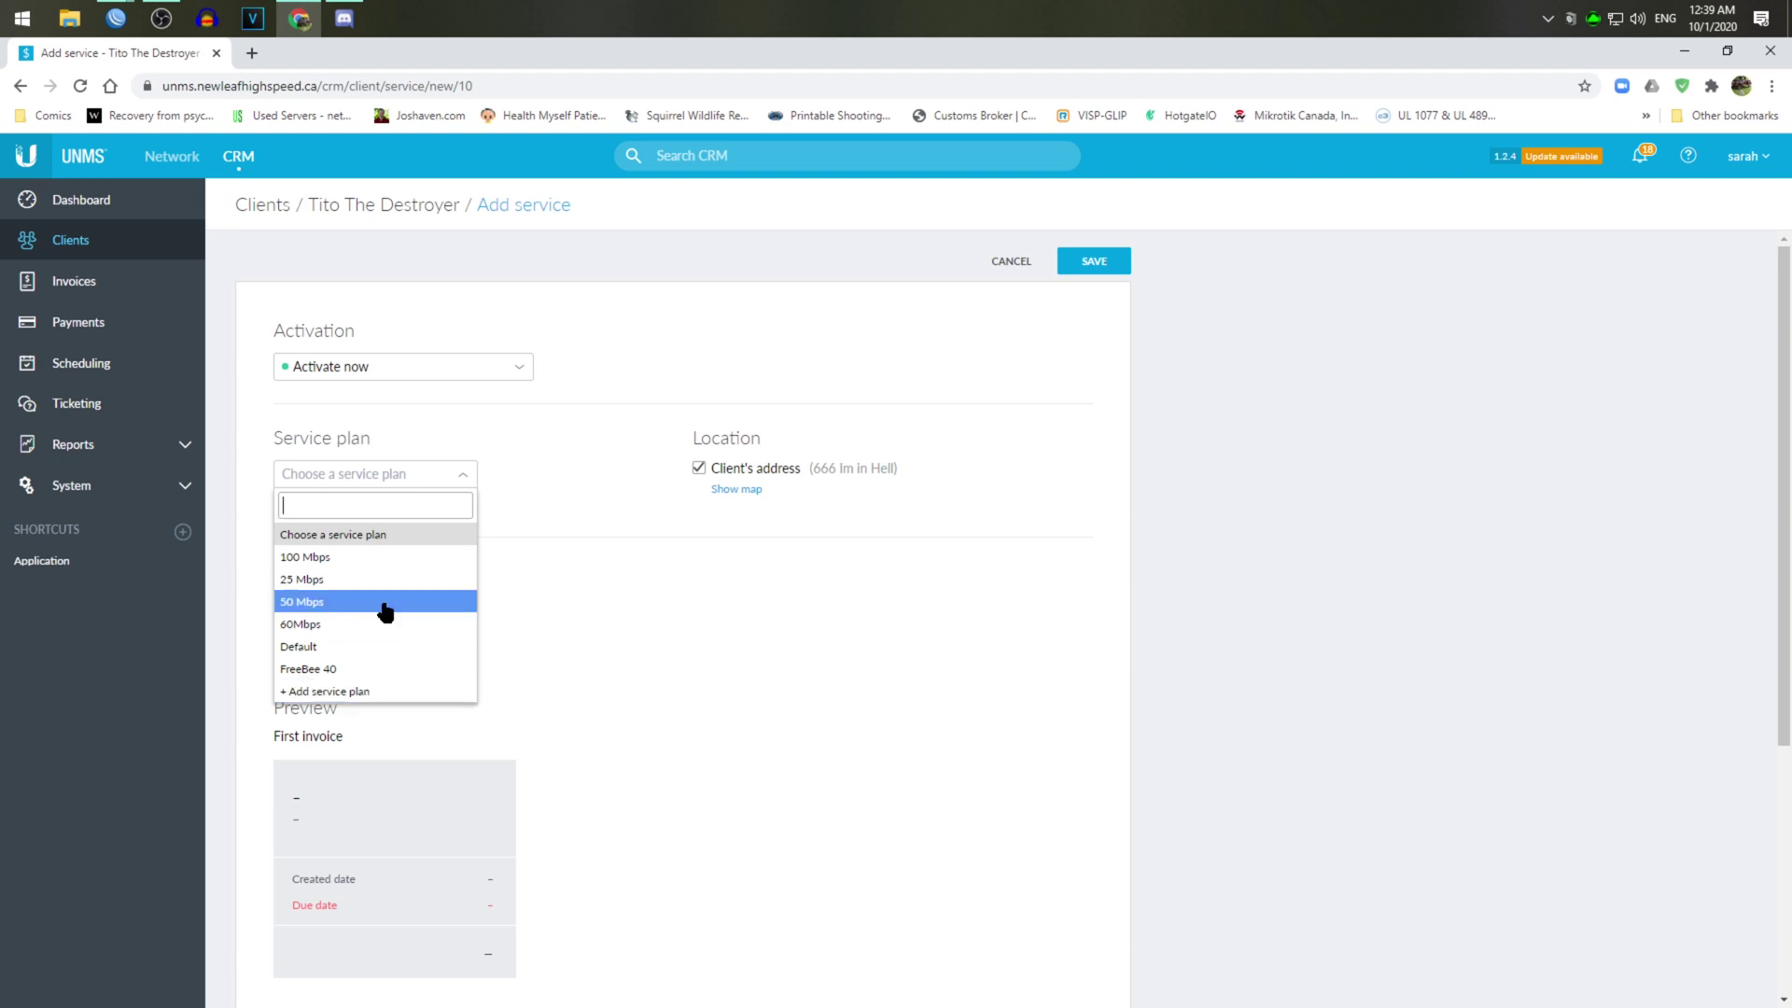
click(381, 559)
scroll(756, 644, down, 2)
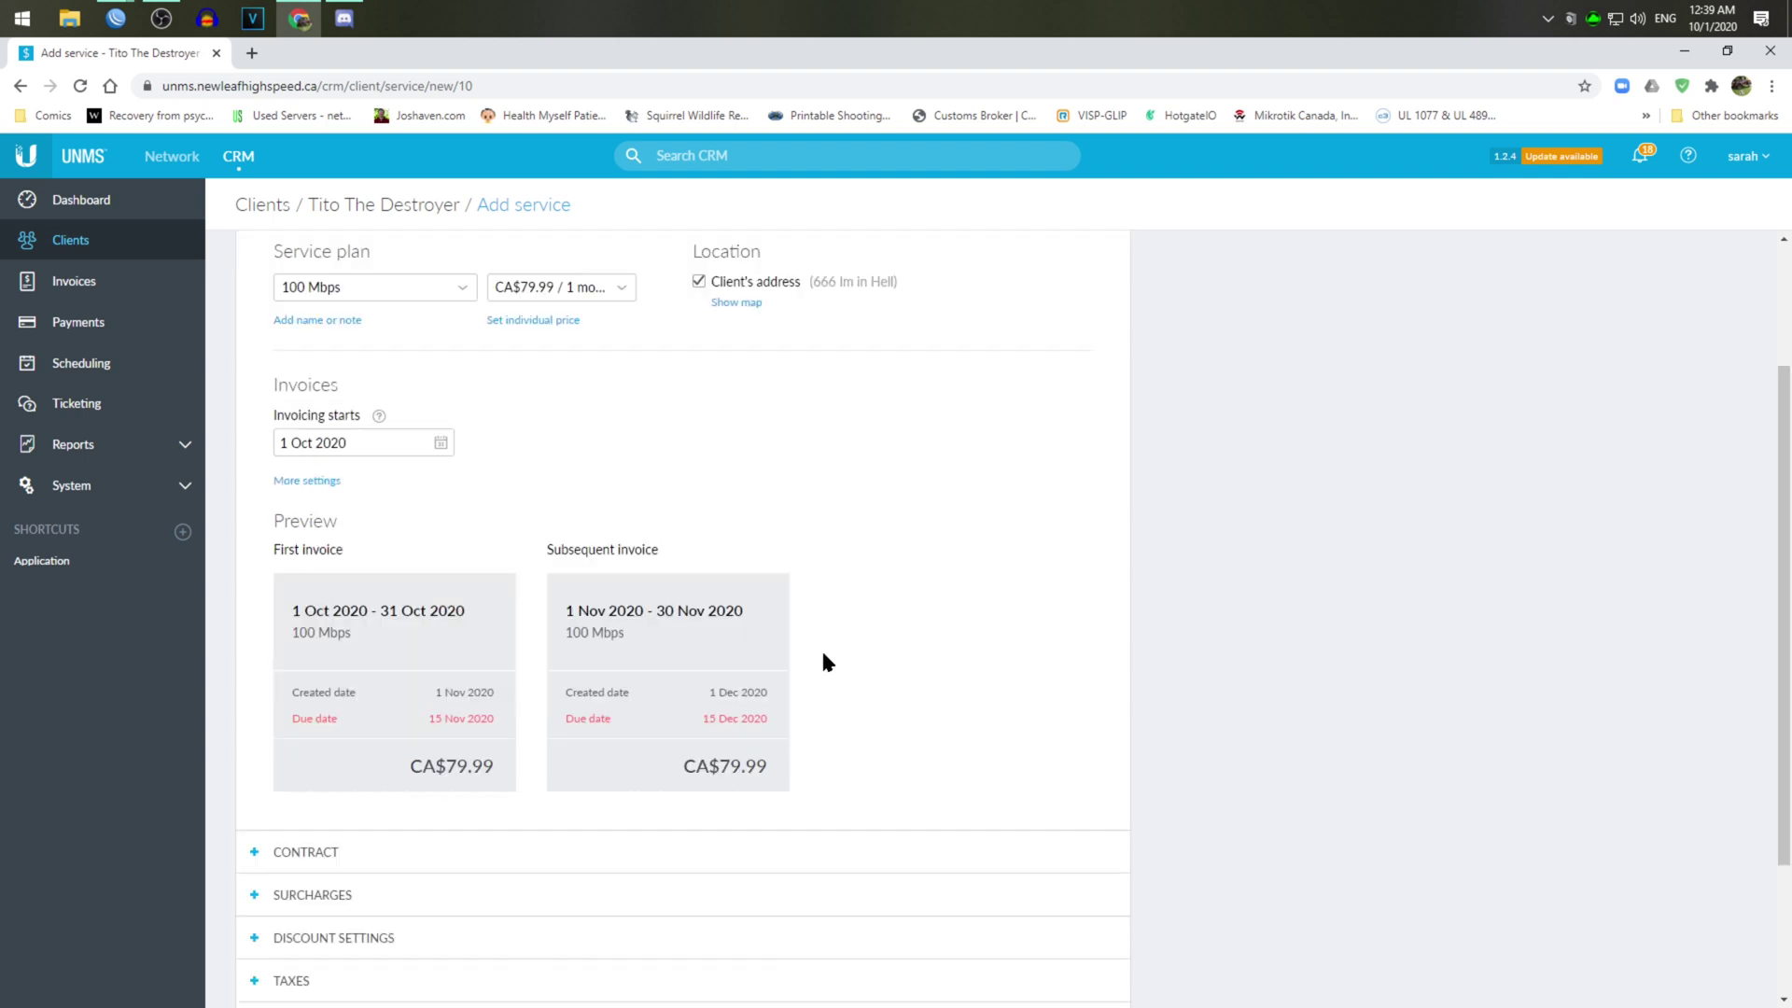
scroll(823, 659, up, 2)
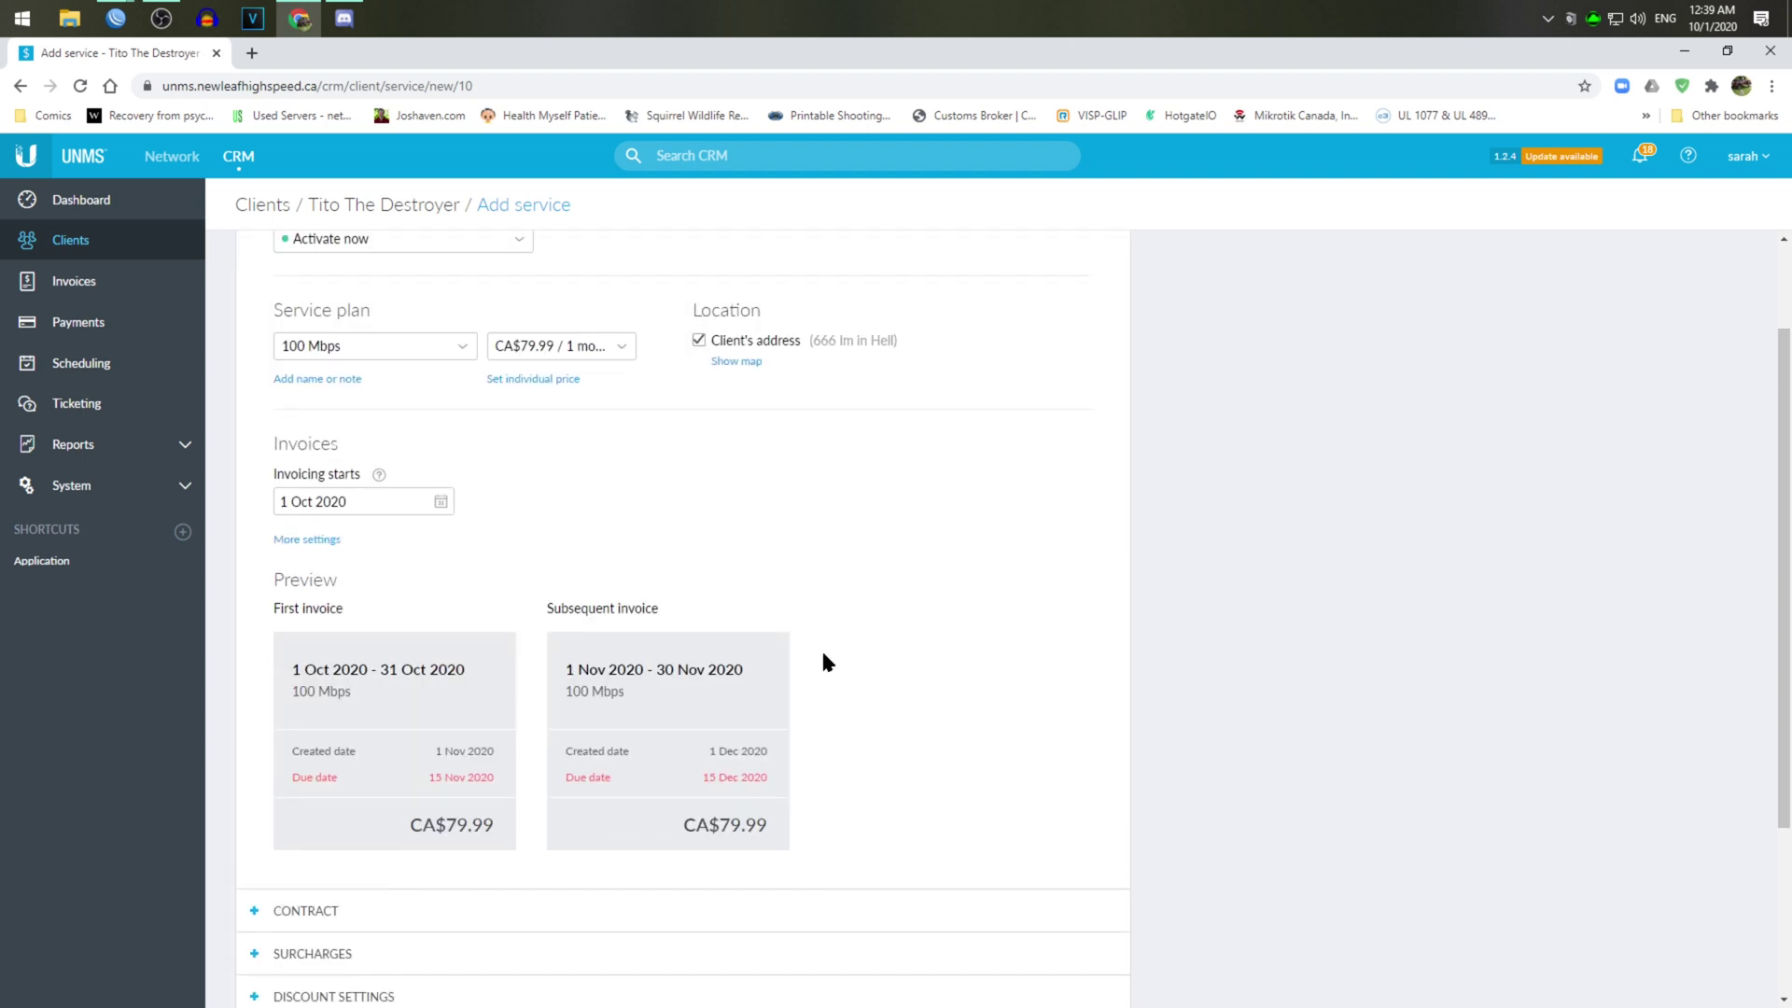
scroll(998, 644, down, 4)
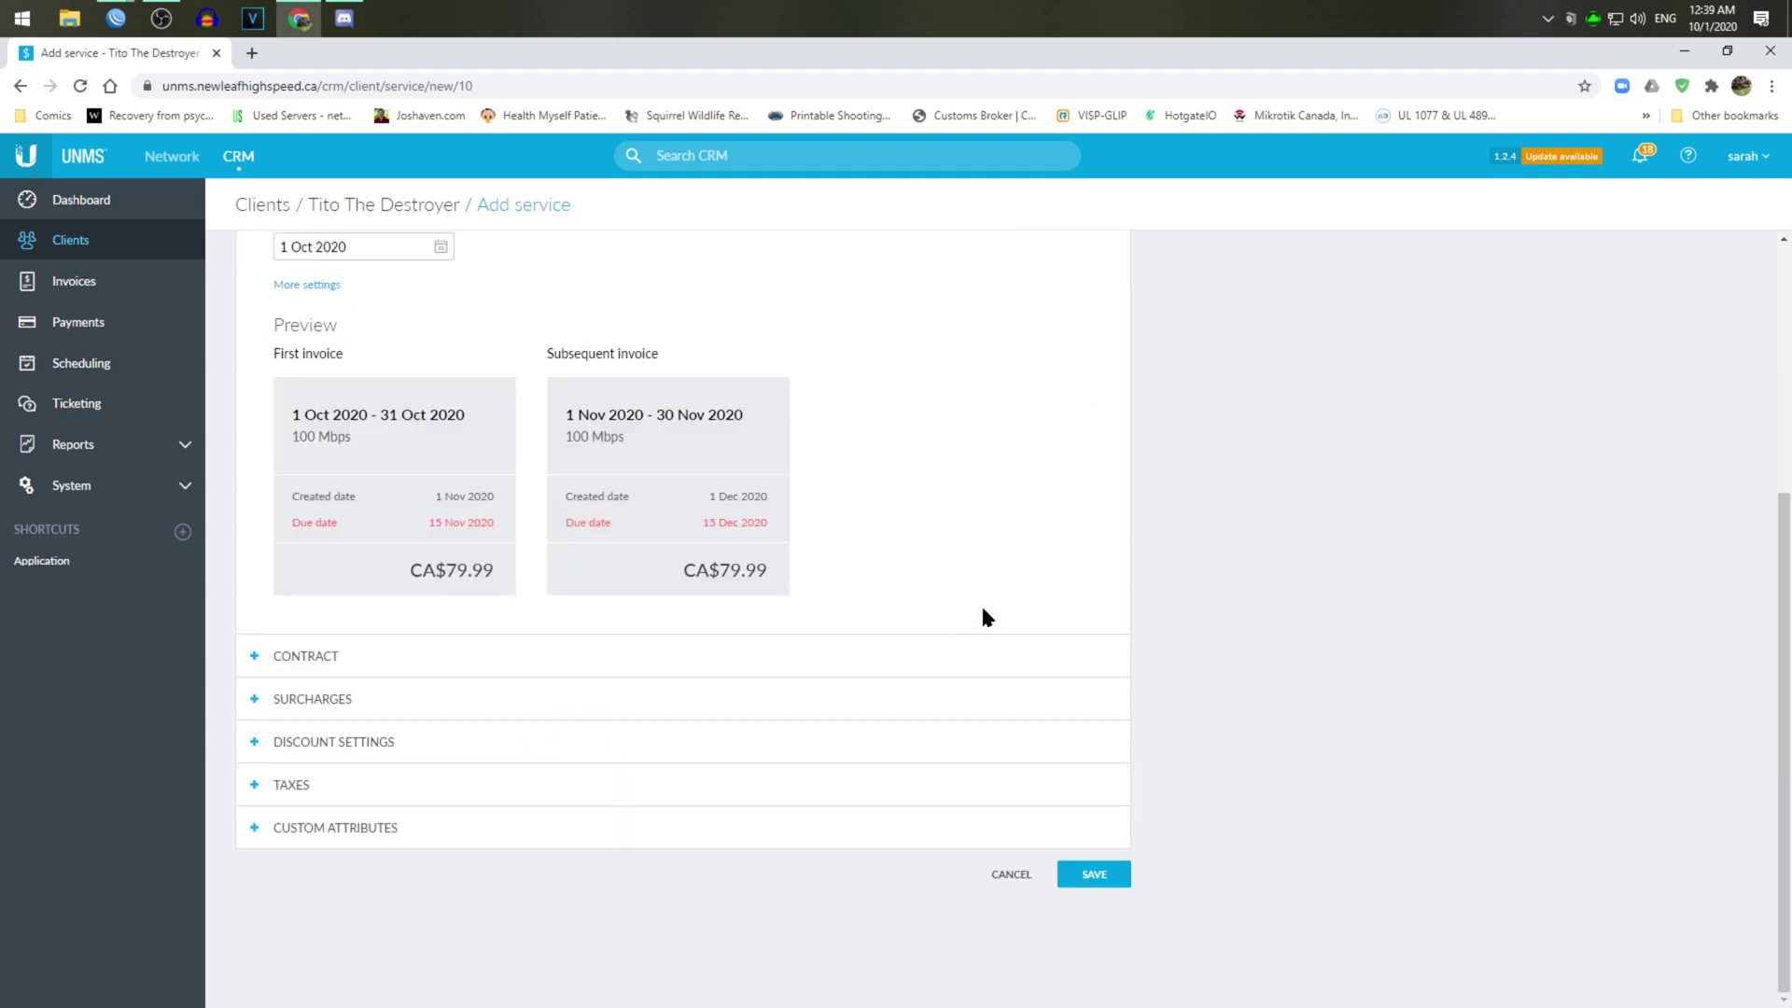
click(1108, 873)
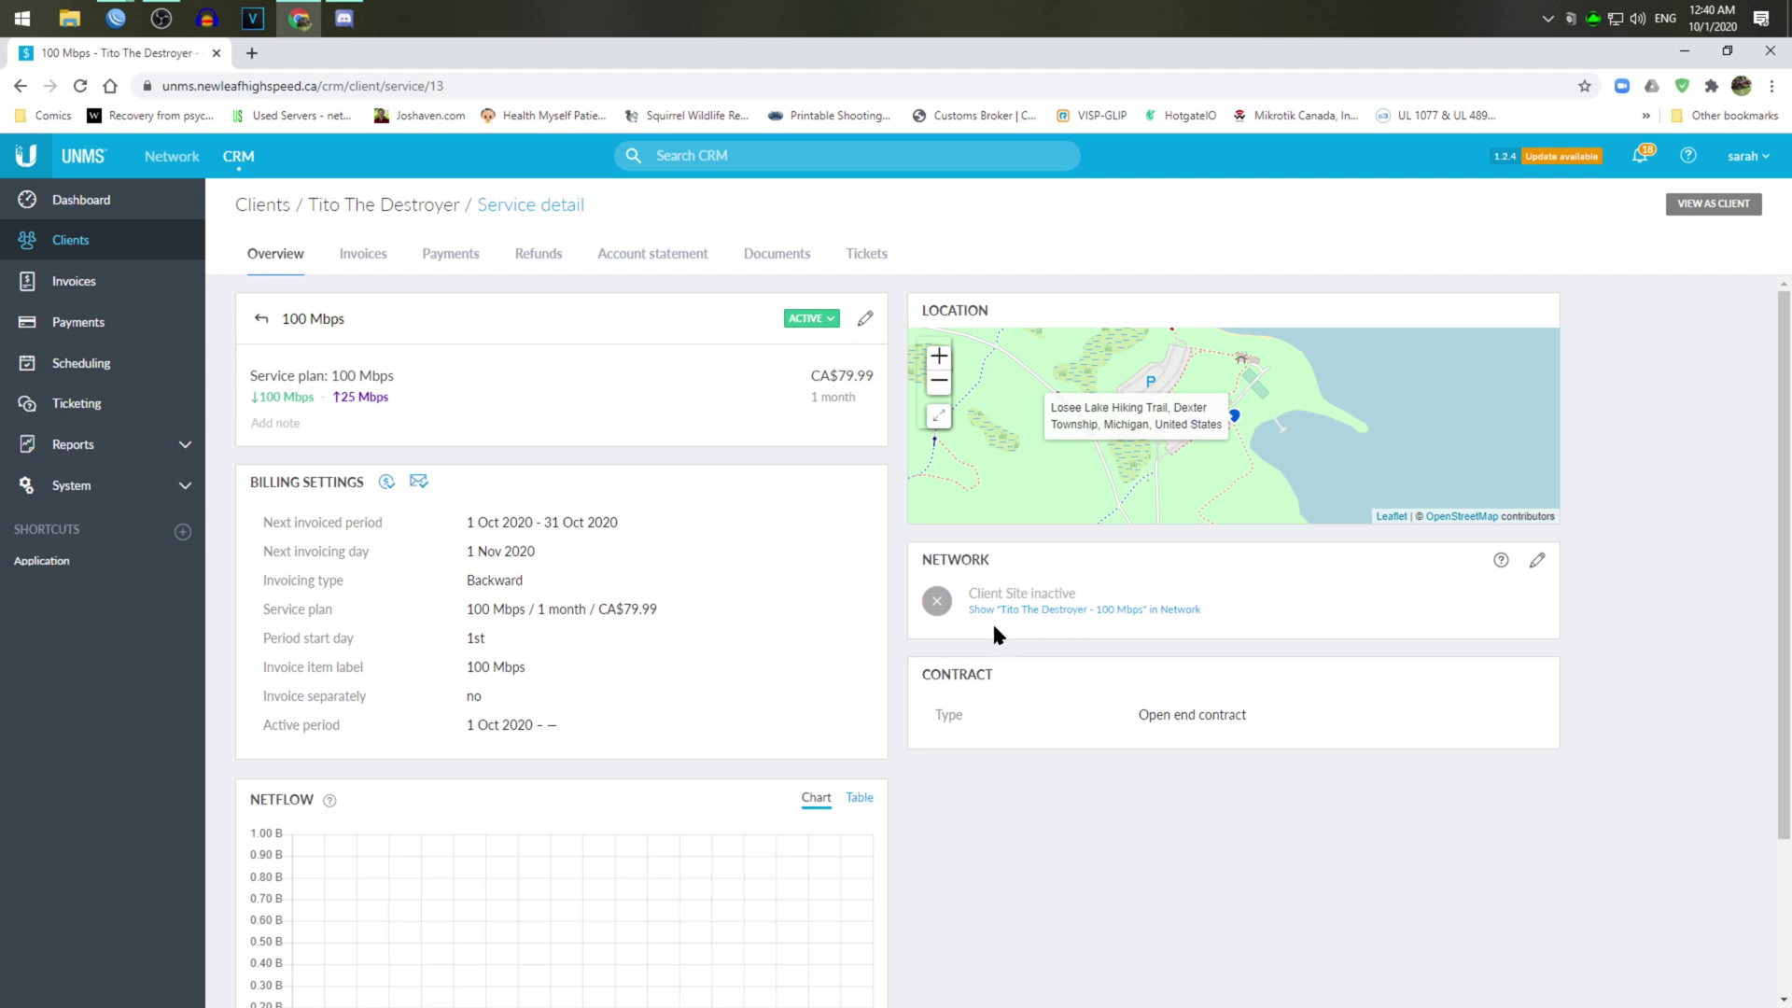
View the client's site in Network, cancel Add Device, then open the full 31-device list
click(1073, 612)
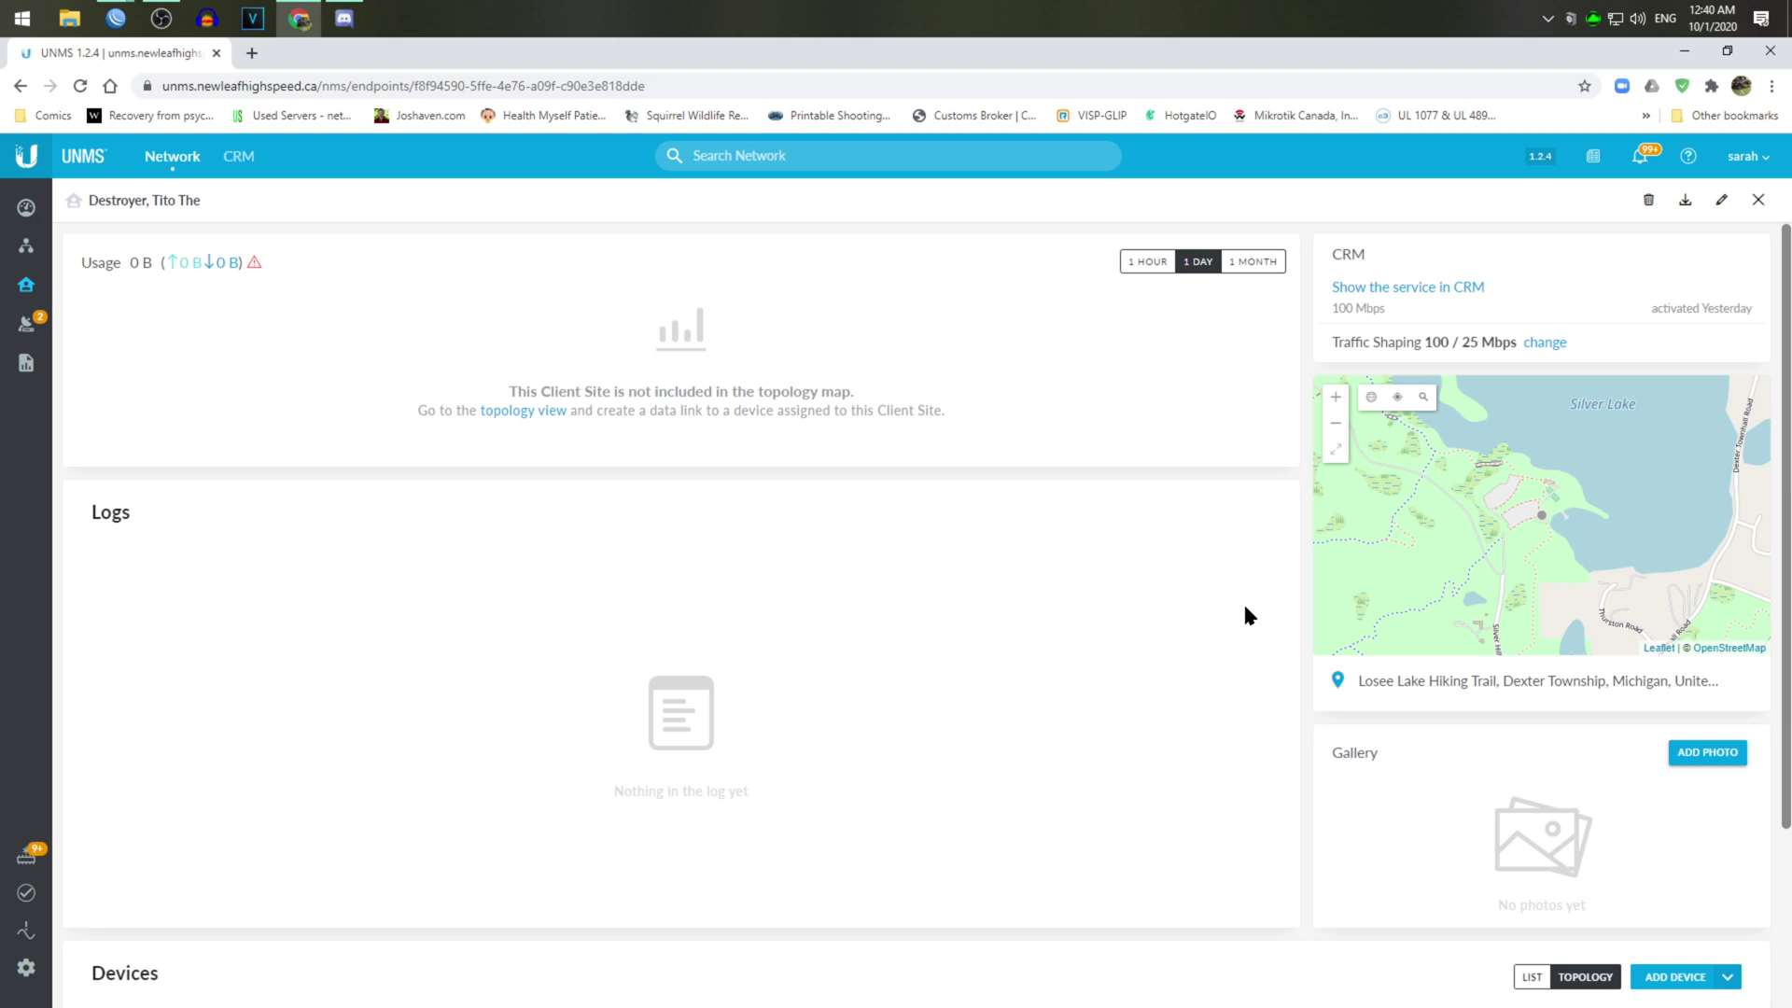
scroll(798, 704, down, 2)
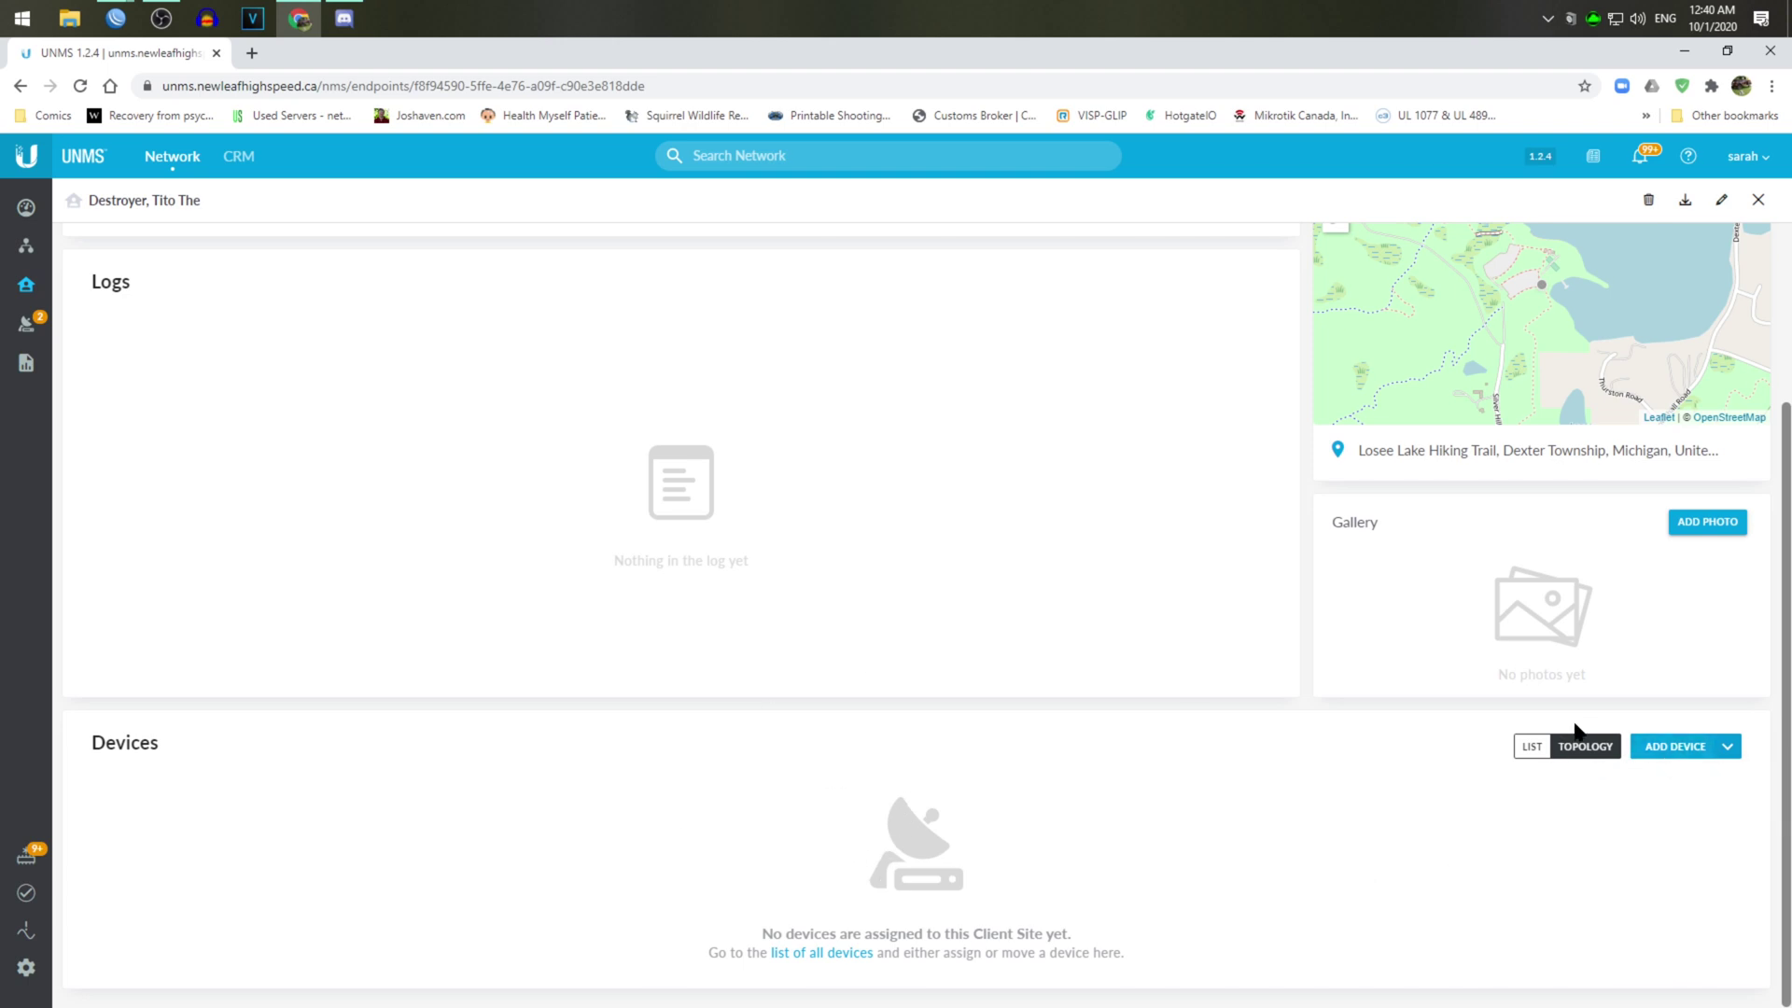
click(1676, 754)
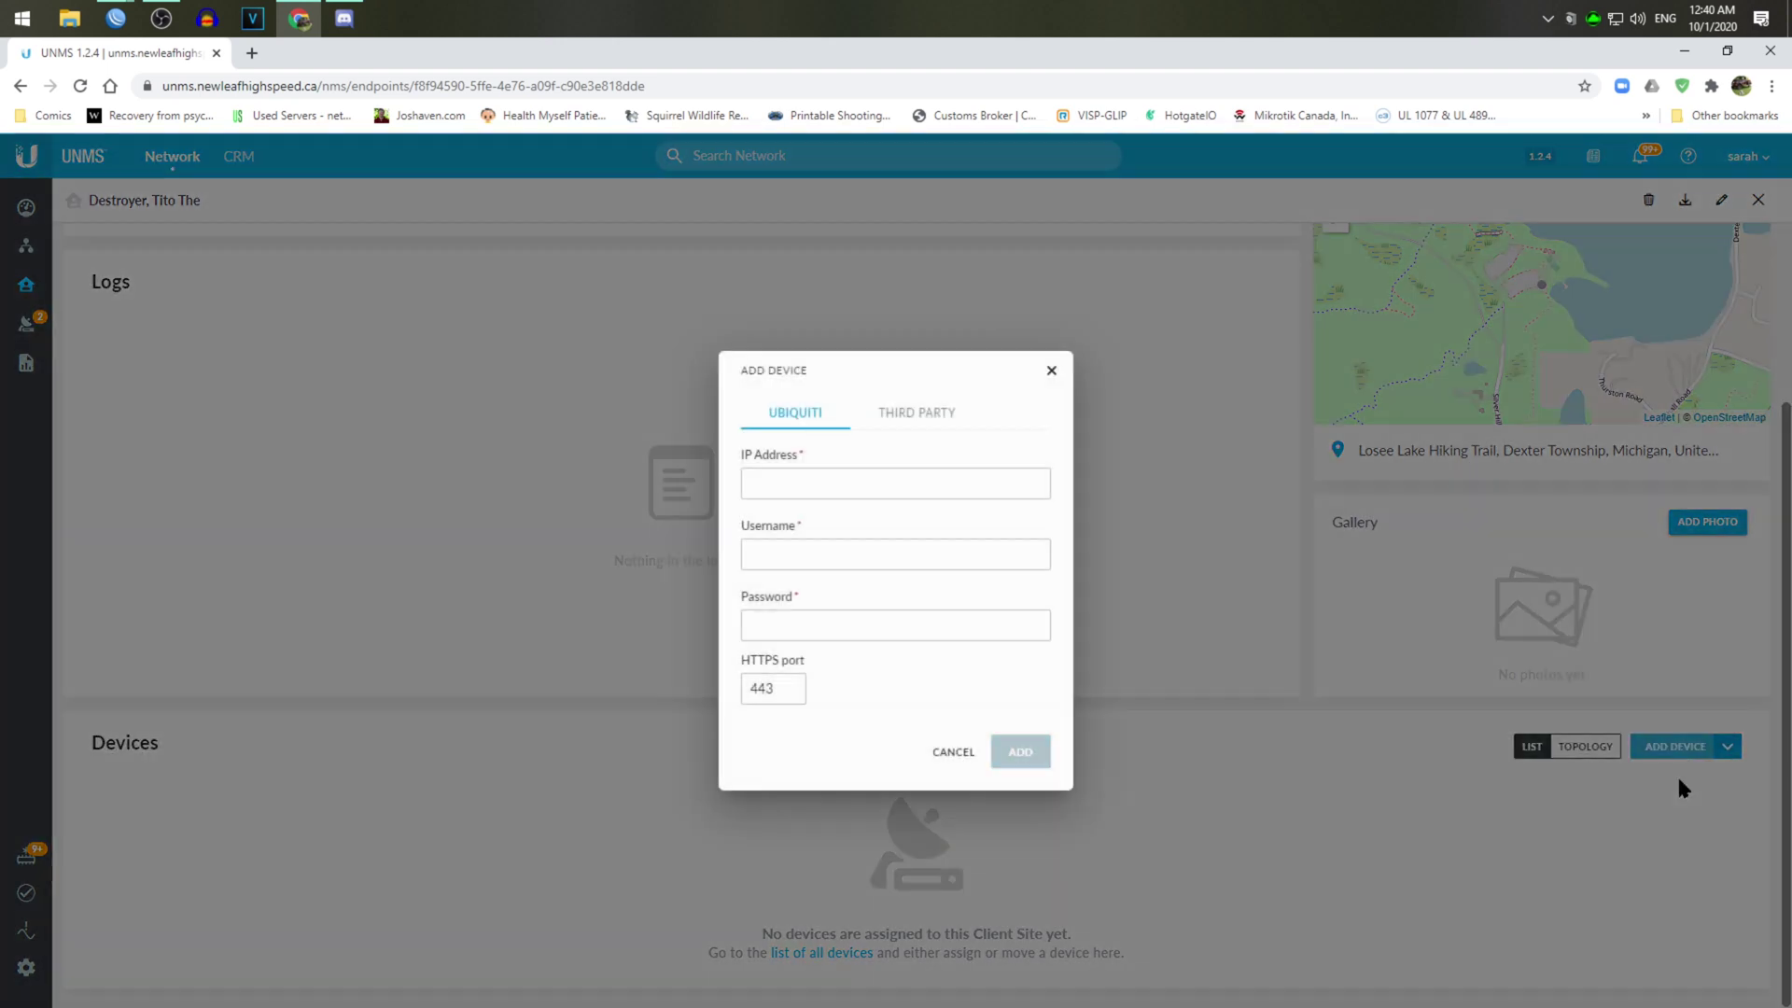
click(1048, 373)
click(26, 323)
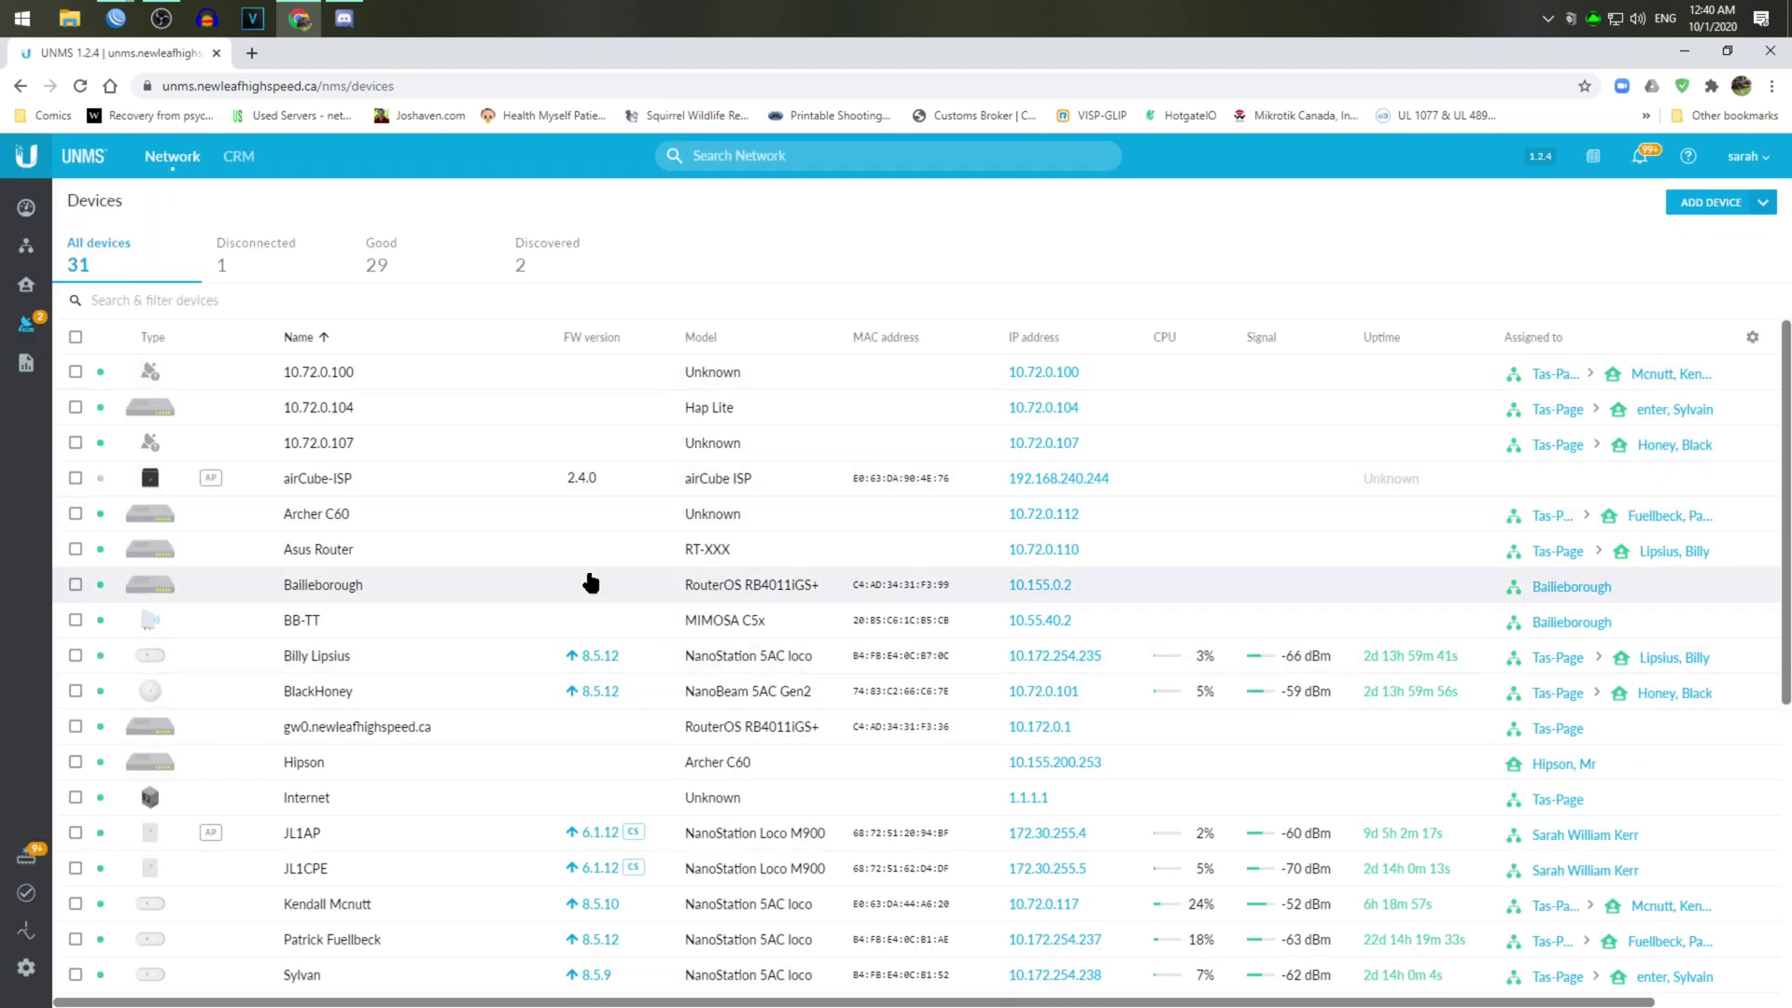
Reach access point TAS-AP-E via Sites topology and show its Stations table scrolled right
click(35, 244)
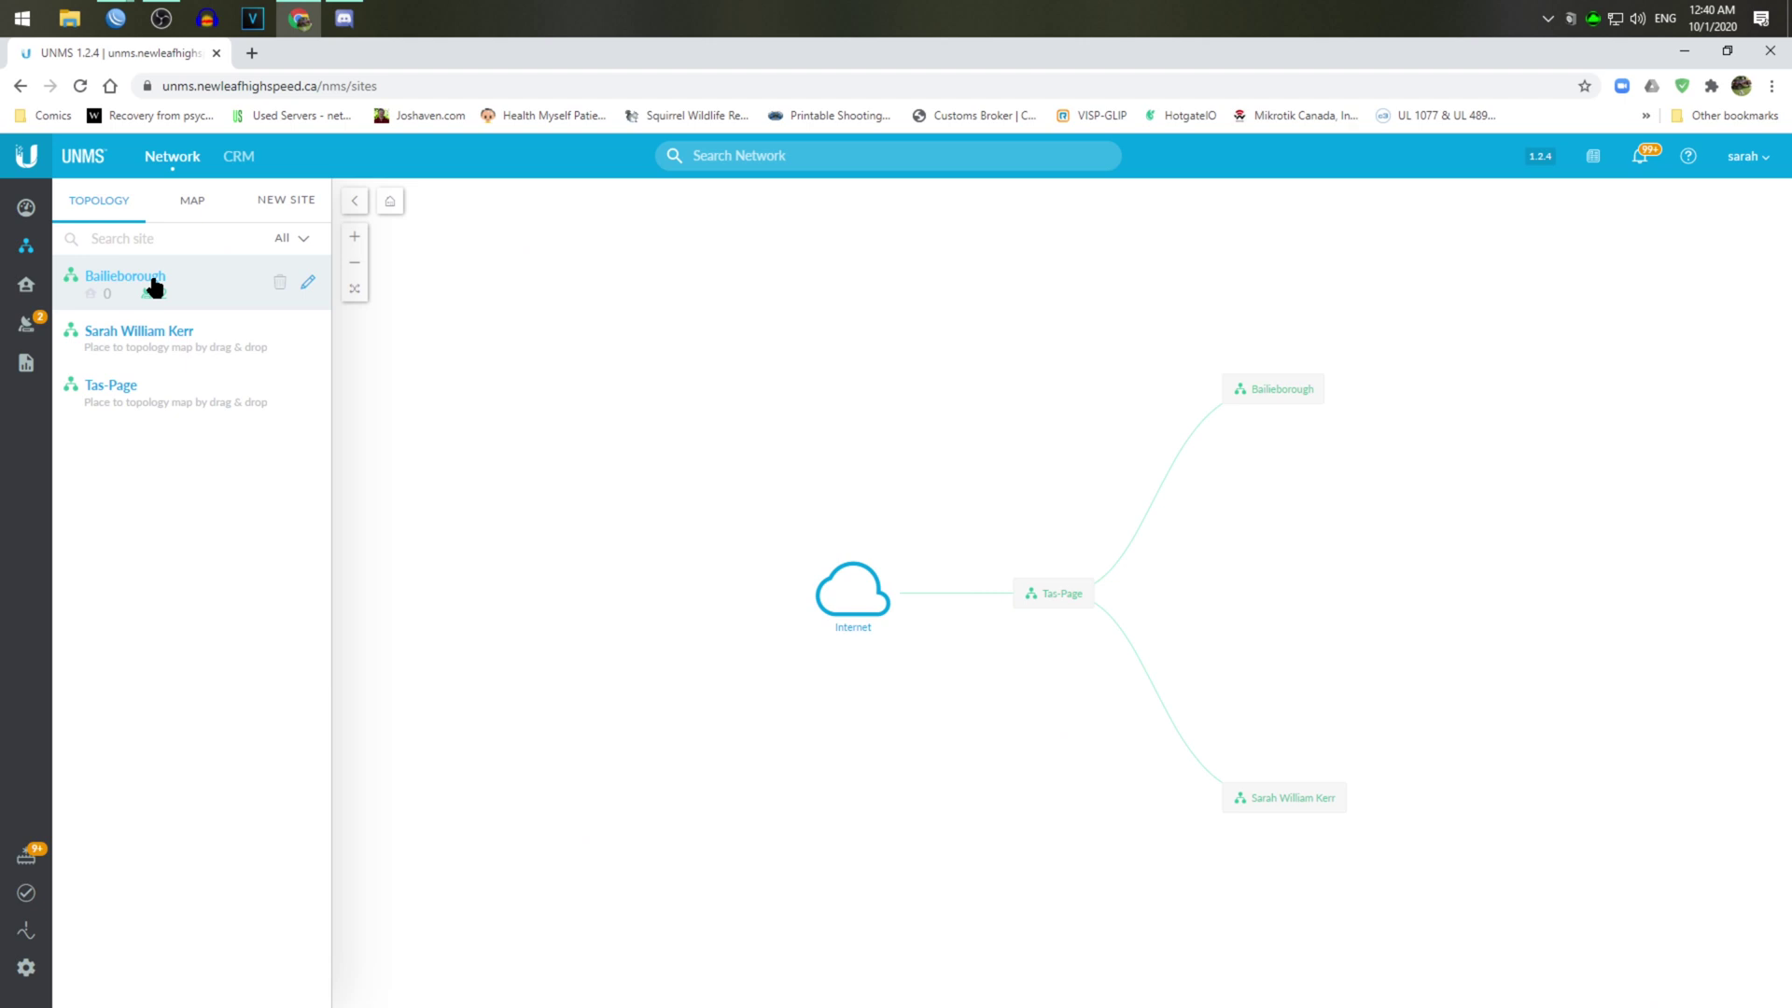
click(1081, 601)
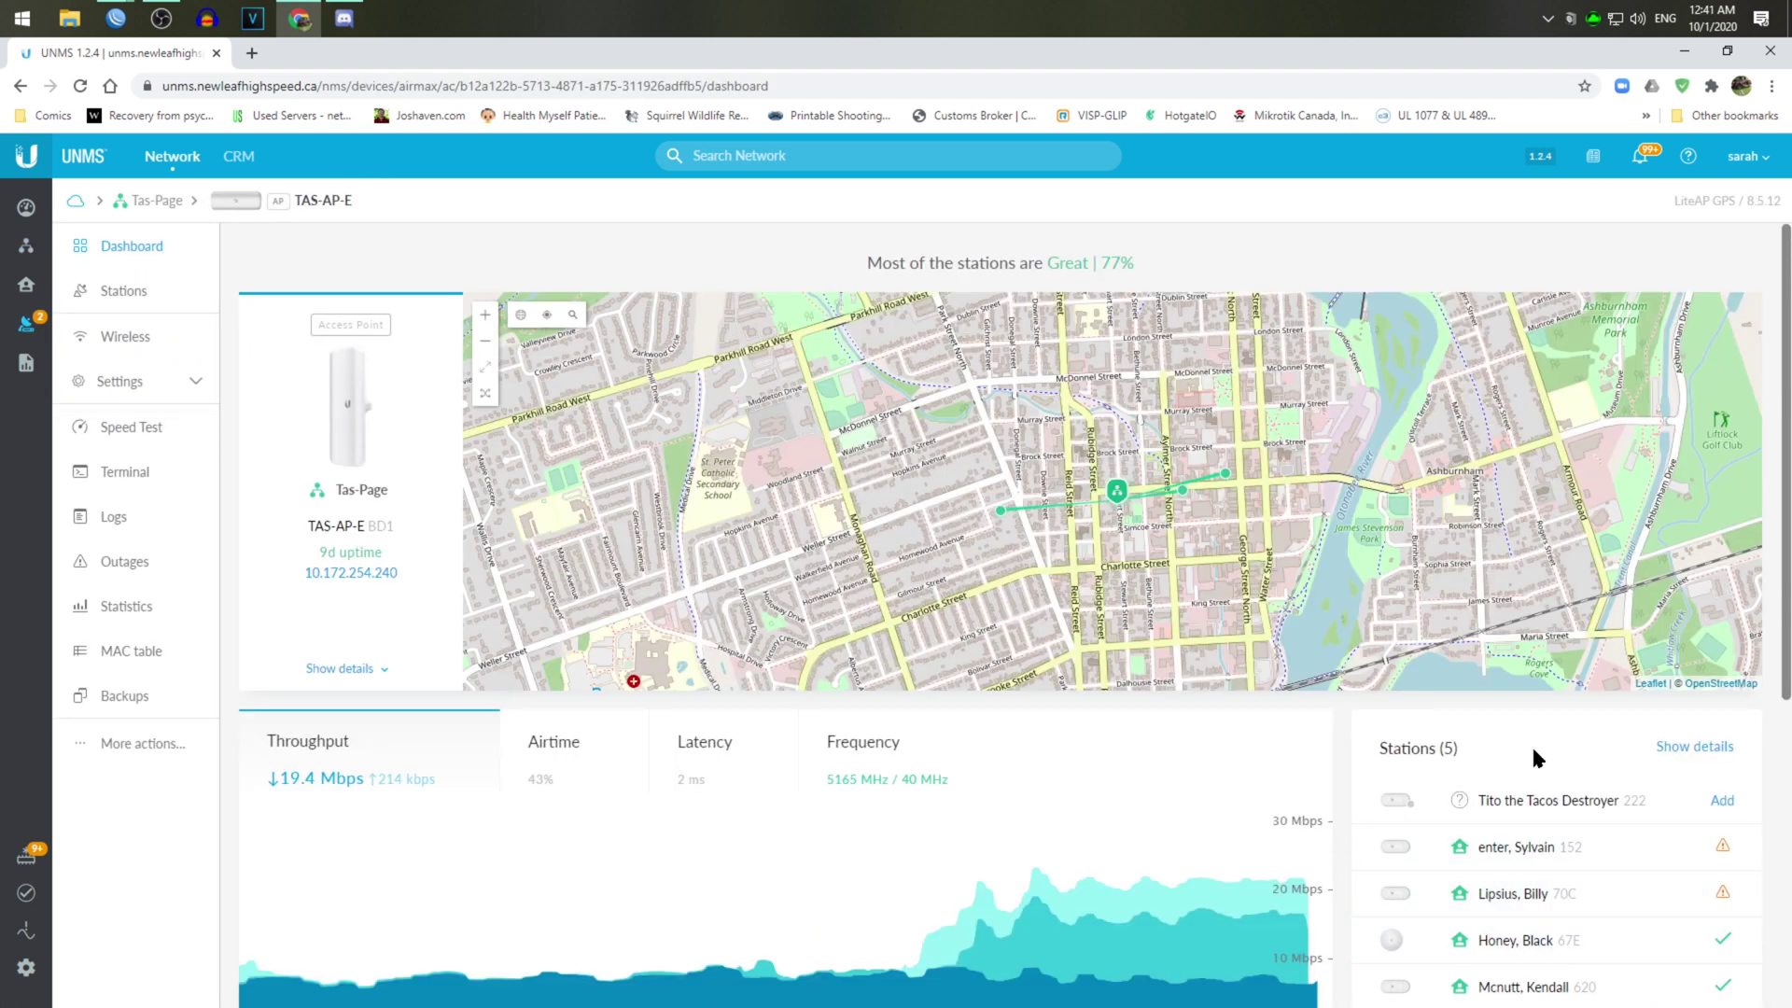
click(1694, 747)
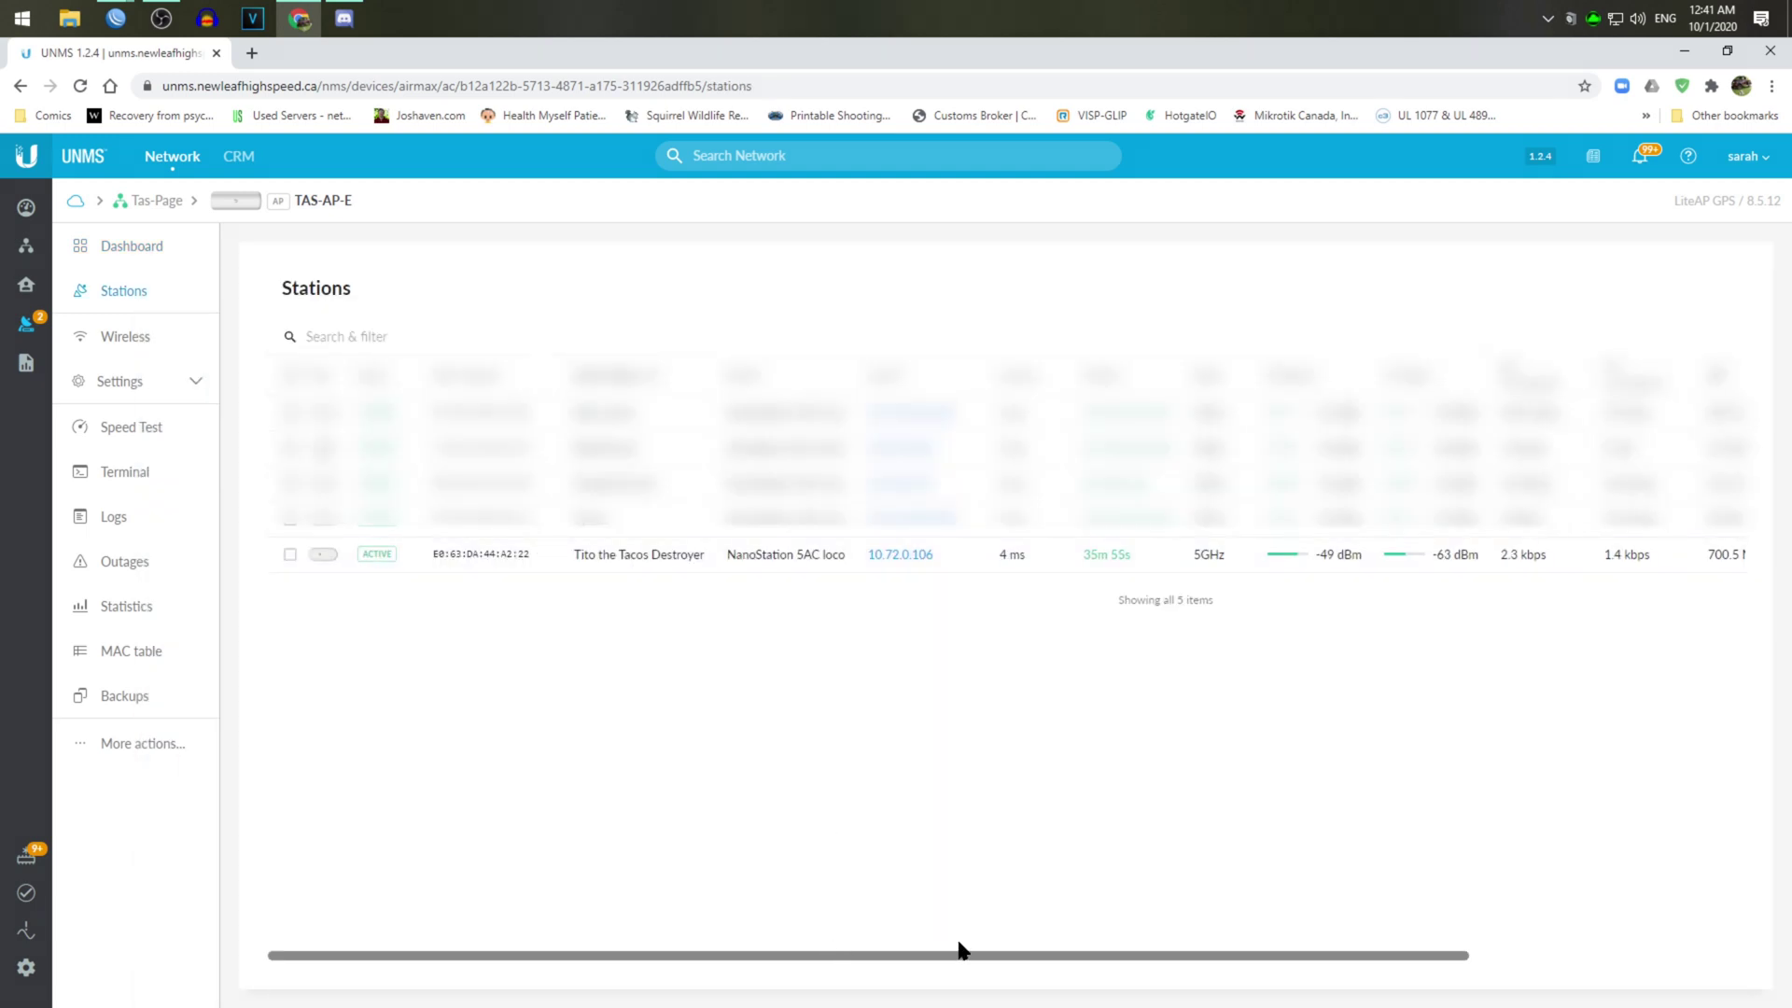
drag(961, 952, 1367, 952)
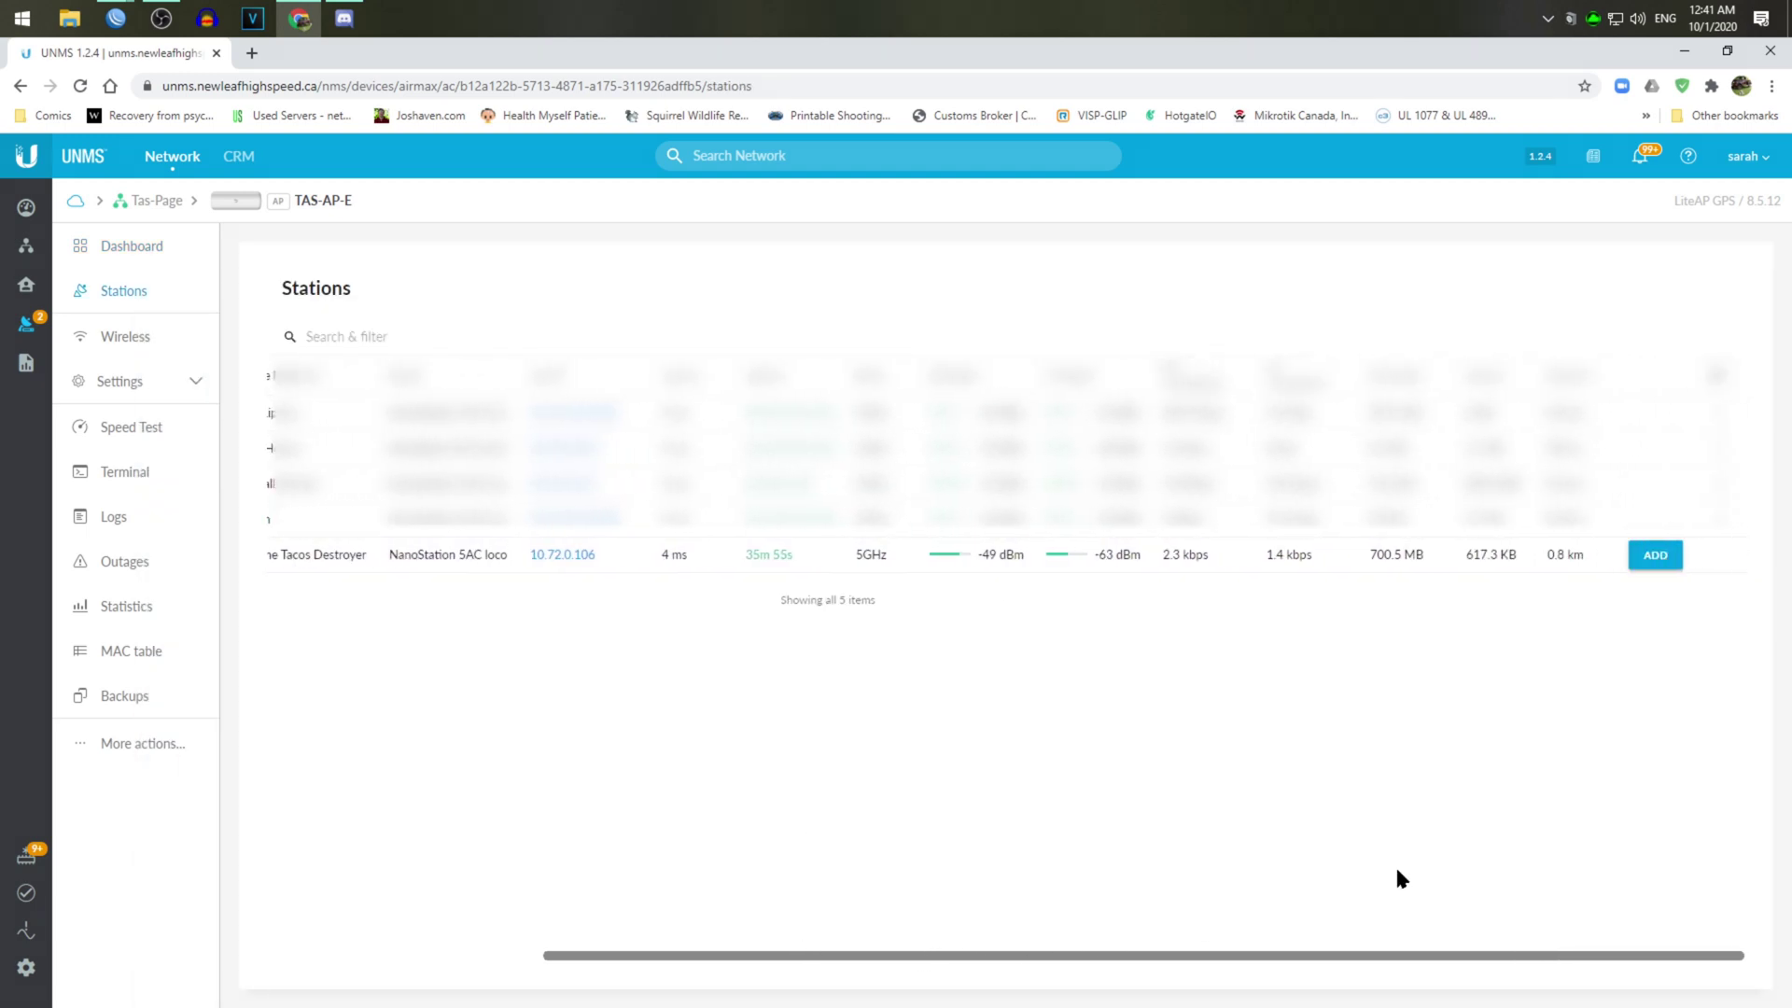
Add the NanoStation at 10.72.0.106 with its device password and assign it to the client's 100 Mbps site
click(1653, 560)
text(*********)
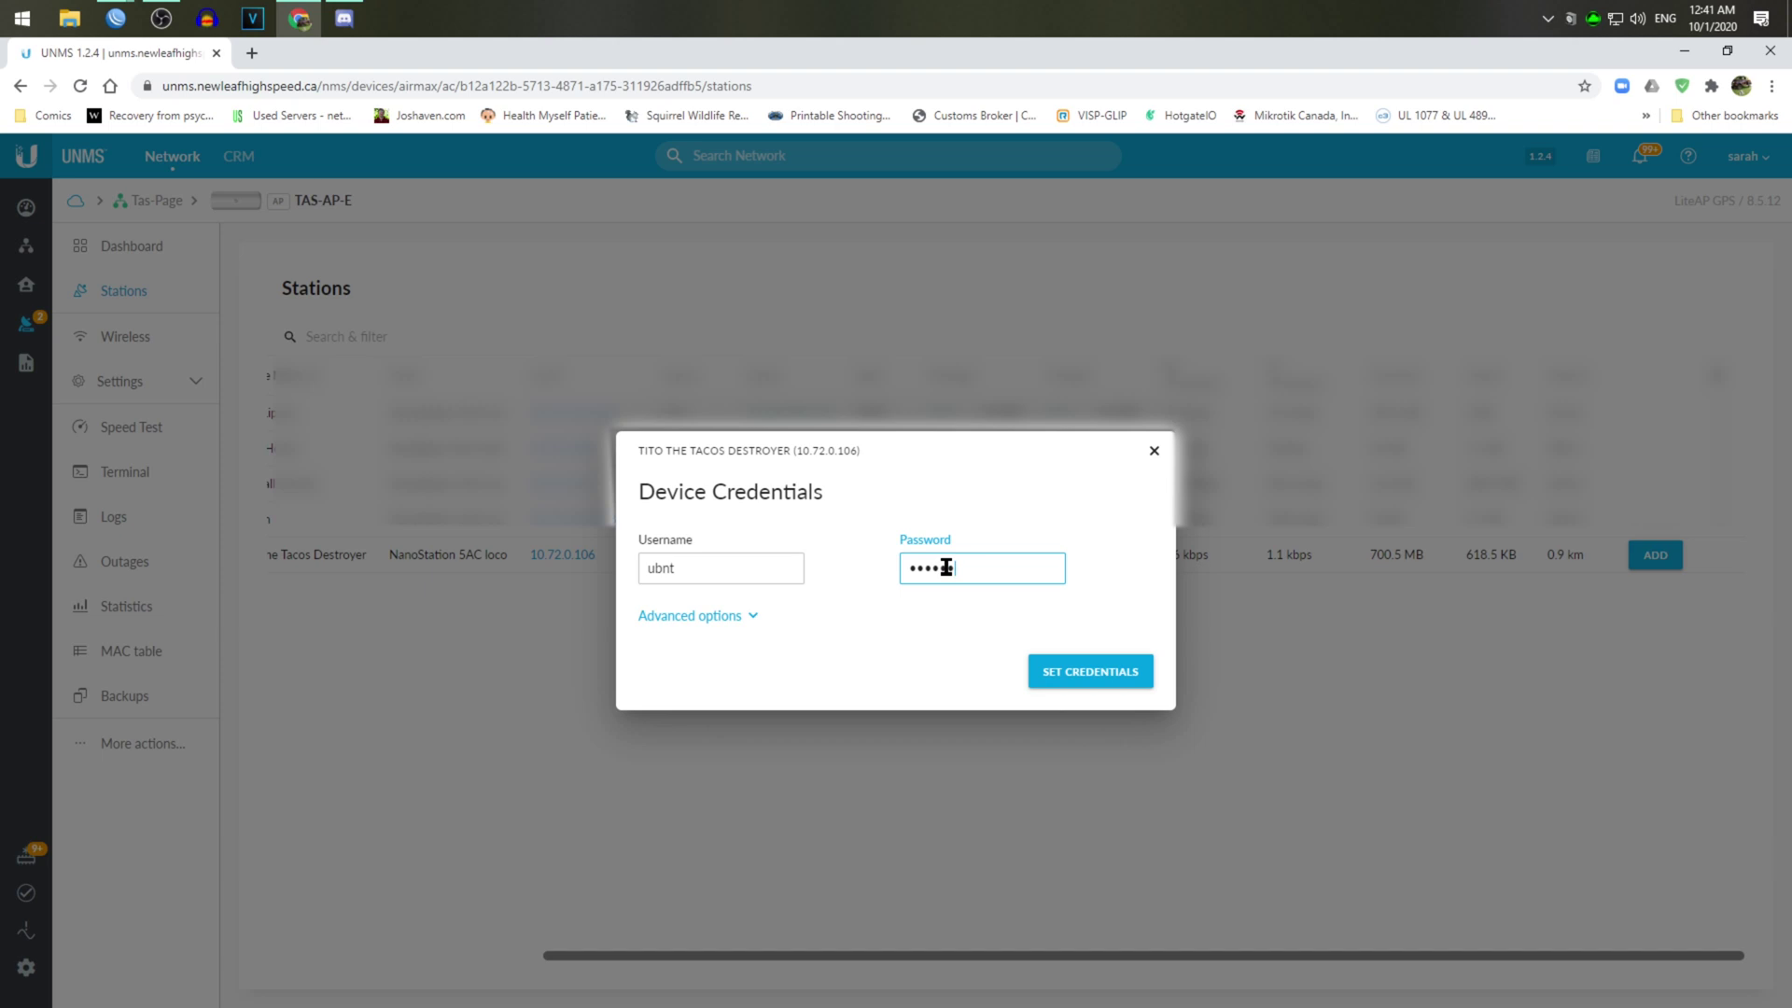
click(1090, 672)
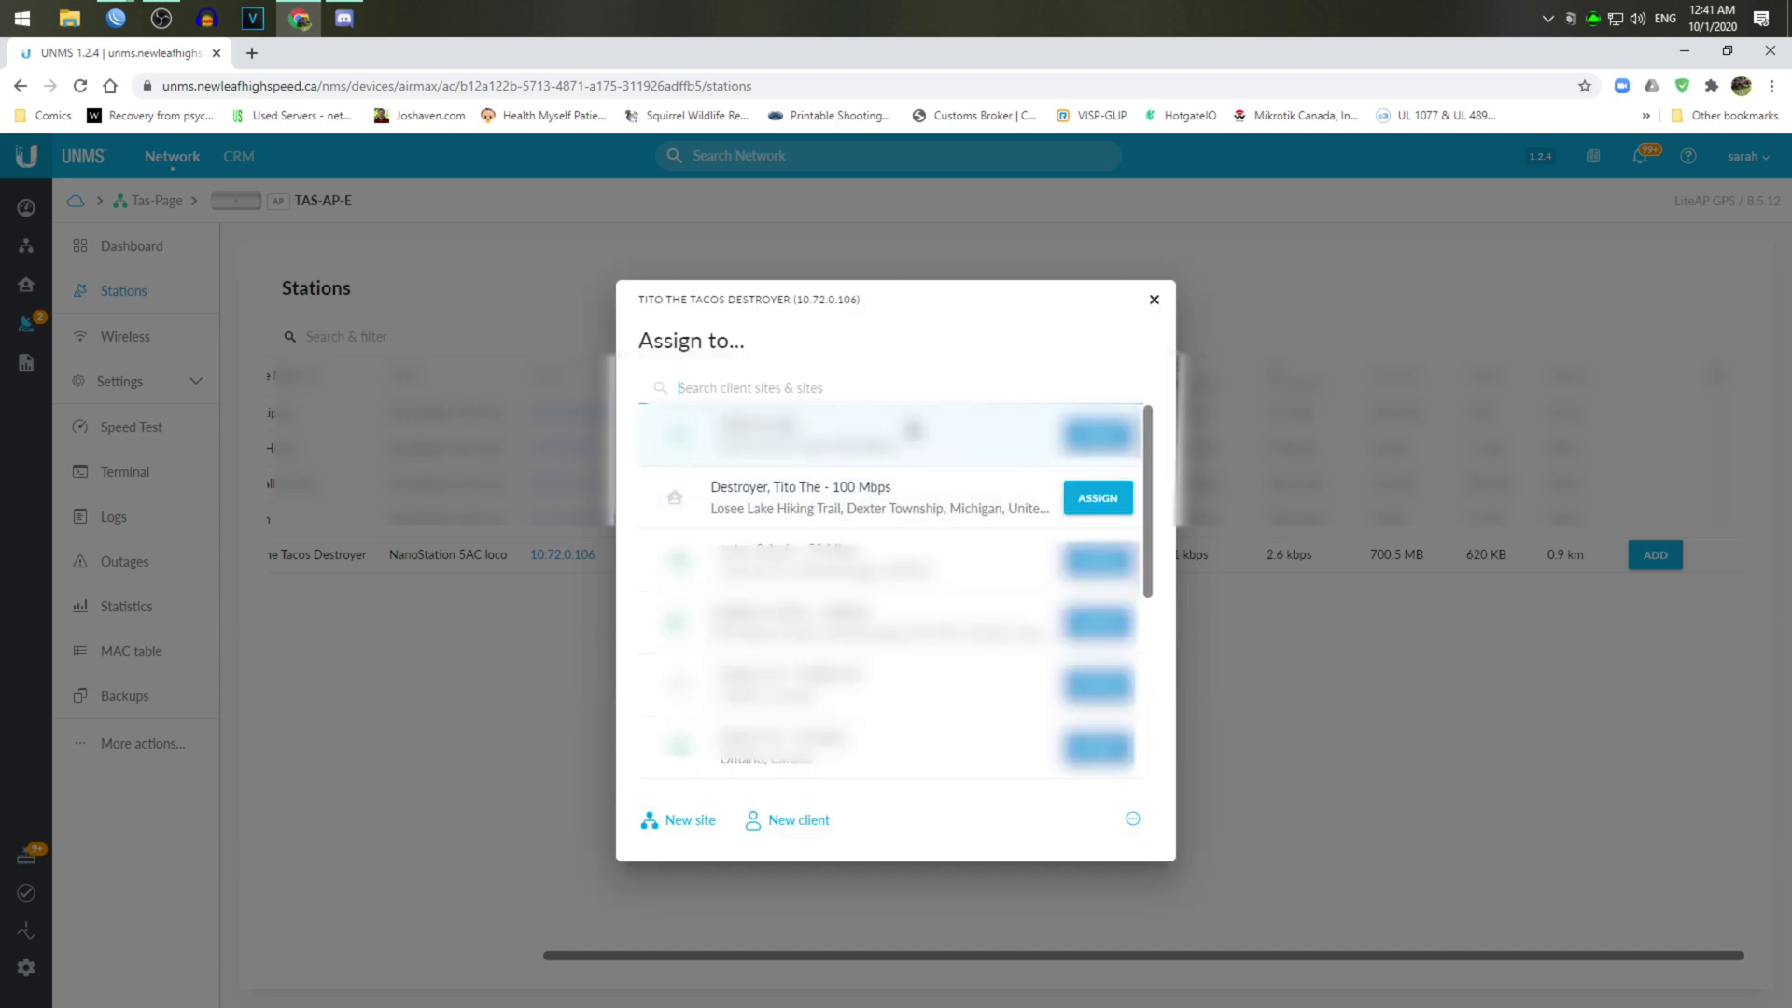
click(944, 507)
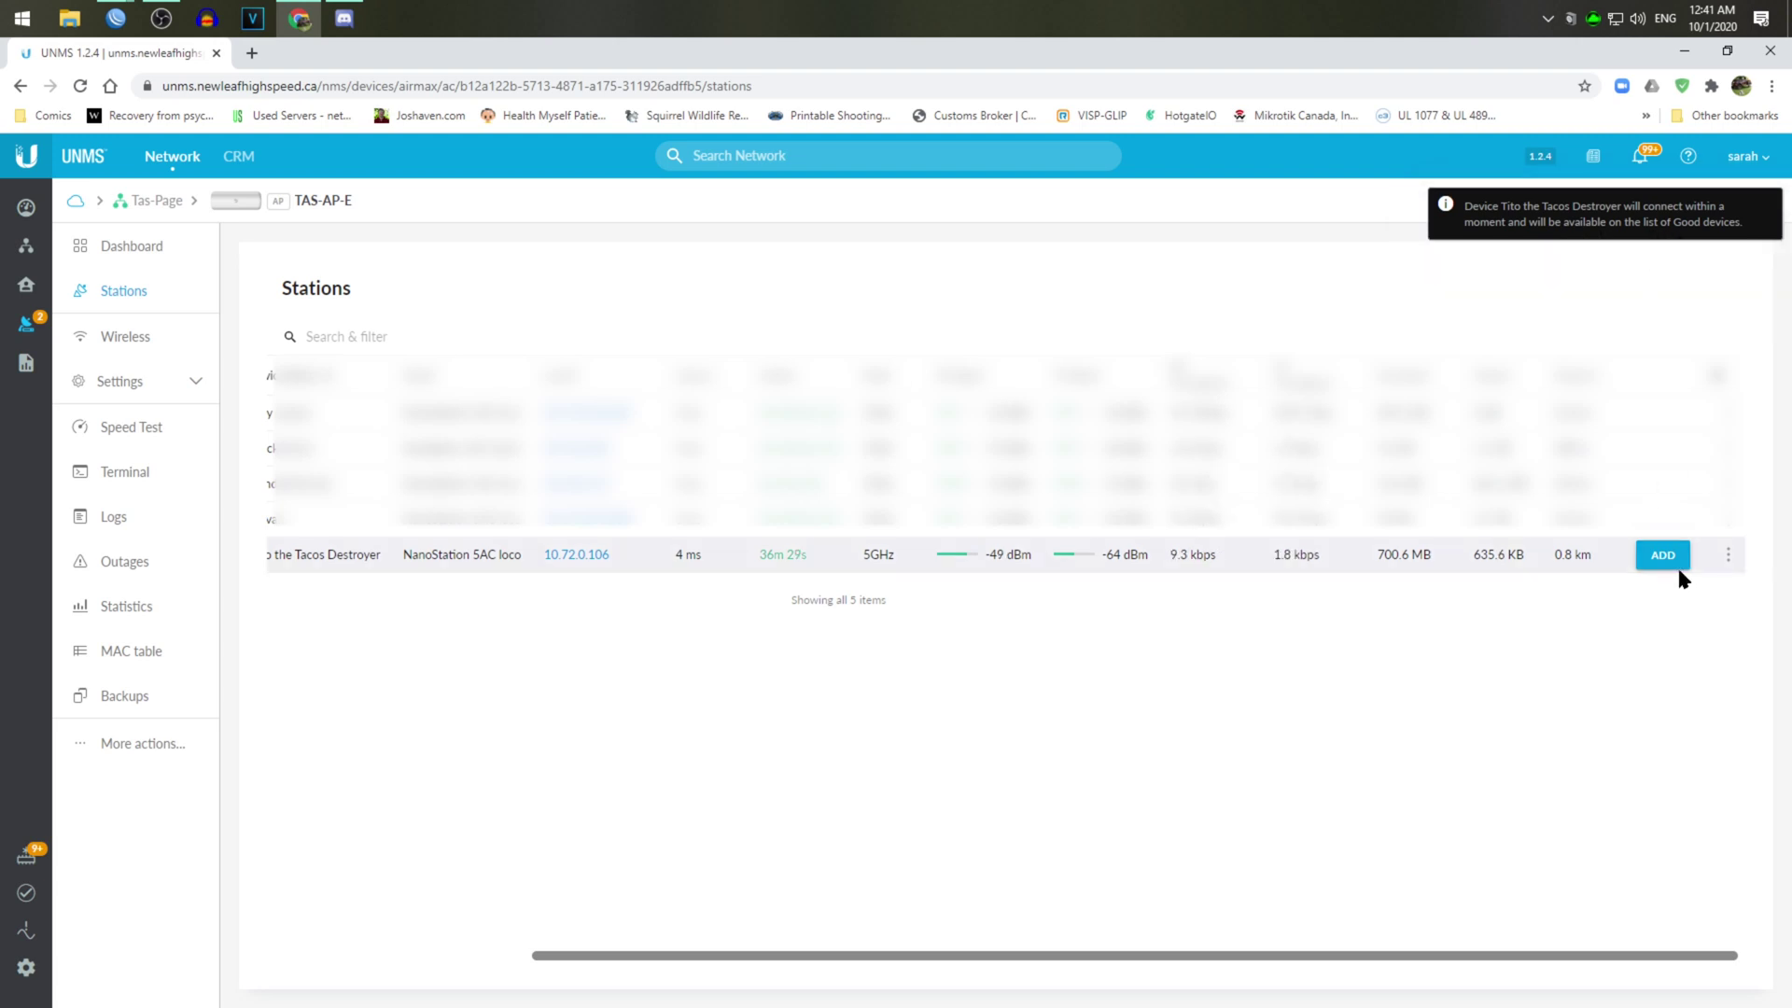
Open the new client's site from the Client Sites list to see the station authorization log
click(28, 289)
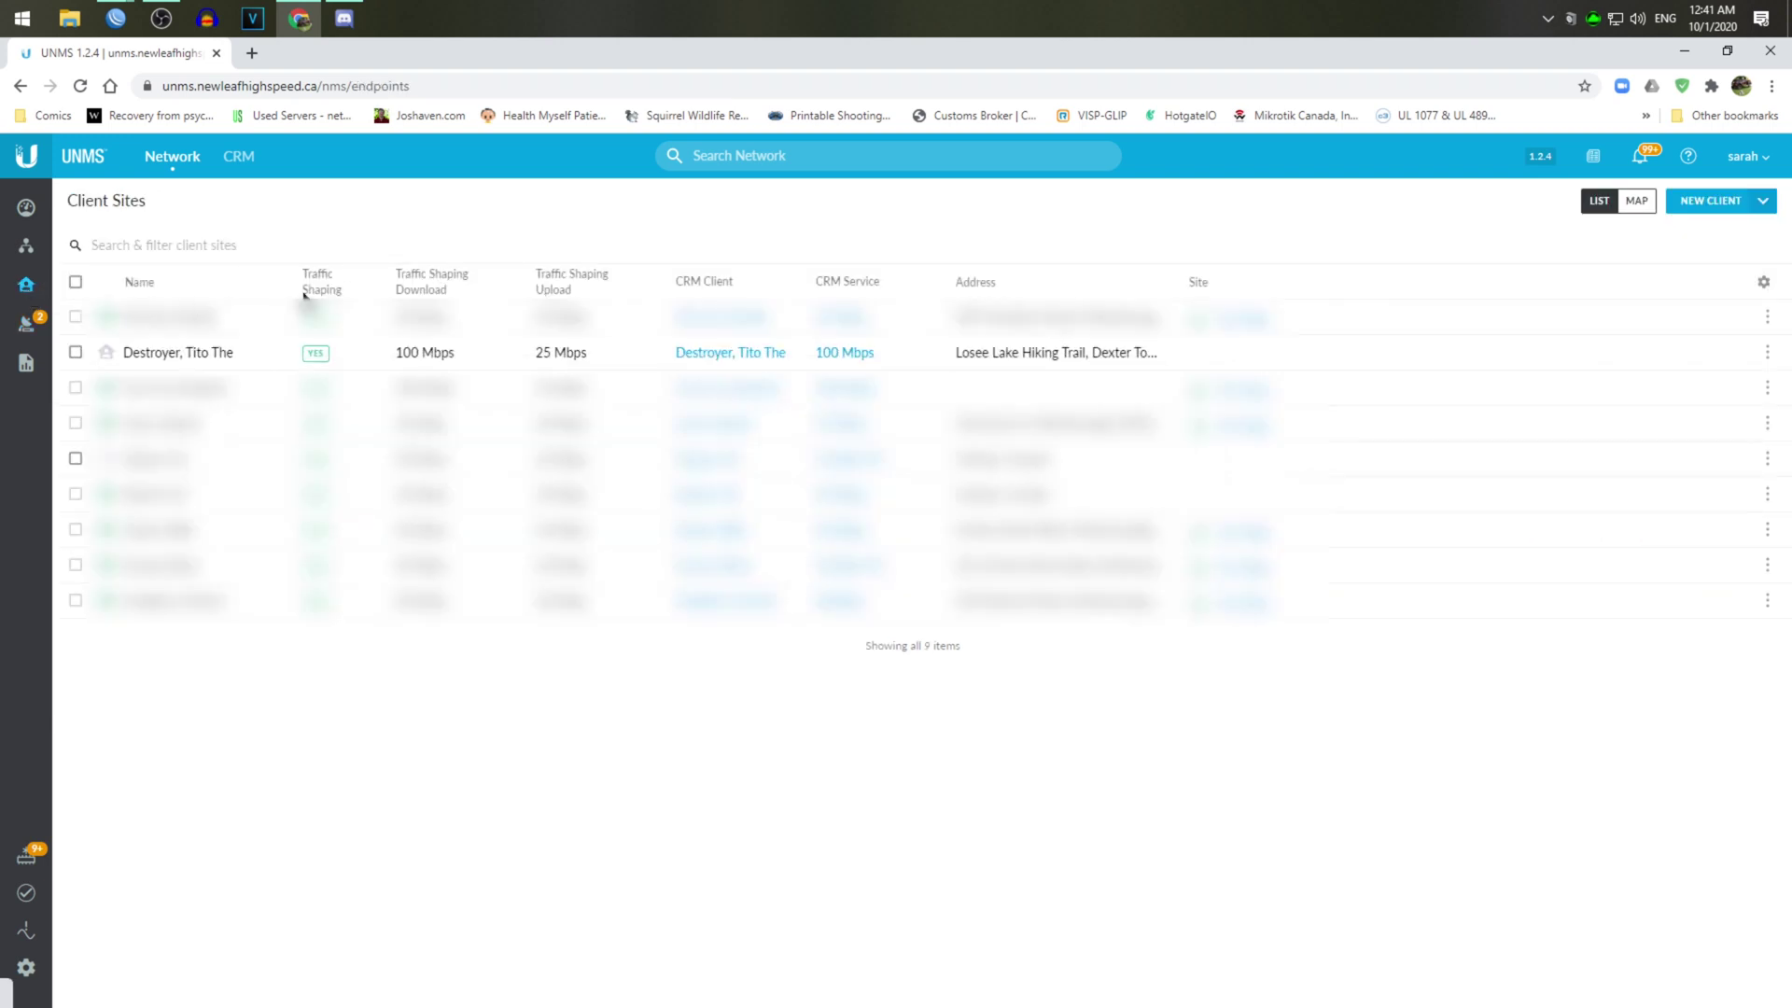
click(603, 368)
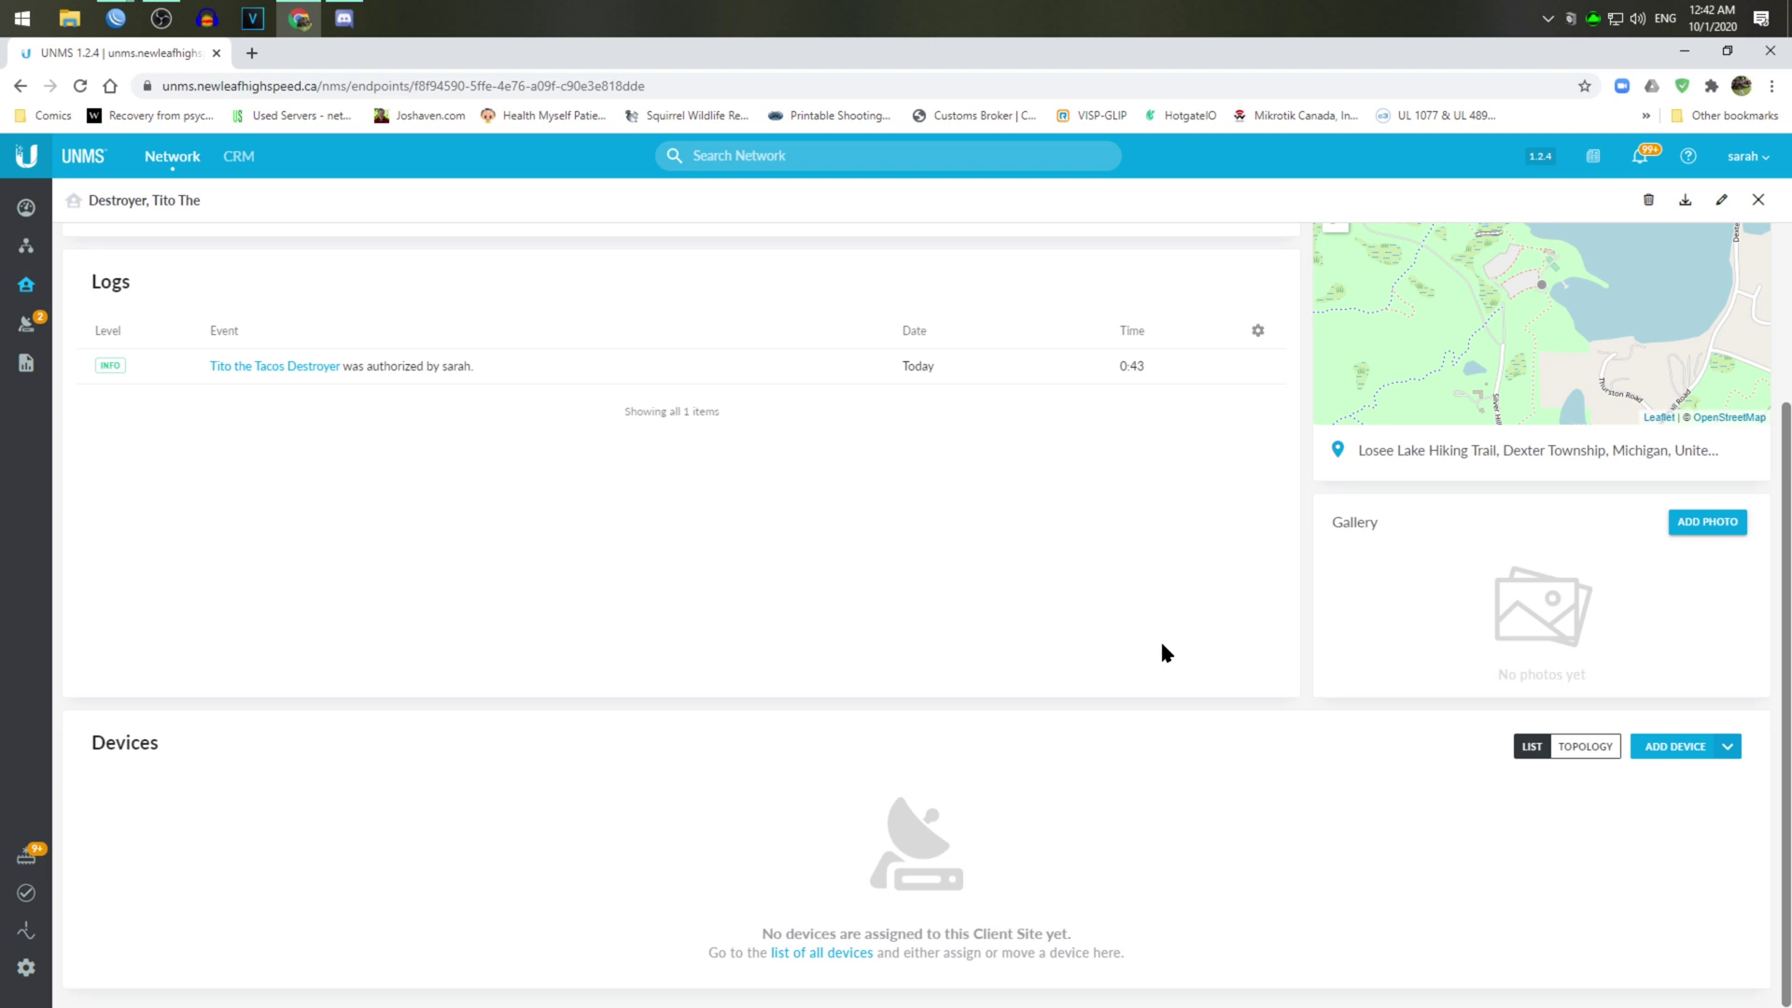
Open Settings > Network and check the Traffic shaping options, leaving it on Gateway
click(27, 967)
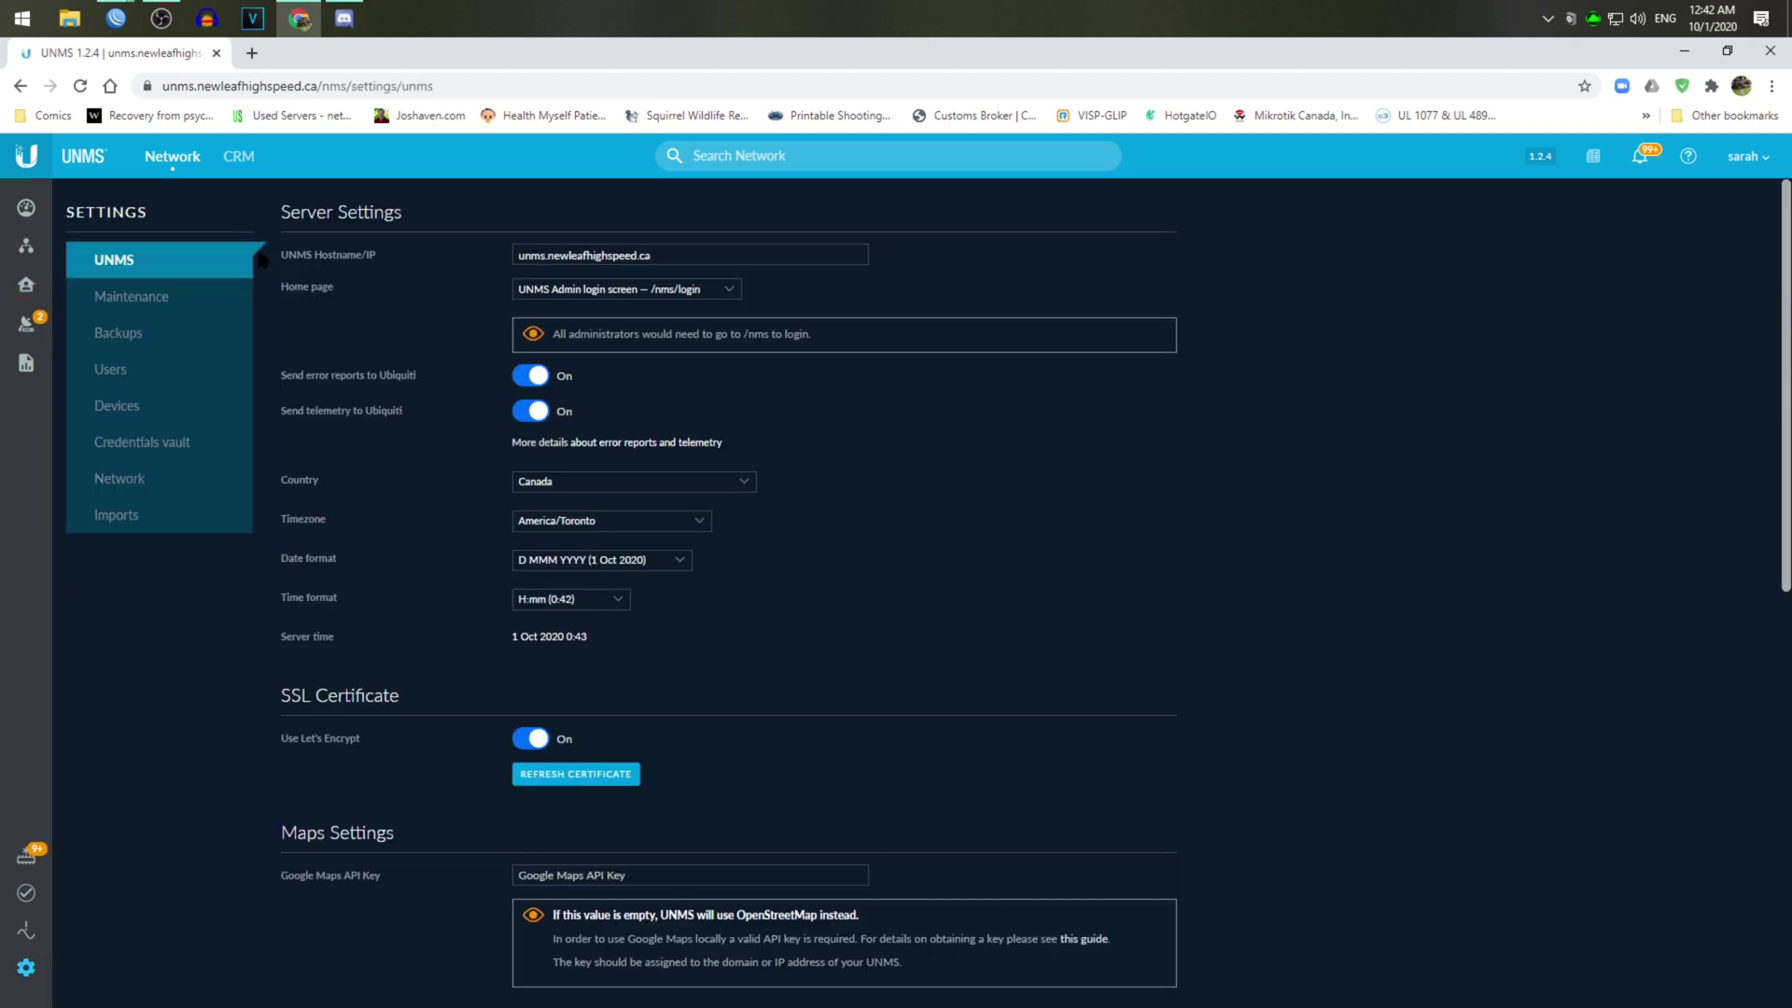
click(120, 478)
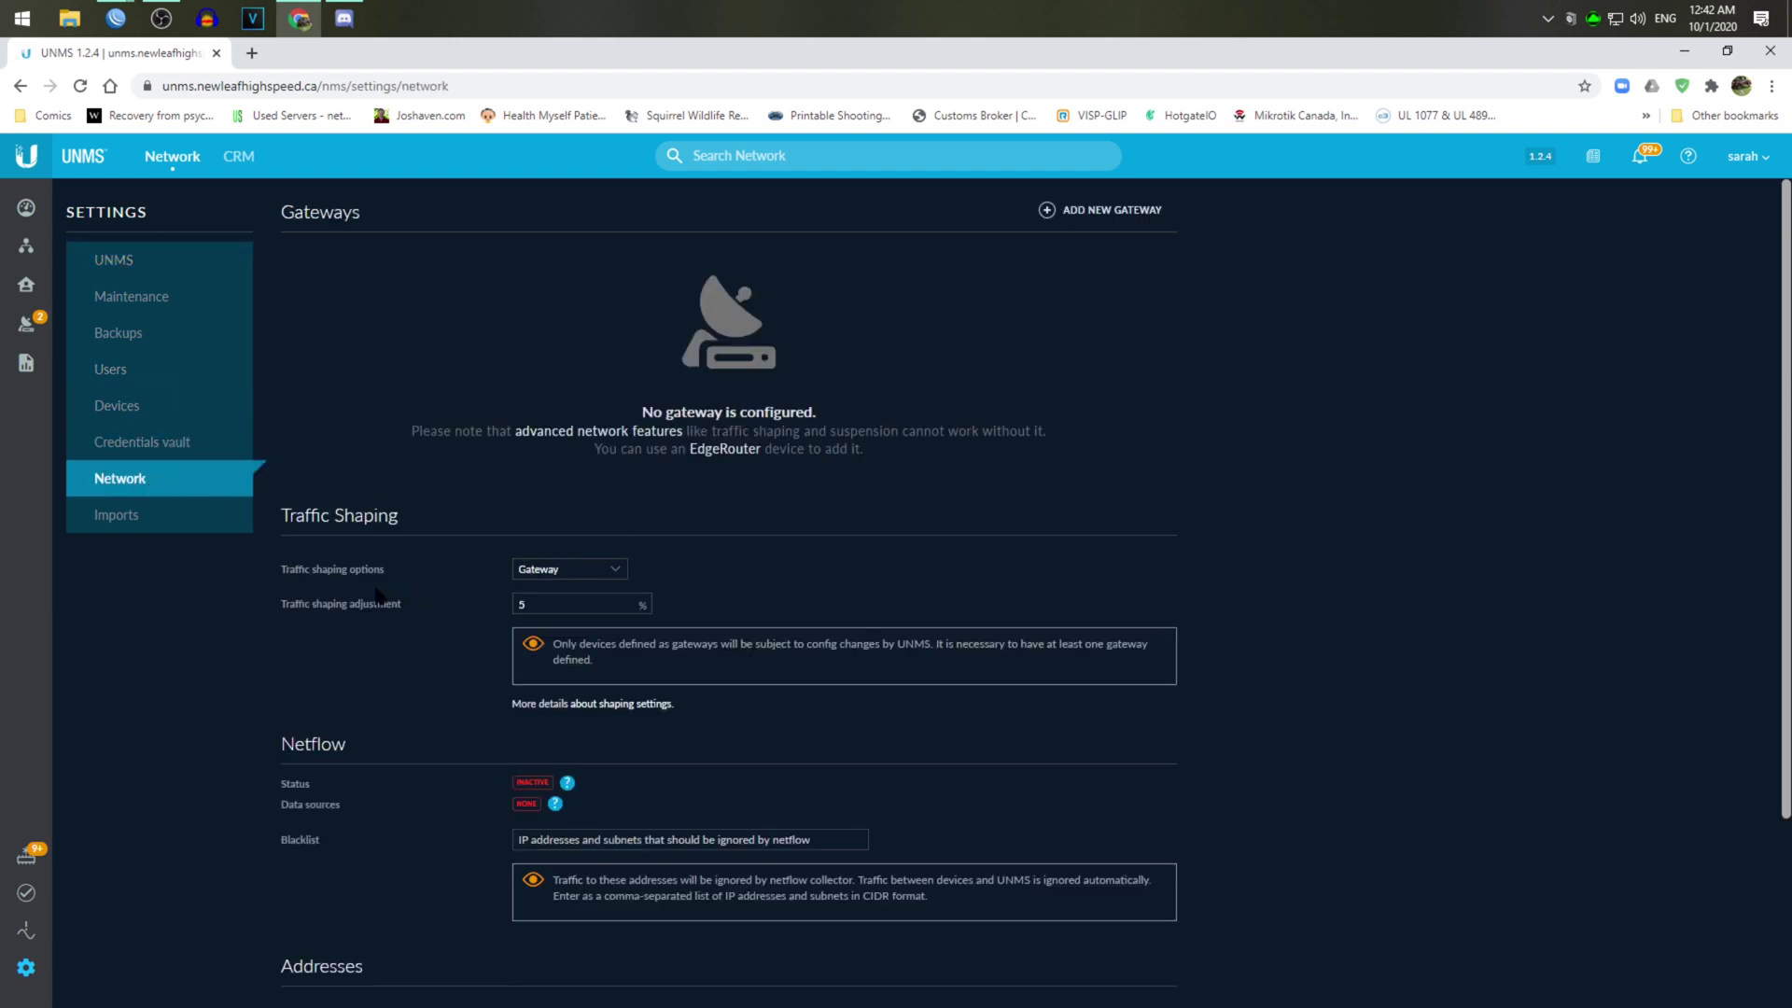
click(617, 572)
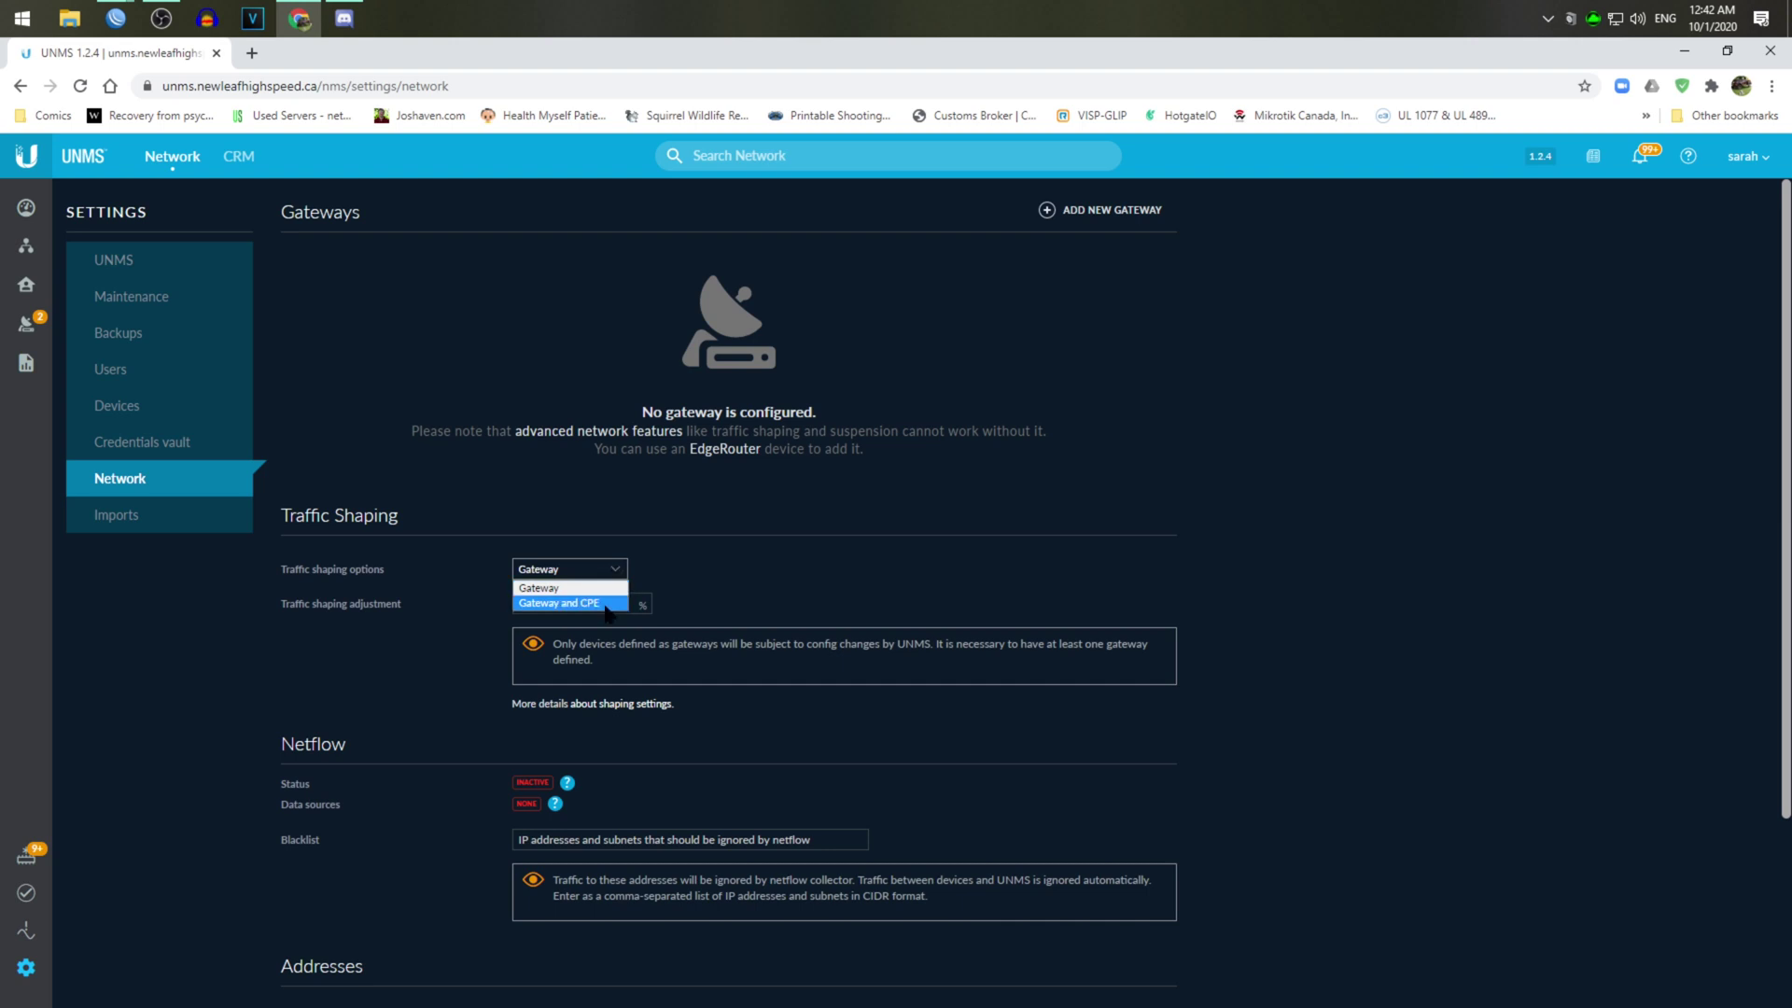
click(560, 588)
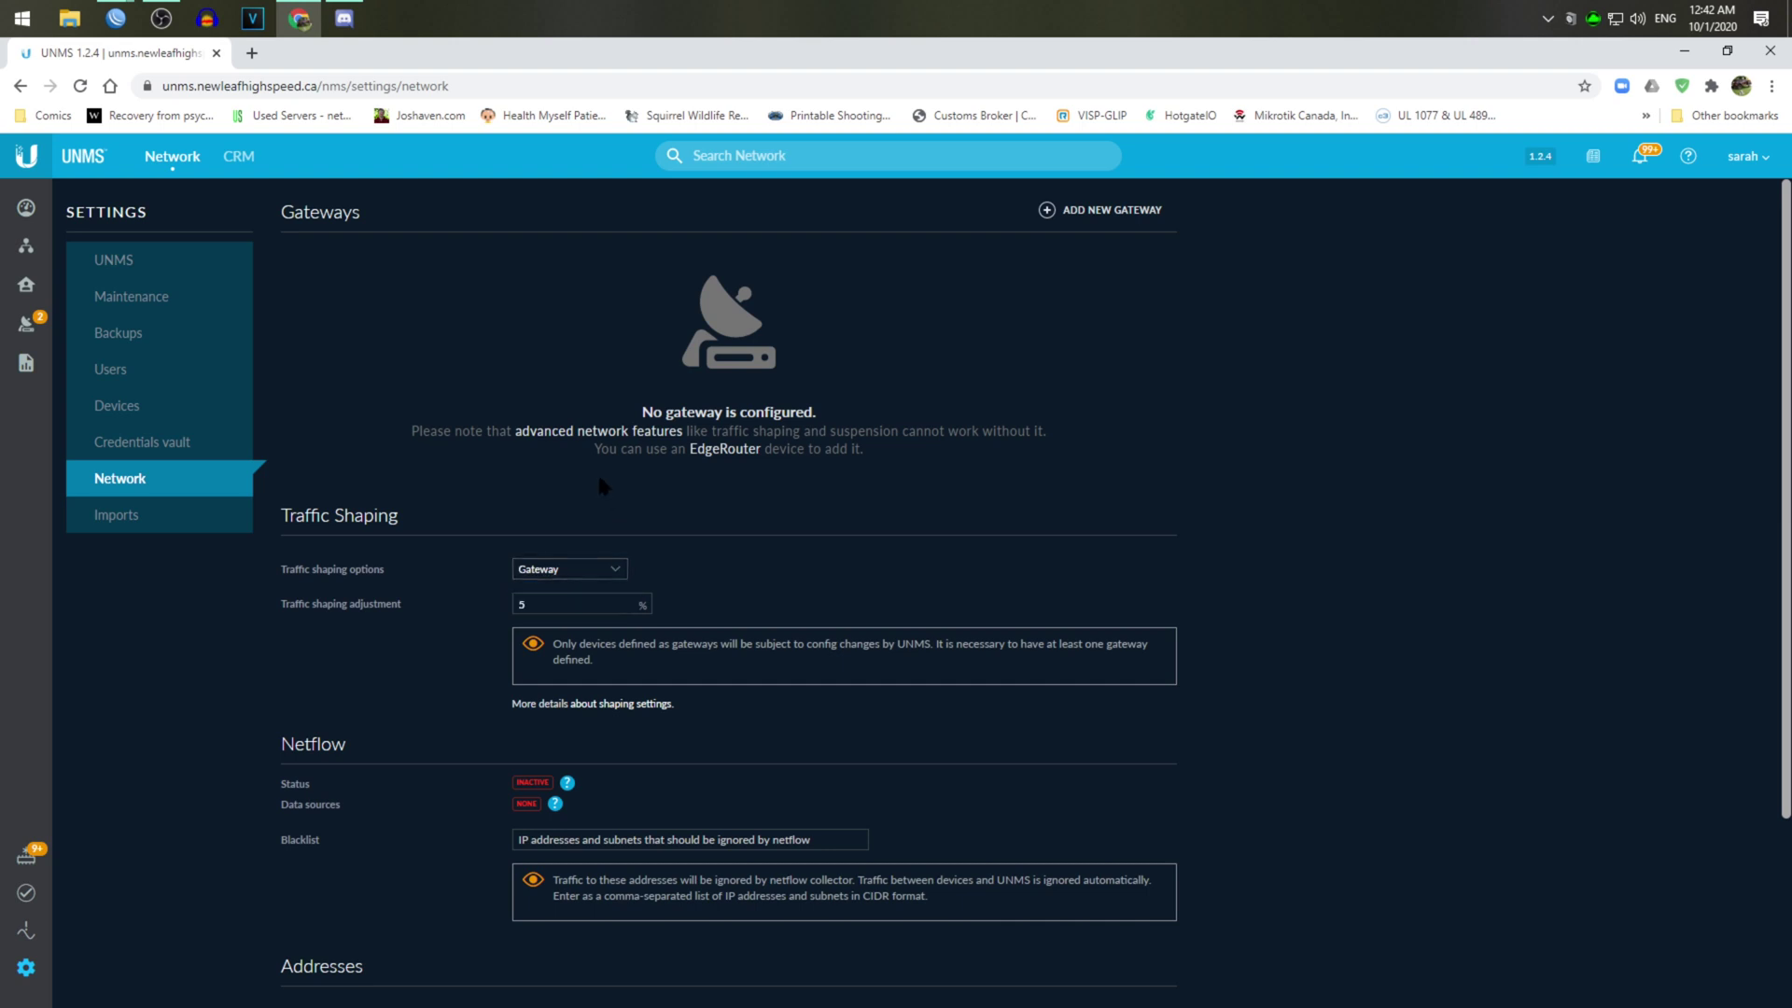
Navigate from the Destroyer, Tito The client site to the TAS-AP-E access point's Stations list
click(26, 285)
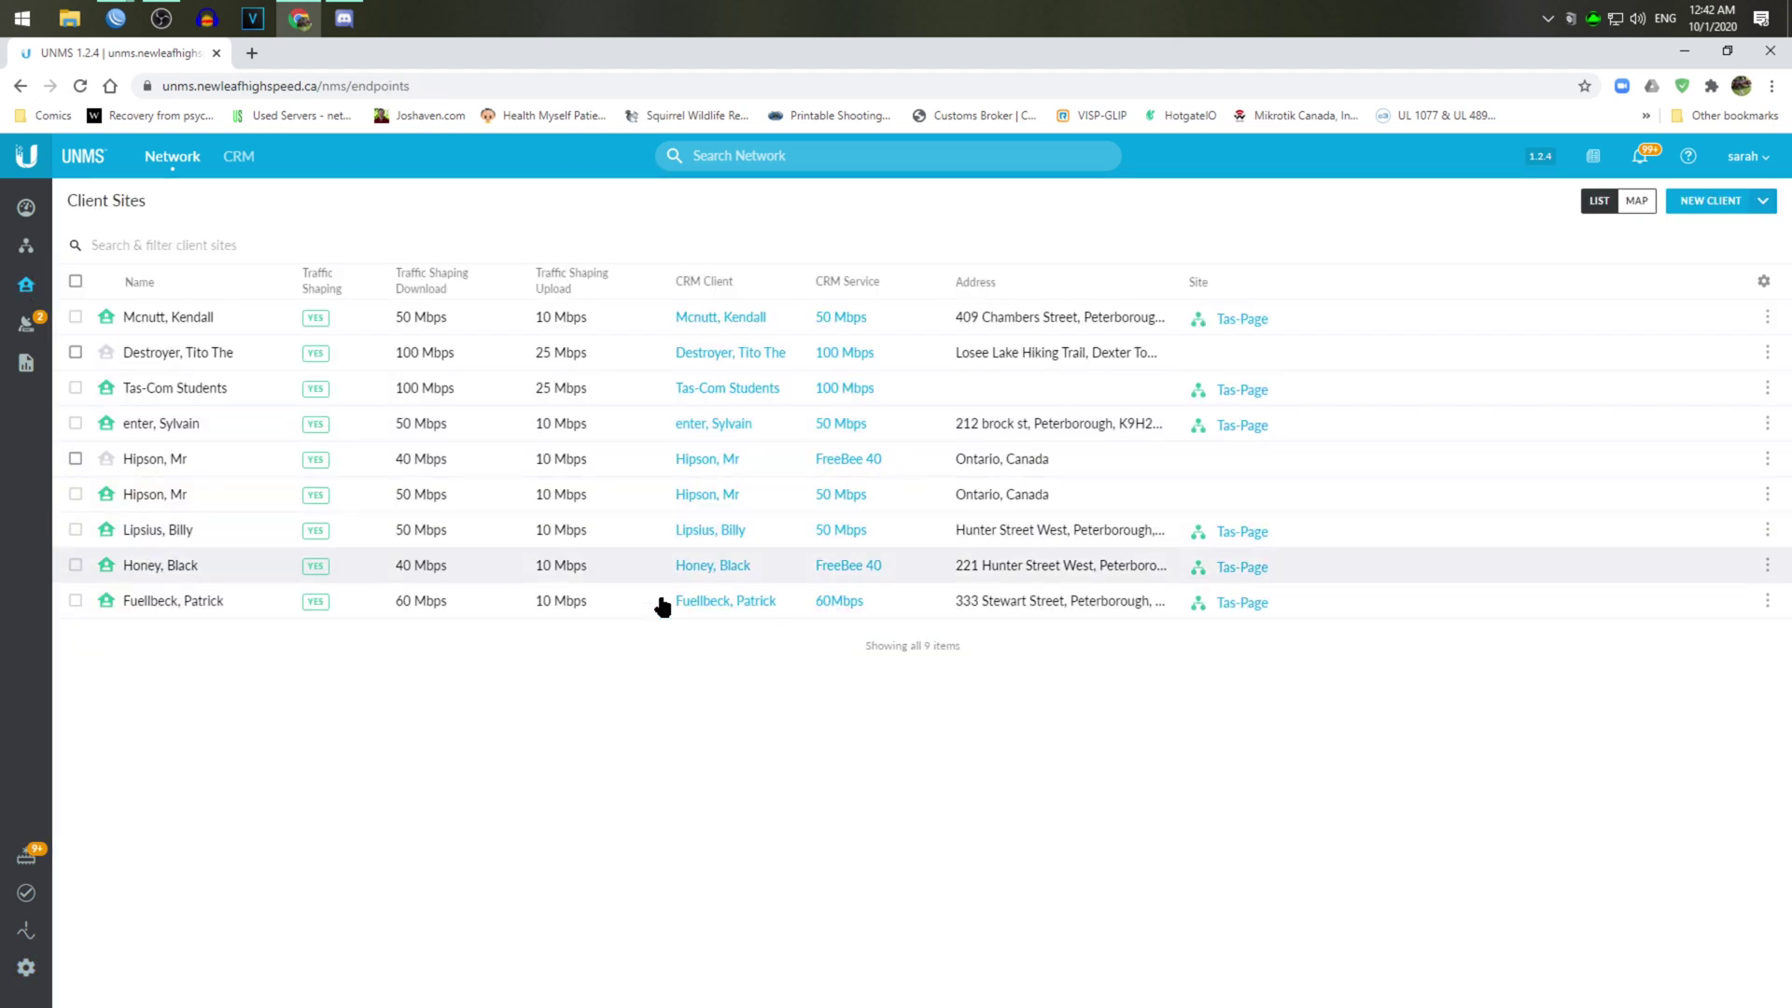
click(237, 365)
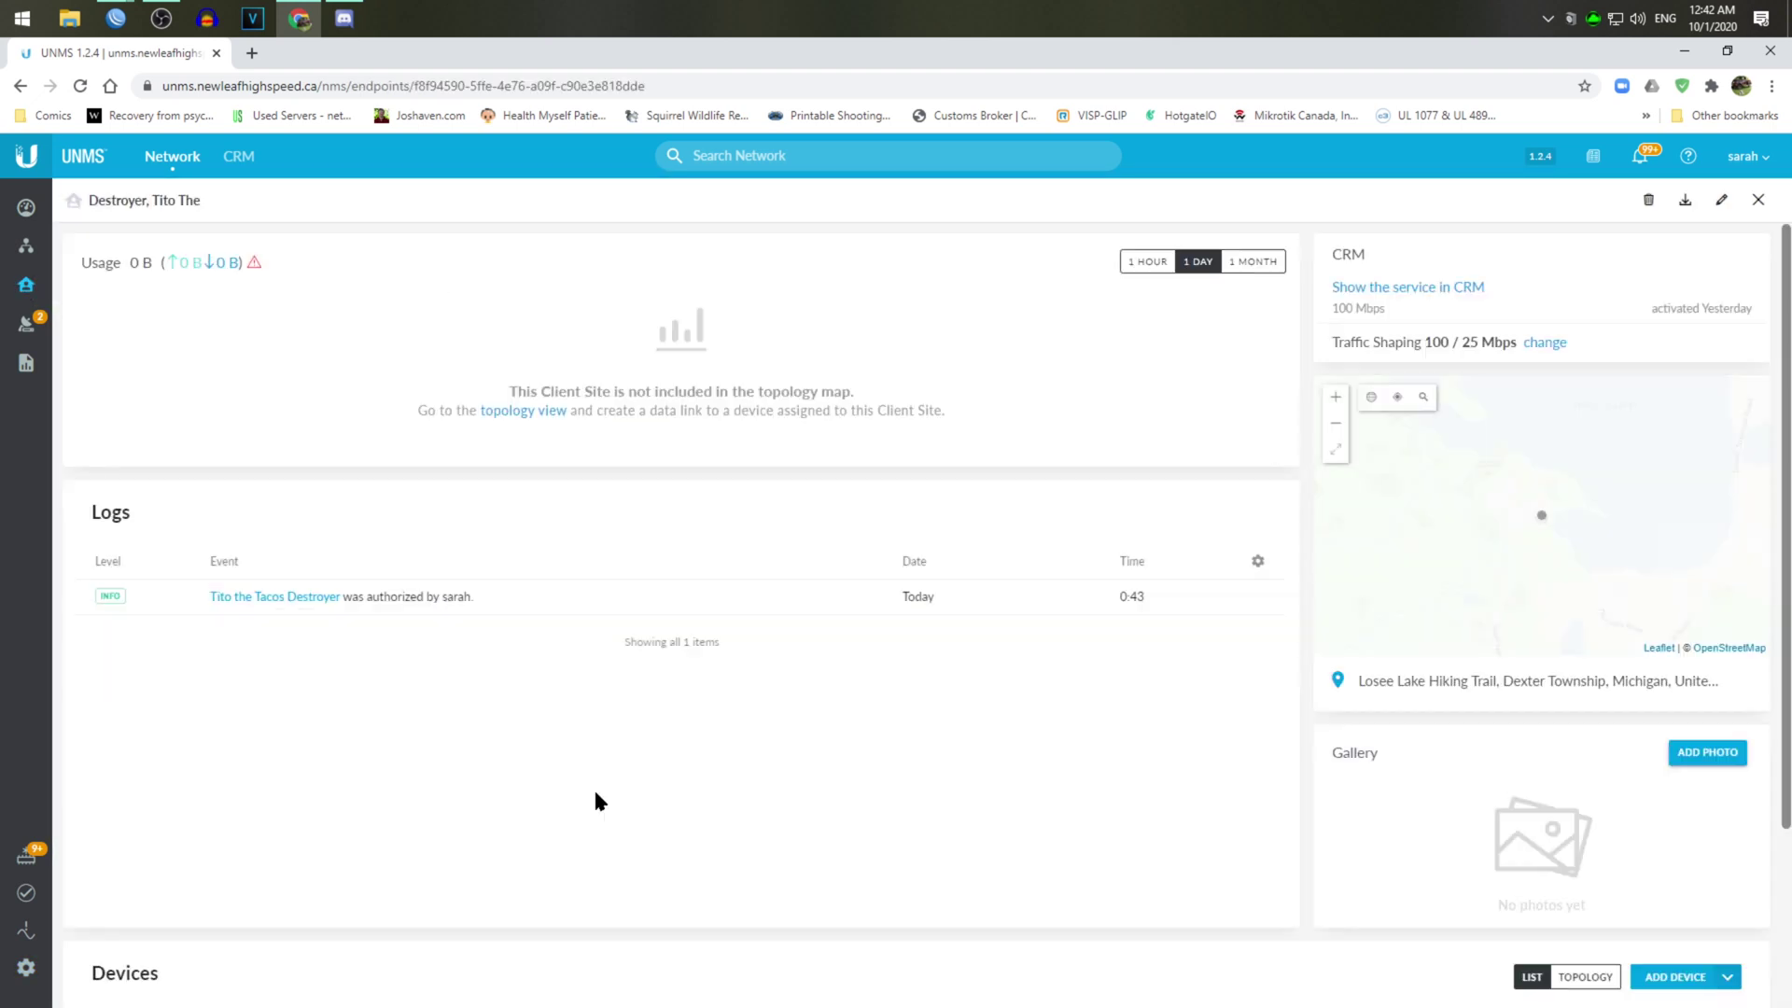
scroll(595, 800, down, 3)
scroll(659, 816, up, 3)
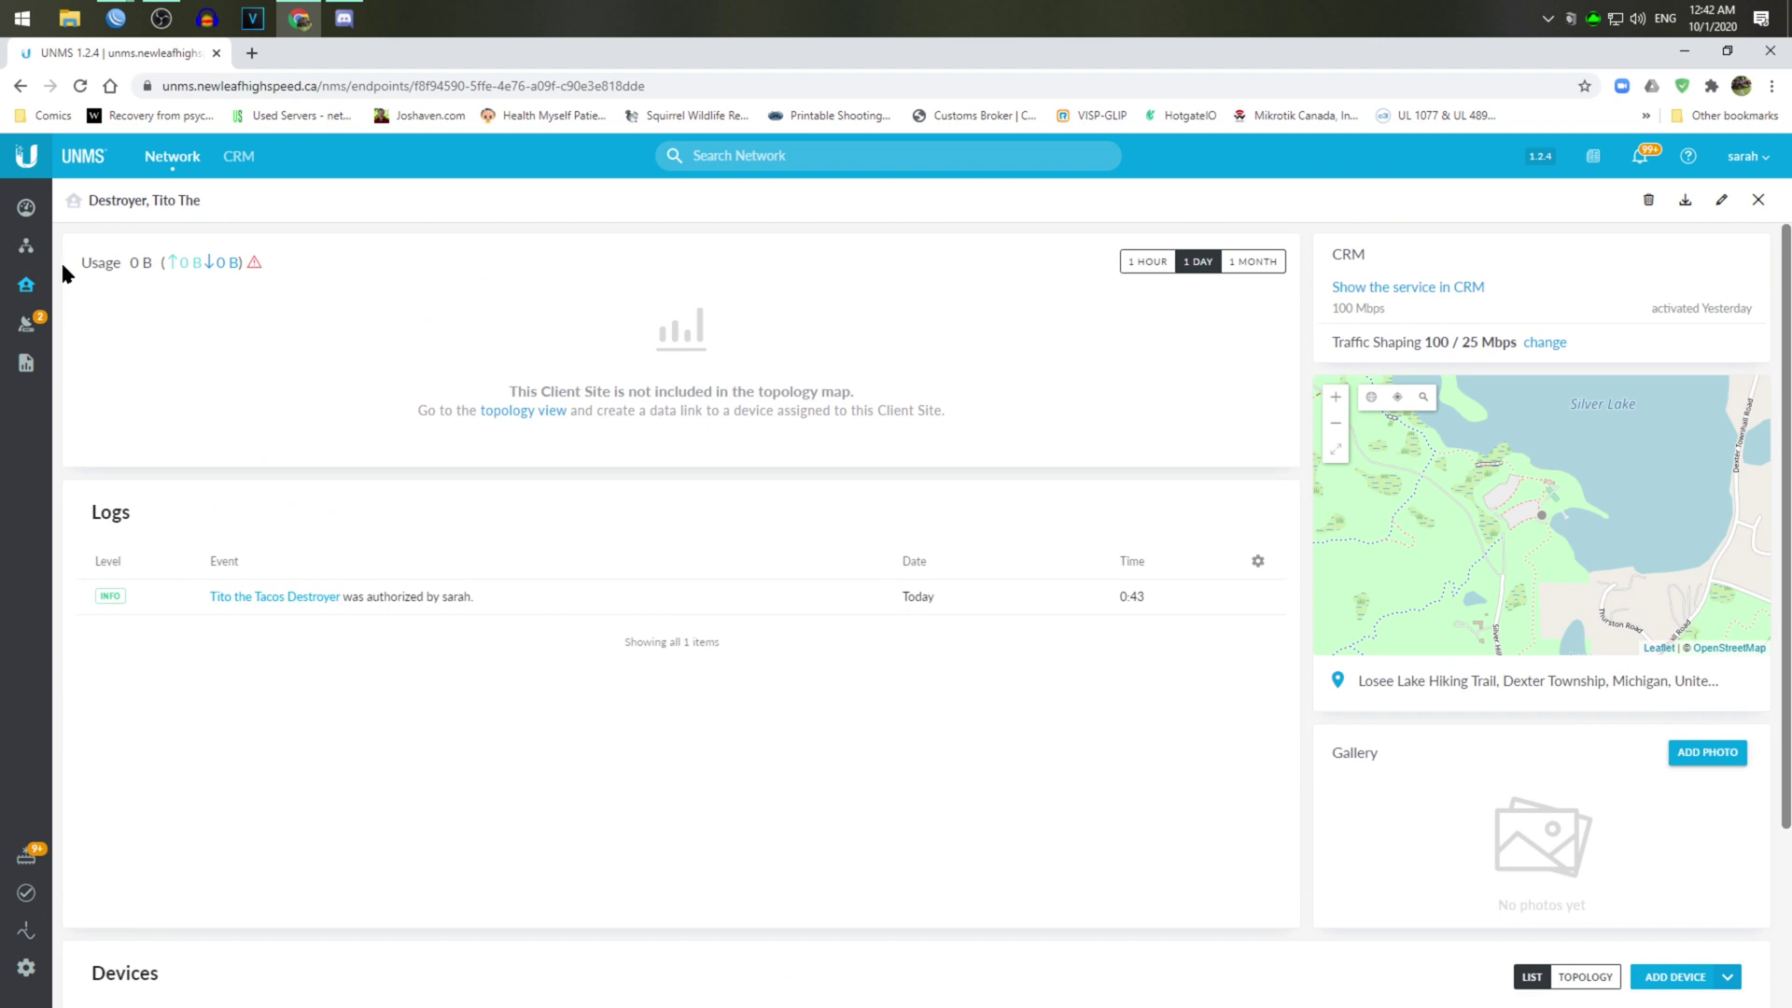
click(26, 245)
click(1075, 594)
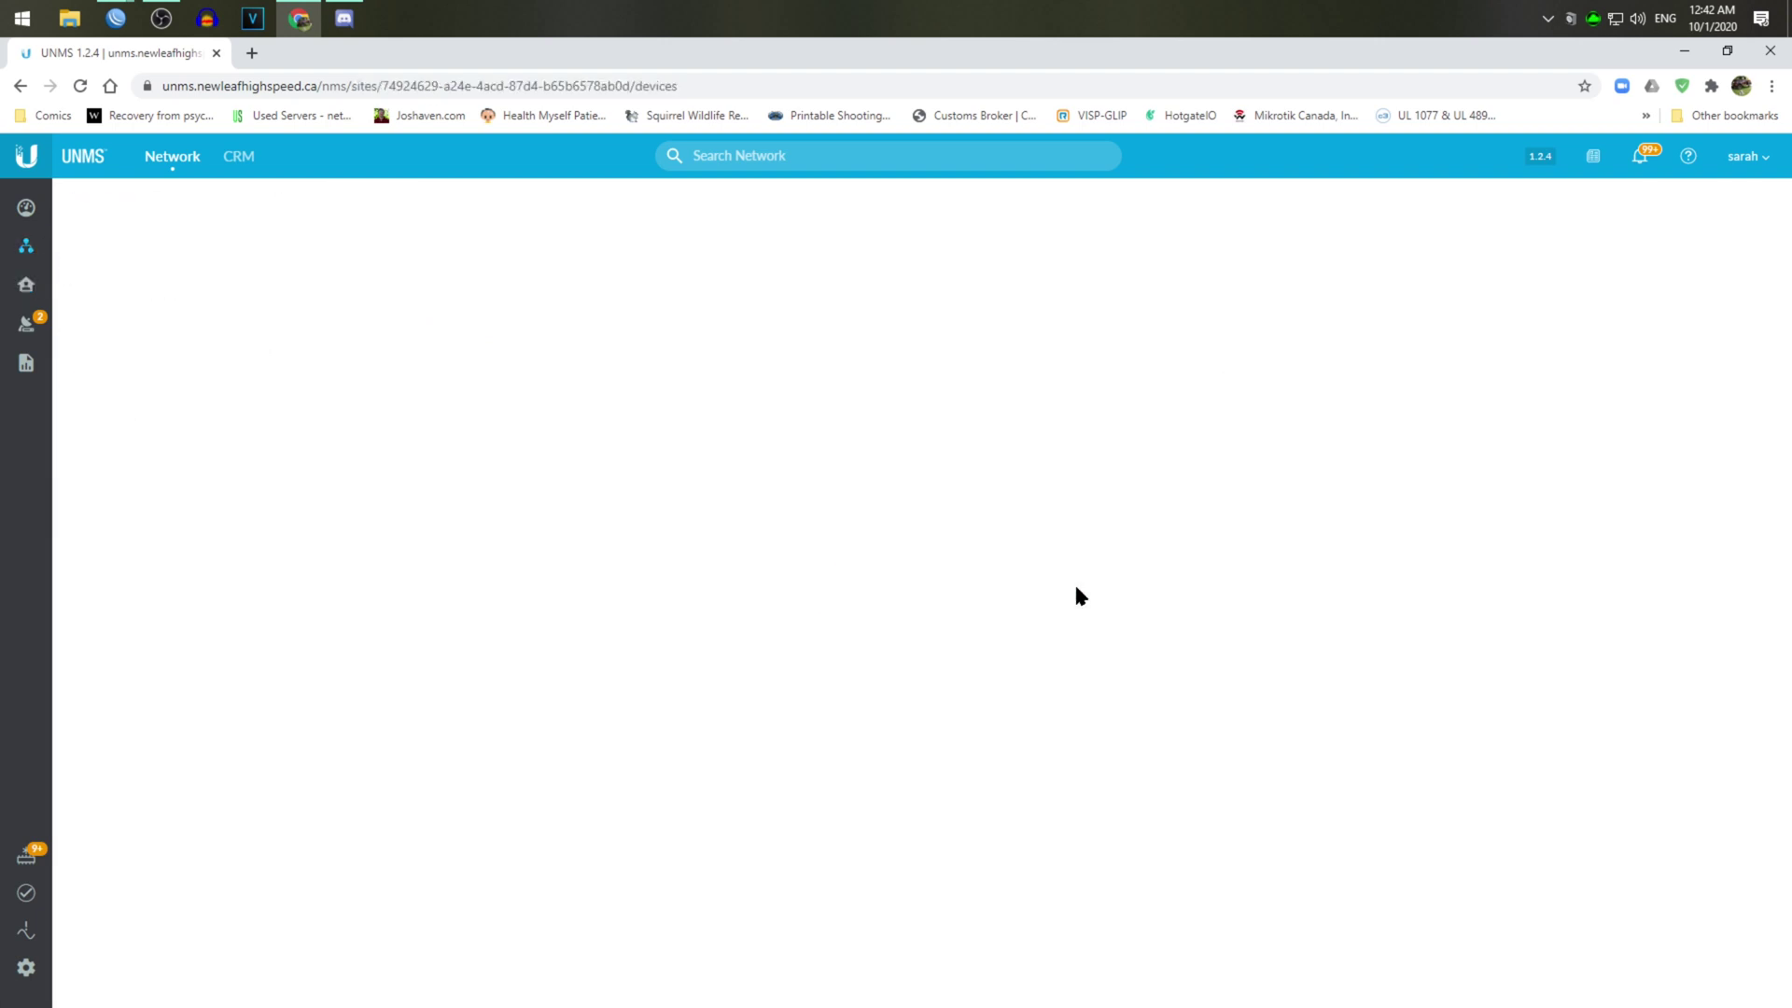
click(1067, 450)
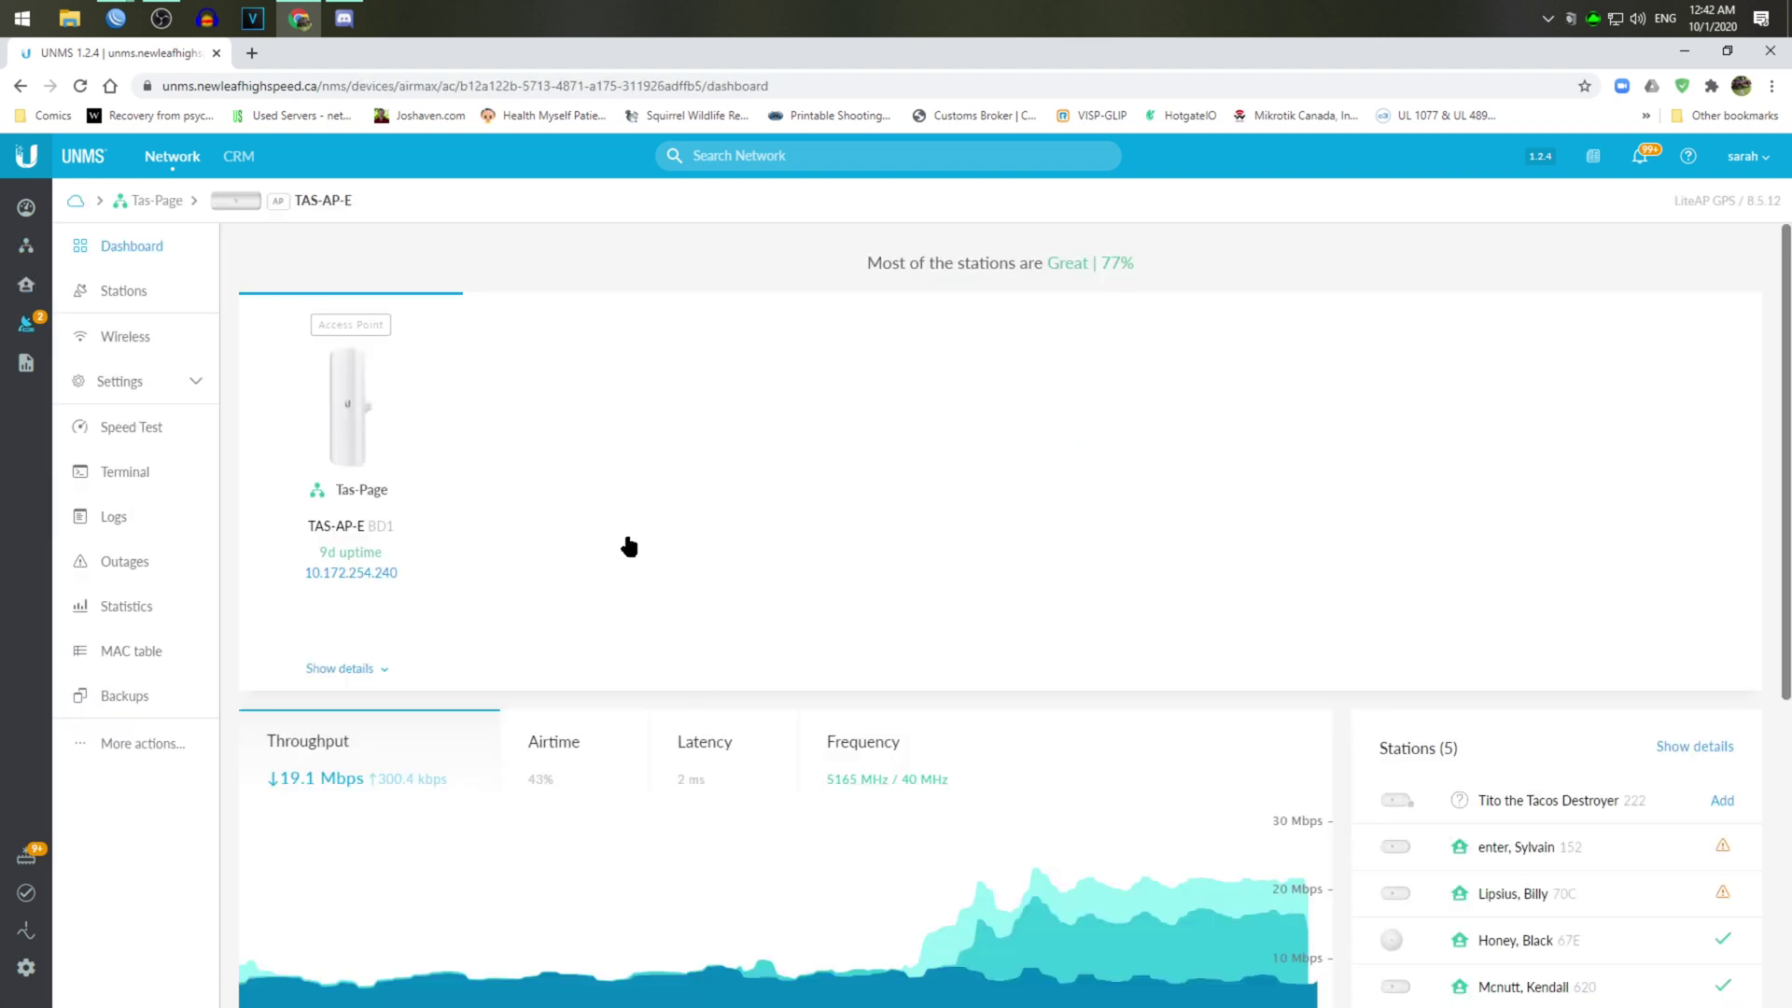
click(131, 291)
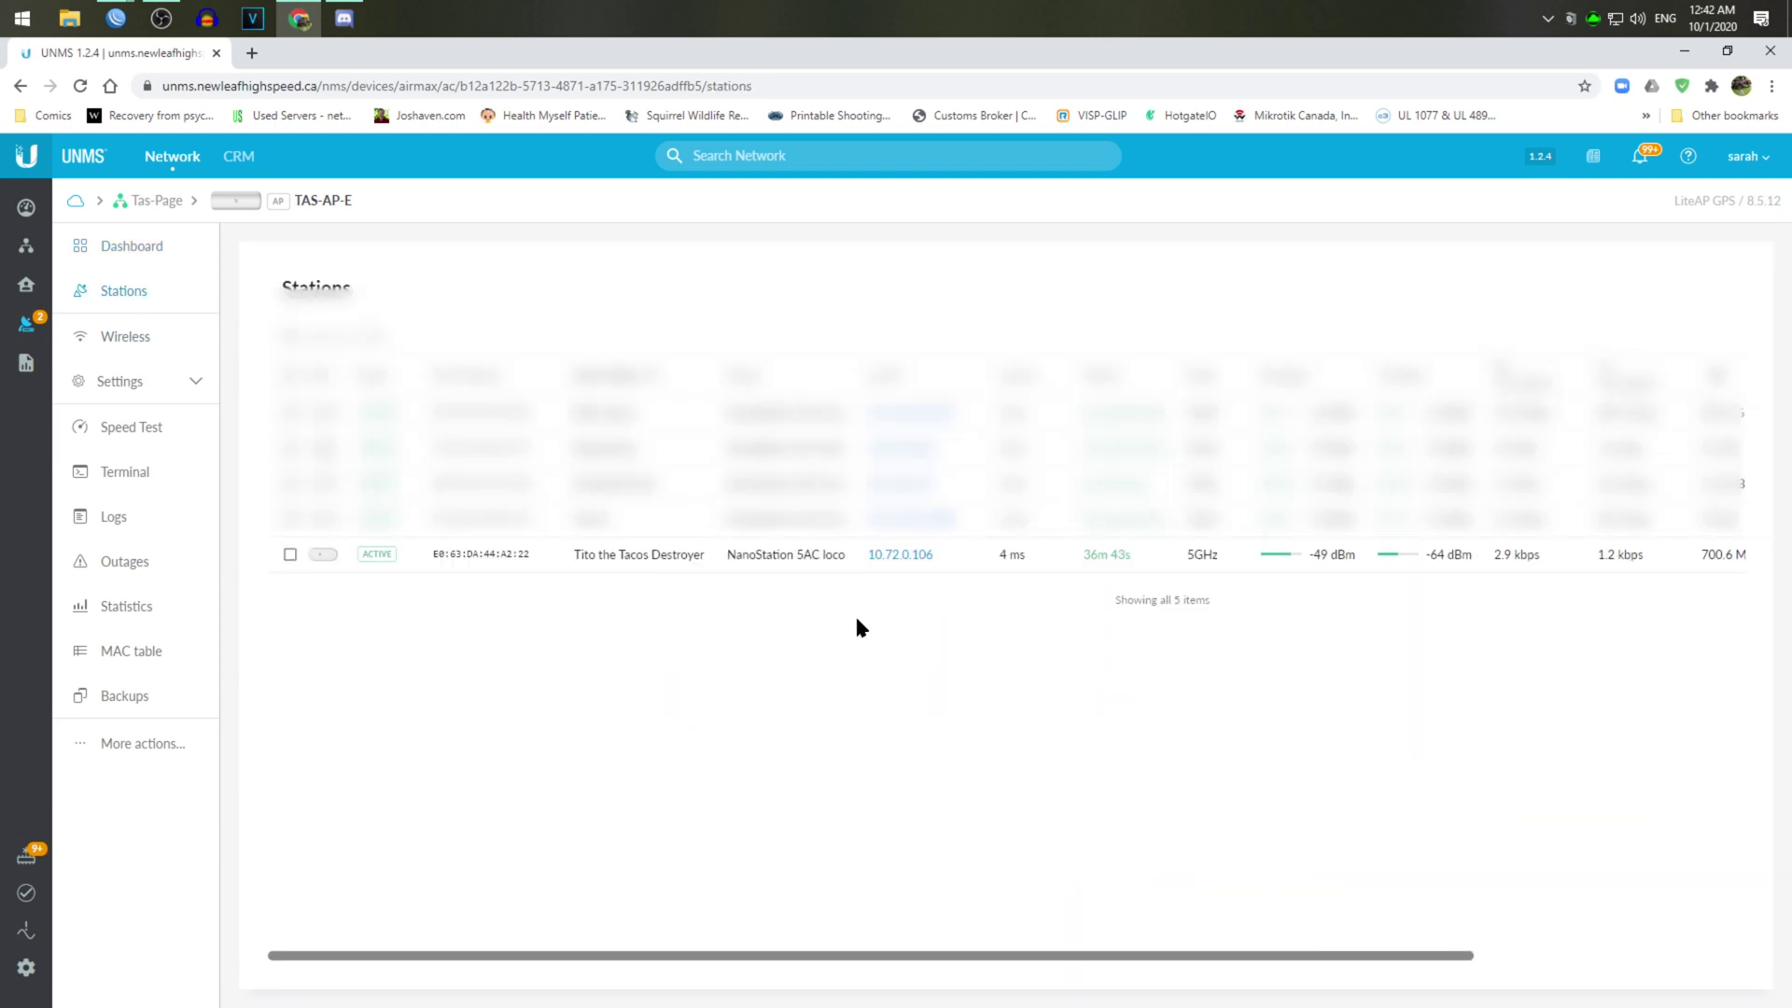
Cancel the Tito the Tacos Destroyer station's credentials prompt and open its web page at 10.72.0.106
drag(1128, 955, 1520, 892)
click(1654, 556)
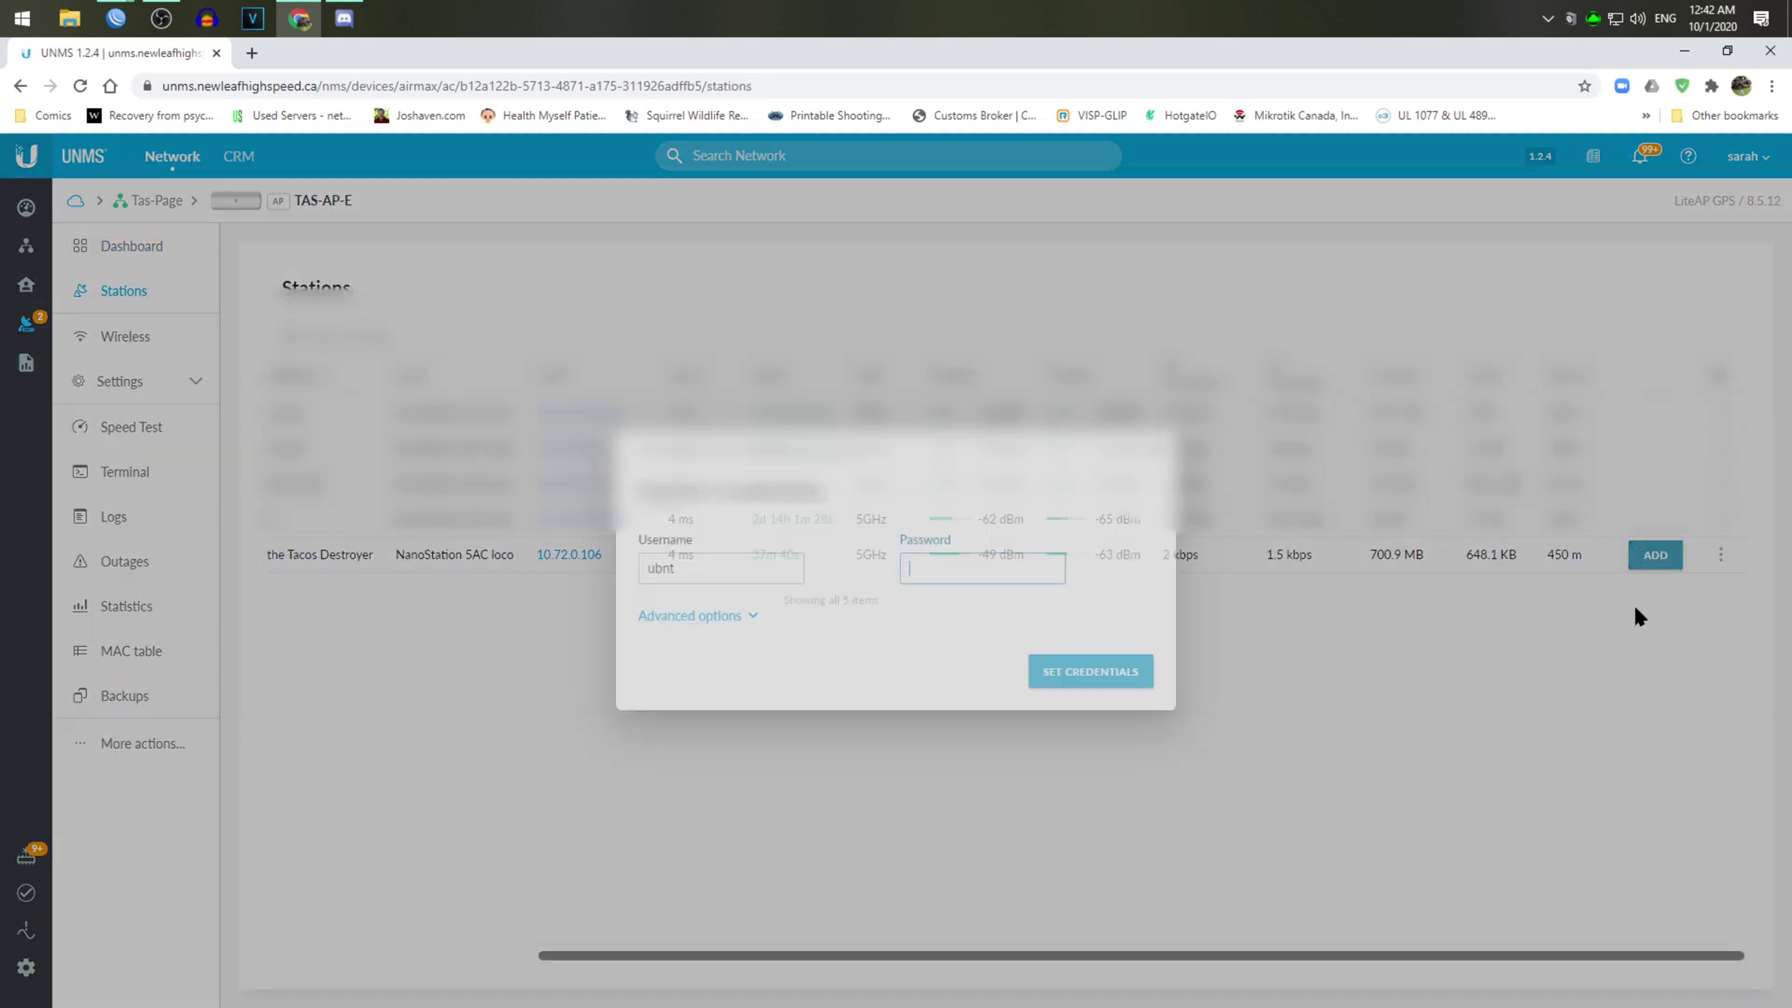
click(1162, 458)
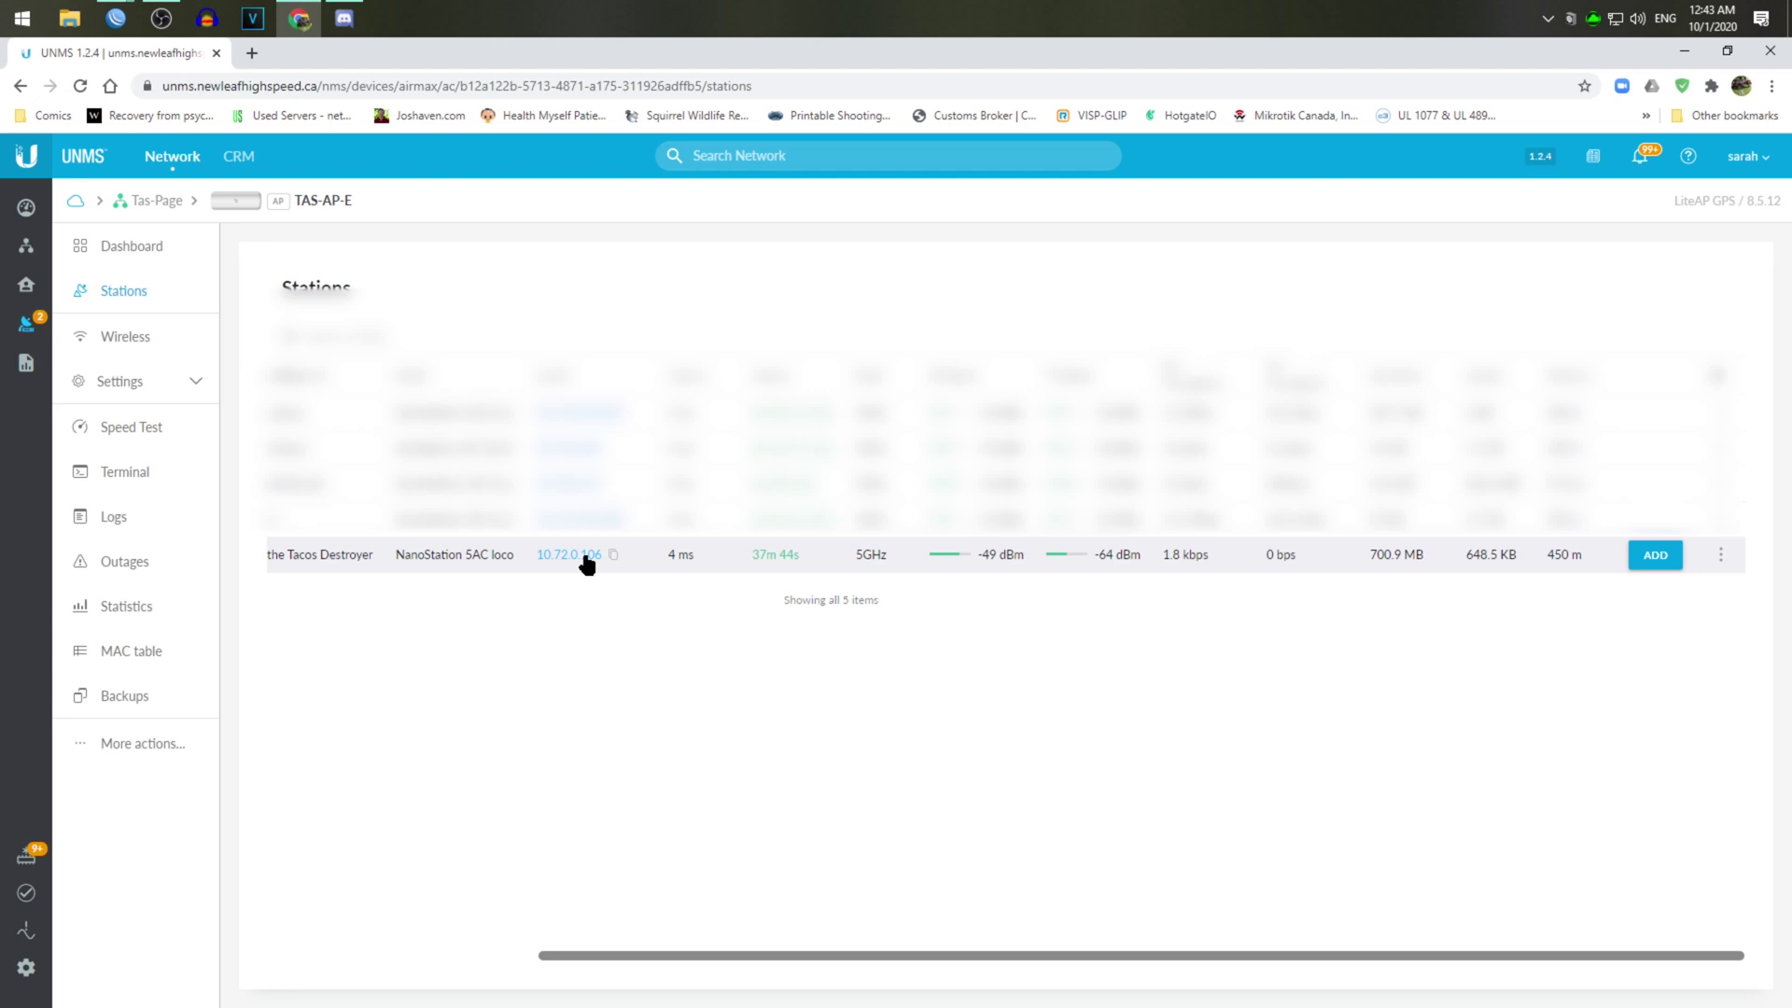
click(585, 558)
Continue past the certificate warning and try logging in to the station with username ubnt and the password
click(665, 619)
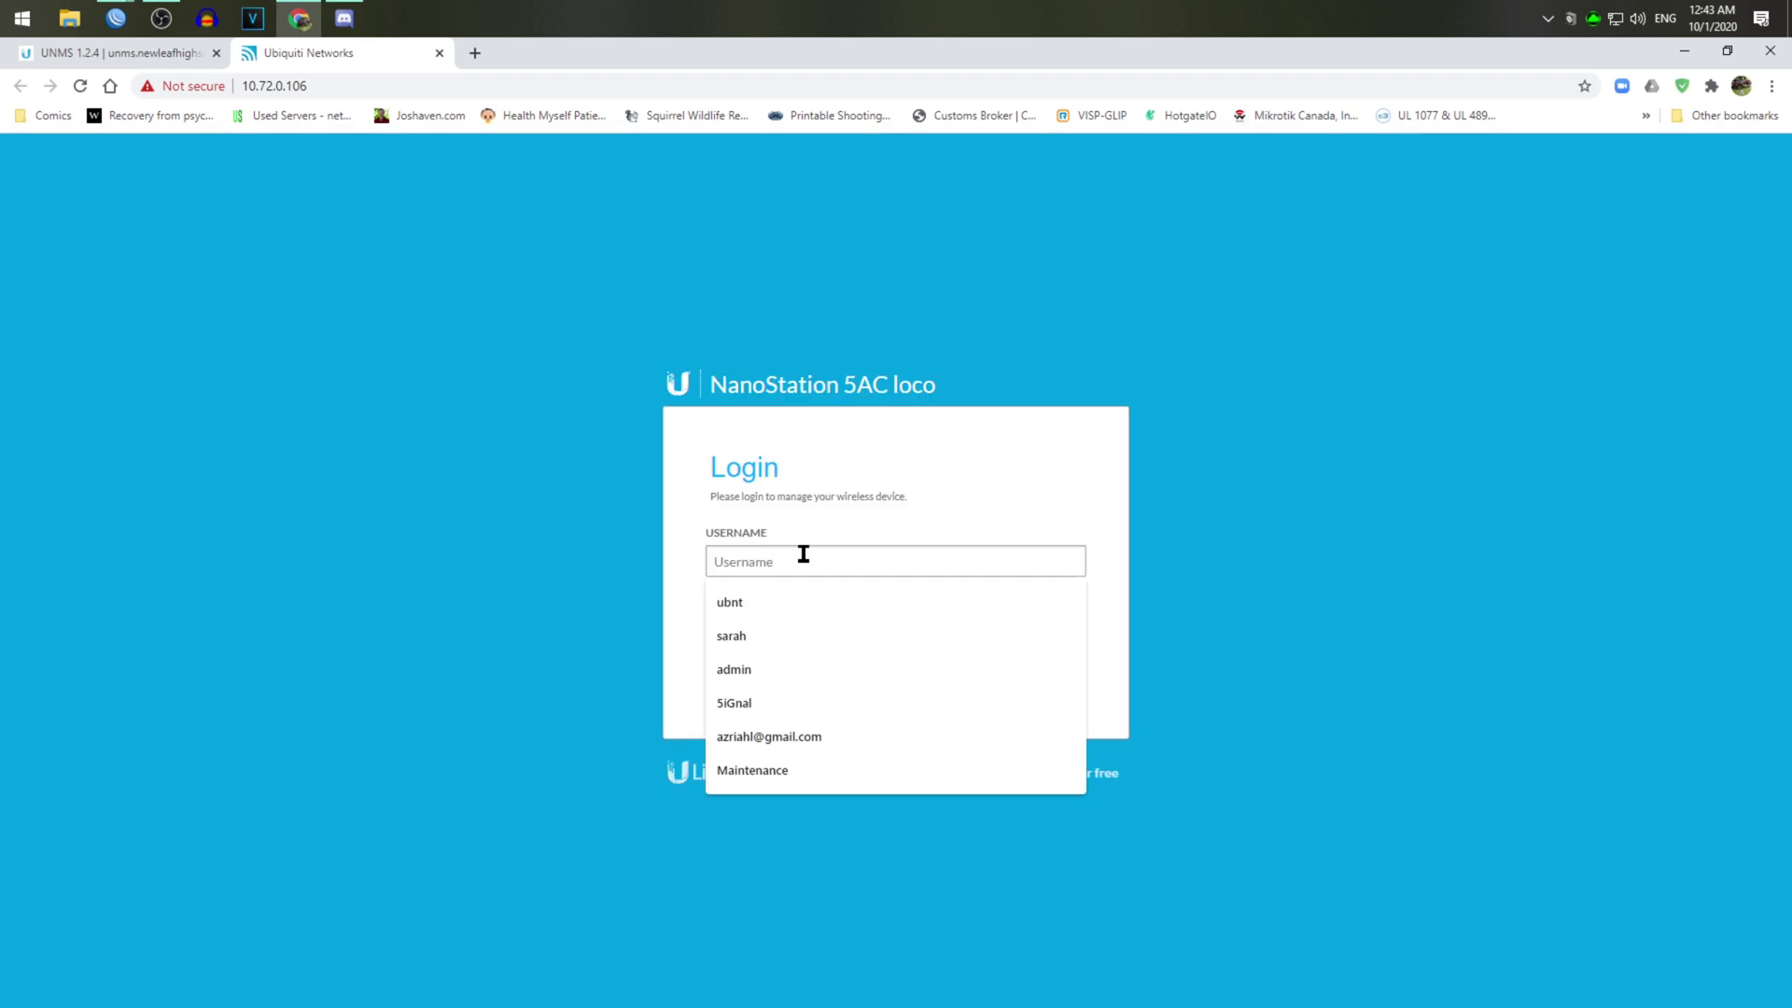
text(ubnt)
key(Return)
double_click(803, 619)
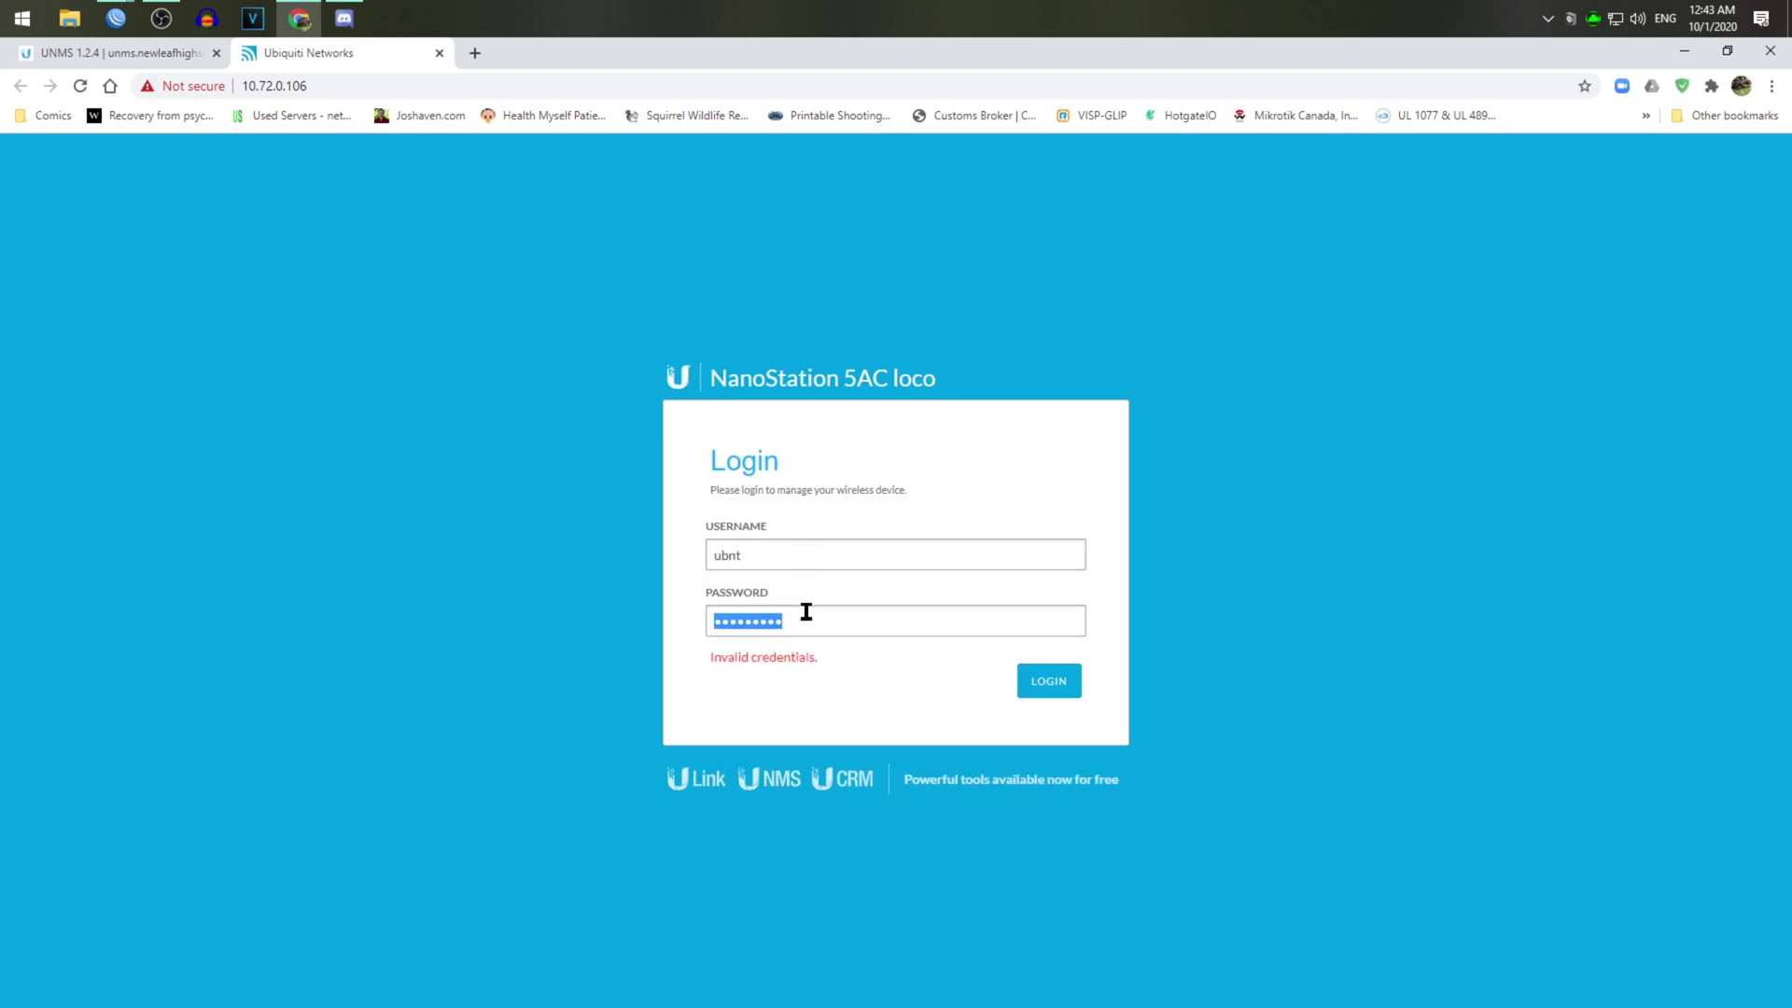
key(Return)
Close the station's tab, resubmit its credentials in UNMS, and confirm moving it to the site
click(440, 53)
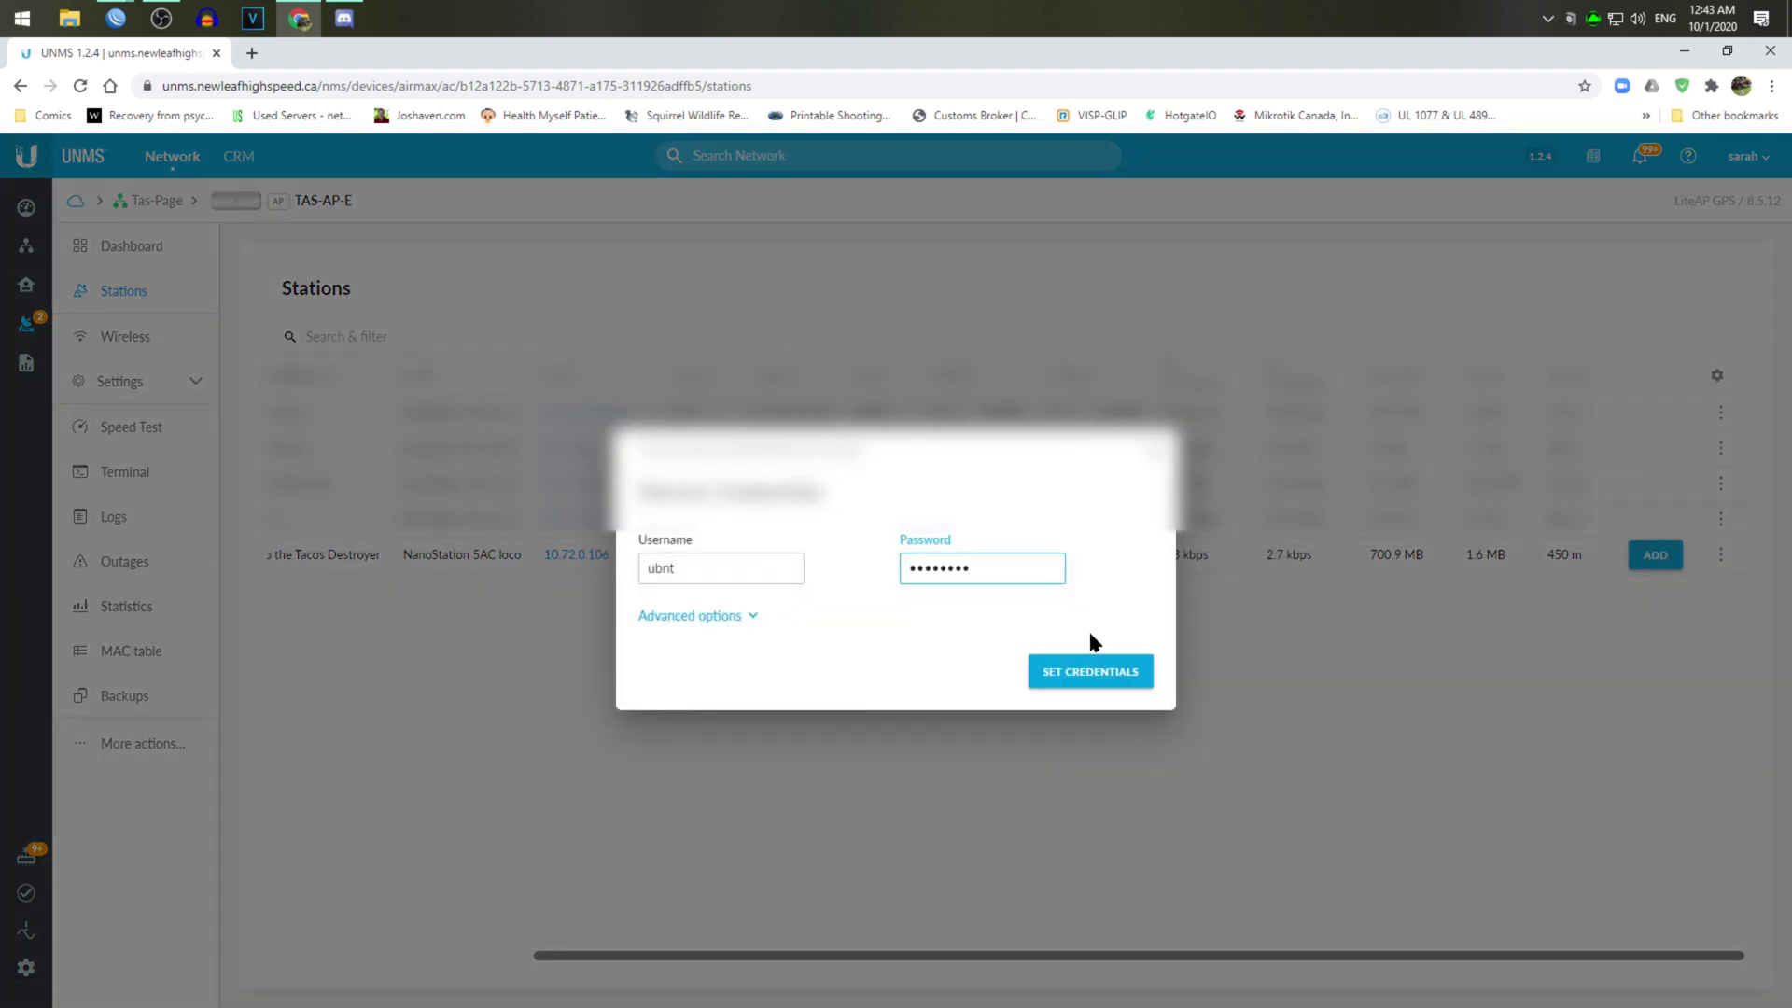
click(1120, 668)
click(1092, 439)
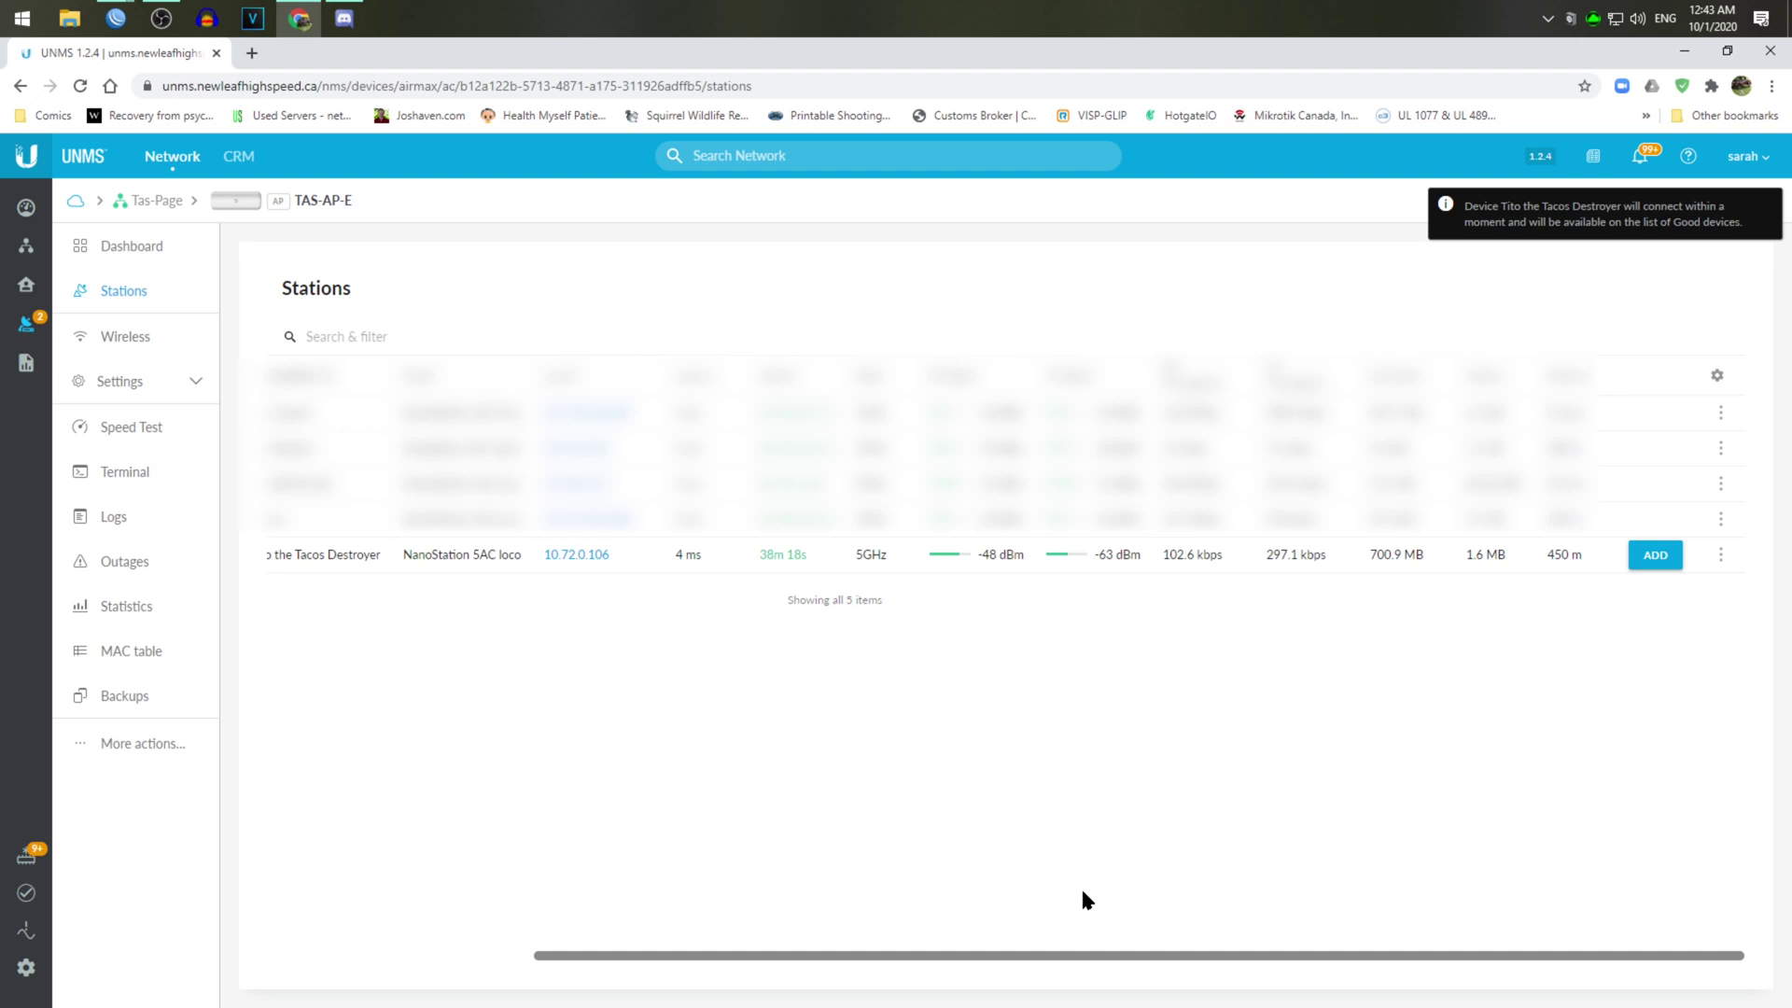
Check the station is listed as active under TAS-AP-E, then go to Client Sites
drag(980, 956, 658, 933)
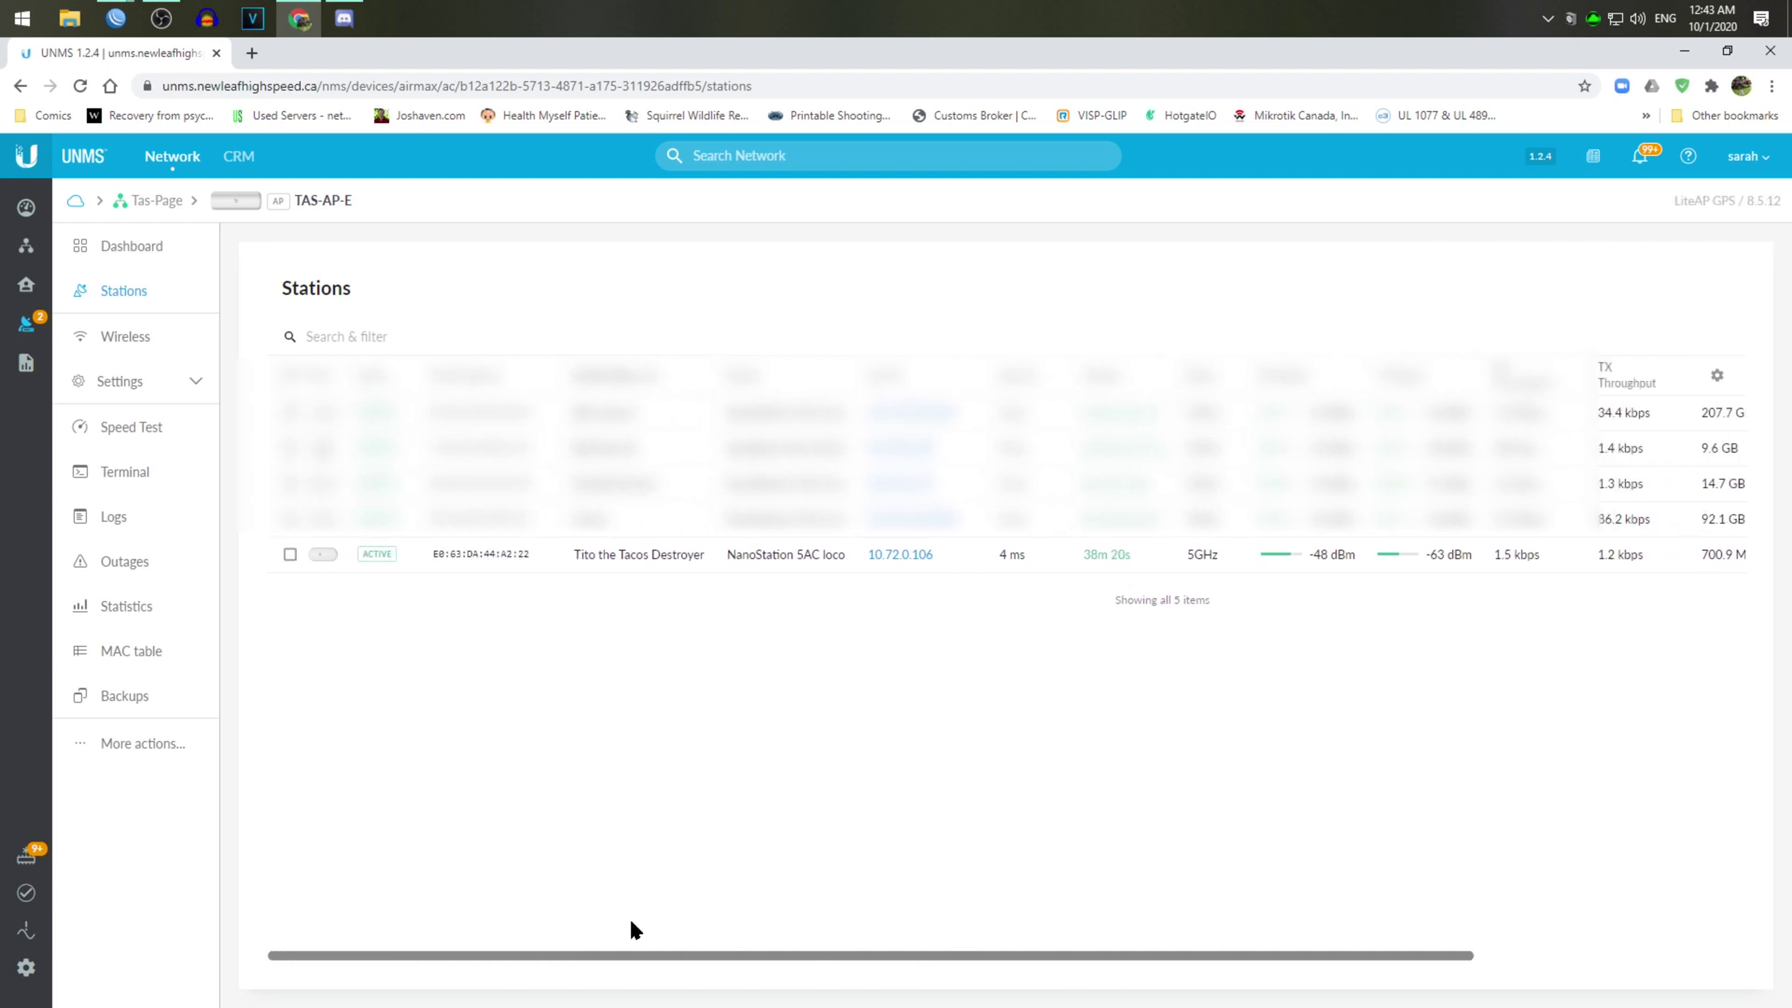
scroll(717, 910, right, 5)
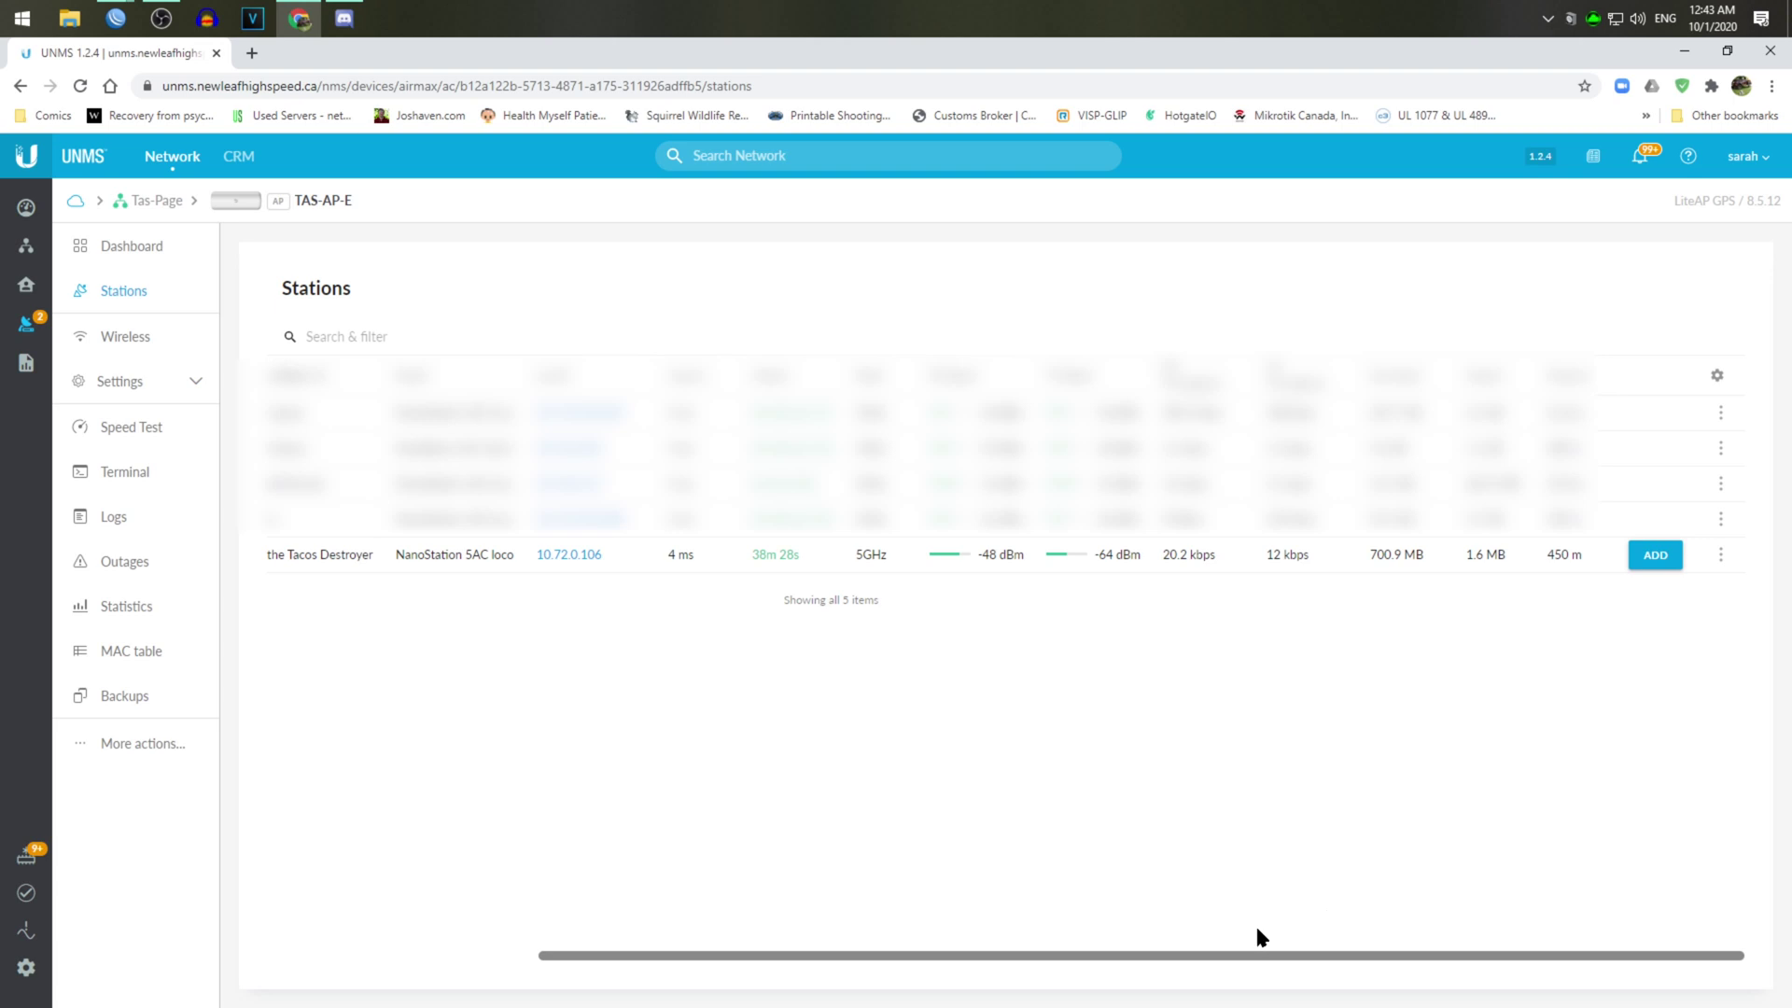
scroll(1260, 931, left, 5)
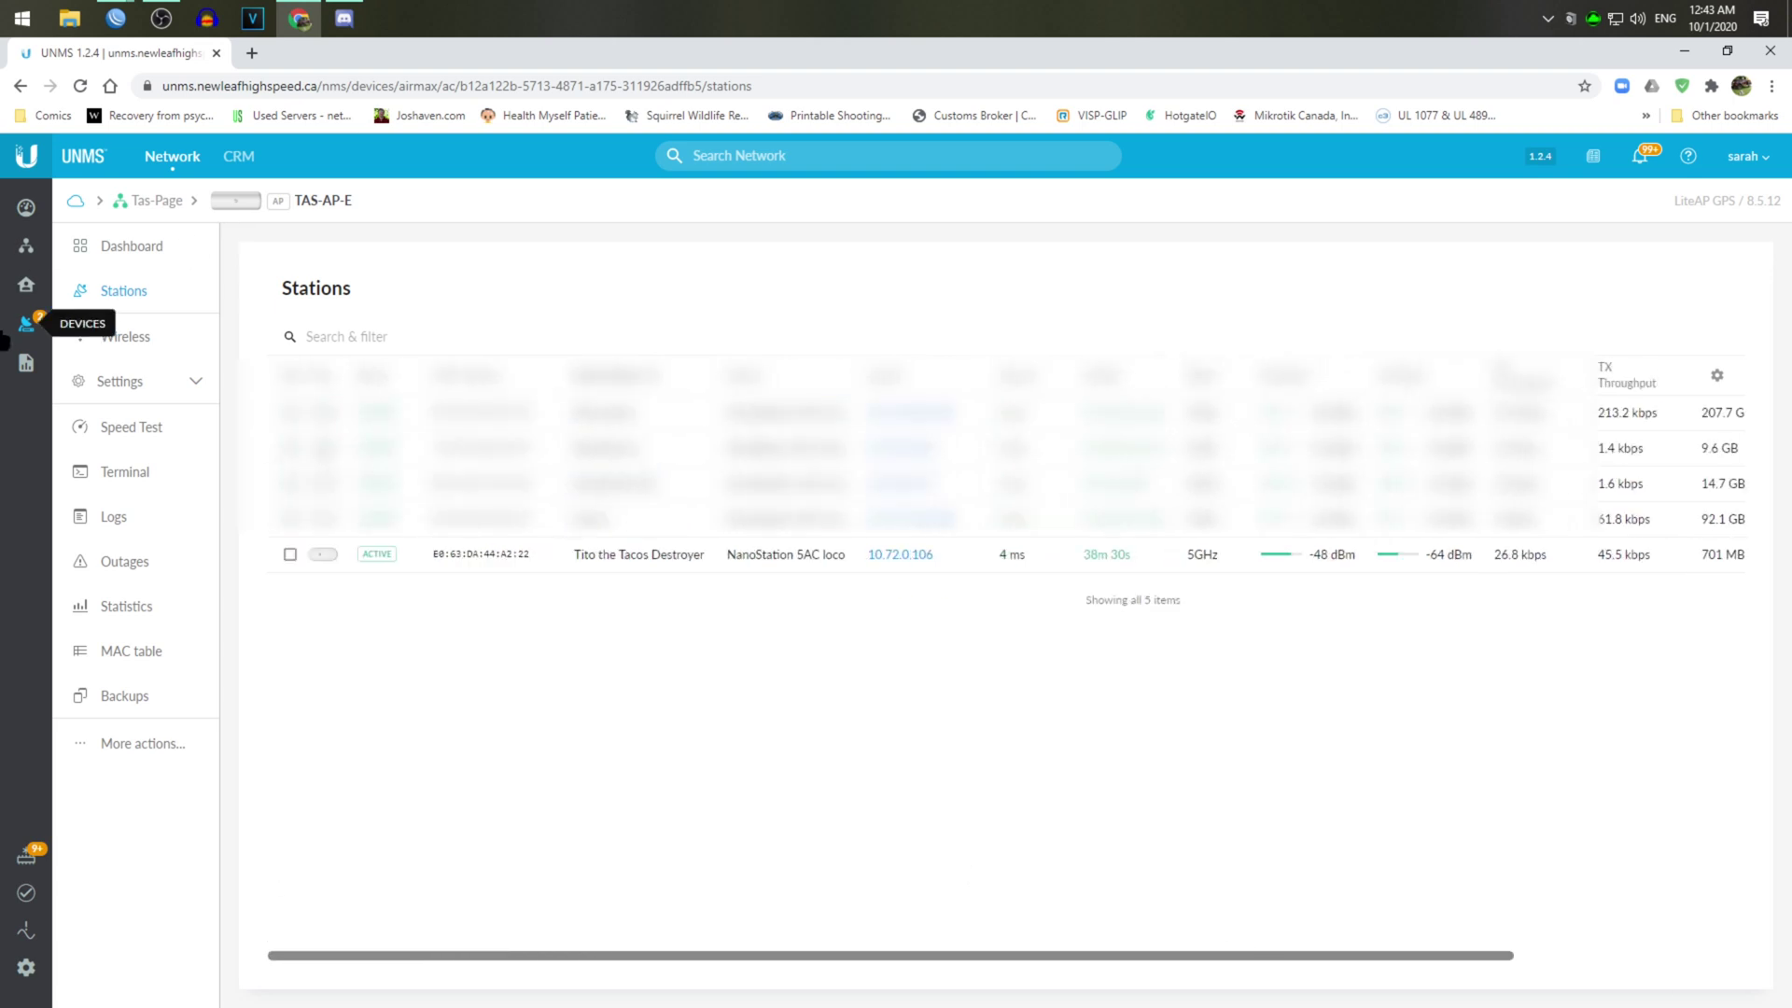
click(28, 280)
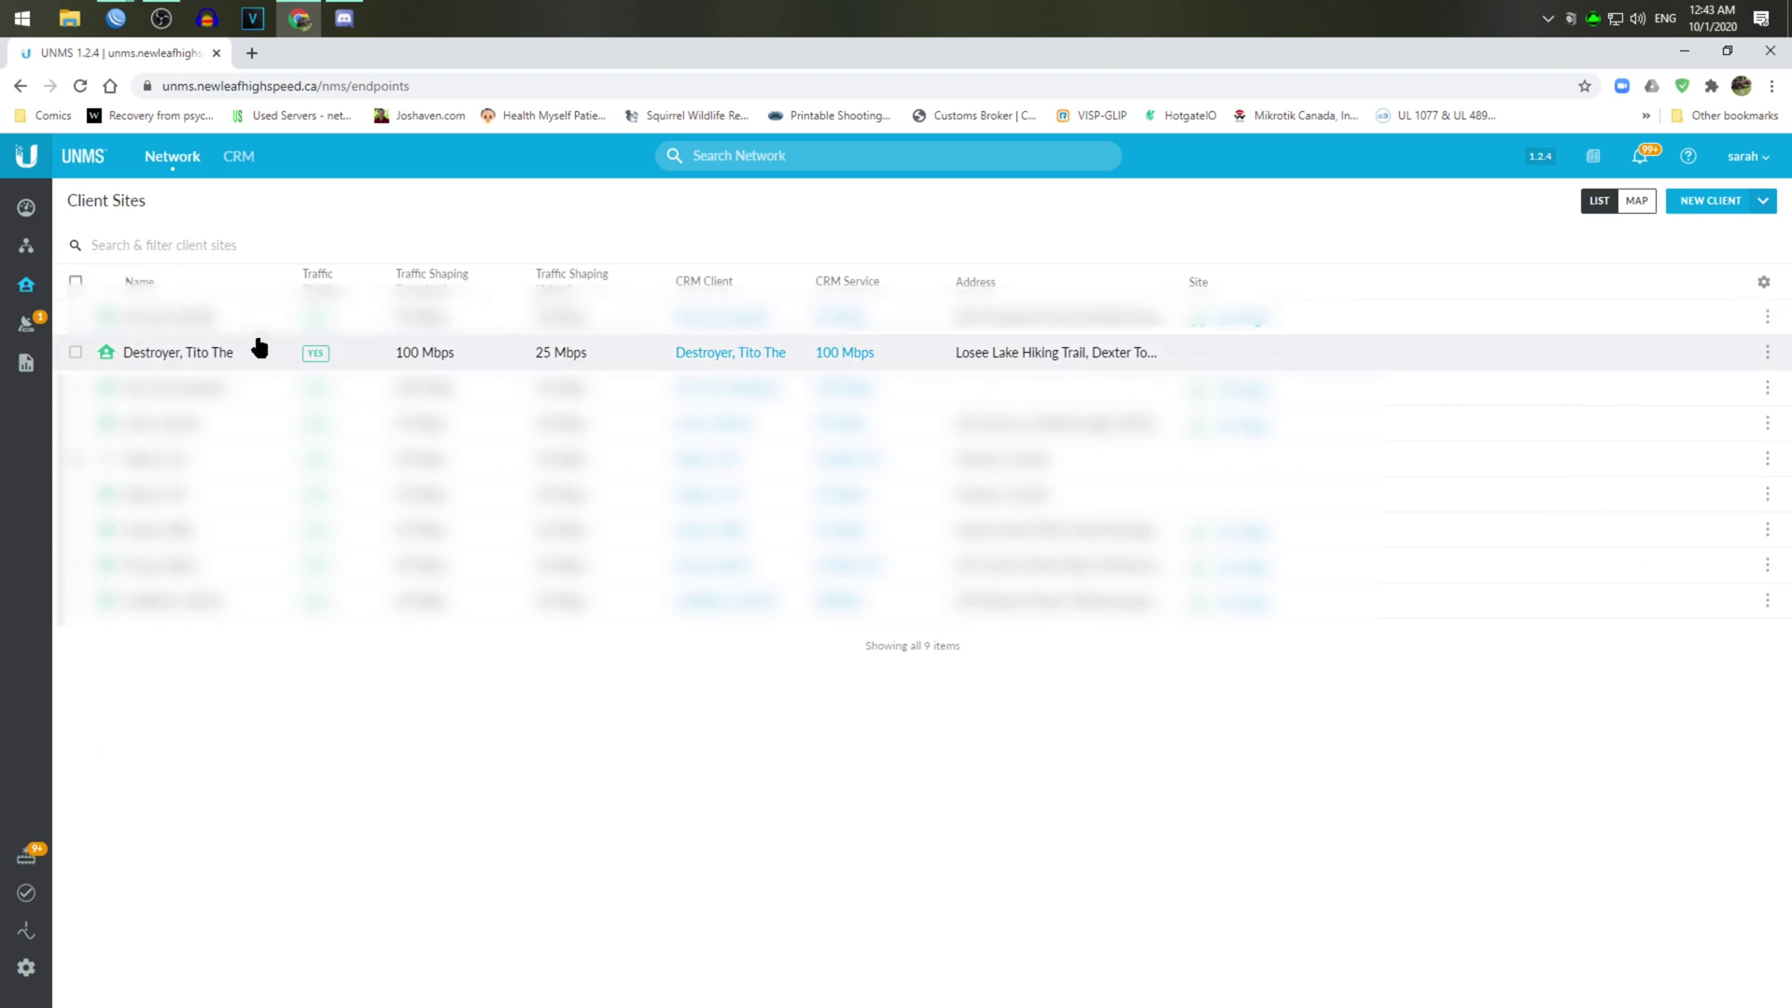
Open the Destroyer, Tito The client site, then its client overview in CRM
click(260, 350)
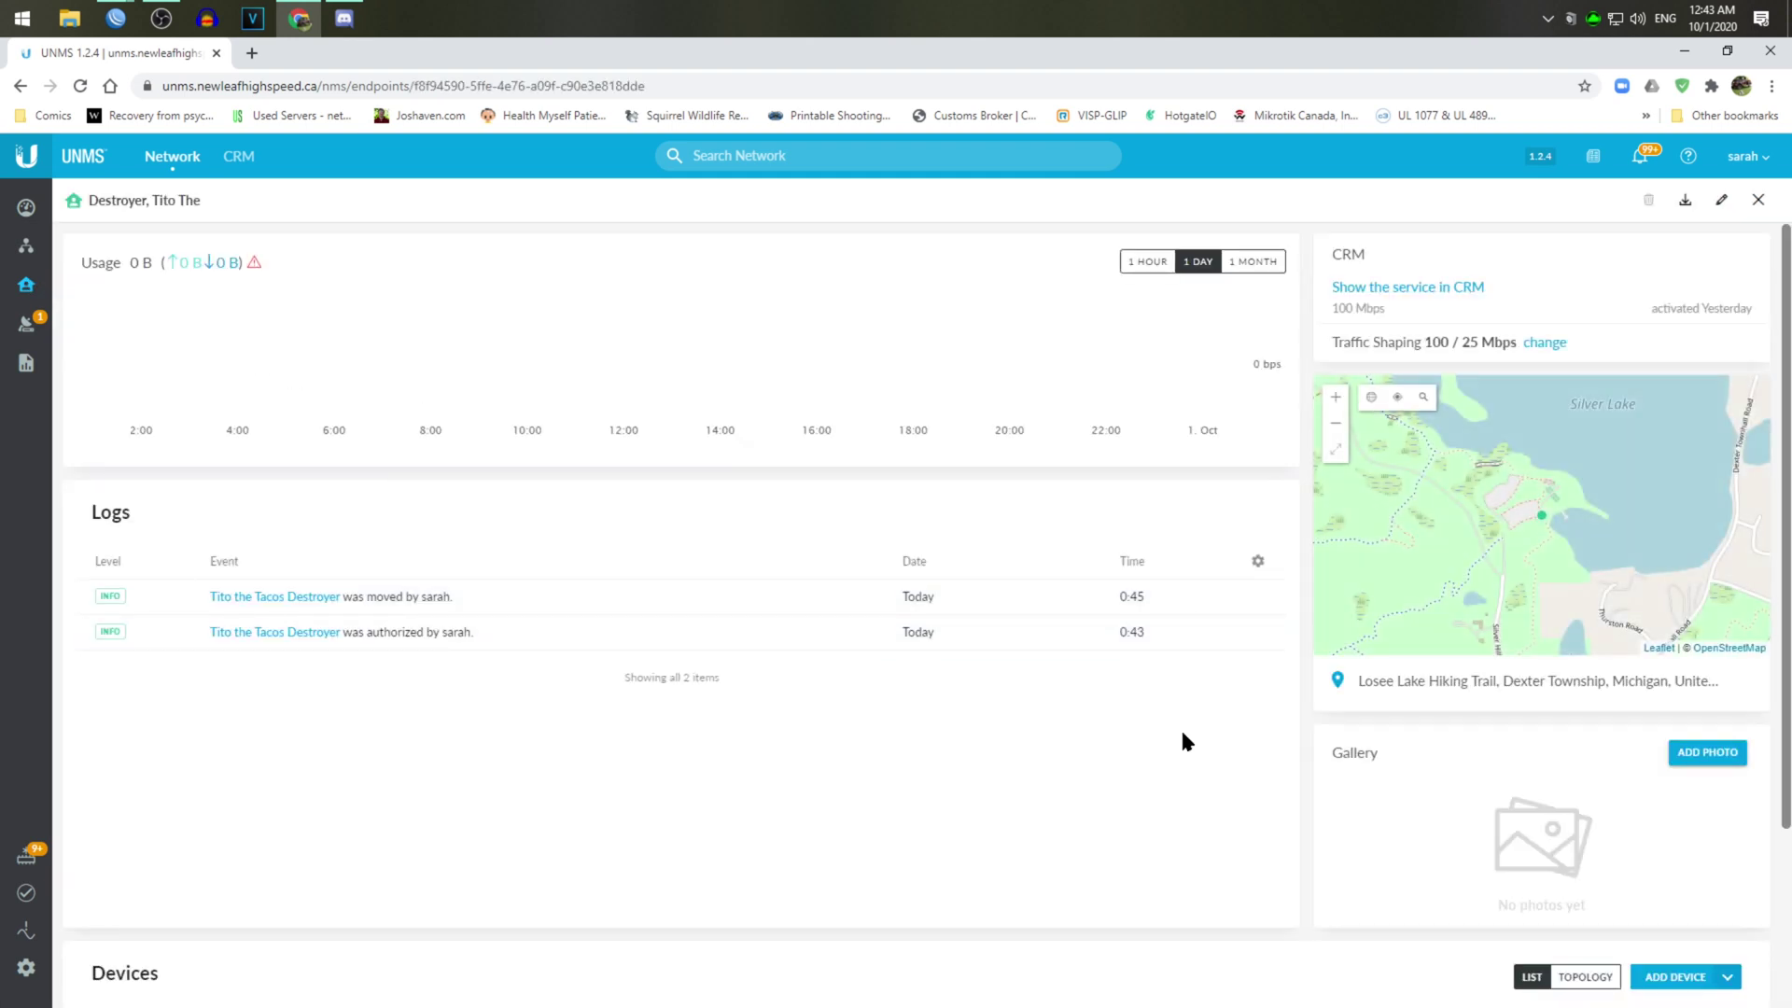
scroll(1164, 724, down, 2)
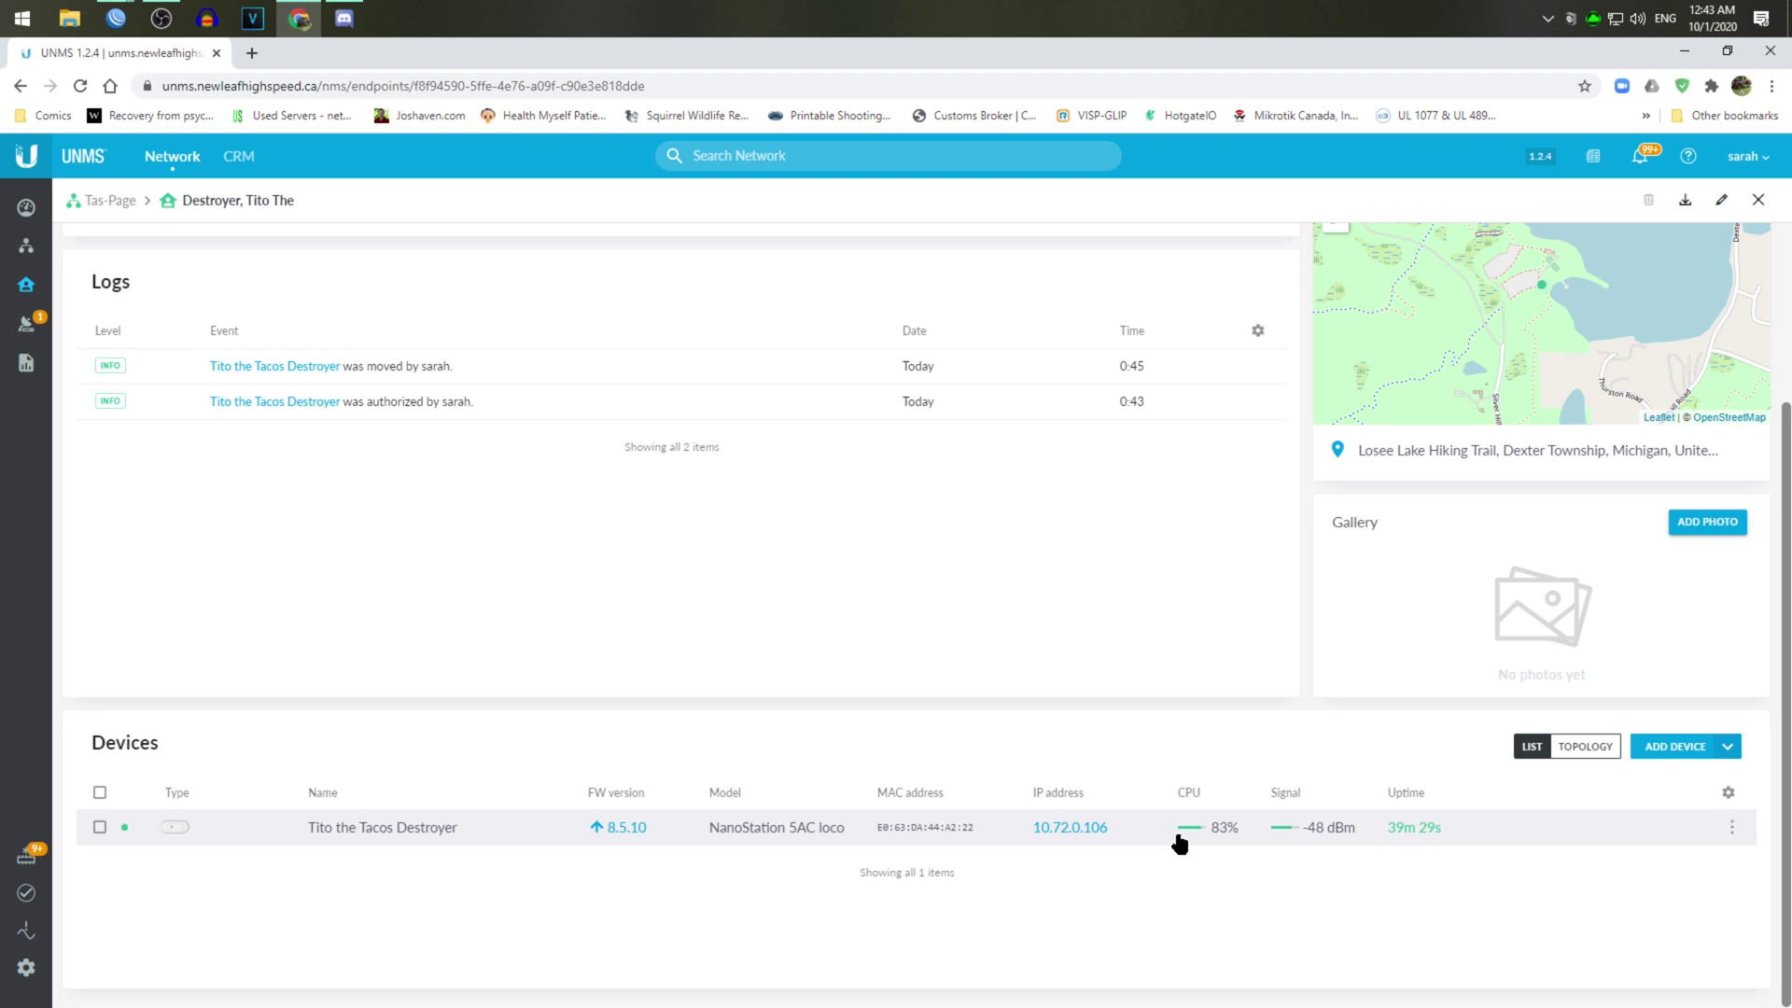
scroll(1139, 832, up, 2)
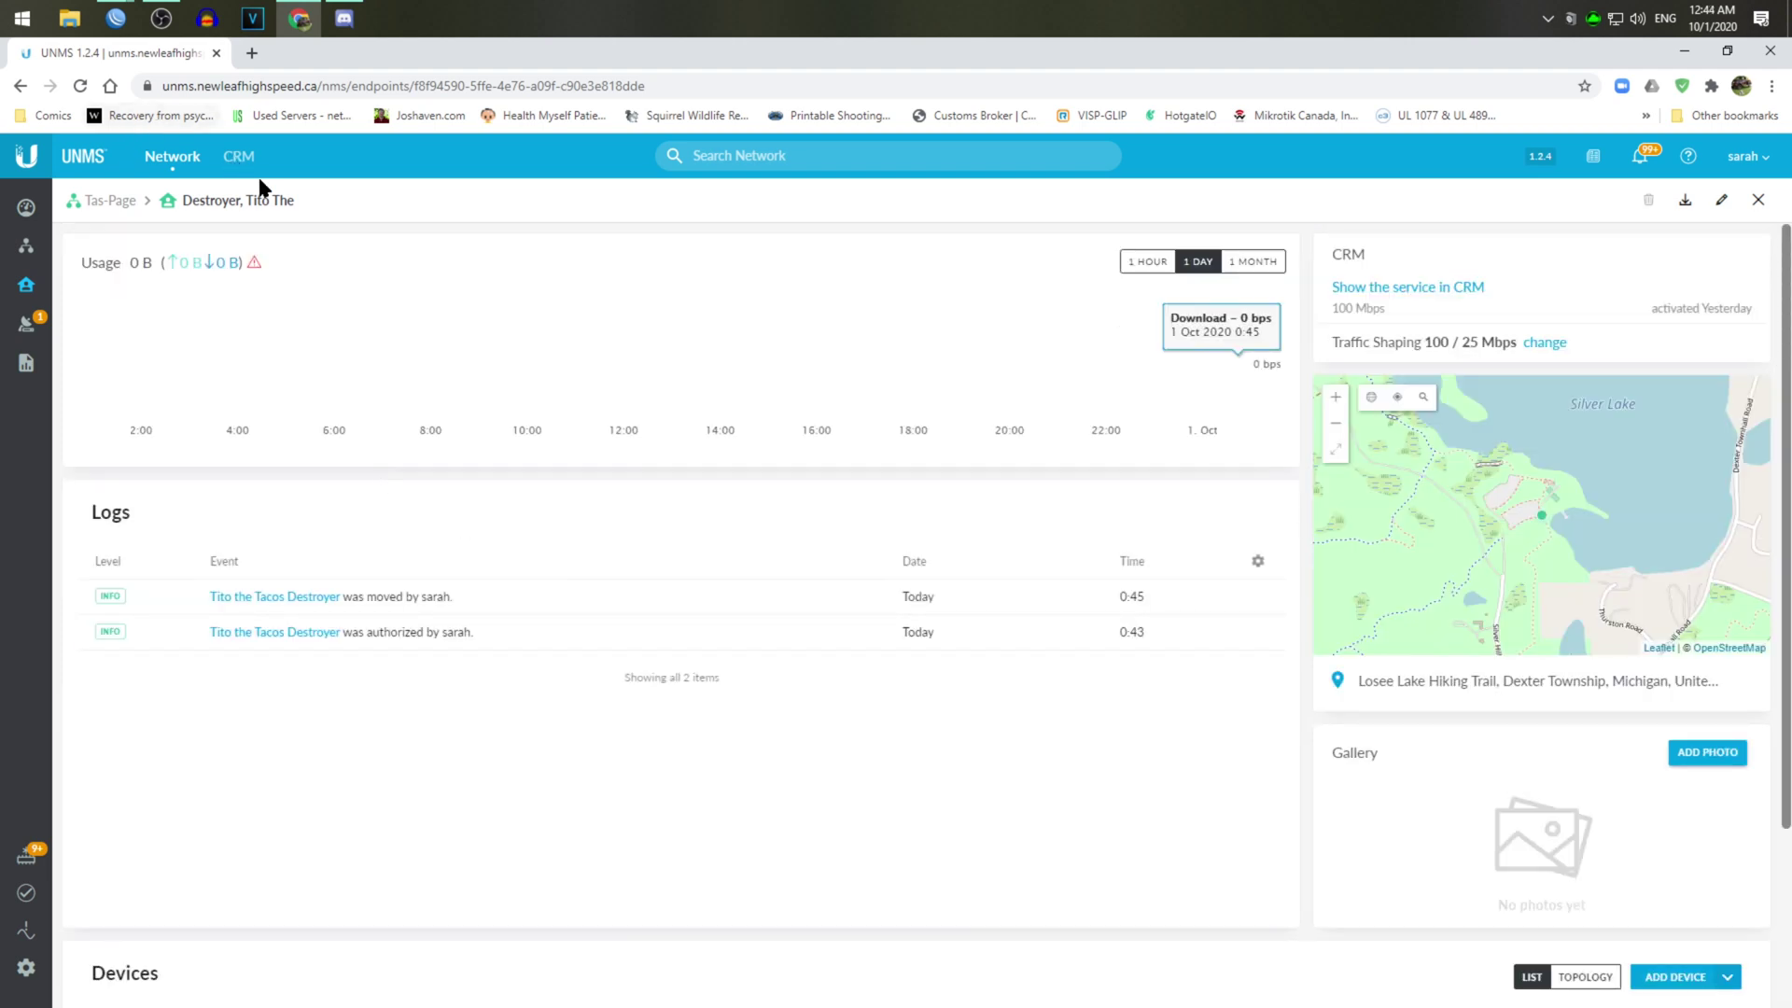
click(239, 156)
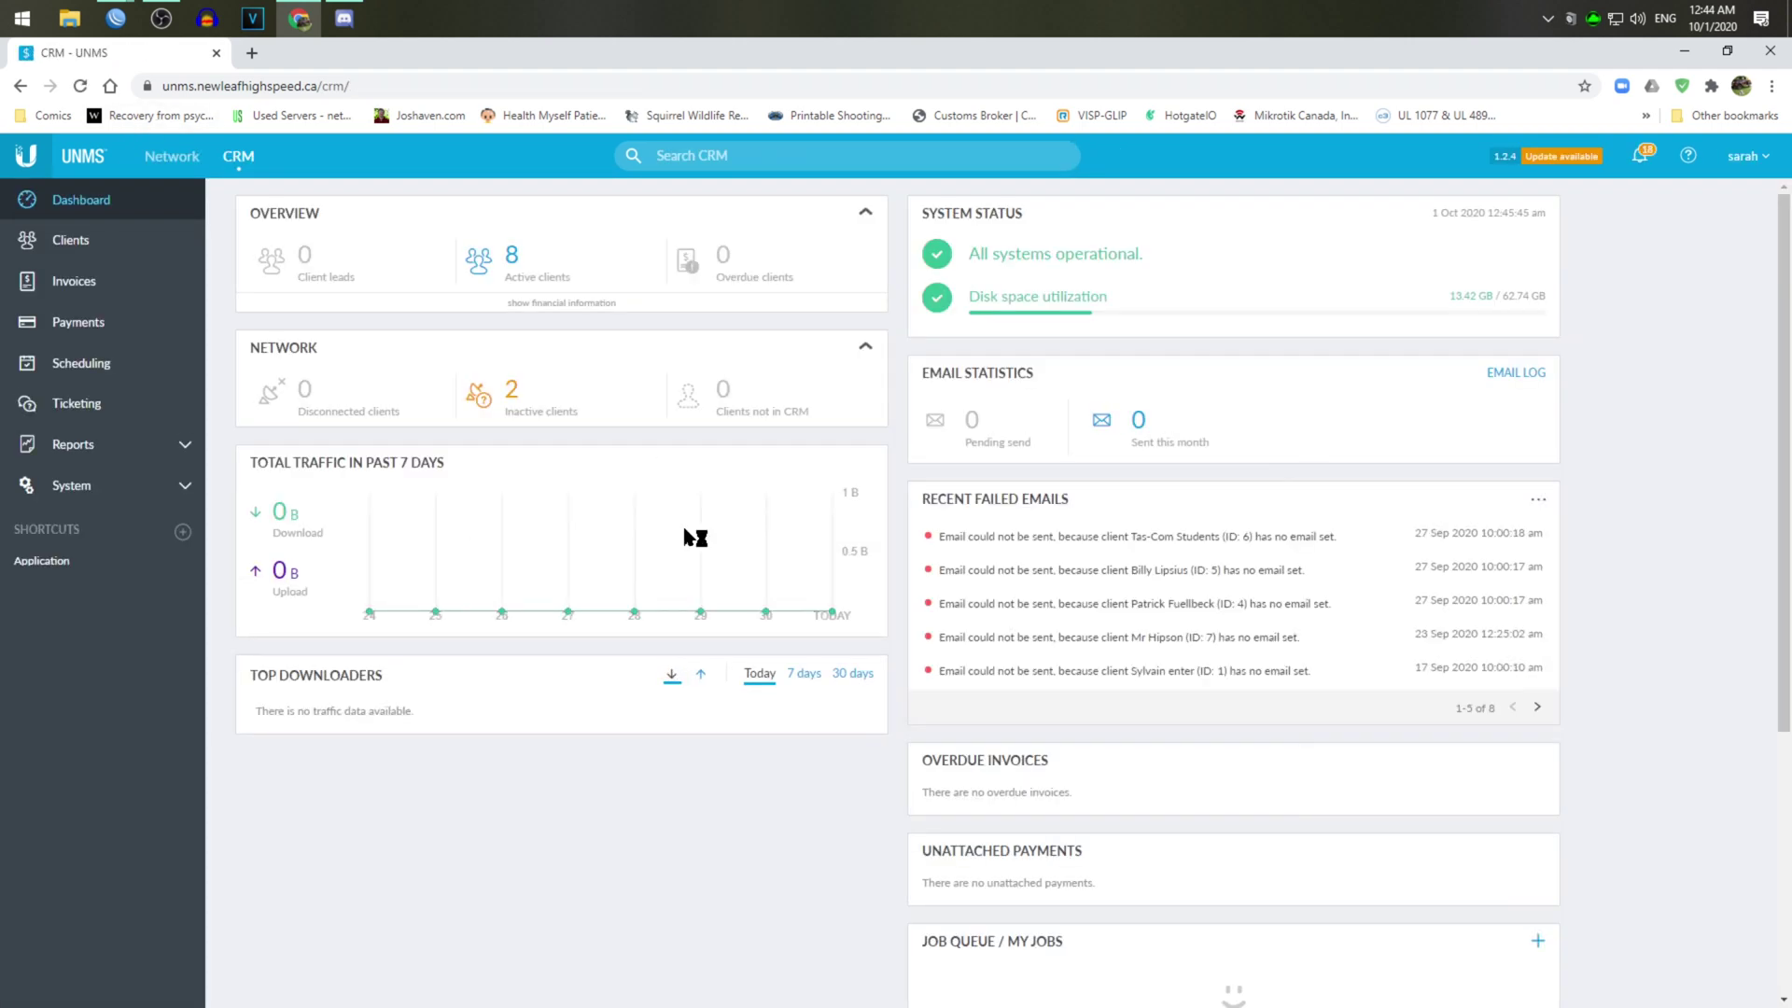
click(70, 240)
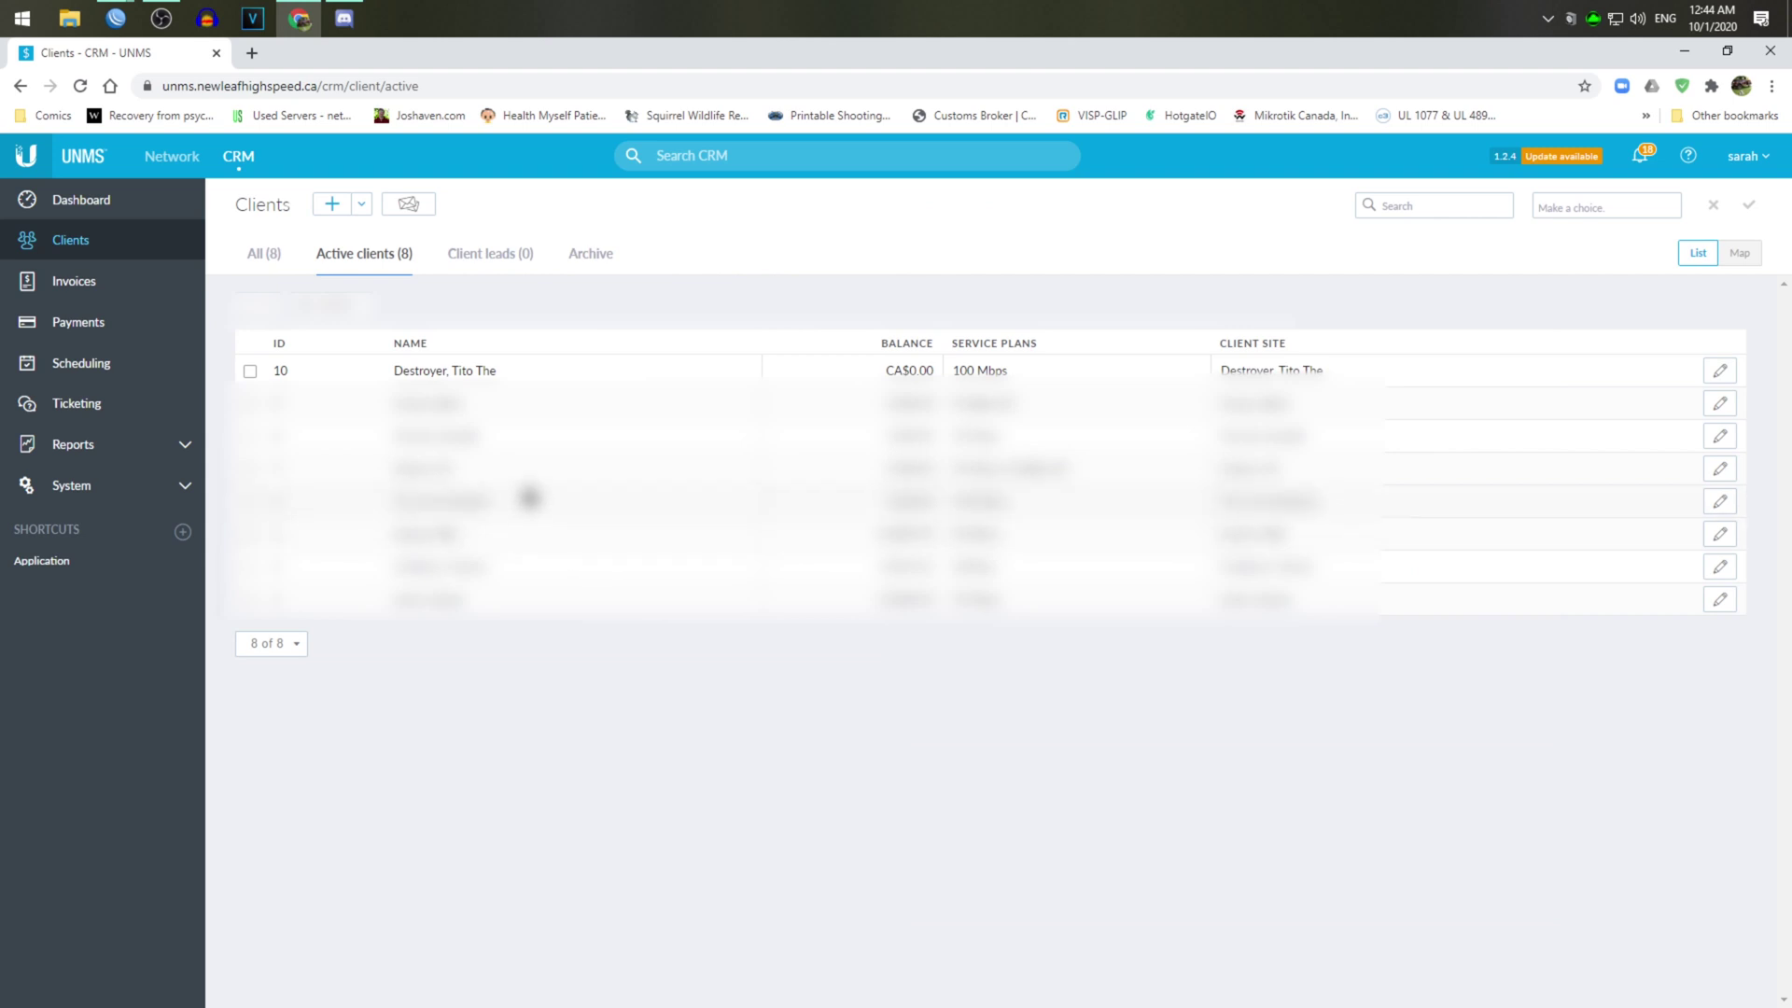
click(528, 371)
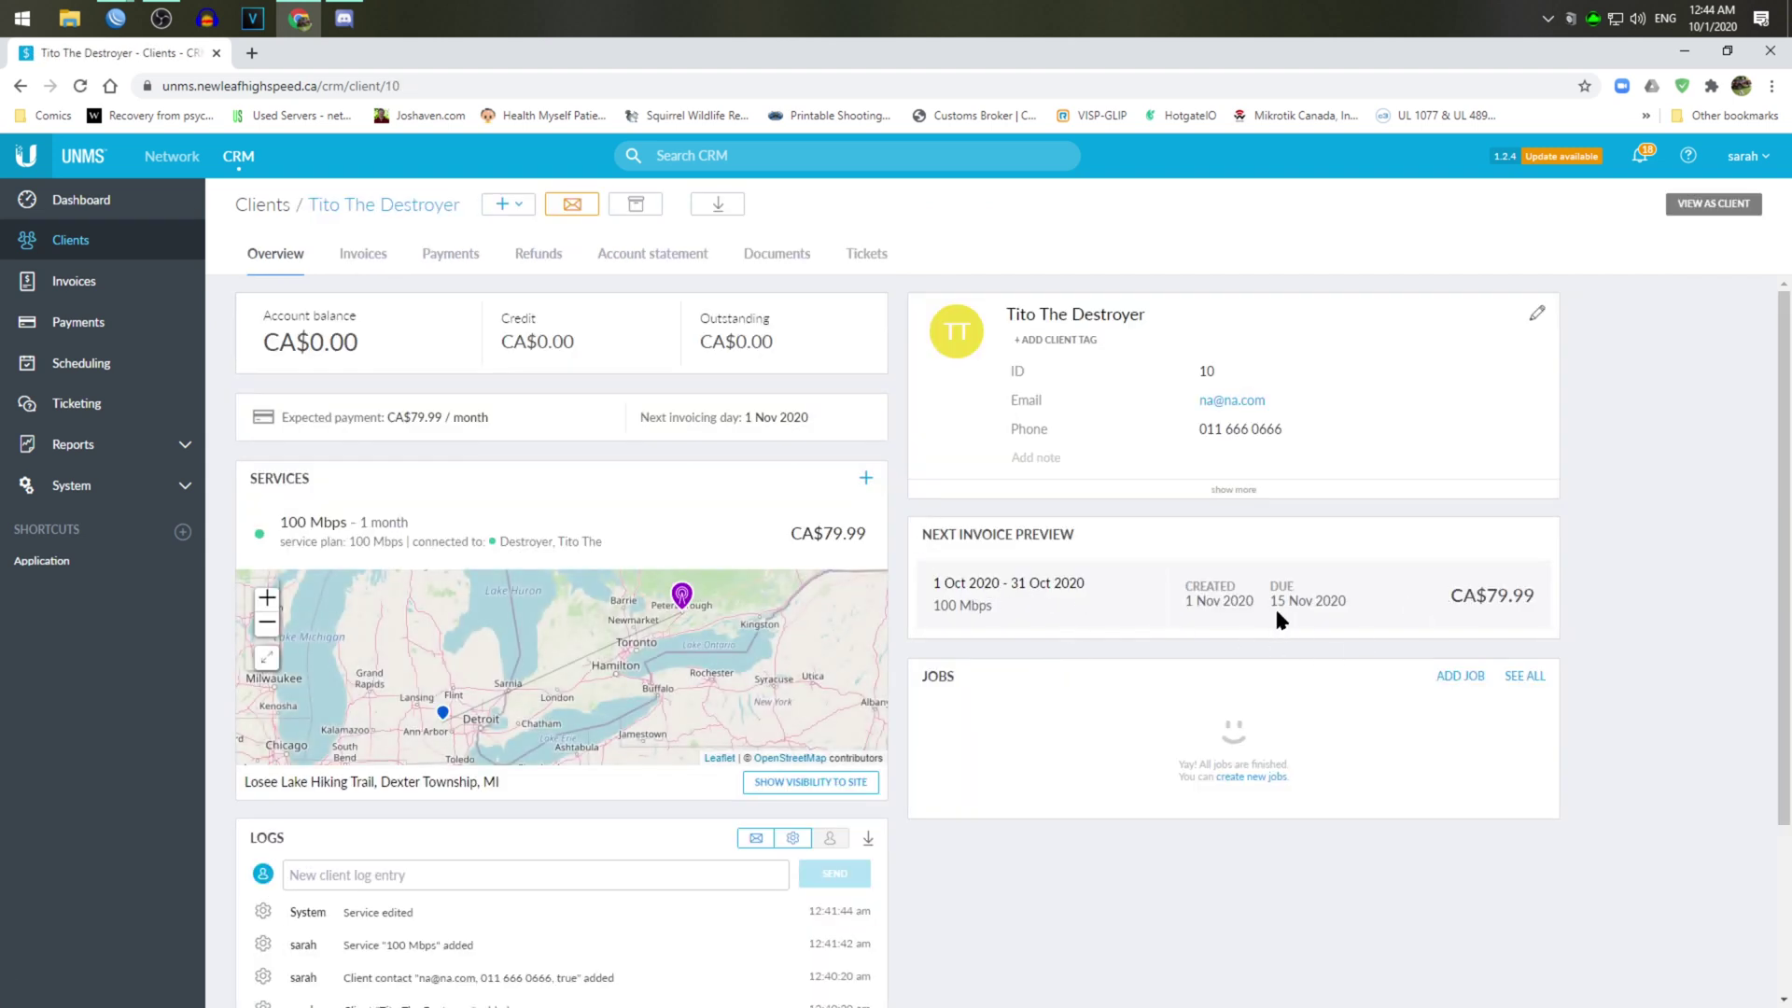
Open the client's 100 Mbps service and show its site in the network view
click(440, 544)
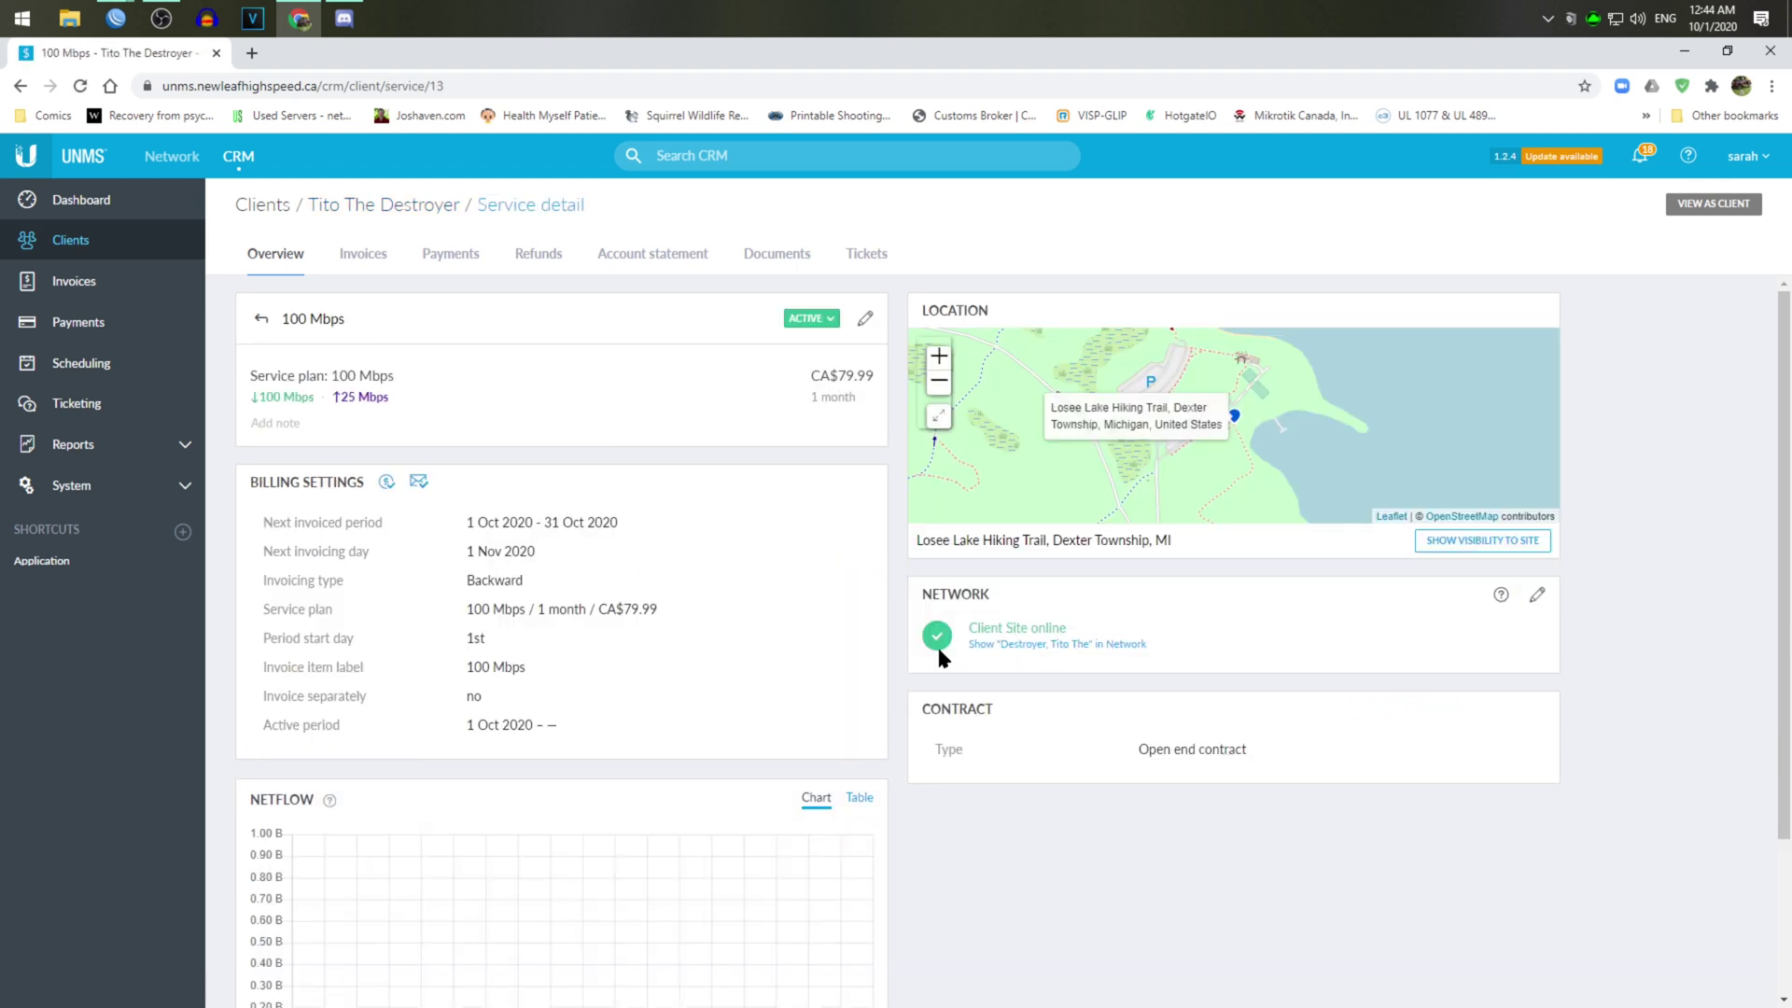
click(1057, 644)
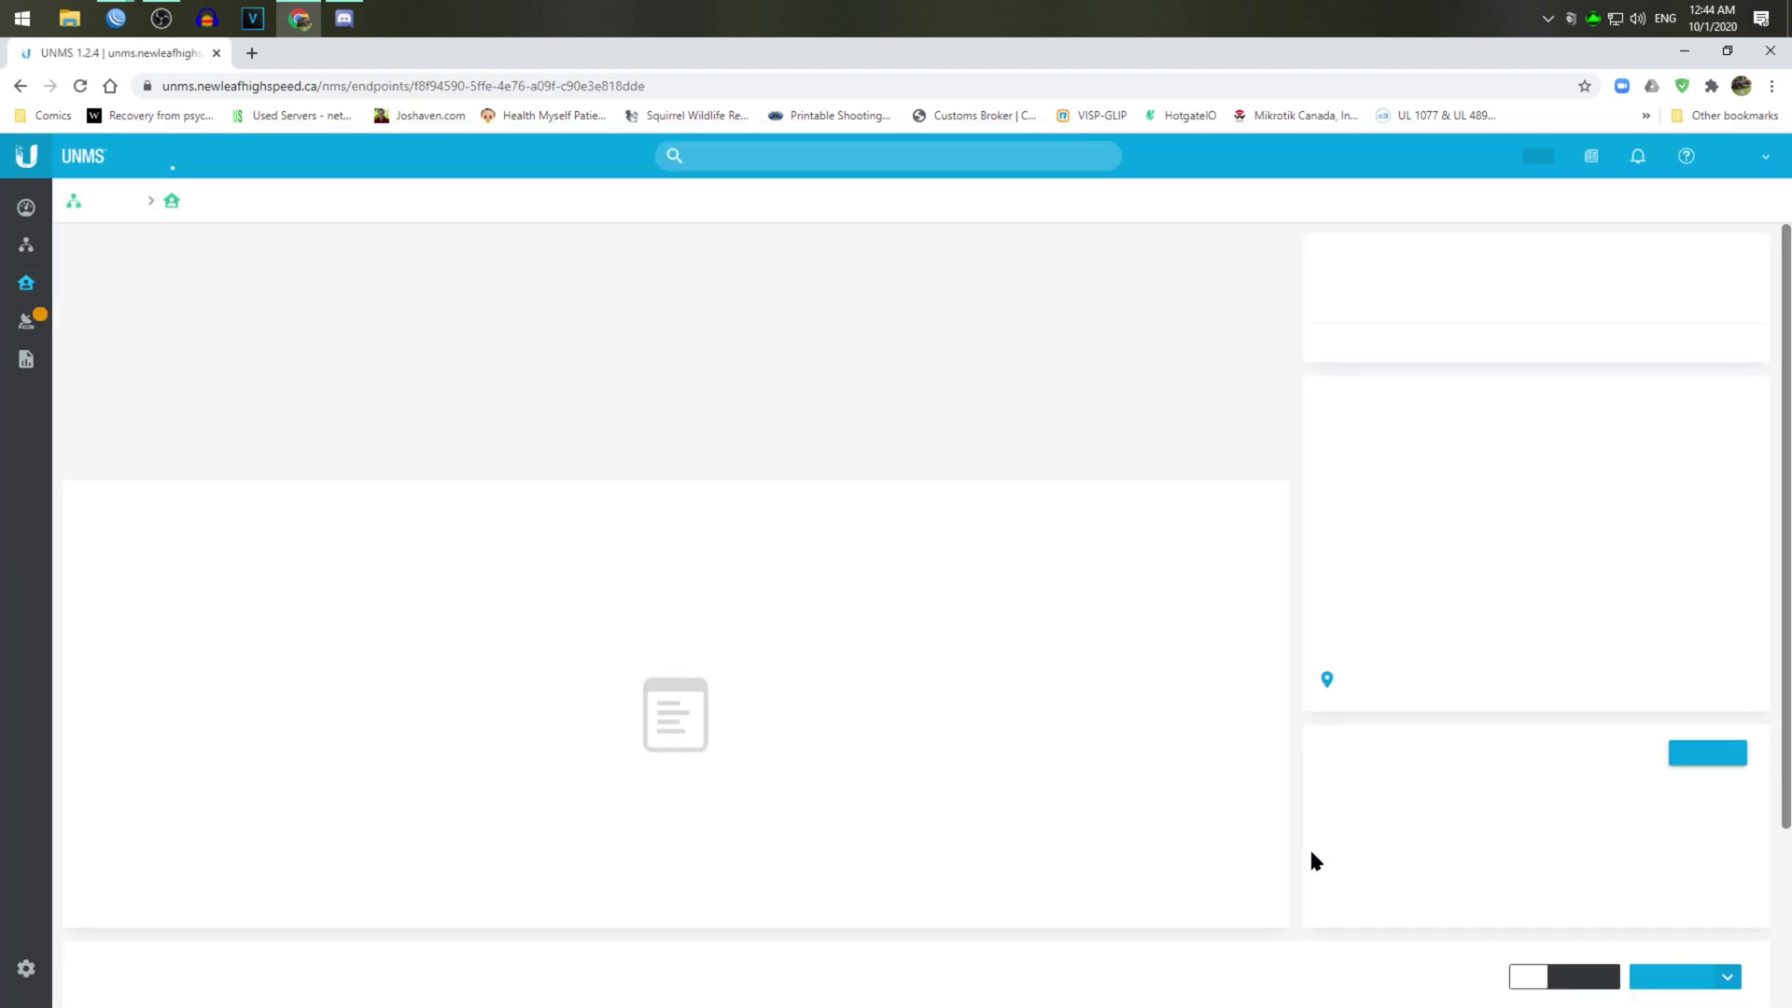
scroll(892, 643, down, 3)
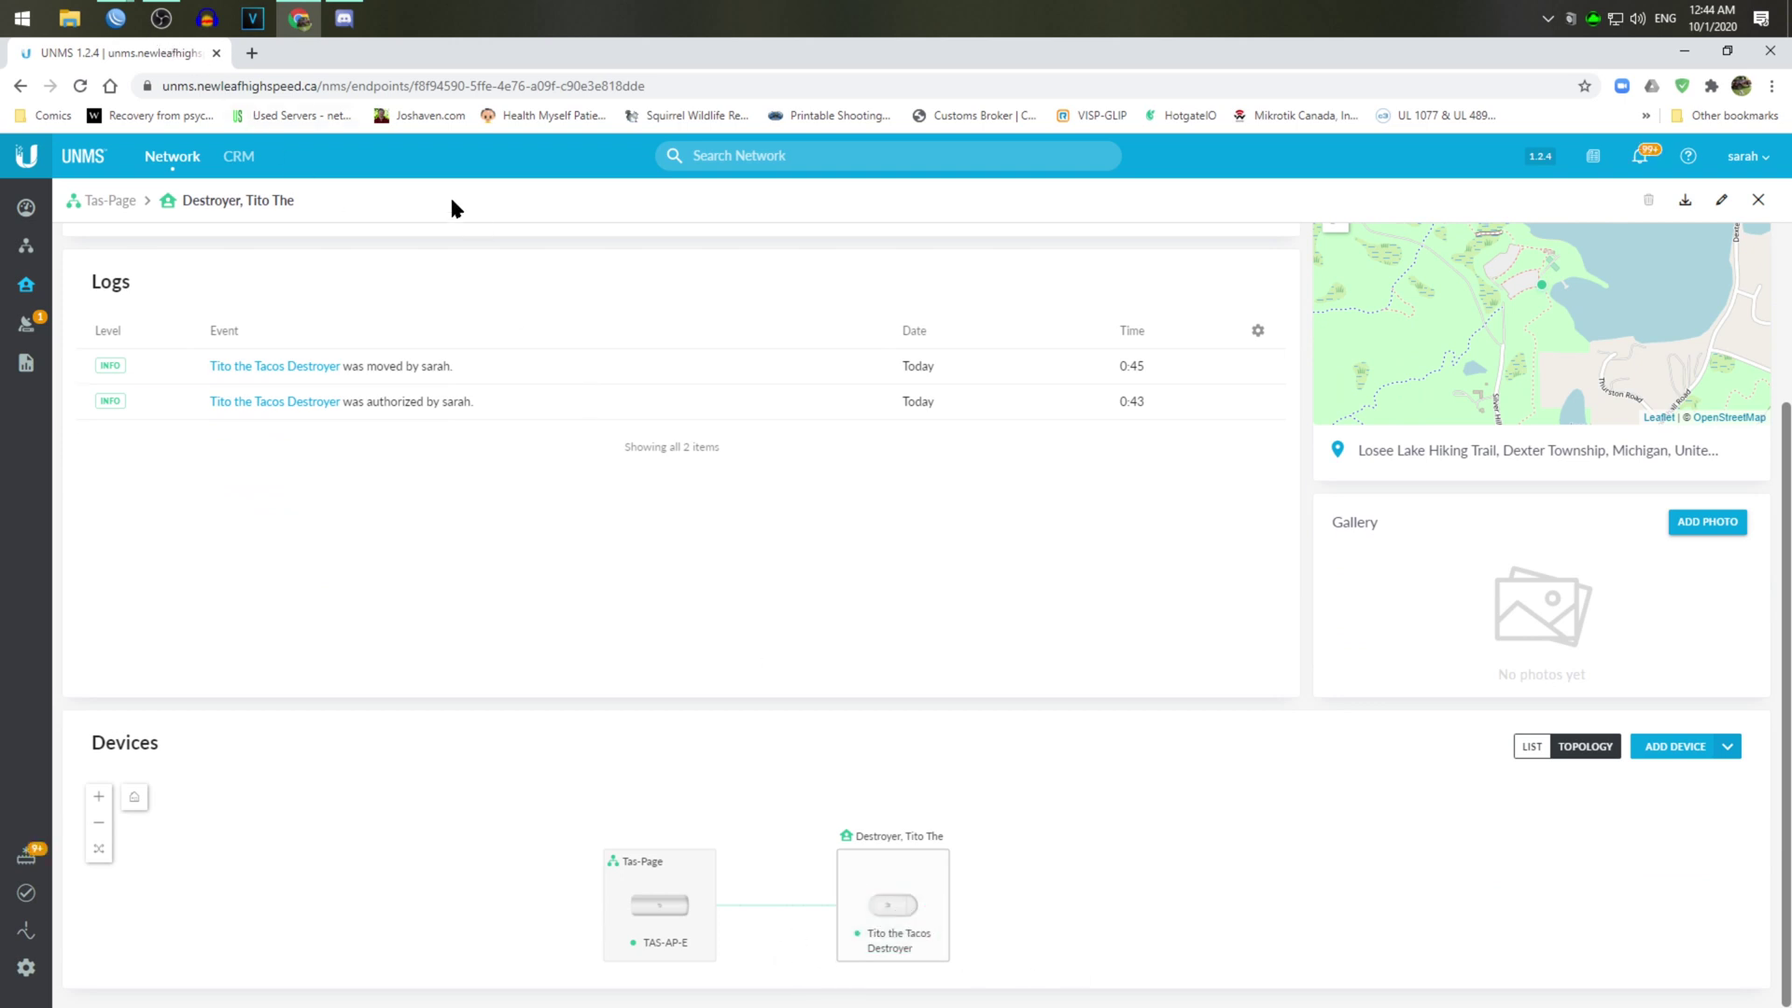
Bring the router's WinBox session forward and list its 7 simple queues
click(112, 20)
click(269, 107)
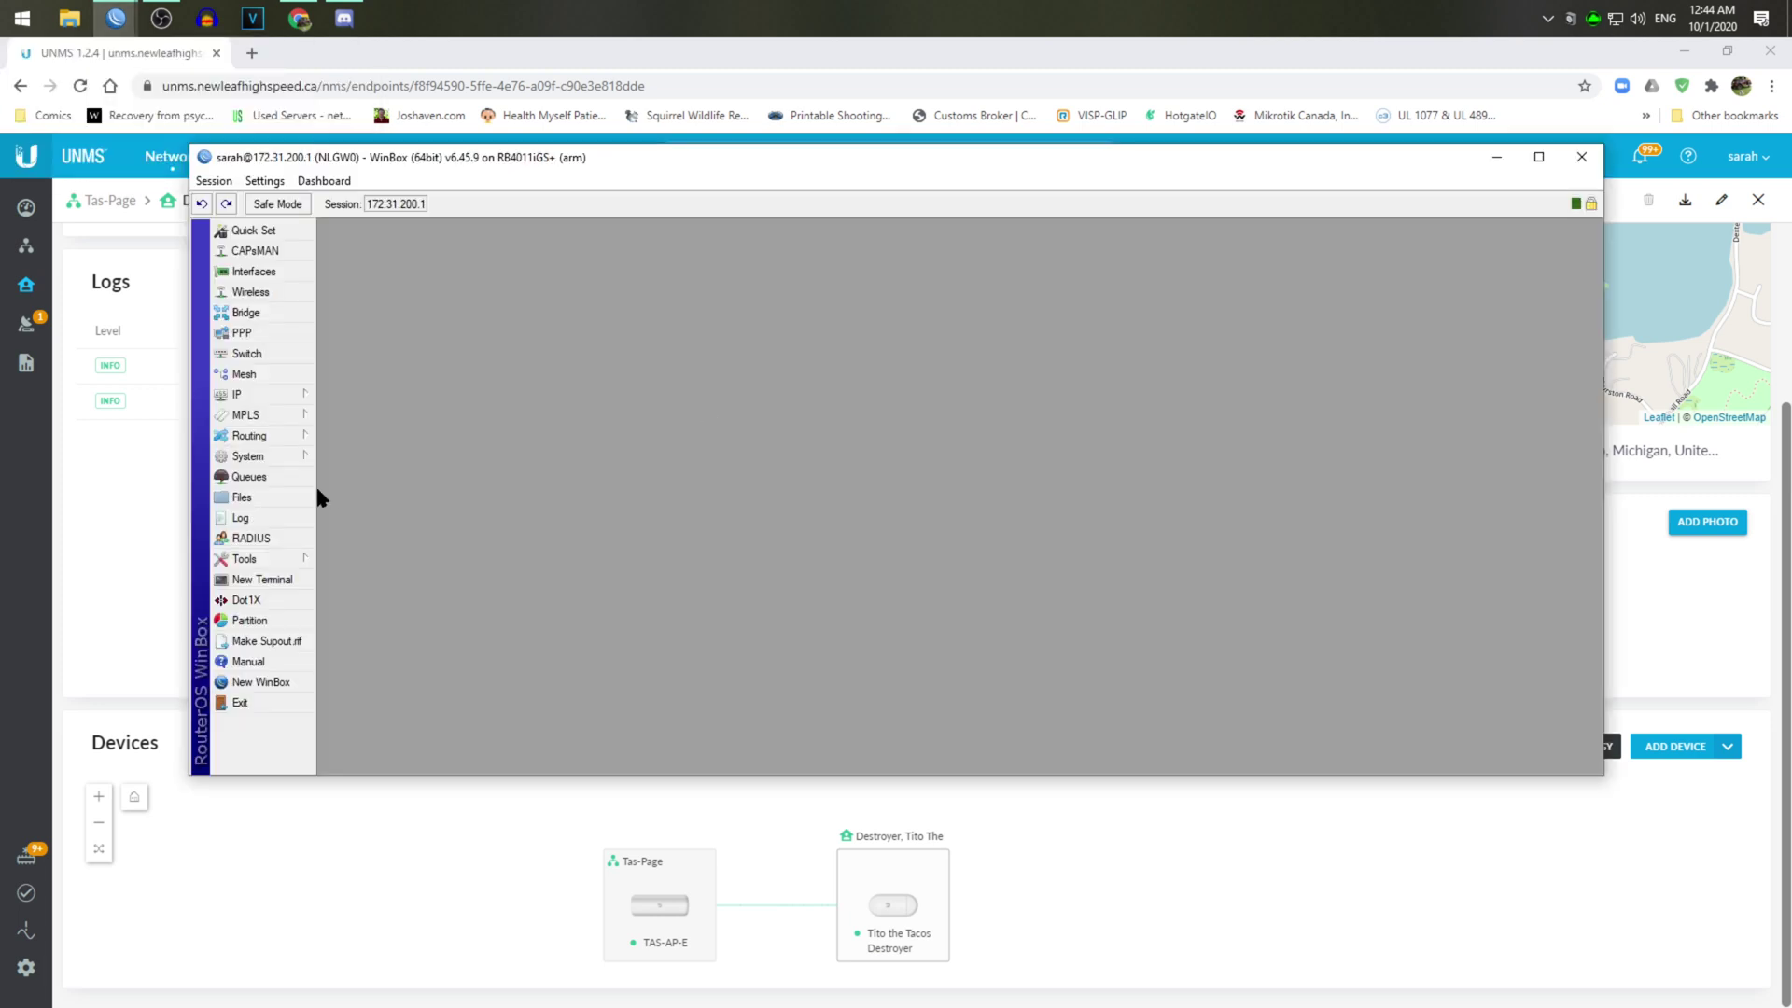
click(248, 476)
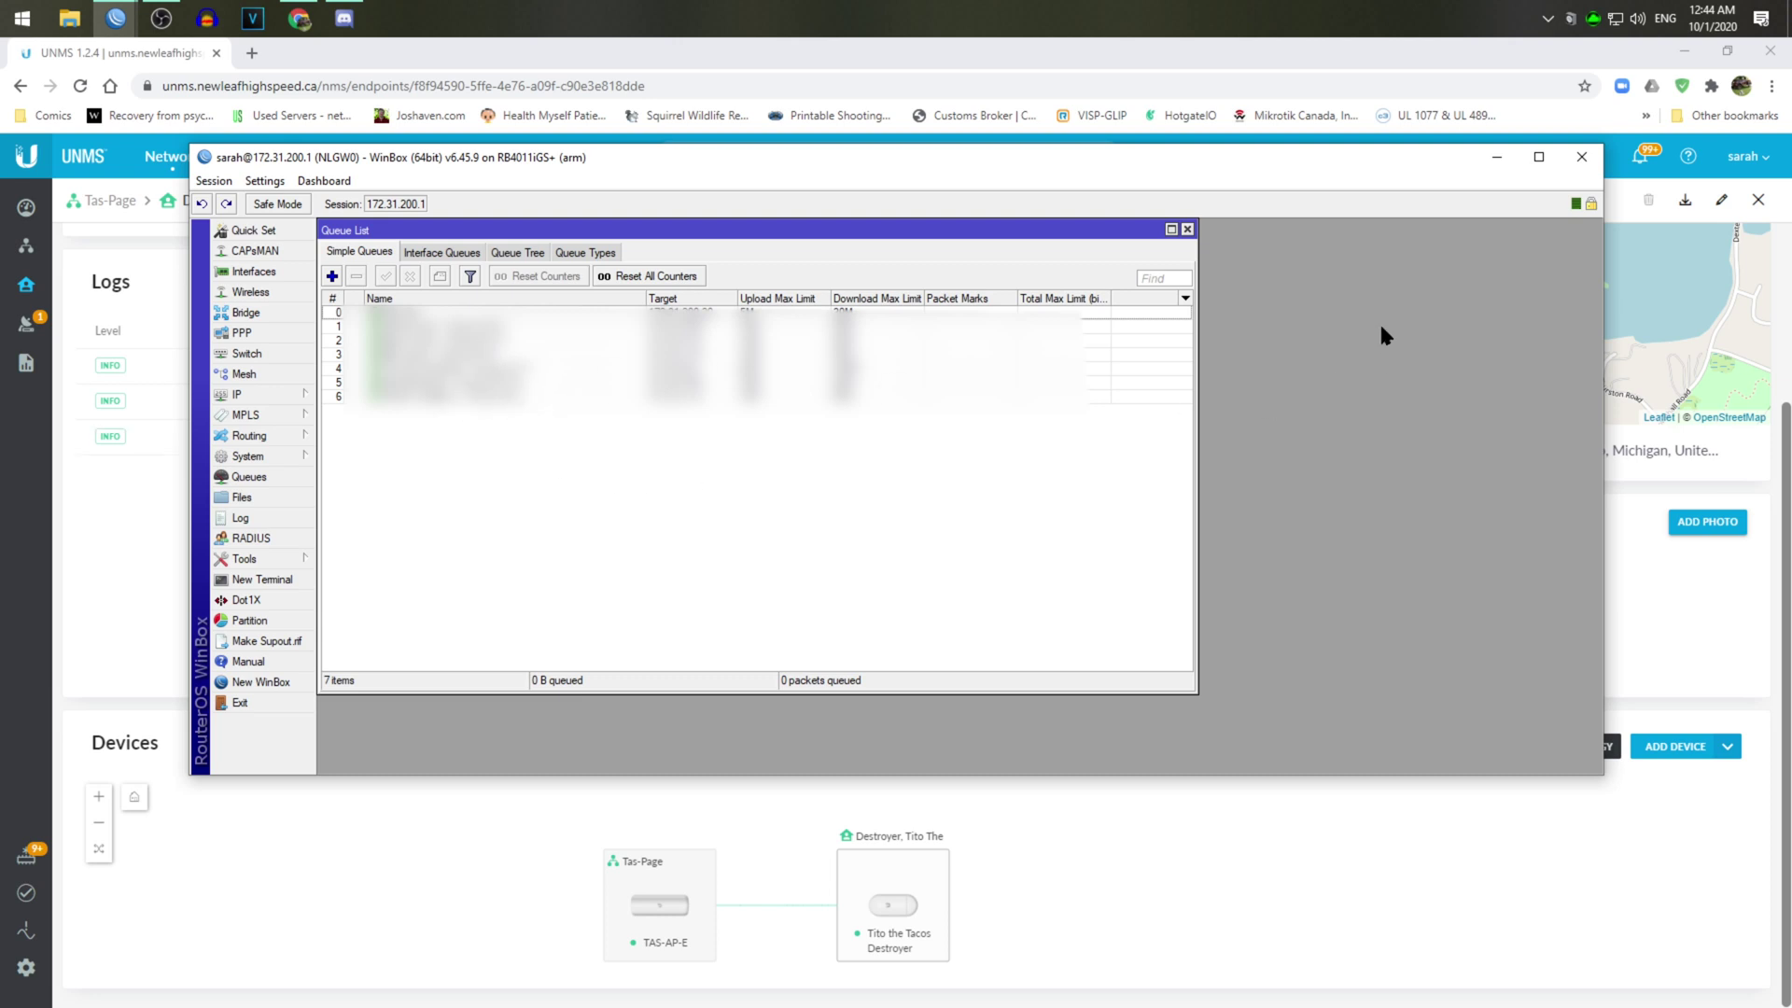
Minimize WinBox and open the Tito the Tacos Destroyer dashboard, refreshed to show a Great 85% link
click(1496, 159)
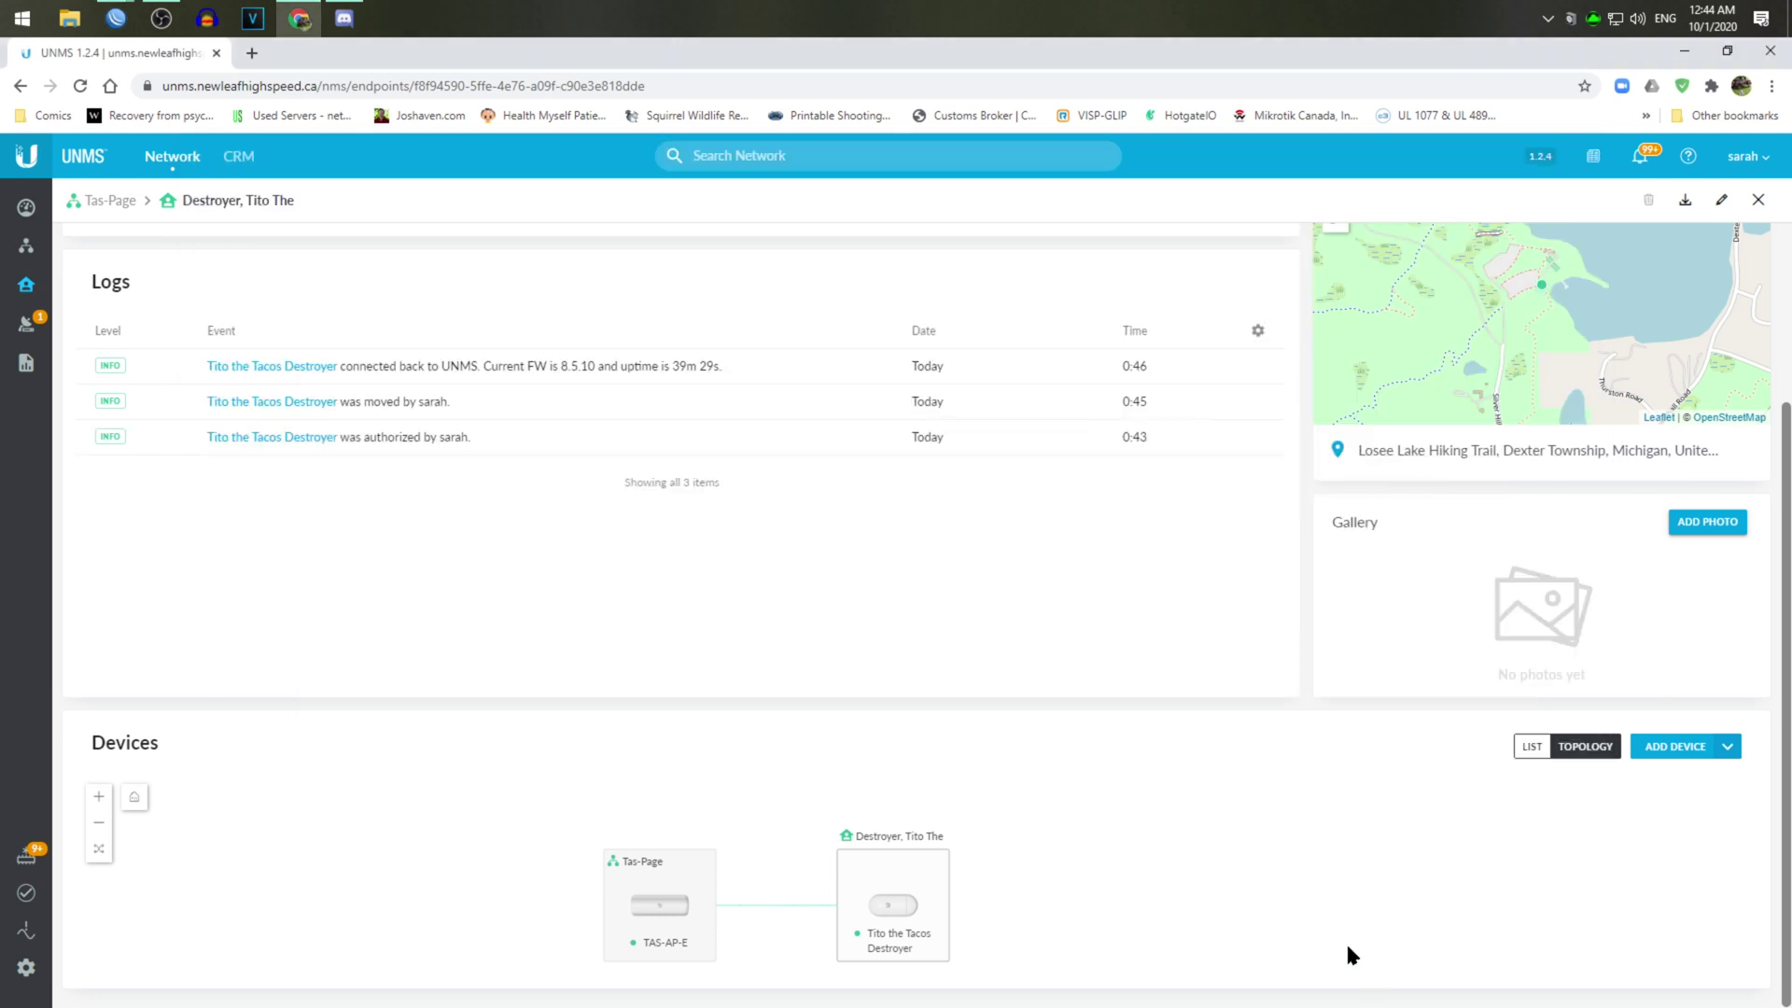
click(884, 921)
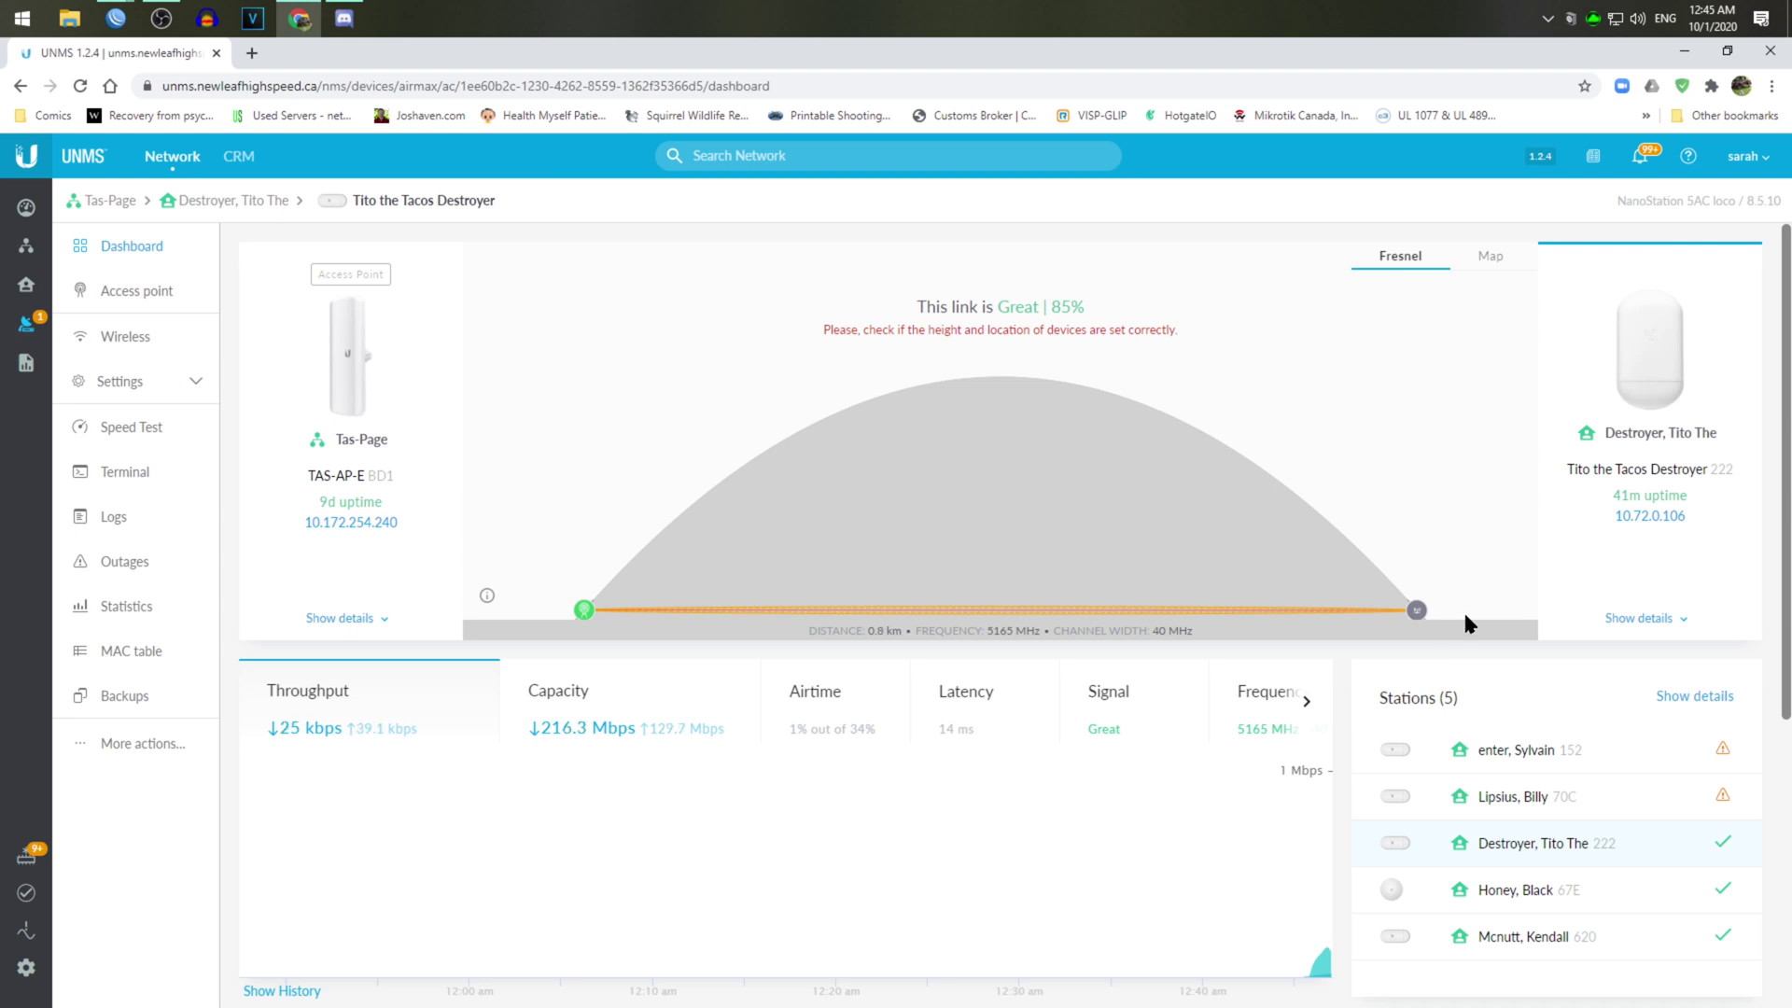
click(1670, 403)
scroll(571, 576, down, 4)
scroll(571, 576, up, 4)
scroll(728, 737, down, 2)
scroll(1017, 595, up, 2)
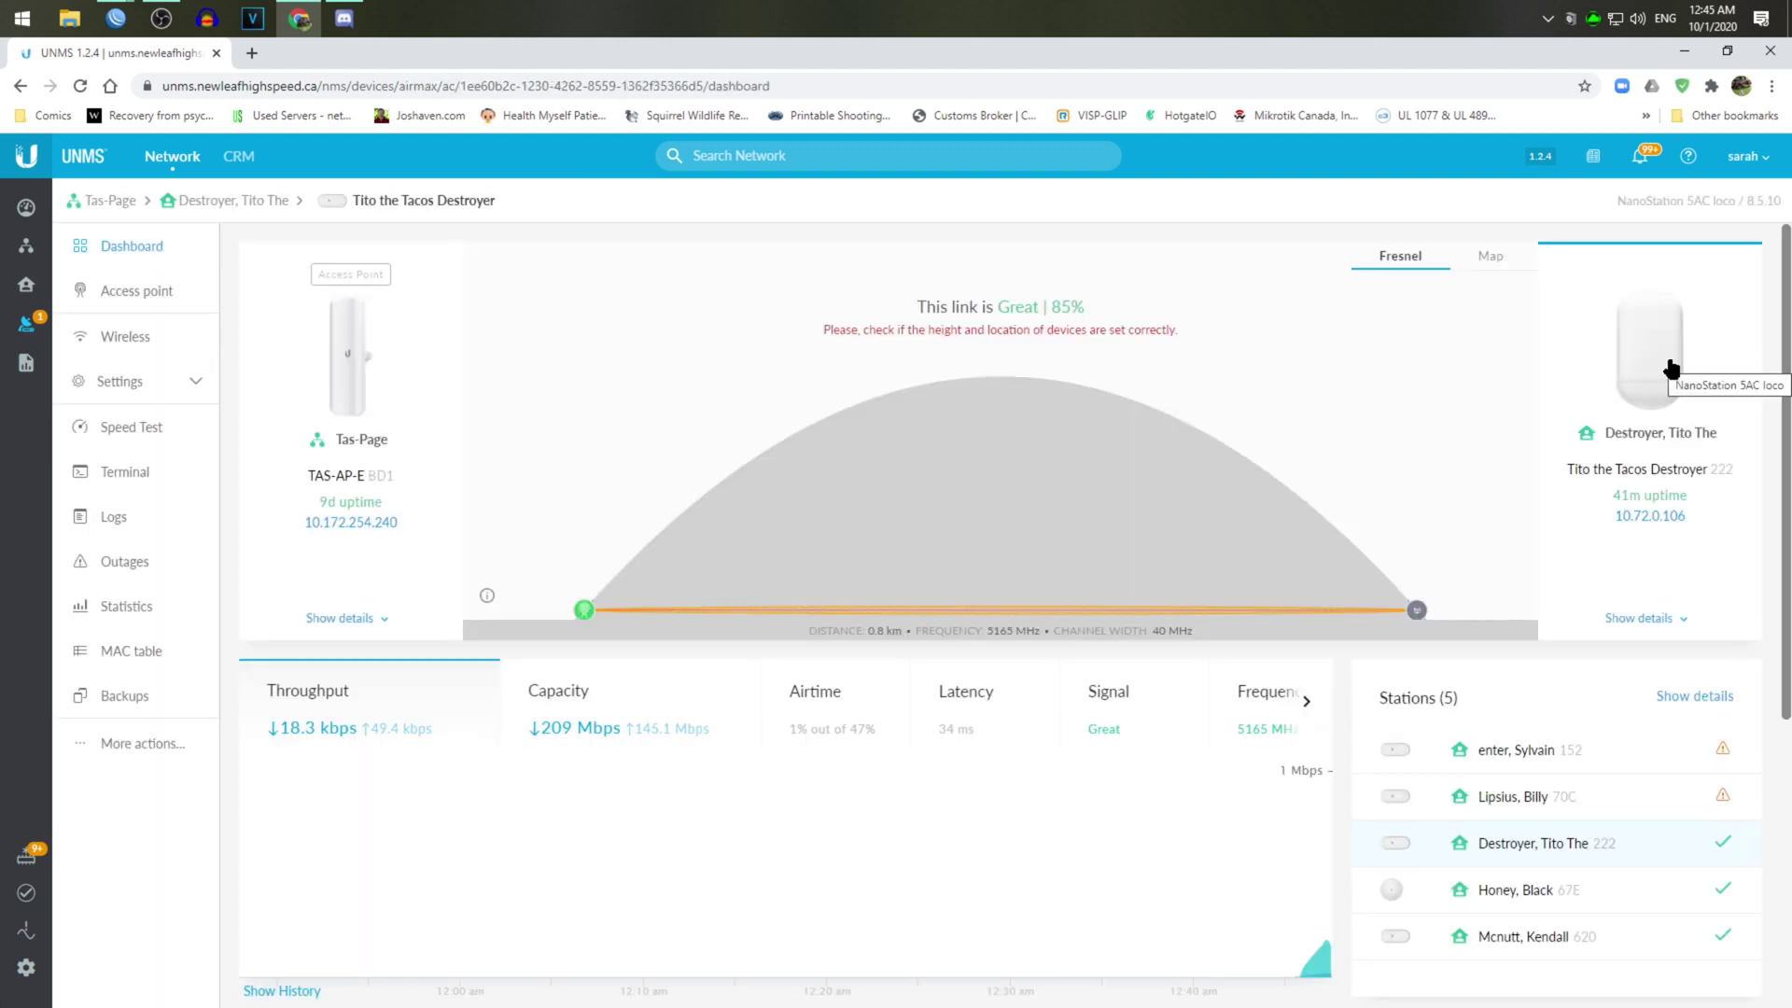
Open the station's Statistics page and inspect the hourly Latency & Outage chart near 18 ms
click(123, 606)
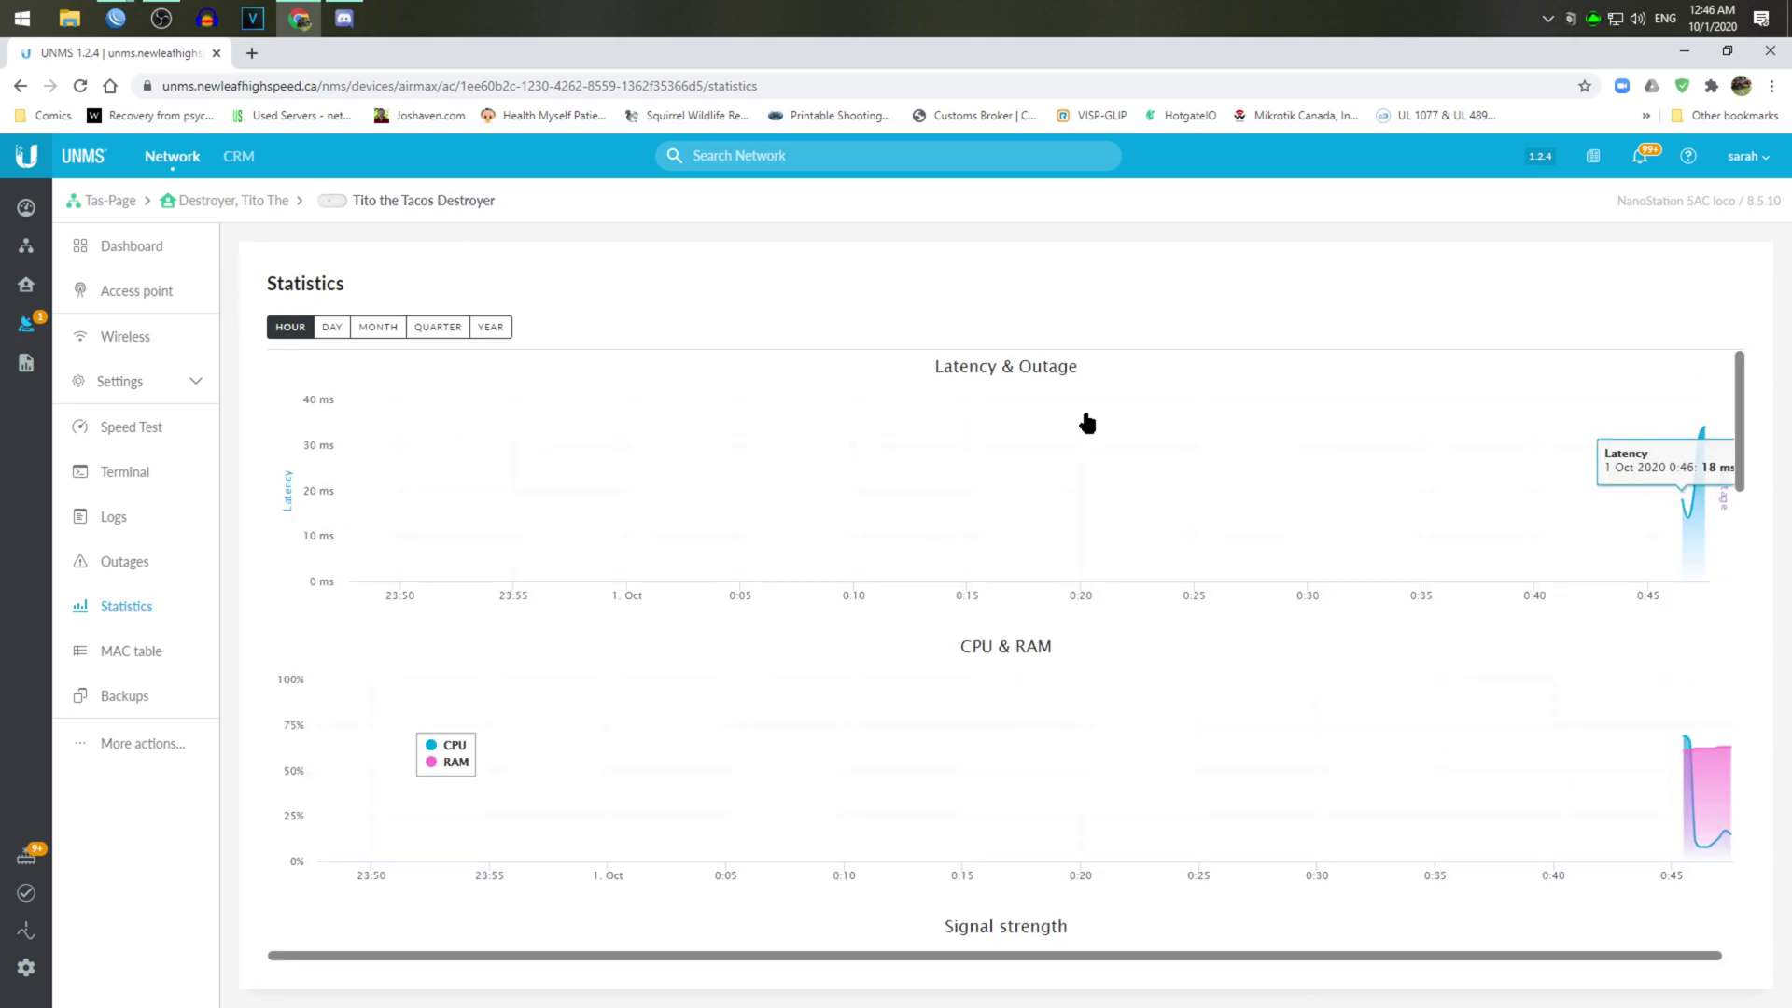
mouse_move(1742, 411)
mouse_down()
mouse_move(1766, 933)
mouse_move(1749, 398)
mouse_up()
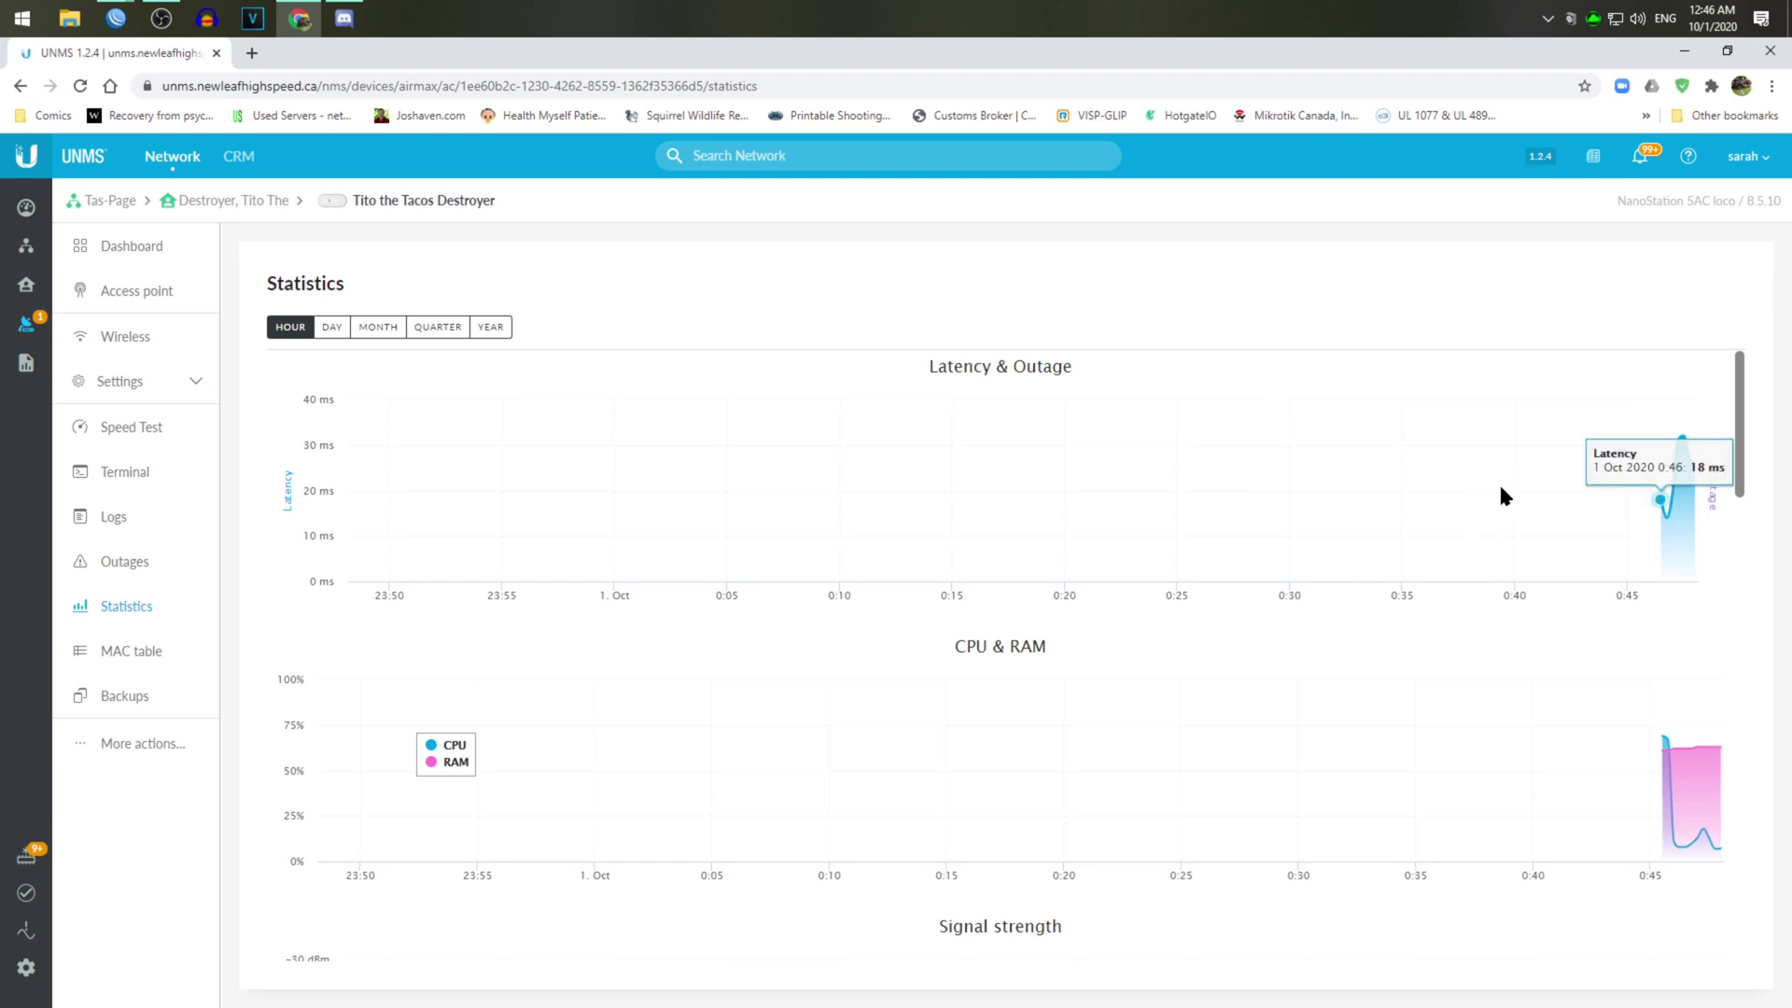
drag(1740, 391, 1771, 560)
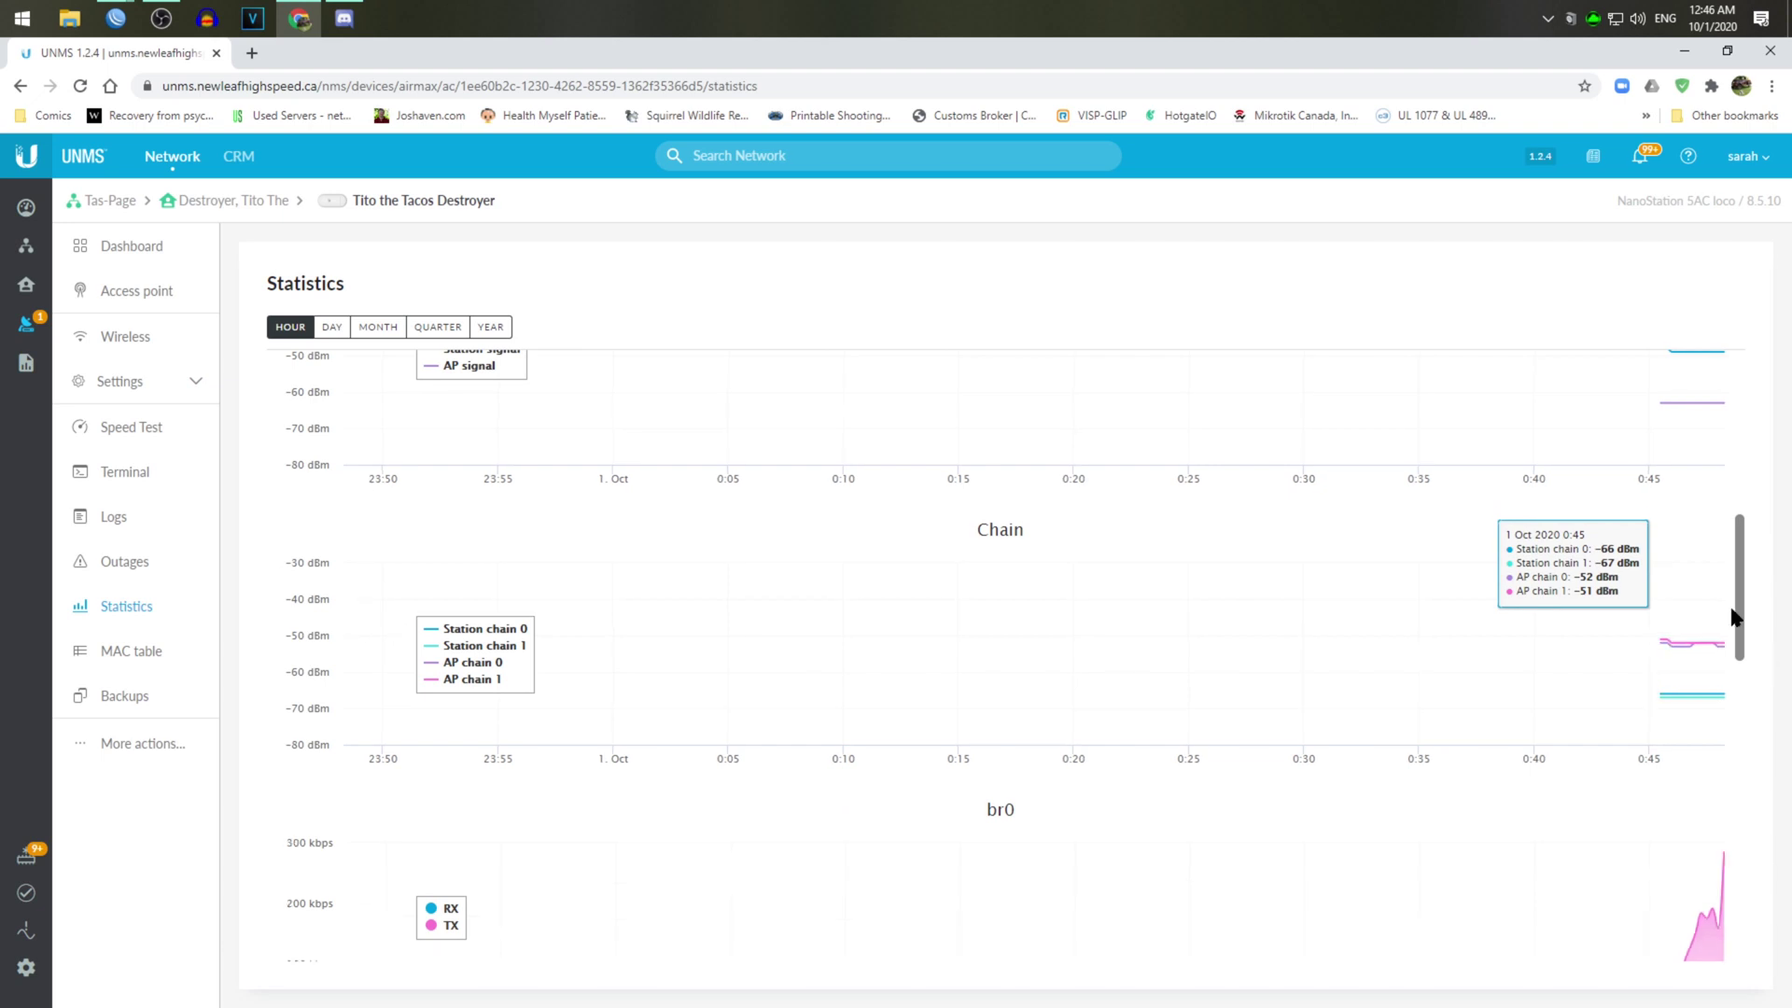
drag(1737, 608, 1764, 399)
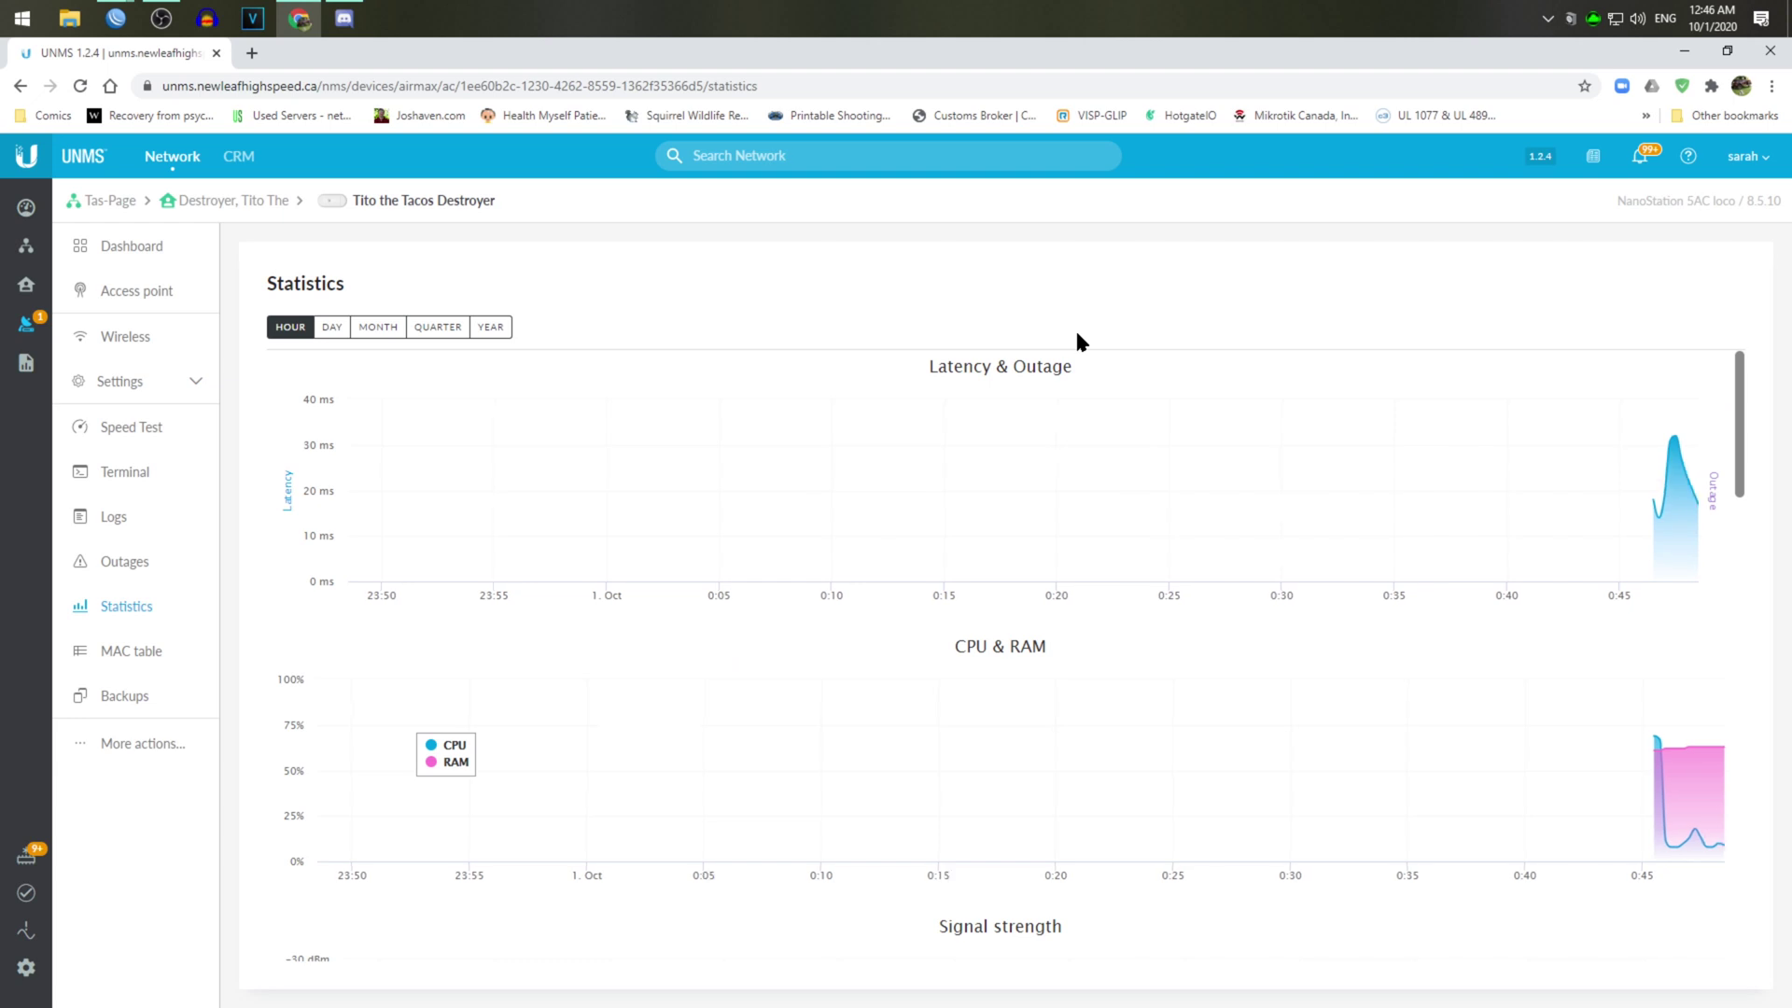
Scroll through the CPU & RAM, Capacity (peaking 260.9/173.3 Mbps) and AirTime charts
scroll(1127, 580, down, 3)
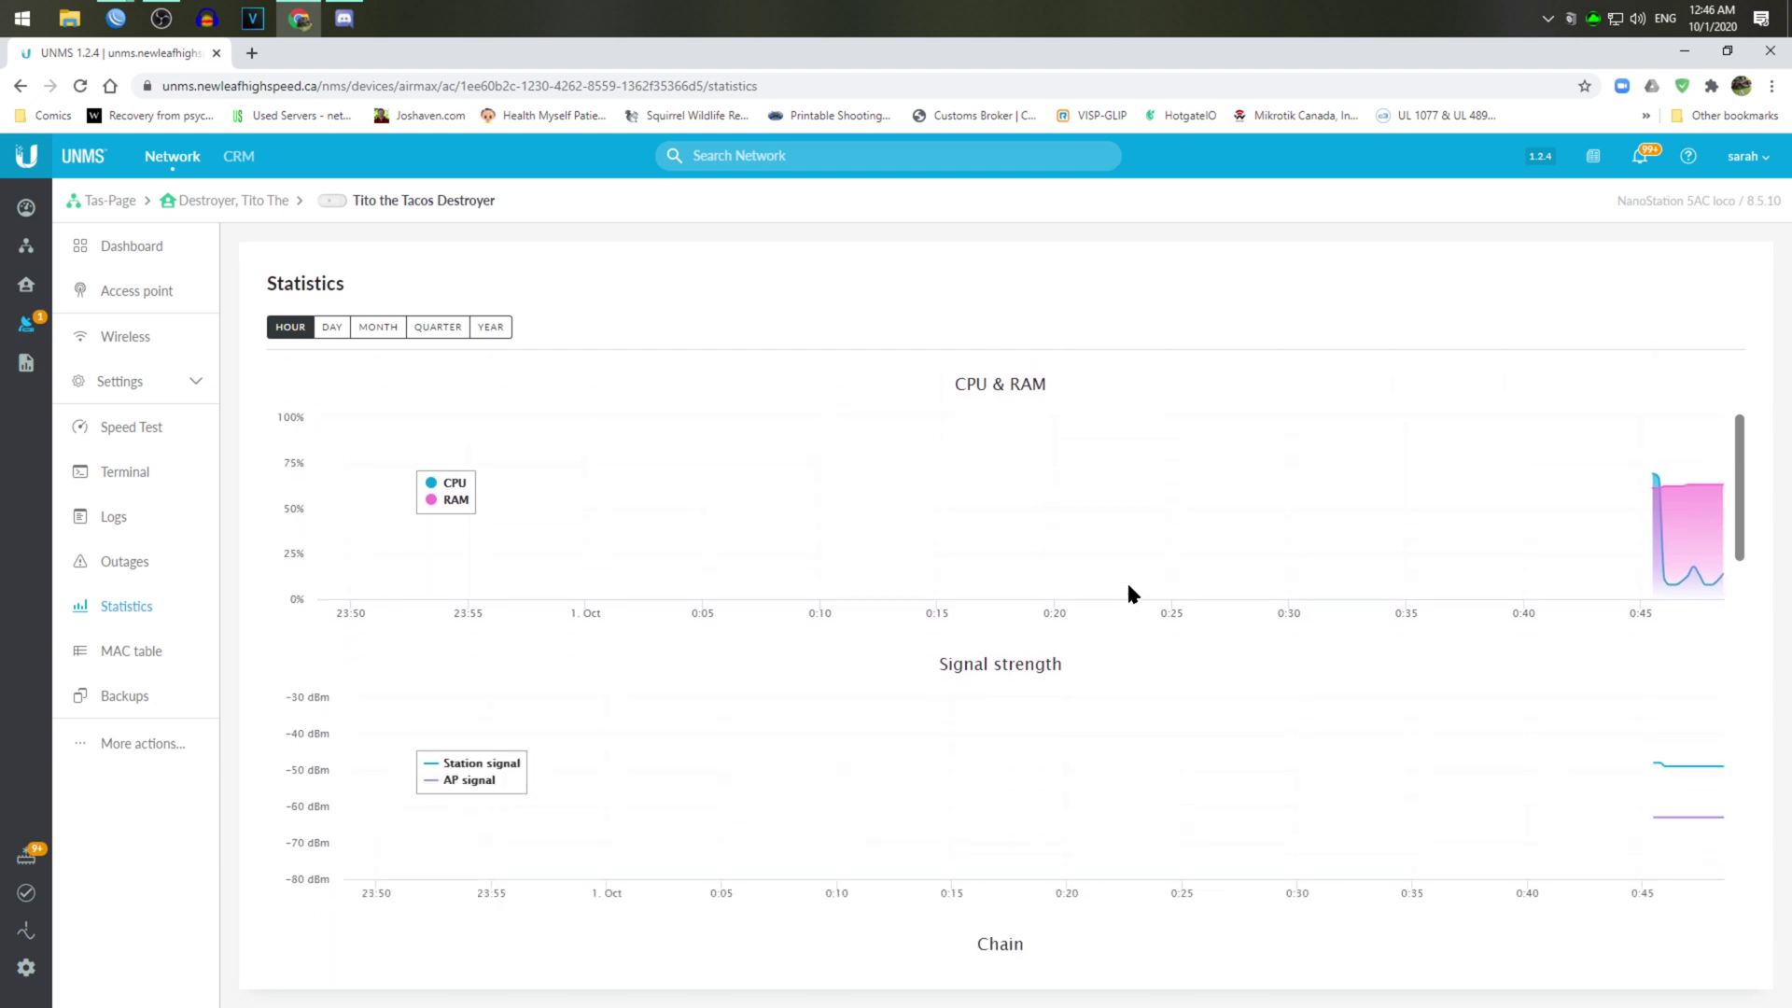
mouse_move(1694, 770)
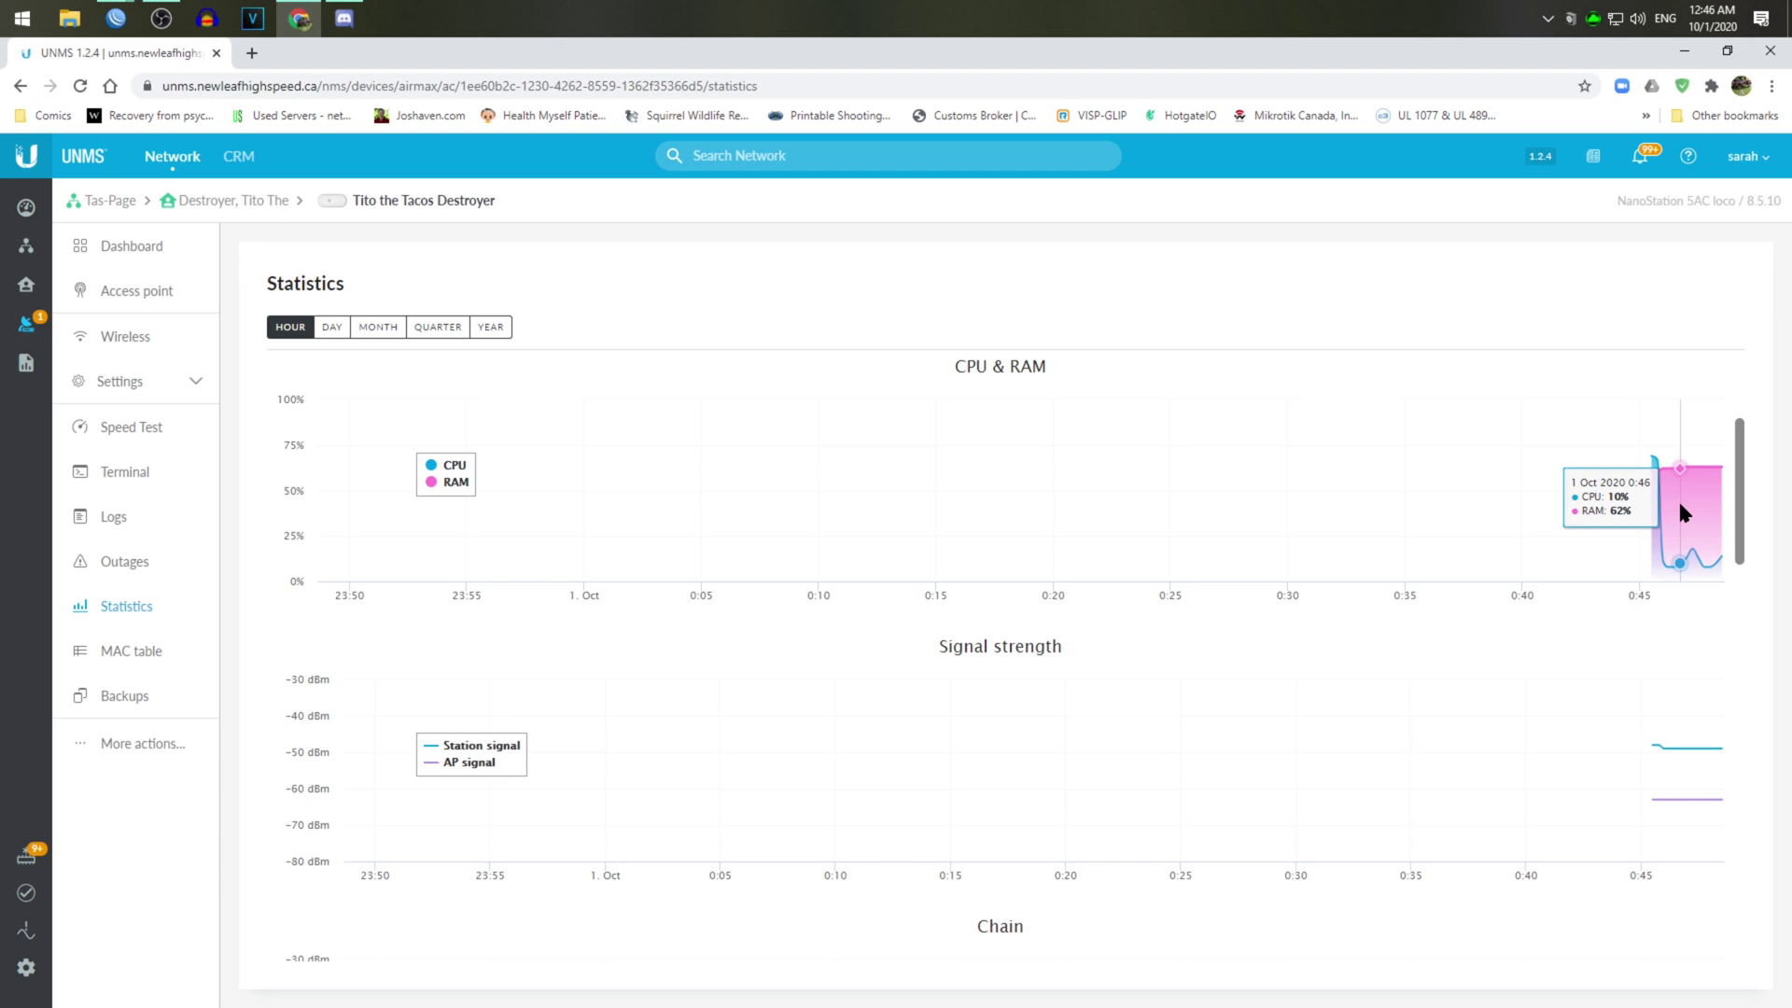
scroll(774, 843, down, 3)
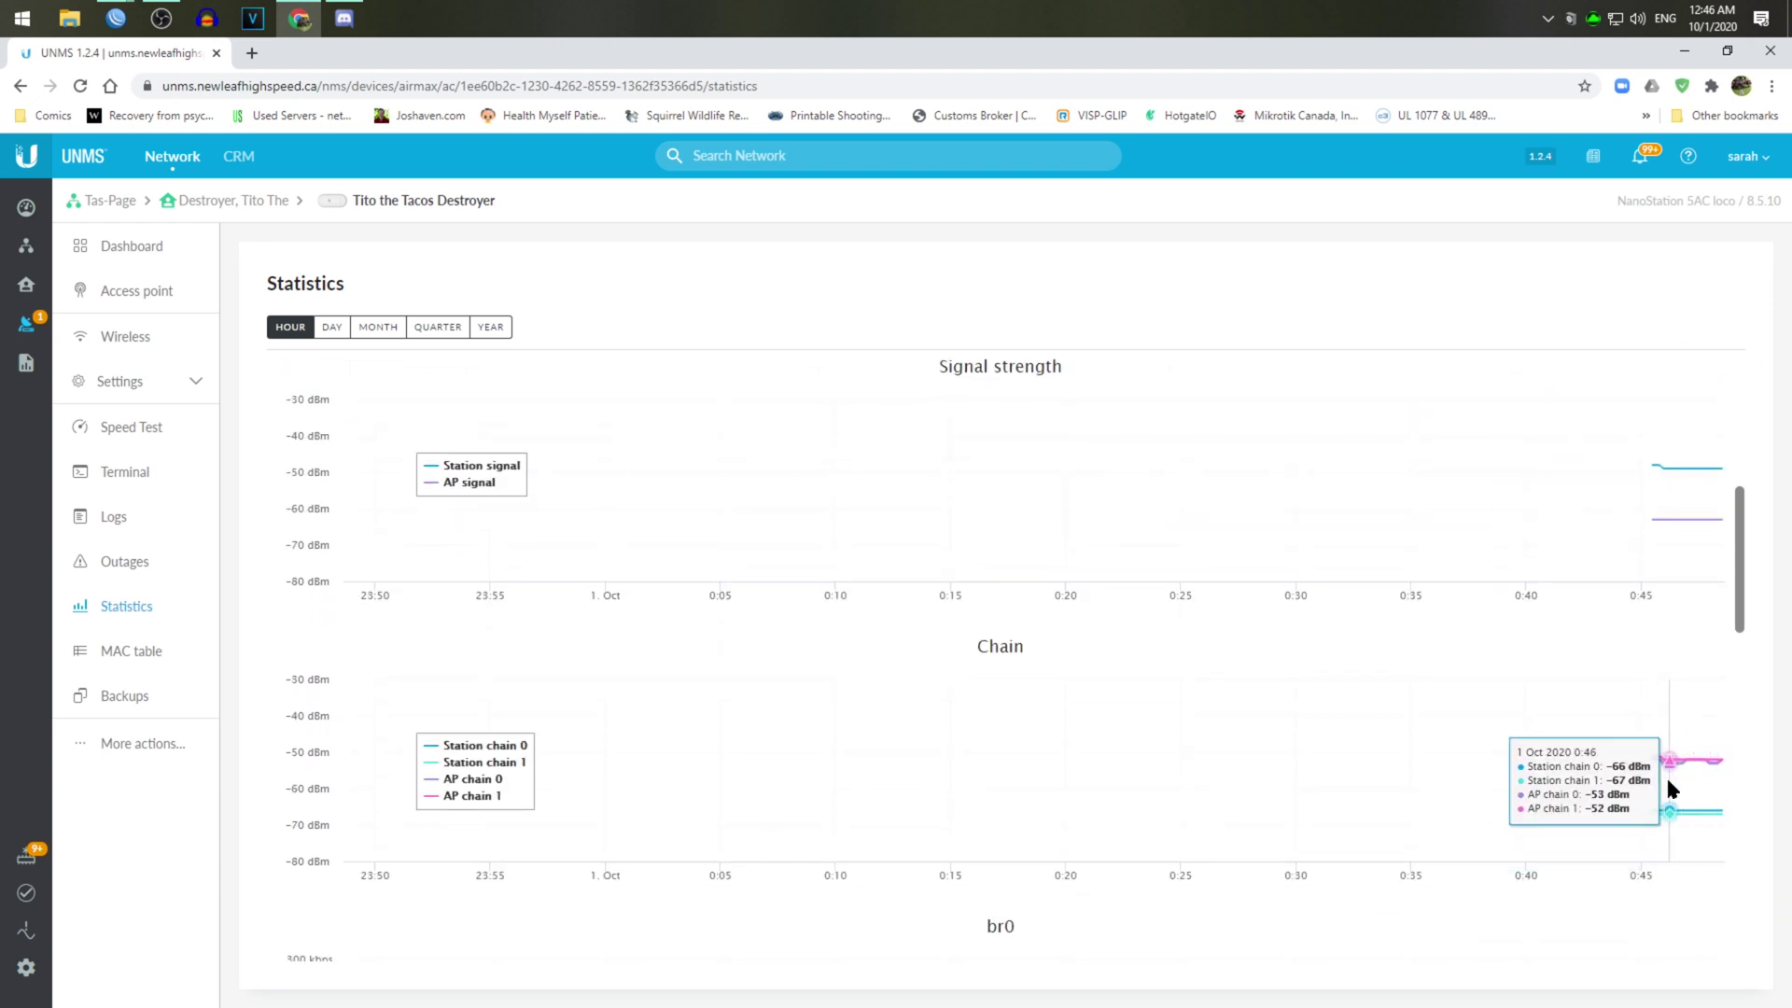
scroll(1299, 774, down, 3)
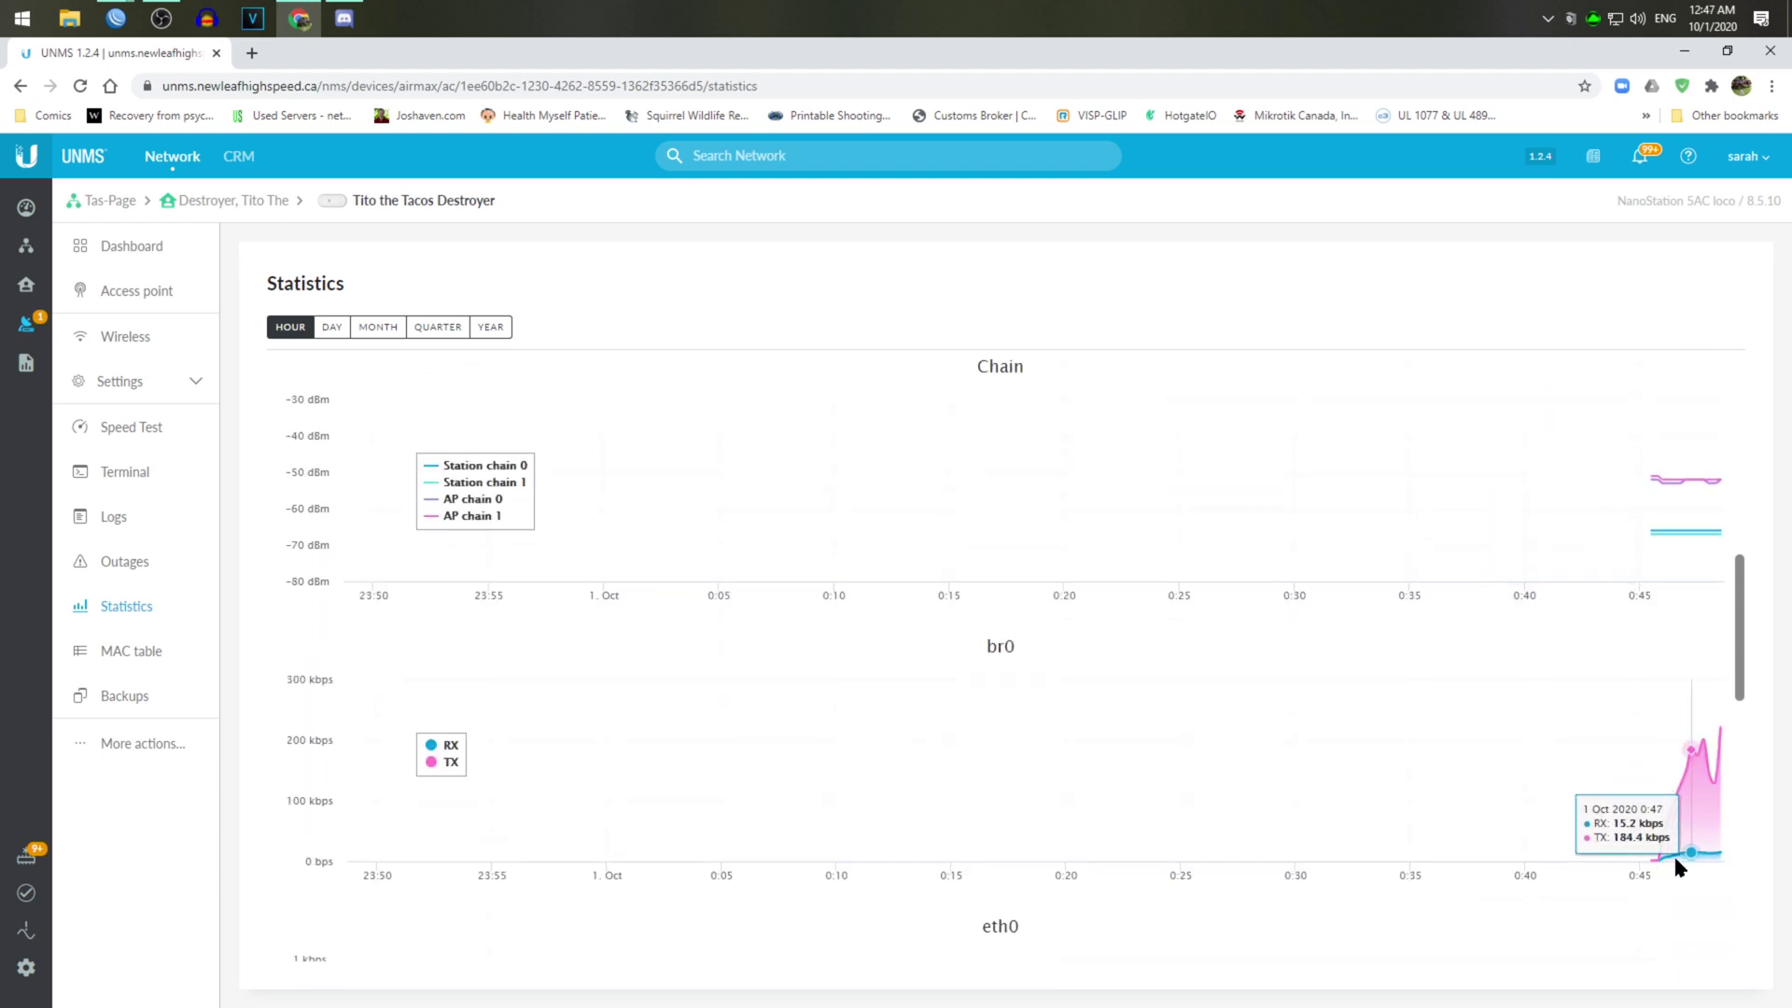
scroll(1680, 775, down, 3)
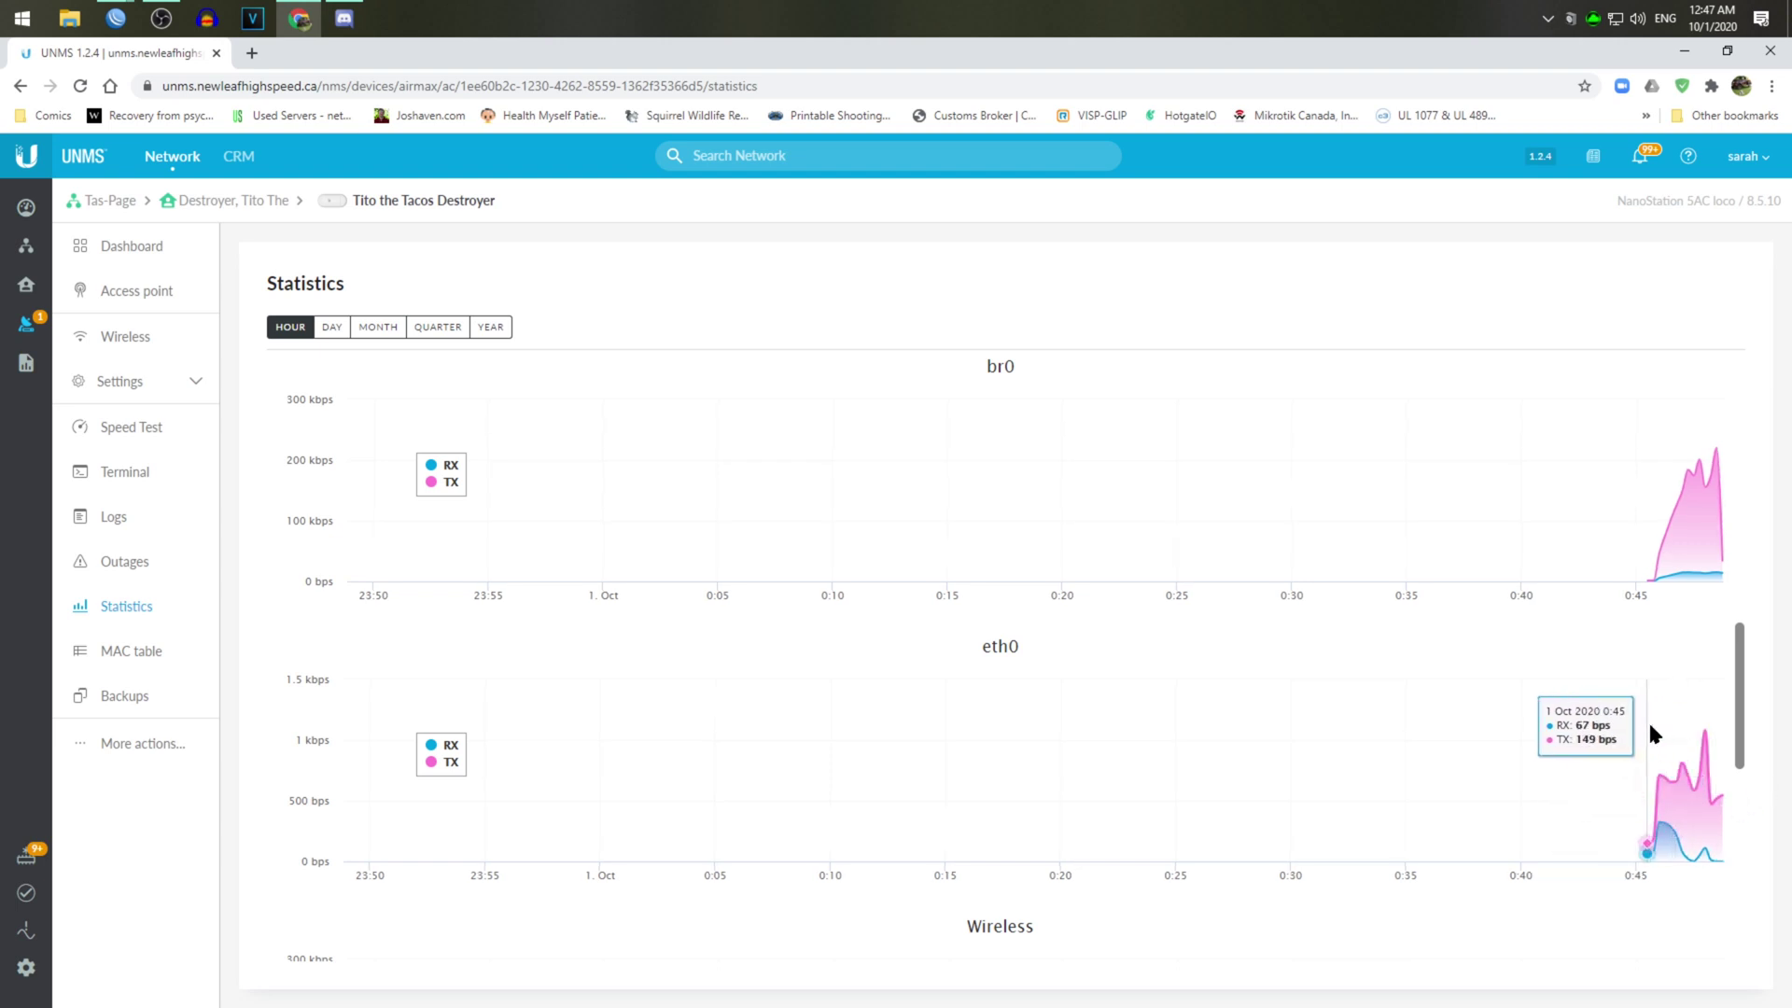
scroll(1656, 733, down, 1)
scroll(1662, 742, down, 2)
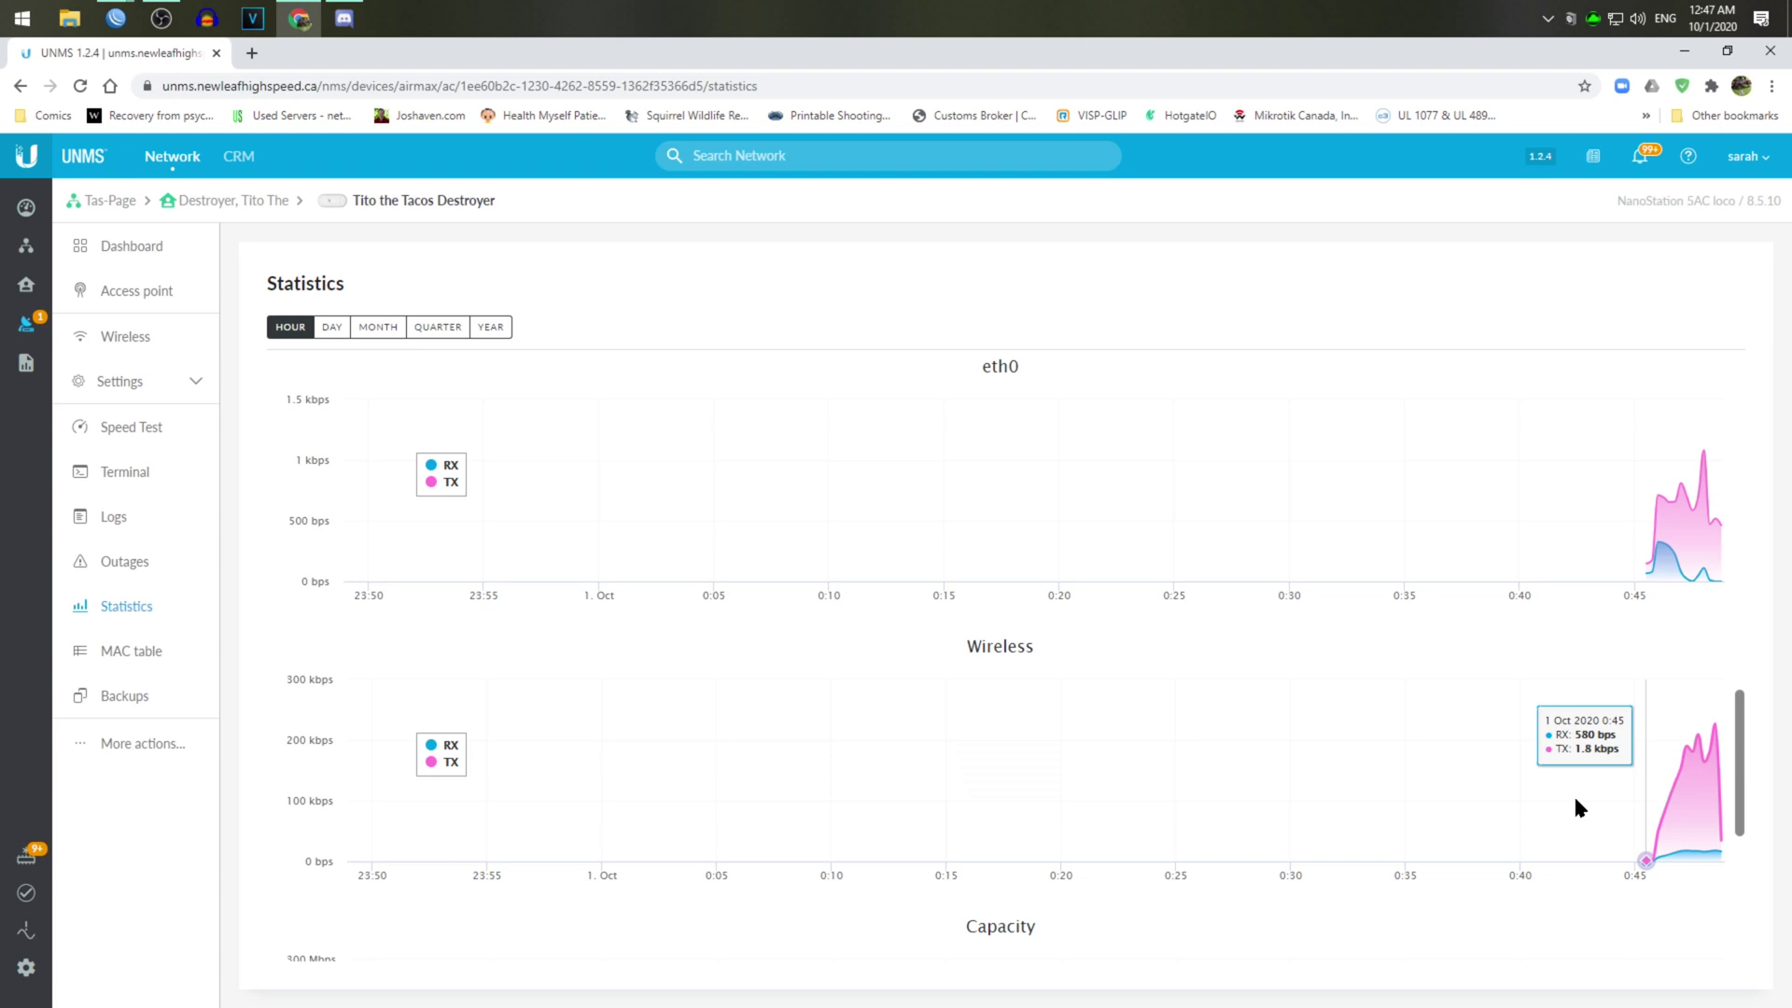
scroll(1447, 819, down, 5)
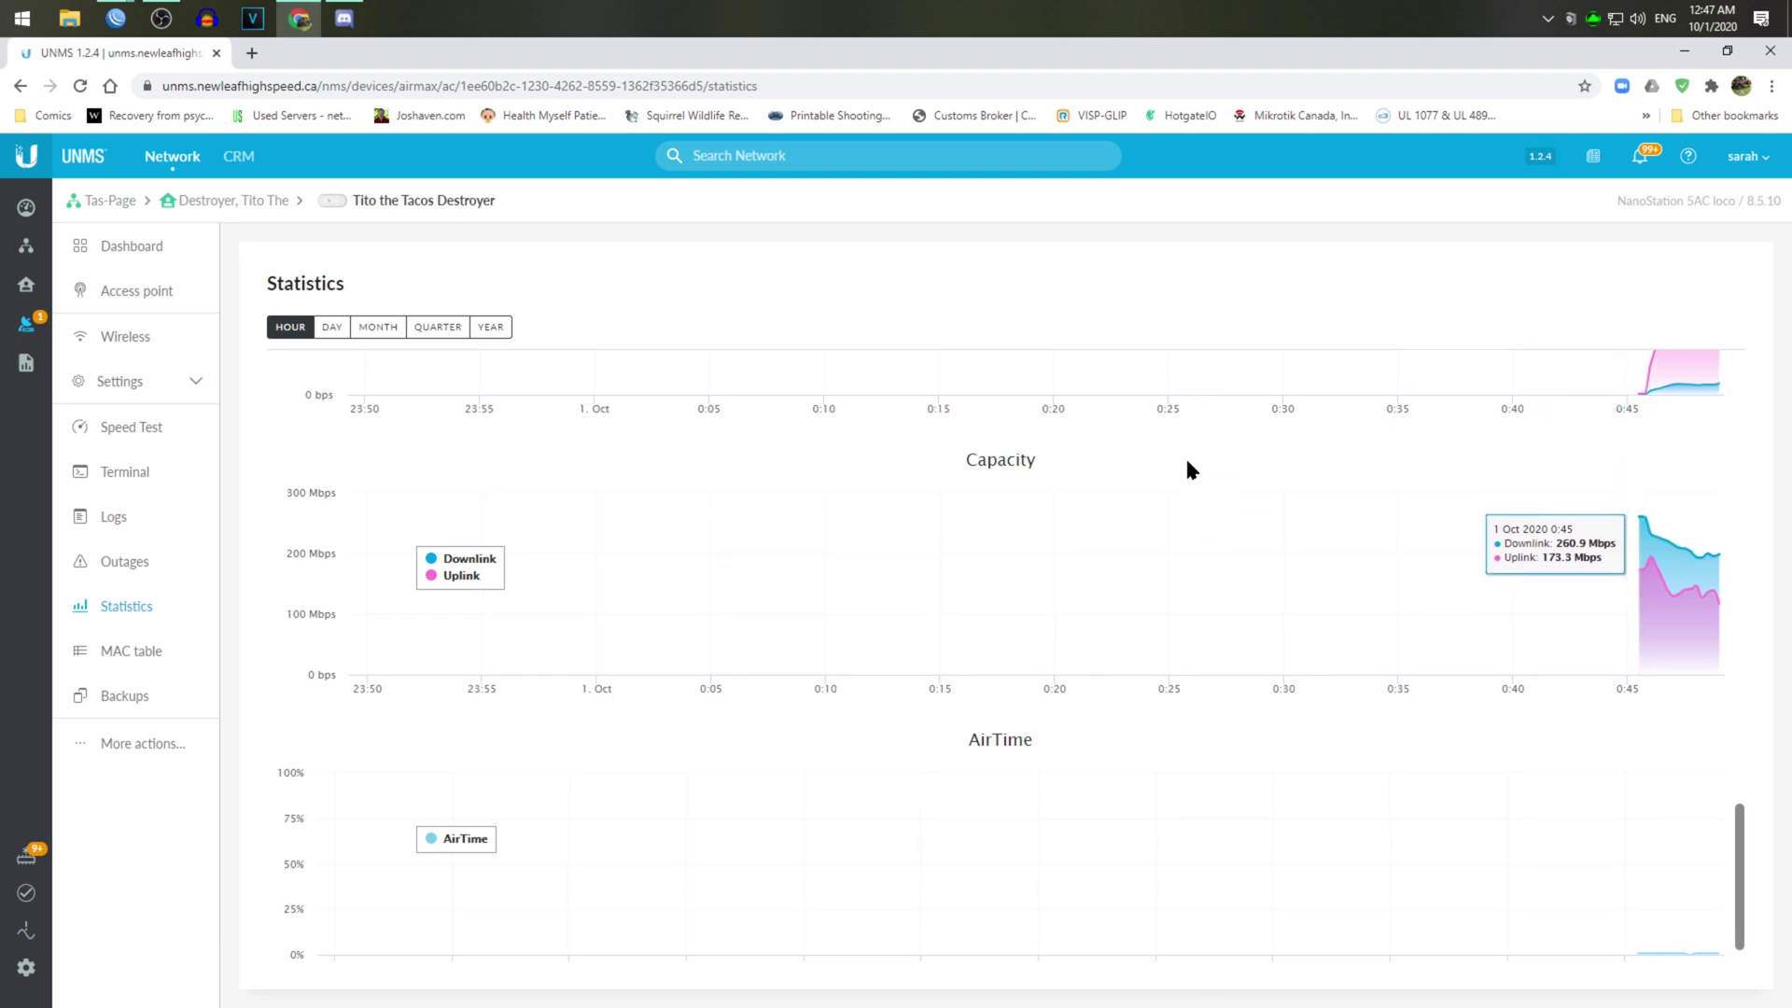
scroll(1733, 828, up, 1)
drag(1734, 828, 1720, 389)
scroll(1763, 680, down, 20)
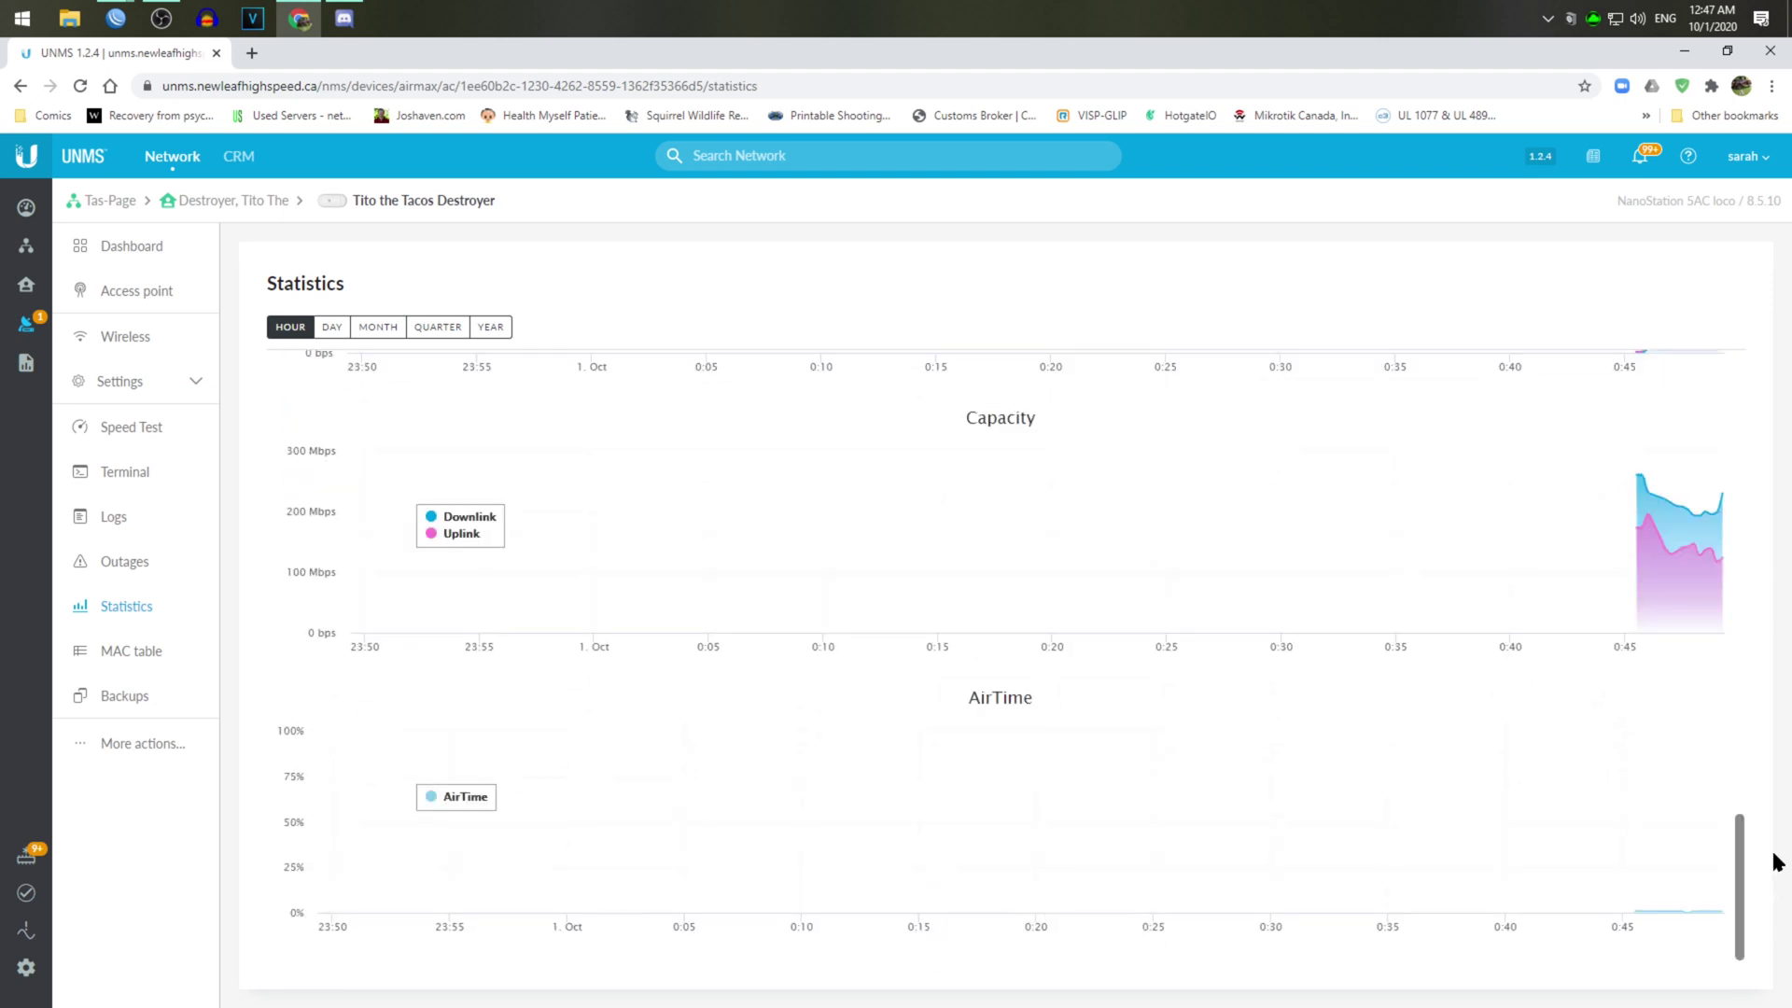
drag(1741, 863, 1782, 367)
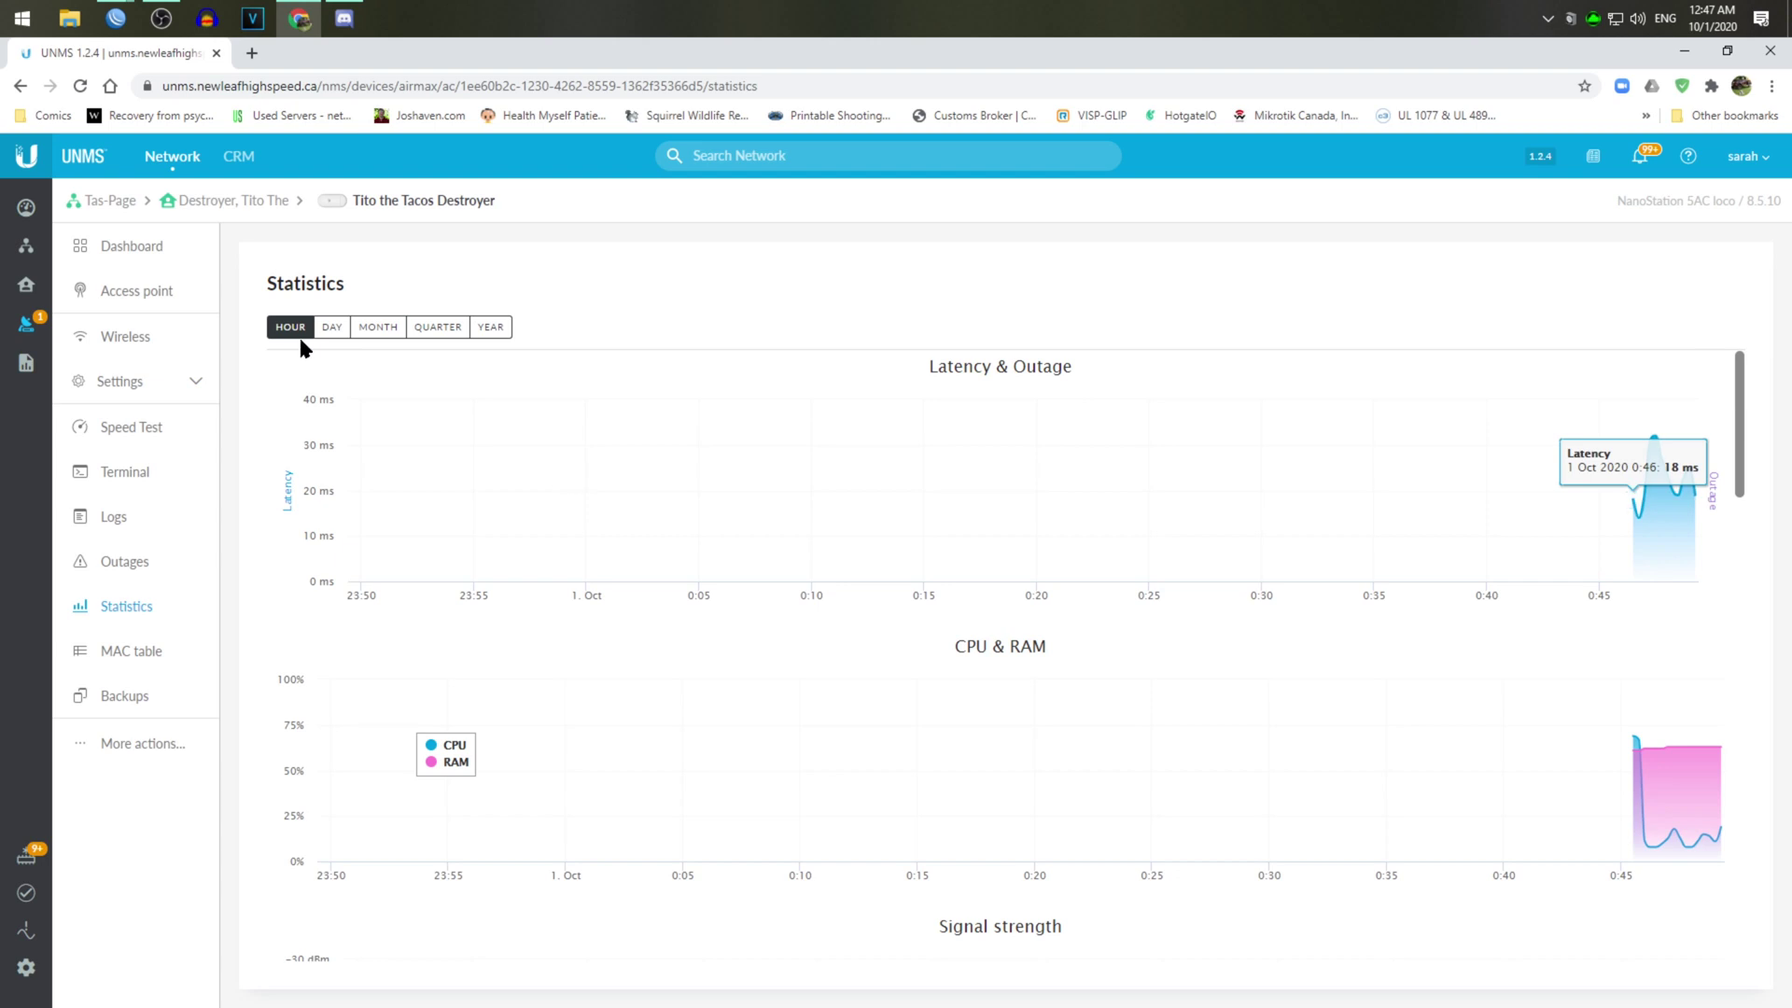
Open the NanoStation's airOS 8 dashboard at 10.72.0.106 and scroll to its firmware v8.5.10 details
click(139, 747)
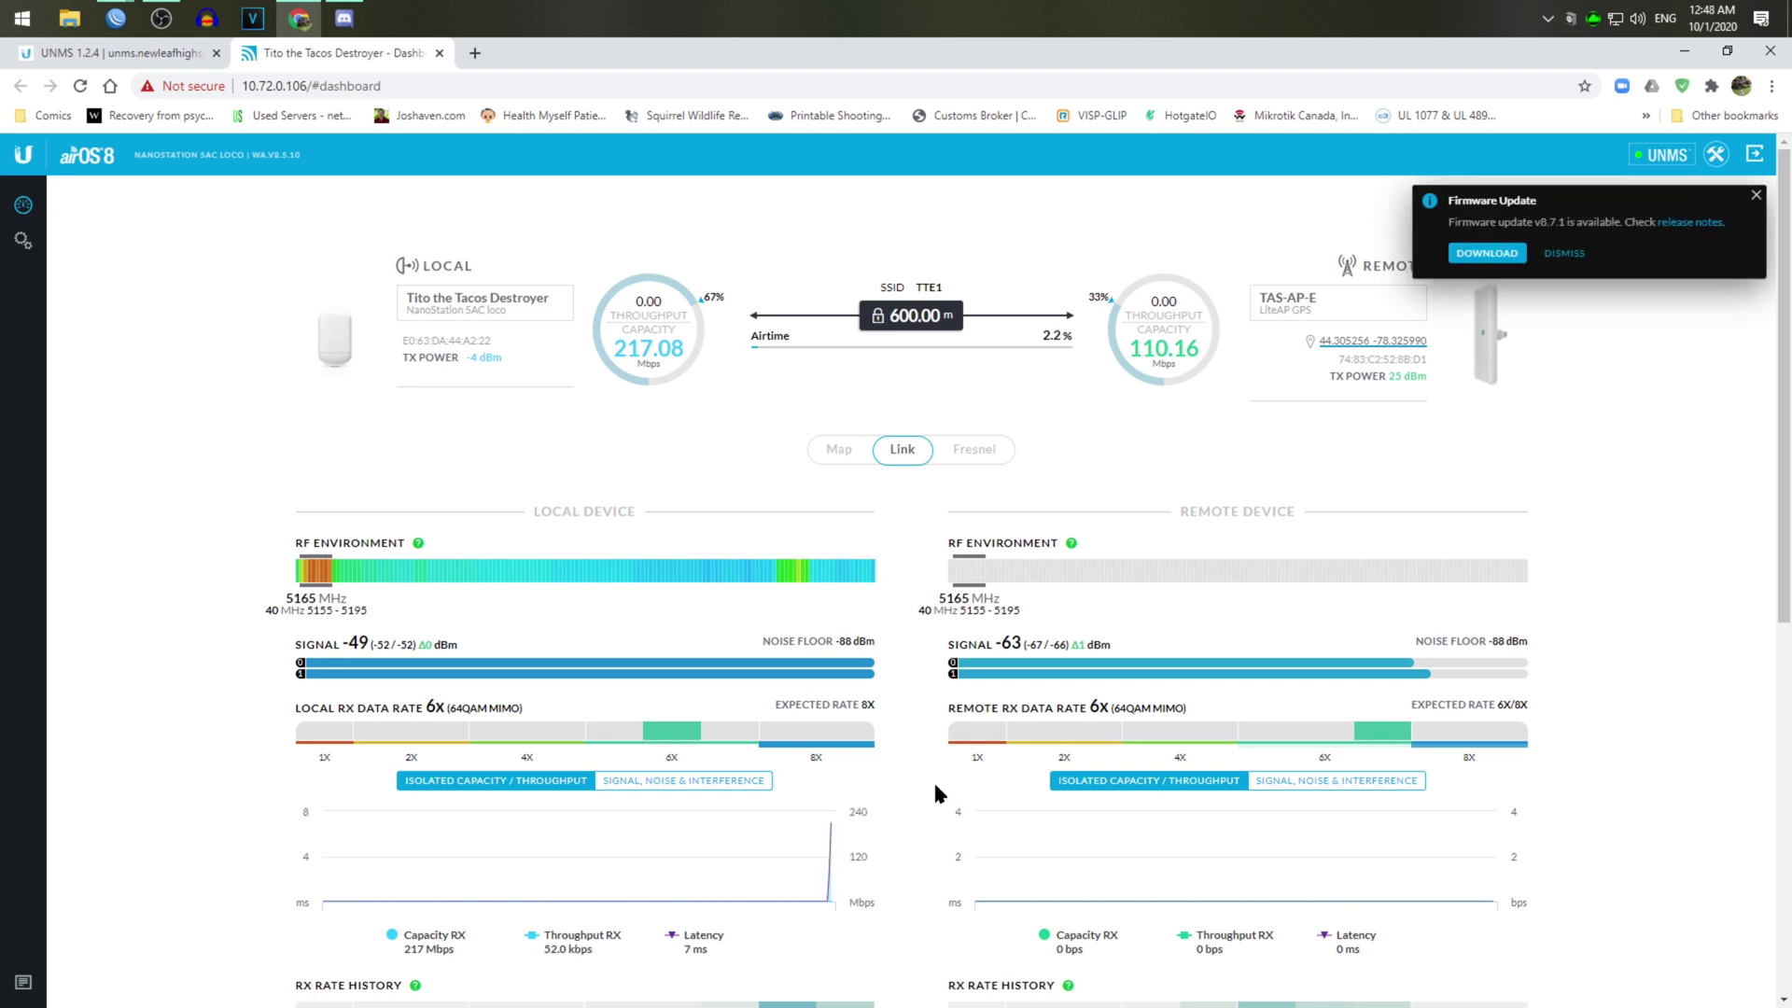
scroll(708, 629, down, 6)
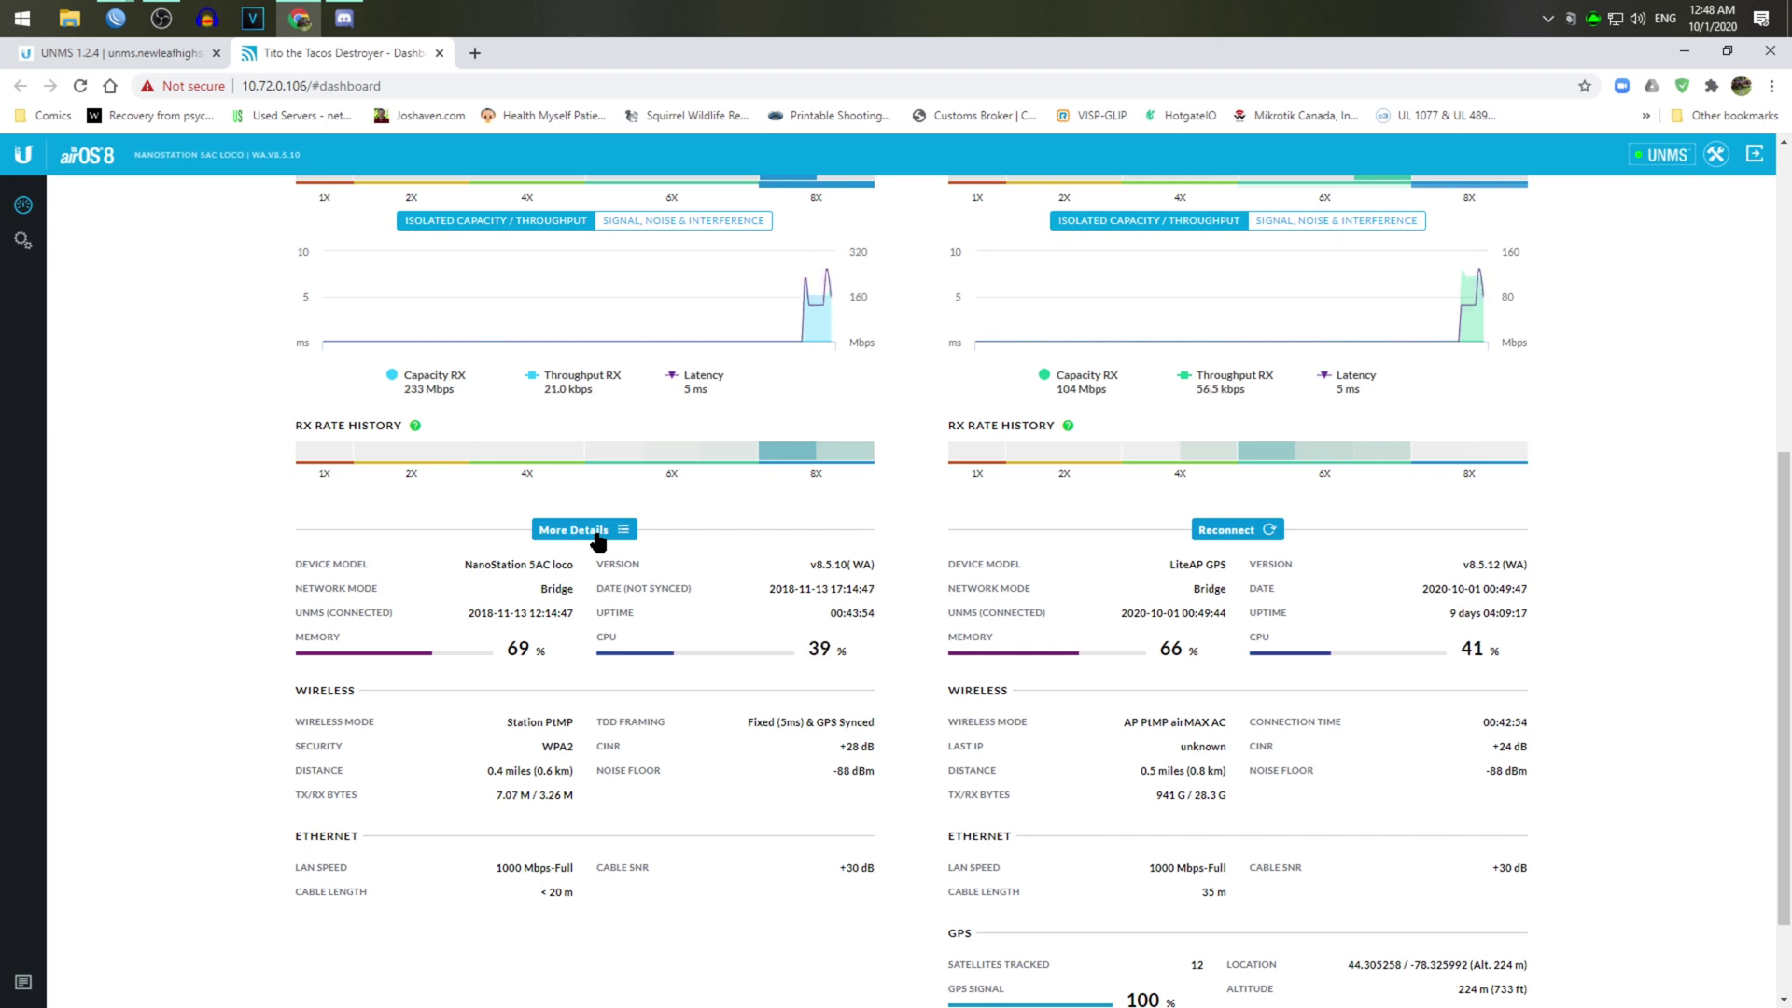
Open the device's More Details and review its 7-entry bridge table sorted by interface
click(595, 534)
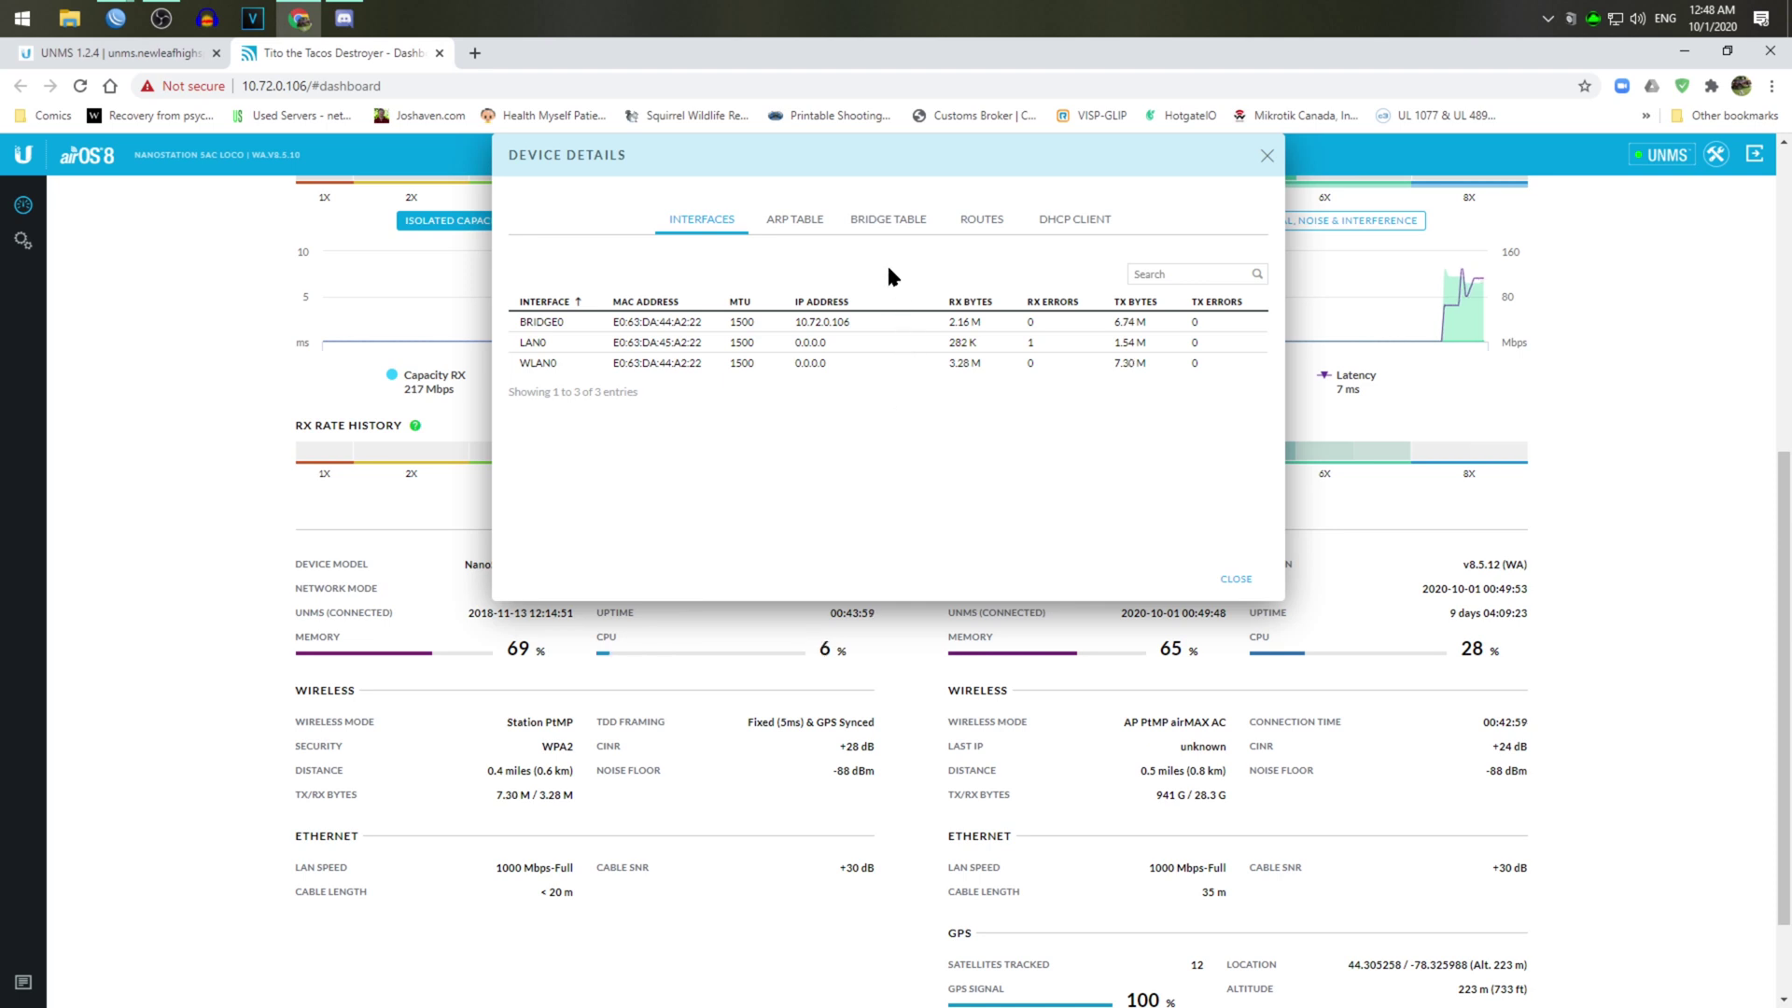
click(868, 222)
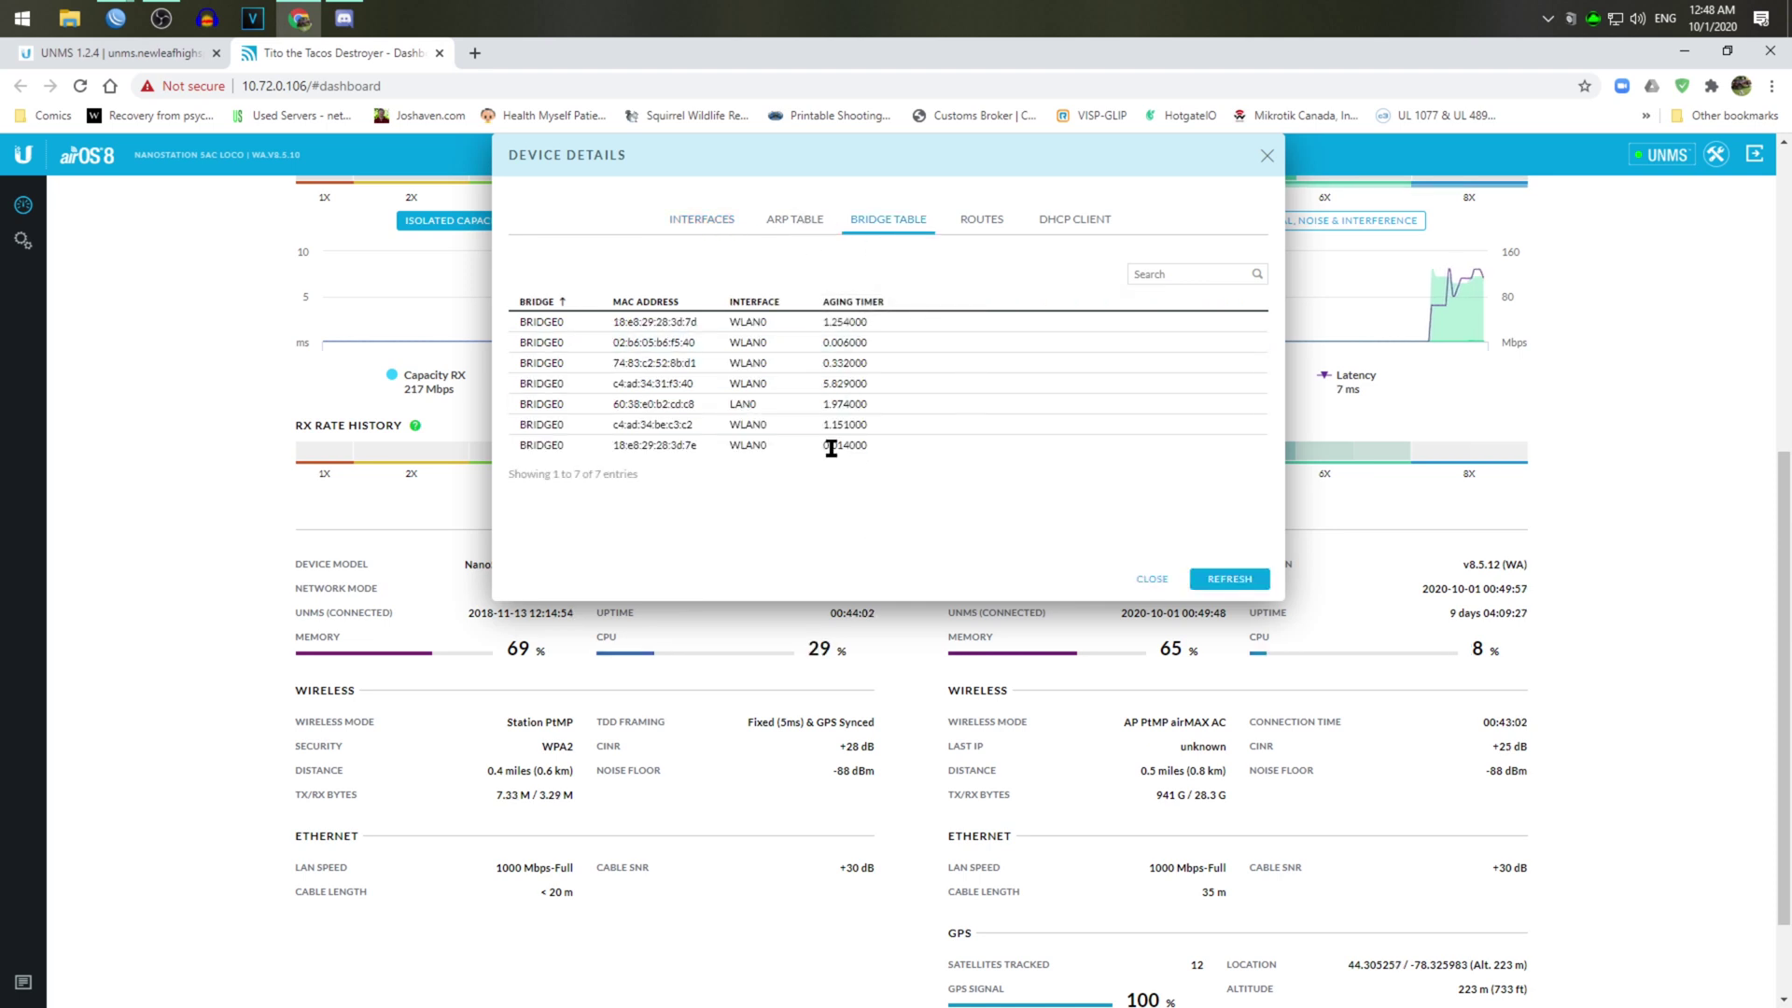
click(784, 302)
click(795, 219)
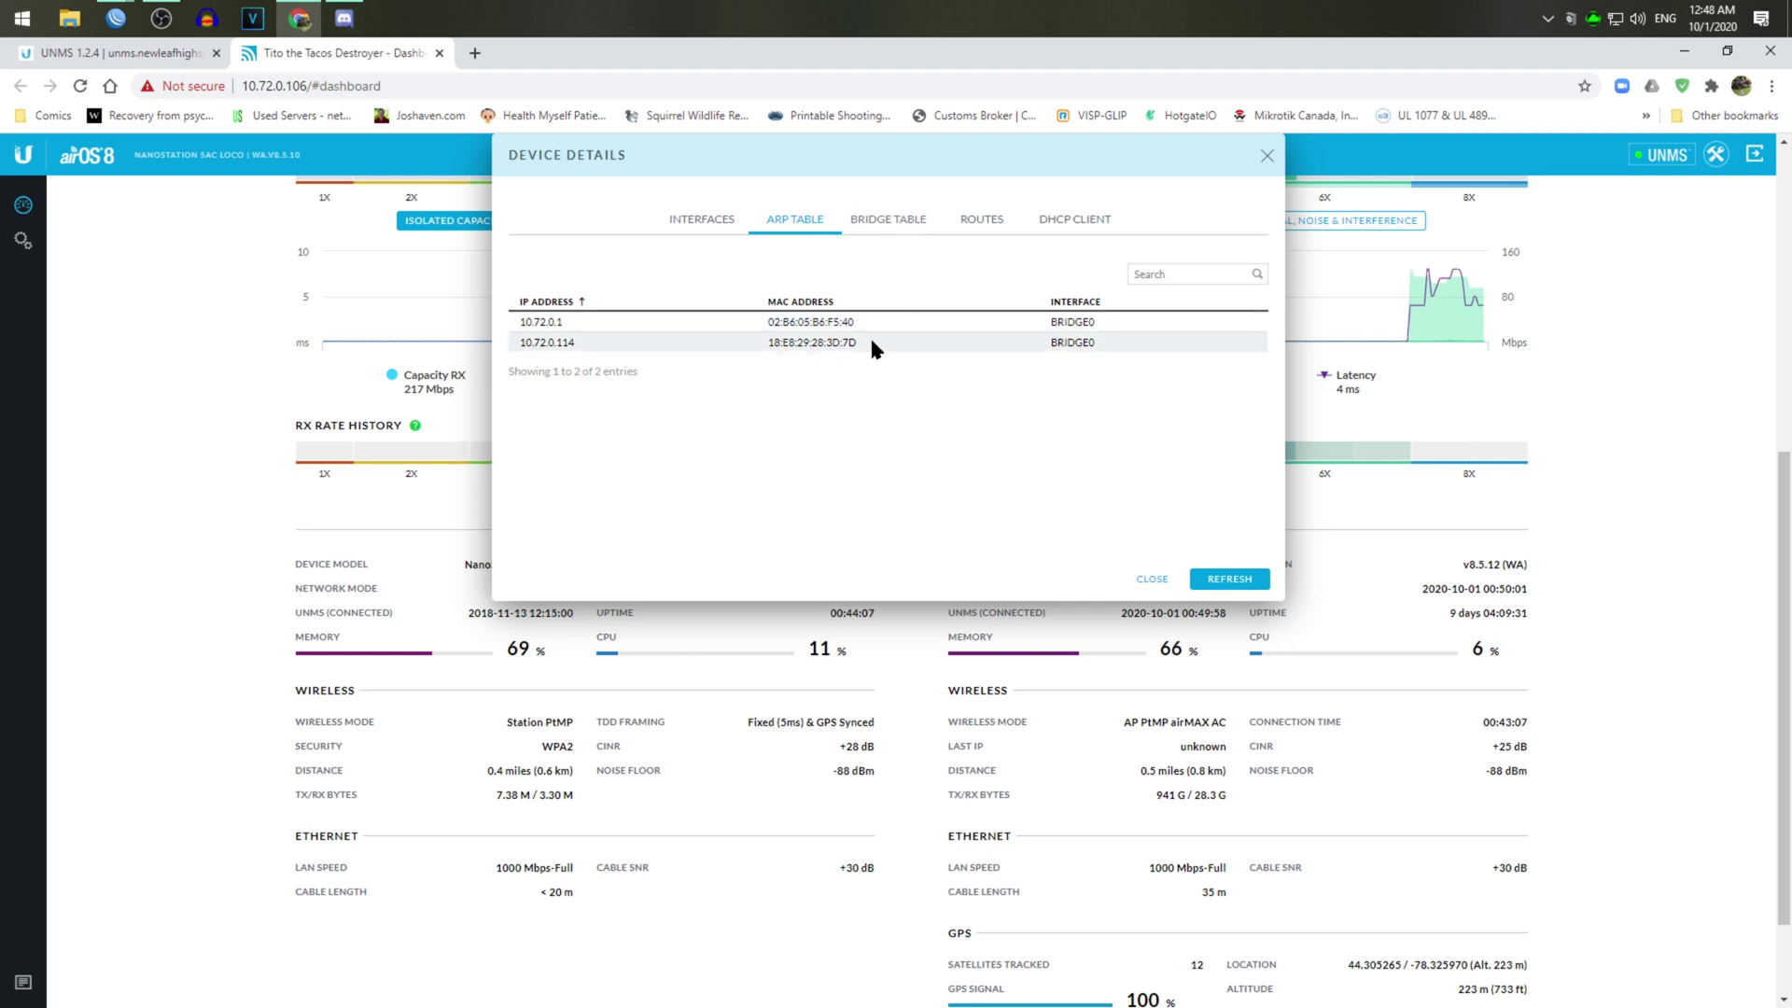
click(888, 220)
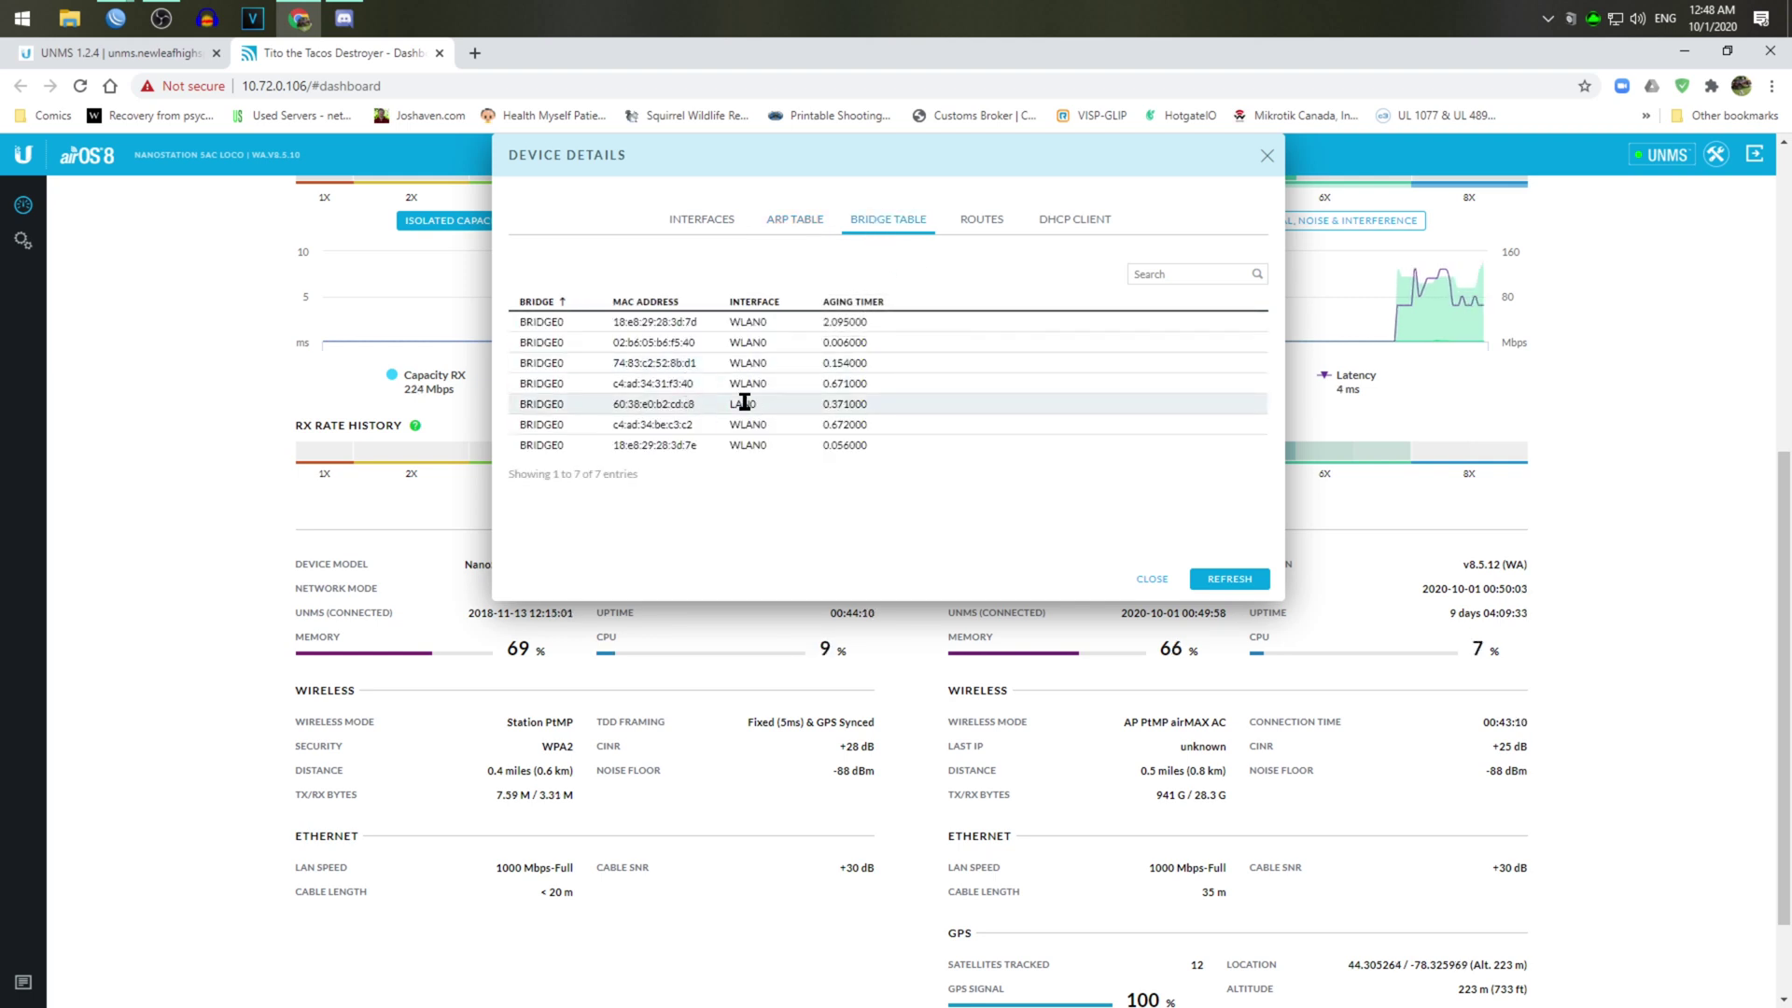
Copy the MAC address learned on LAN0 and close the device details
drag(698, 403, 611, 403)
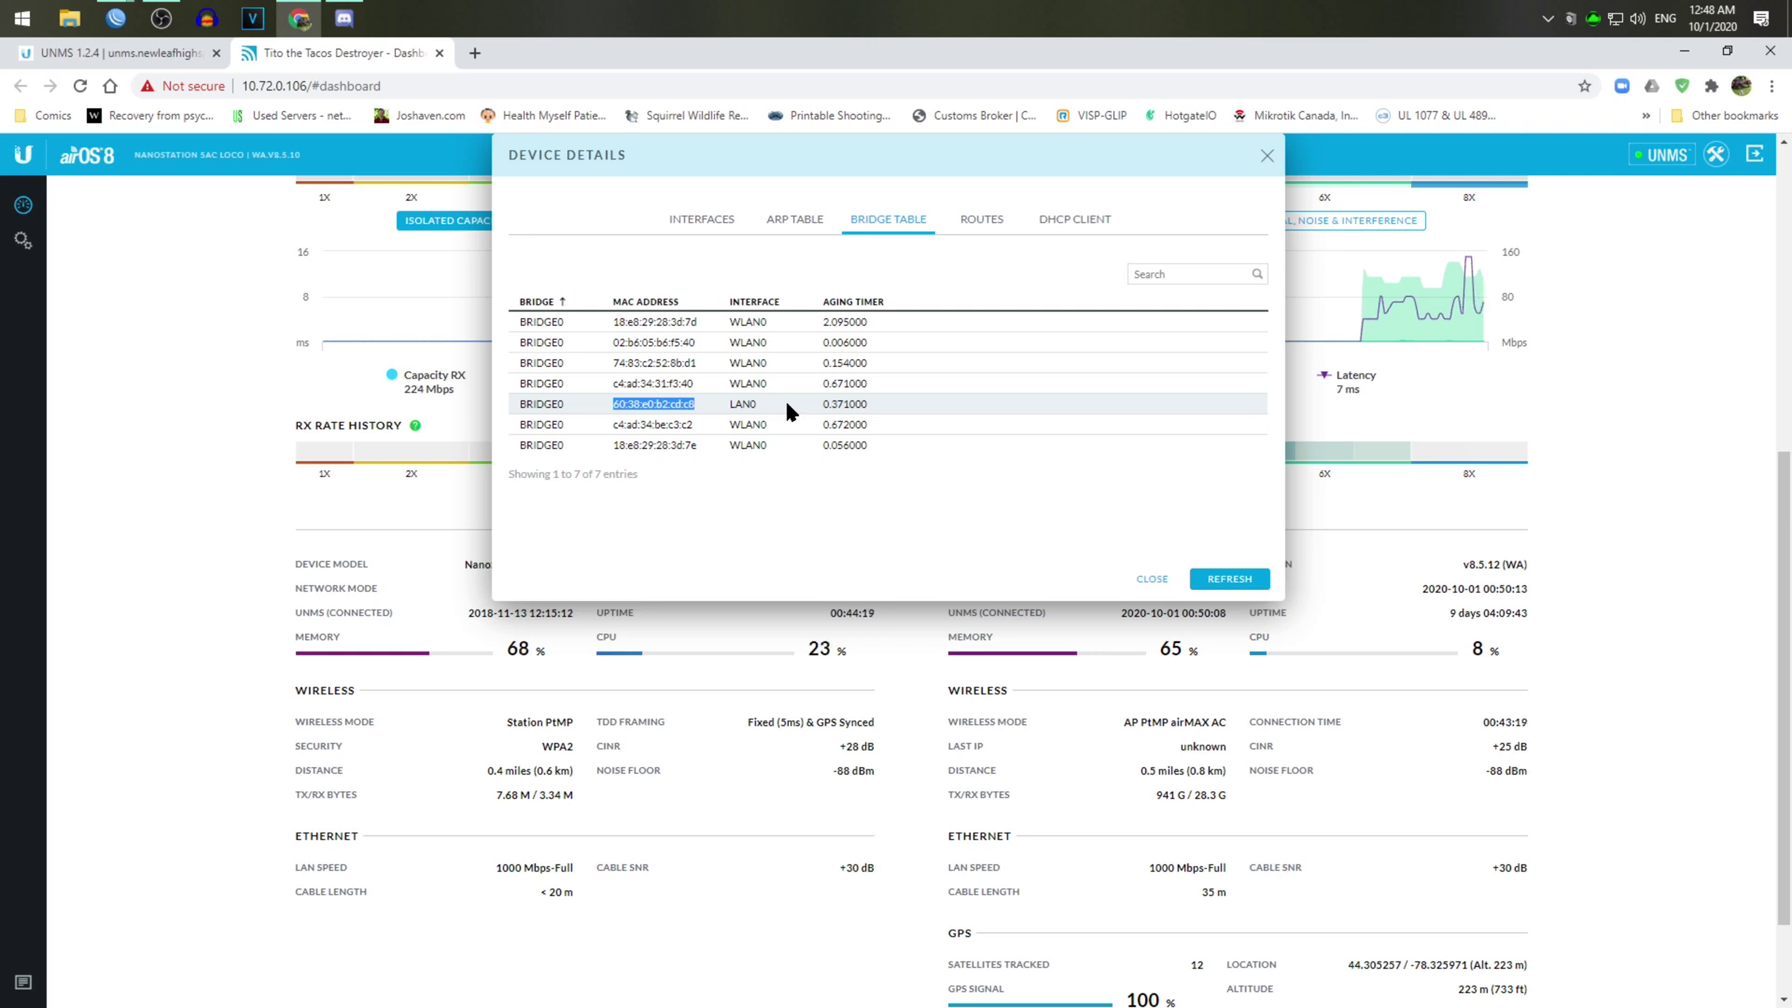
right_click(688, 405)
click(707, 416)
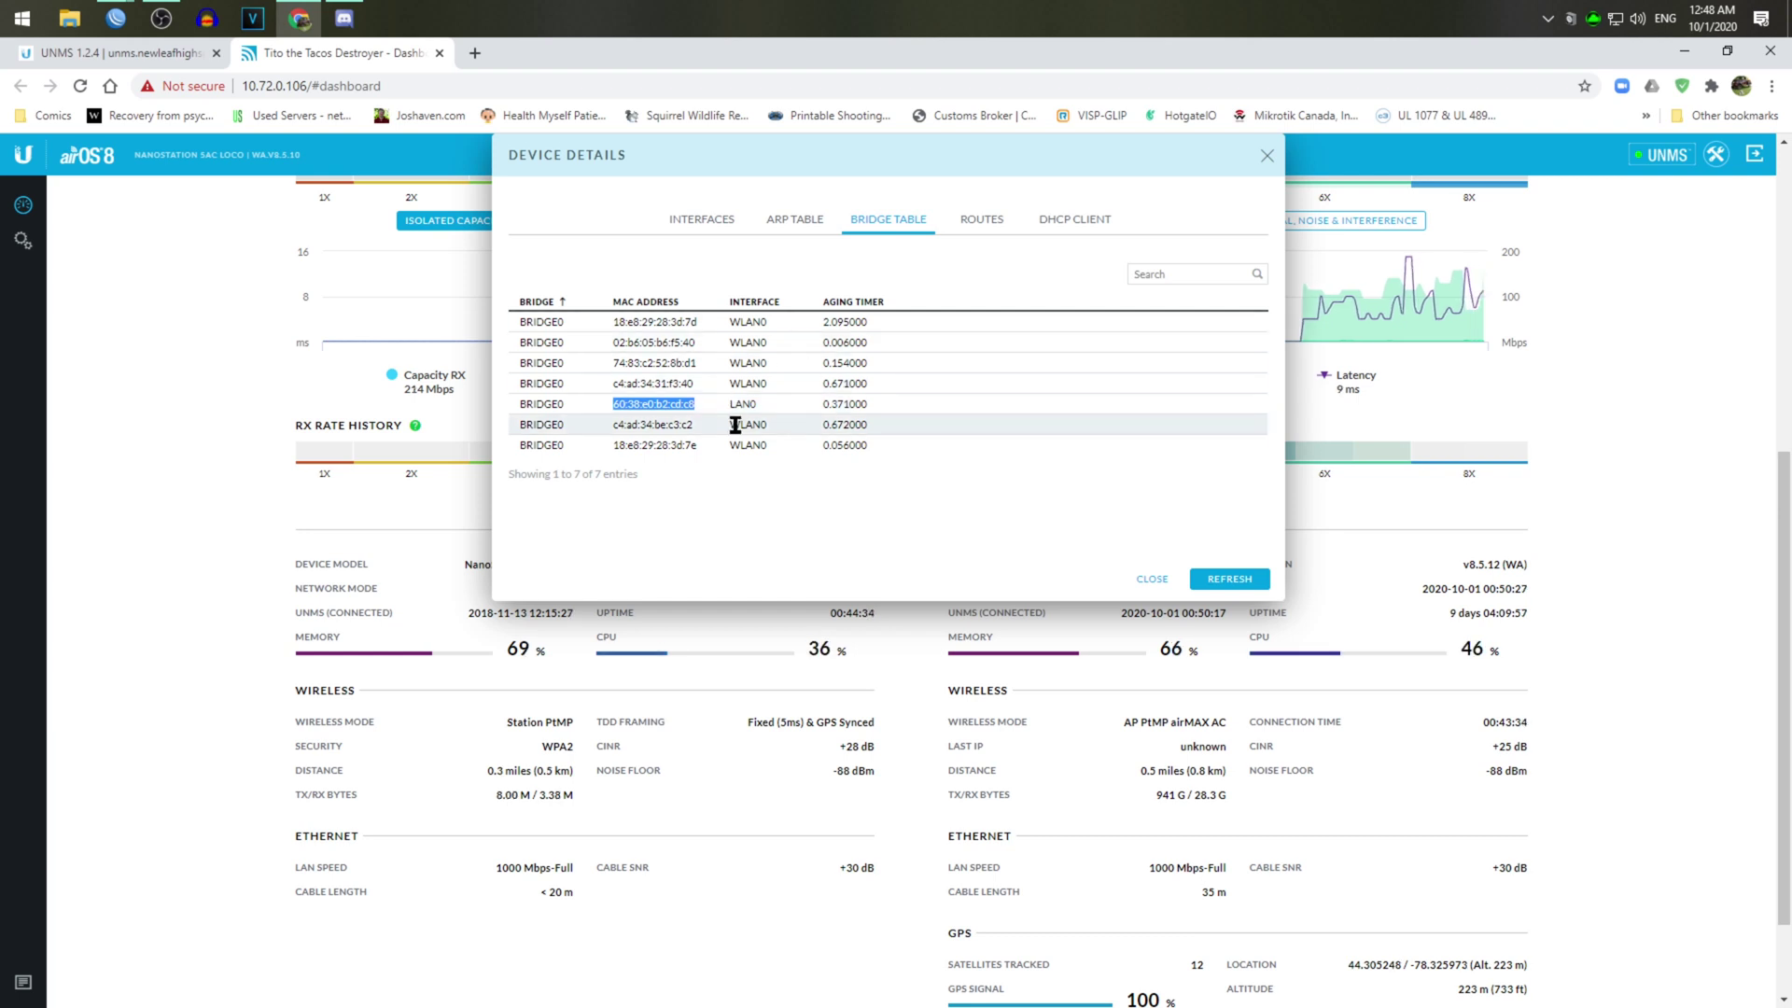
right_click(676, 418)
click(714, 431)
click(1151, 579)
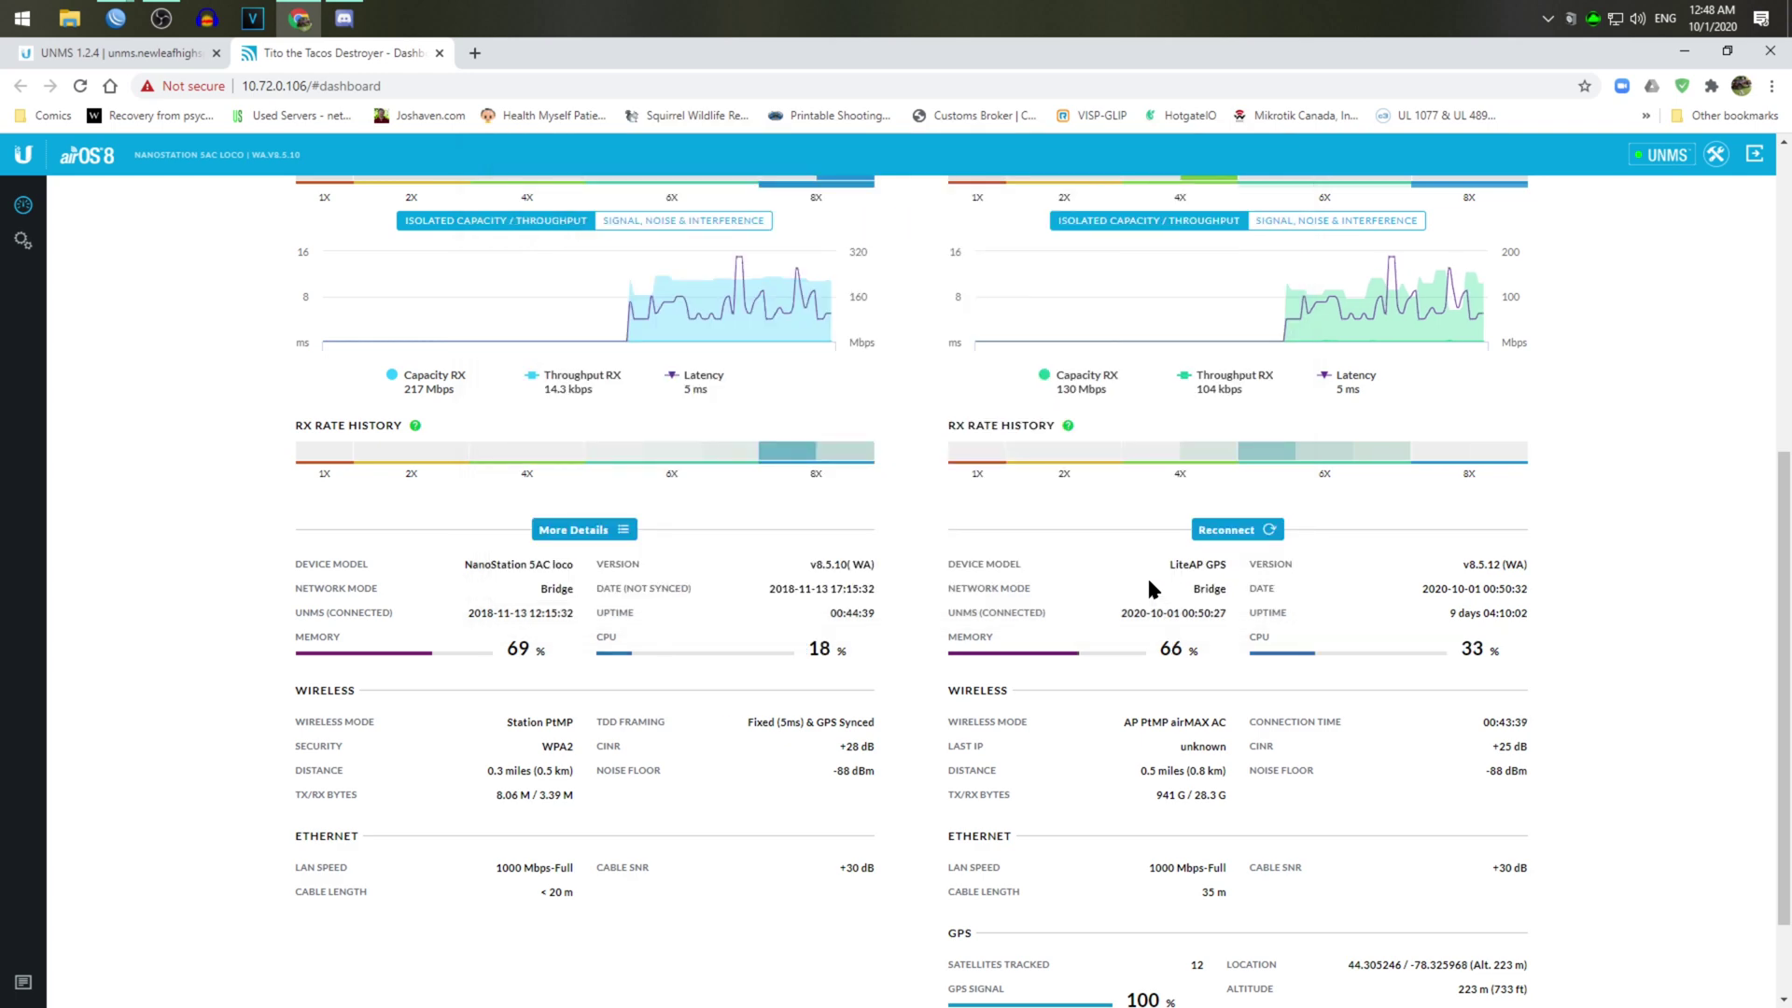
In WinBox, close the Queue List and open the IP > DHCP Server leases
mouse_move(115, 18)
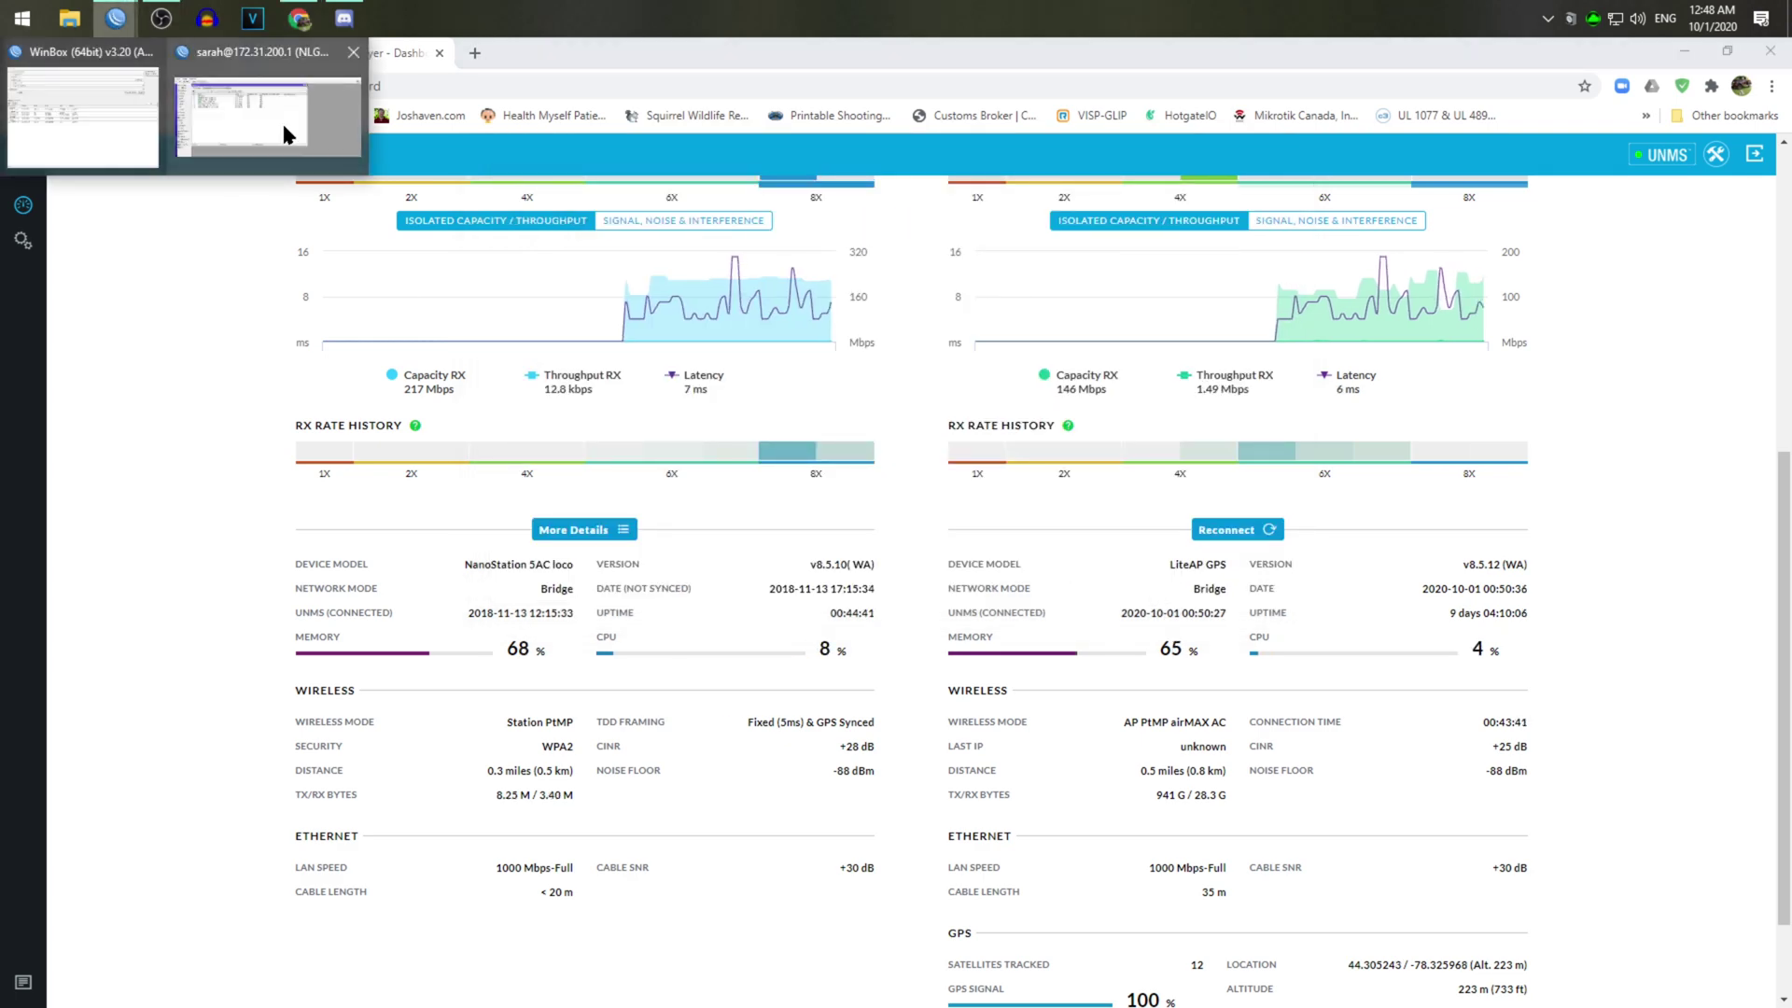
click(288, 135)
click(1187, 229)
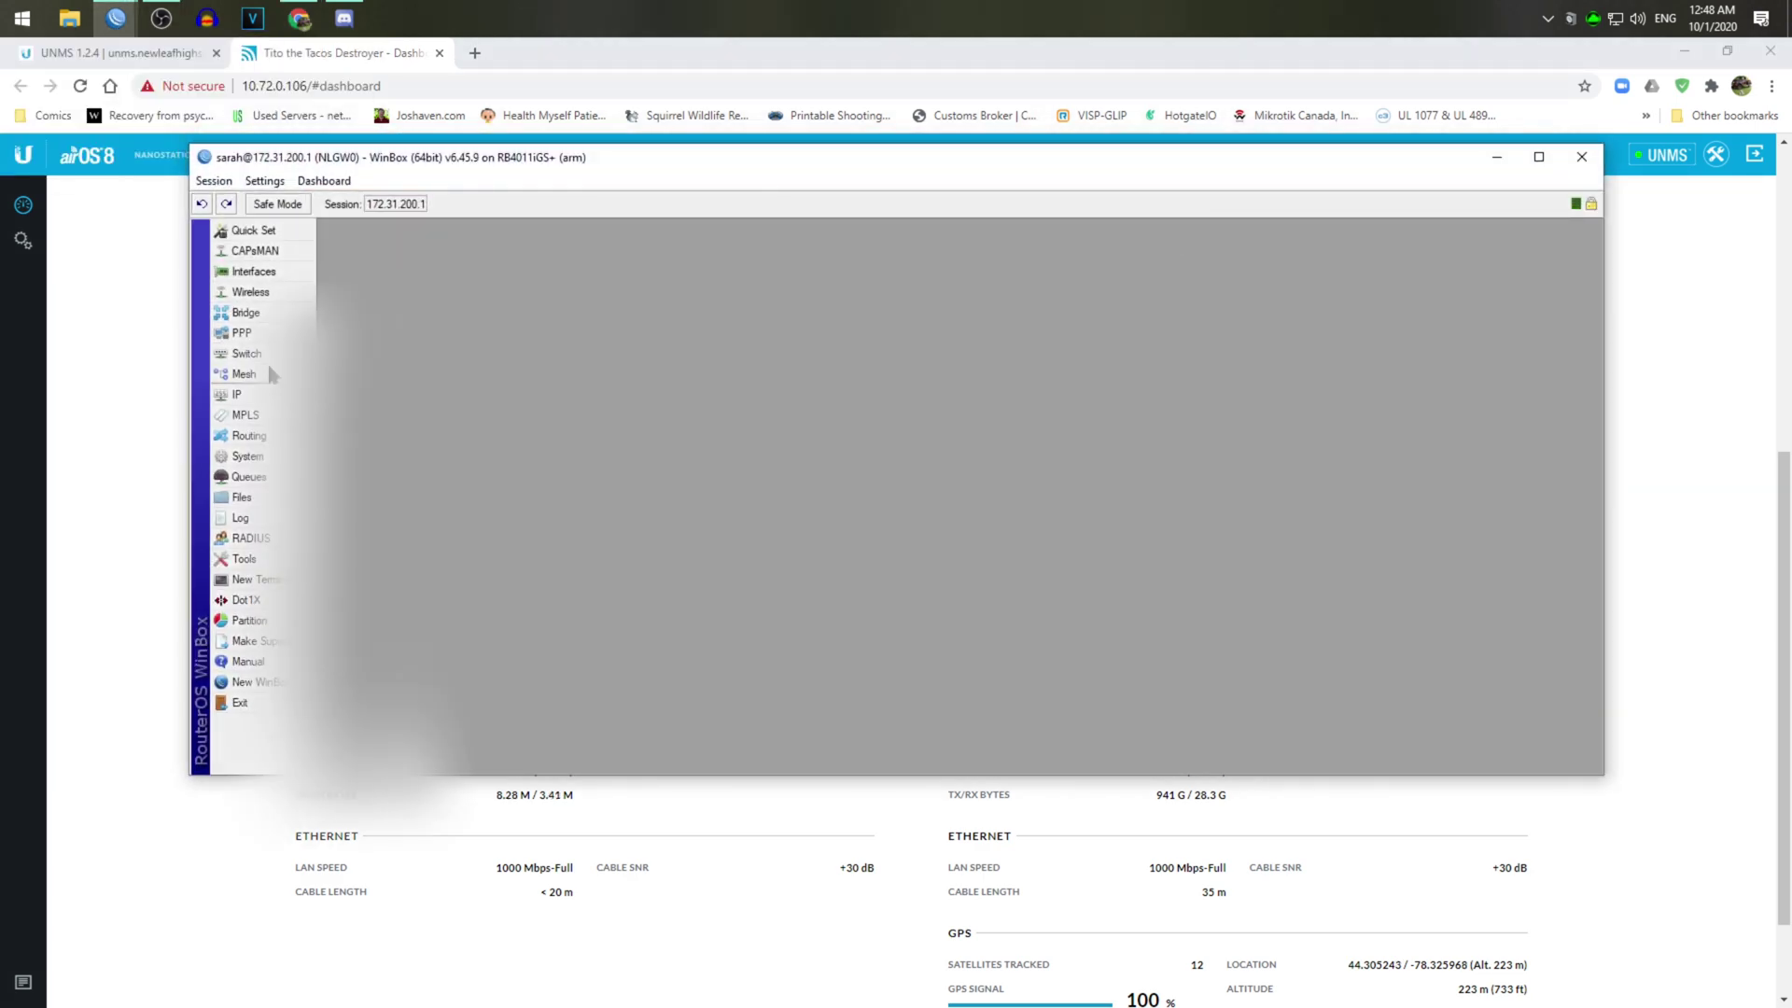
click(271, 388)
click(355, 520)
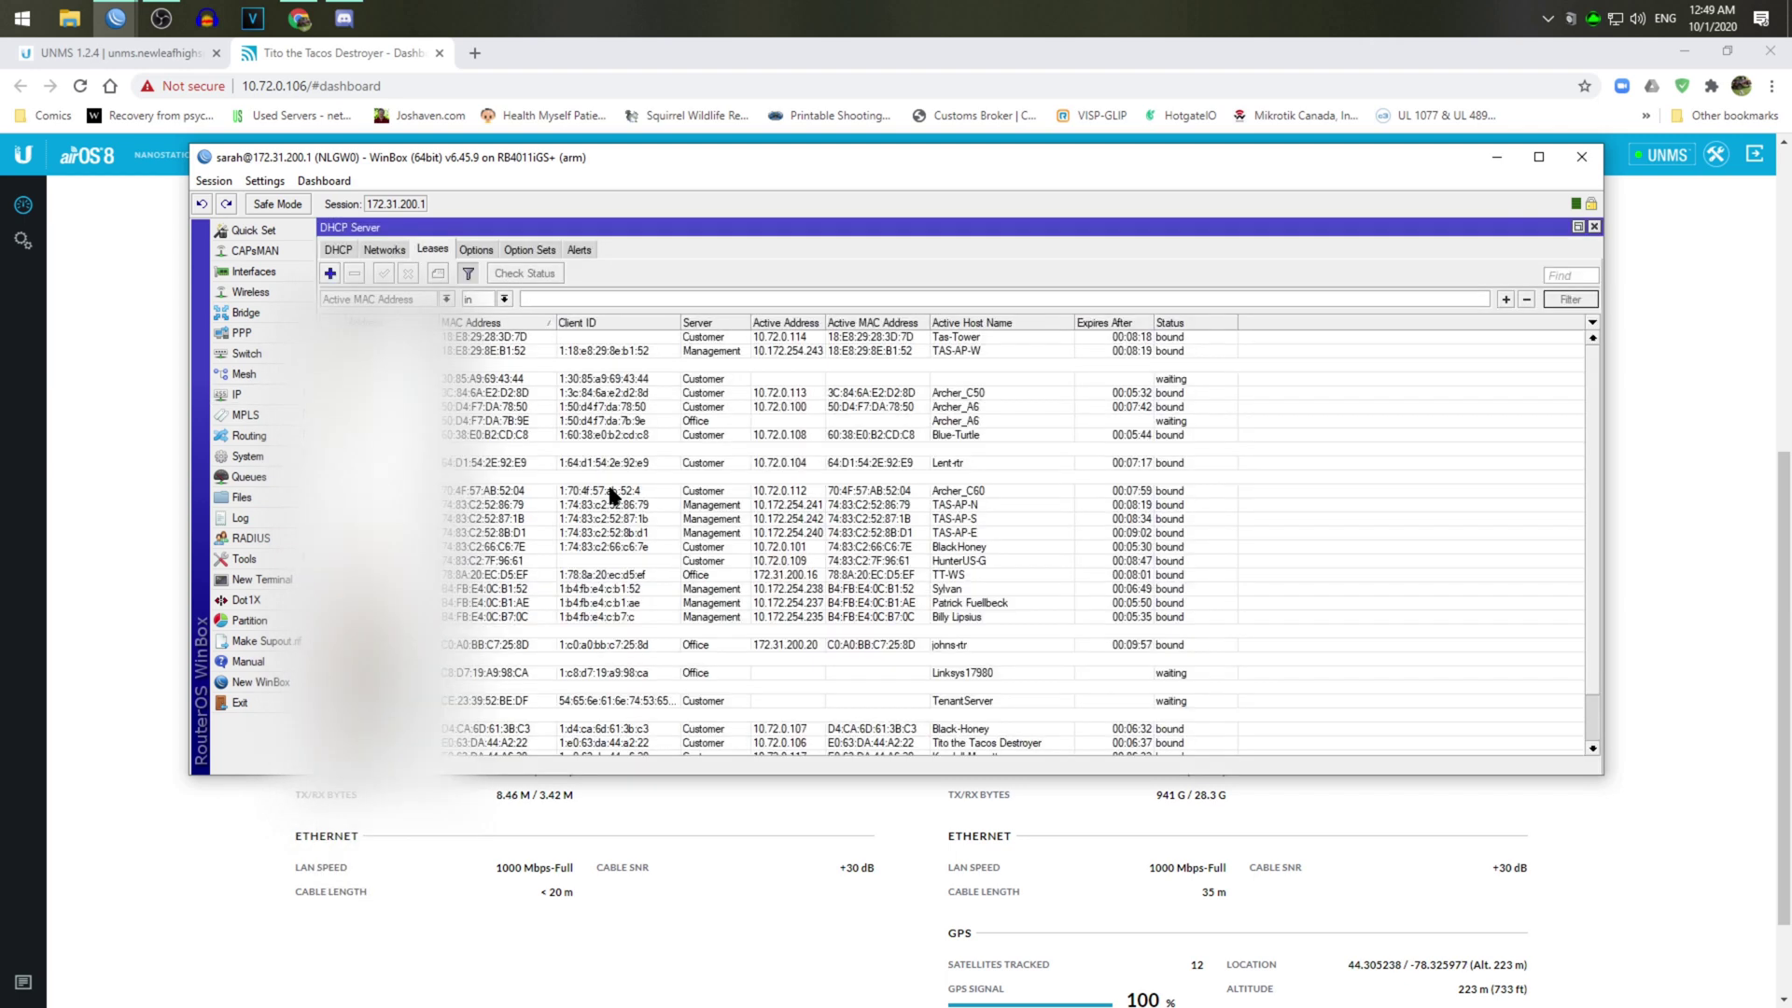
Toggle the lease filter row and try pasting the copied LAN0 MAC address as the filter value
right_click(559, 300)
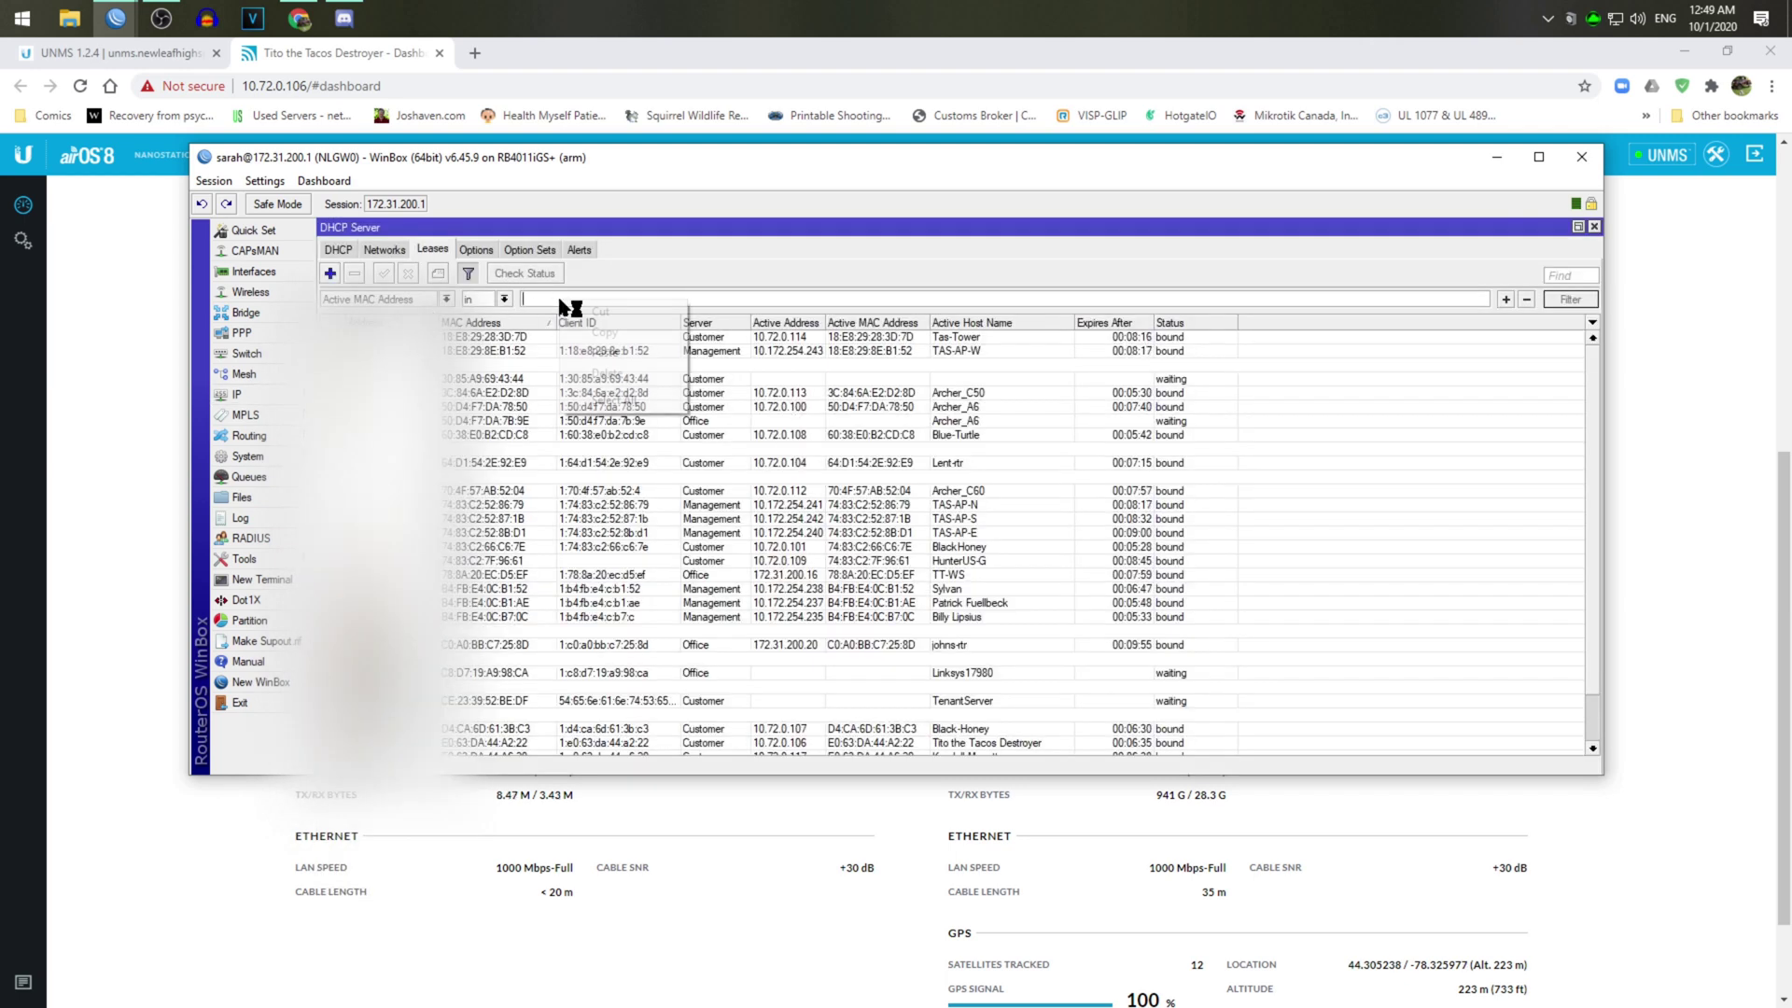
click(469, 273)
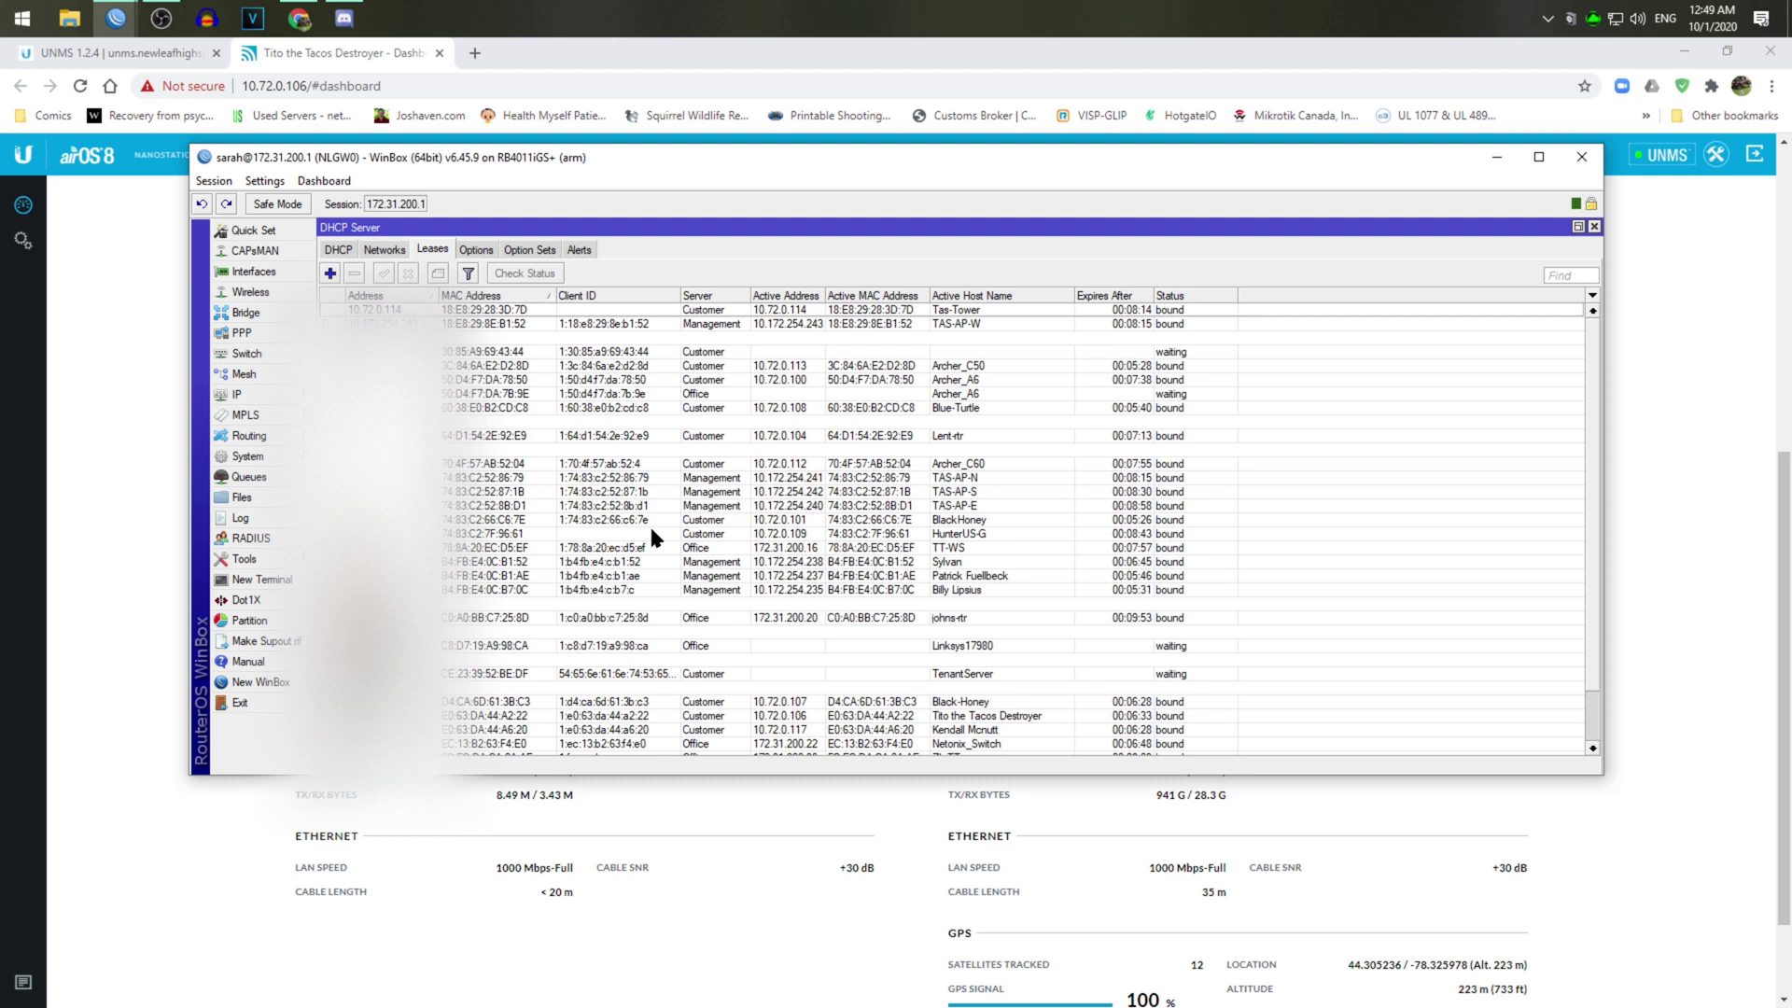
click(468, 273)
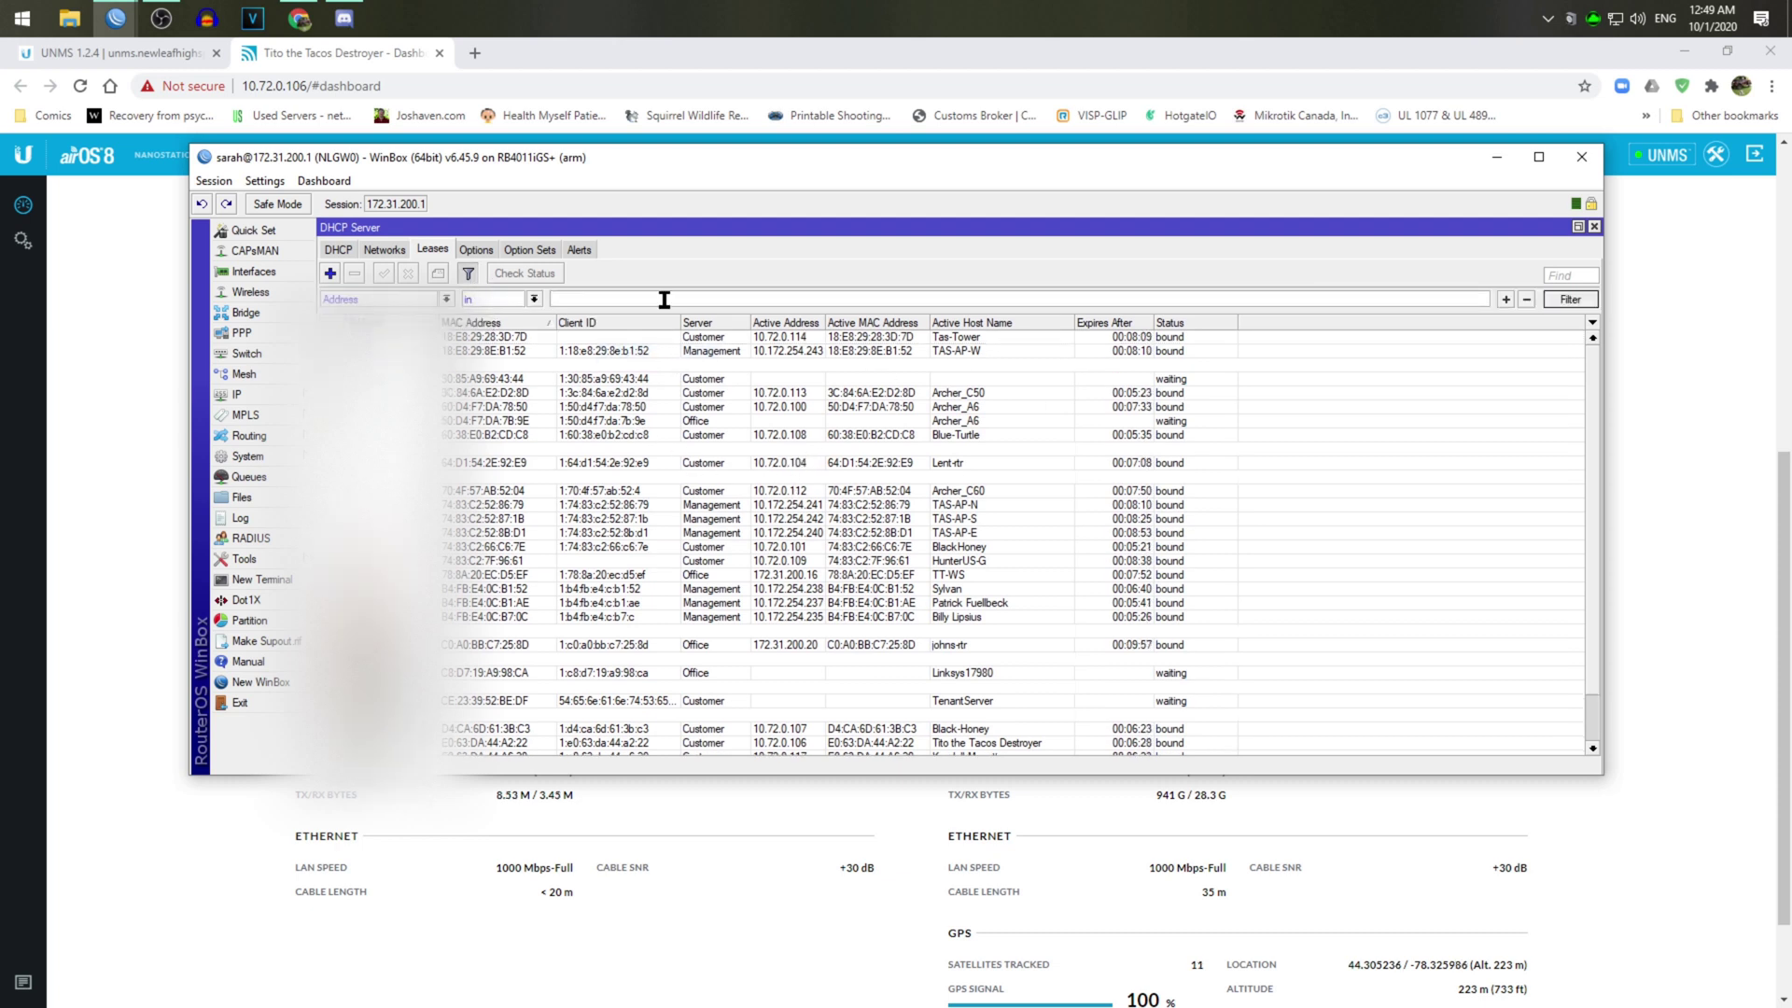
right_click(593, 296)
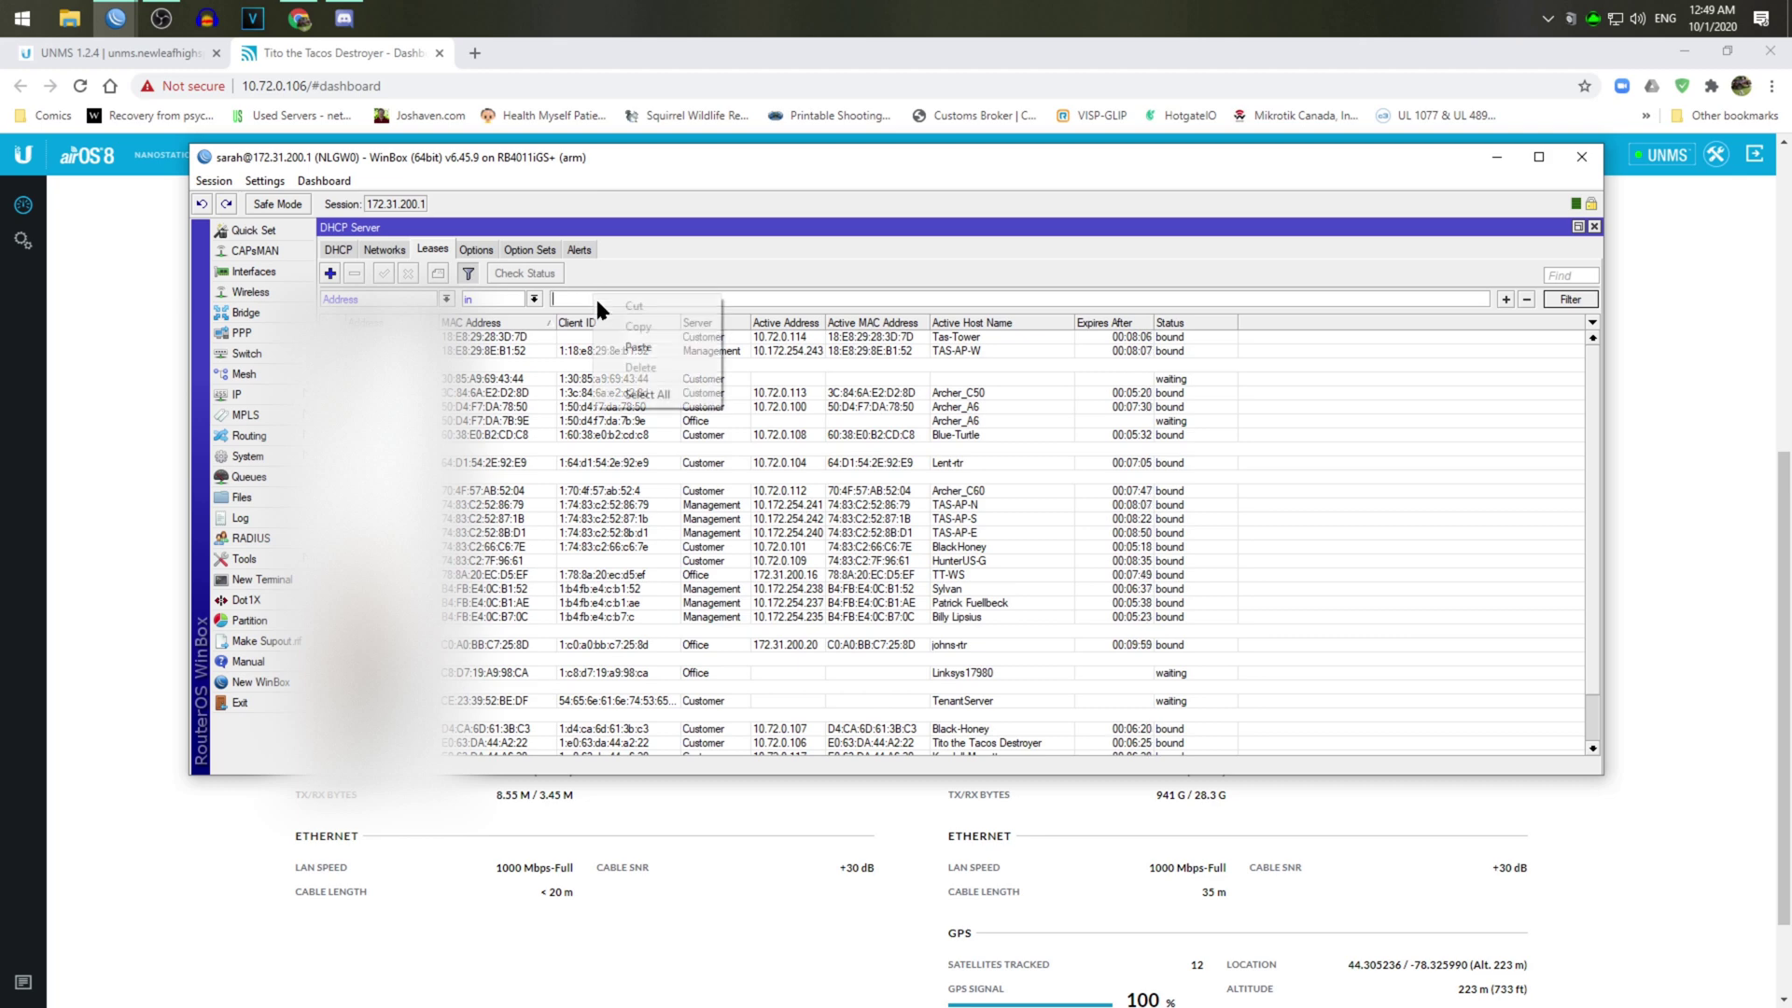
click(641, 345)
click(27, 17)
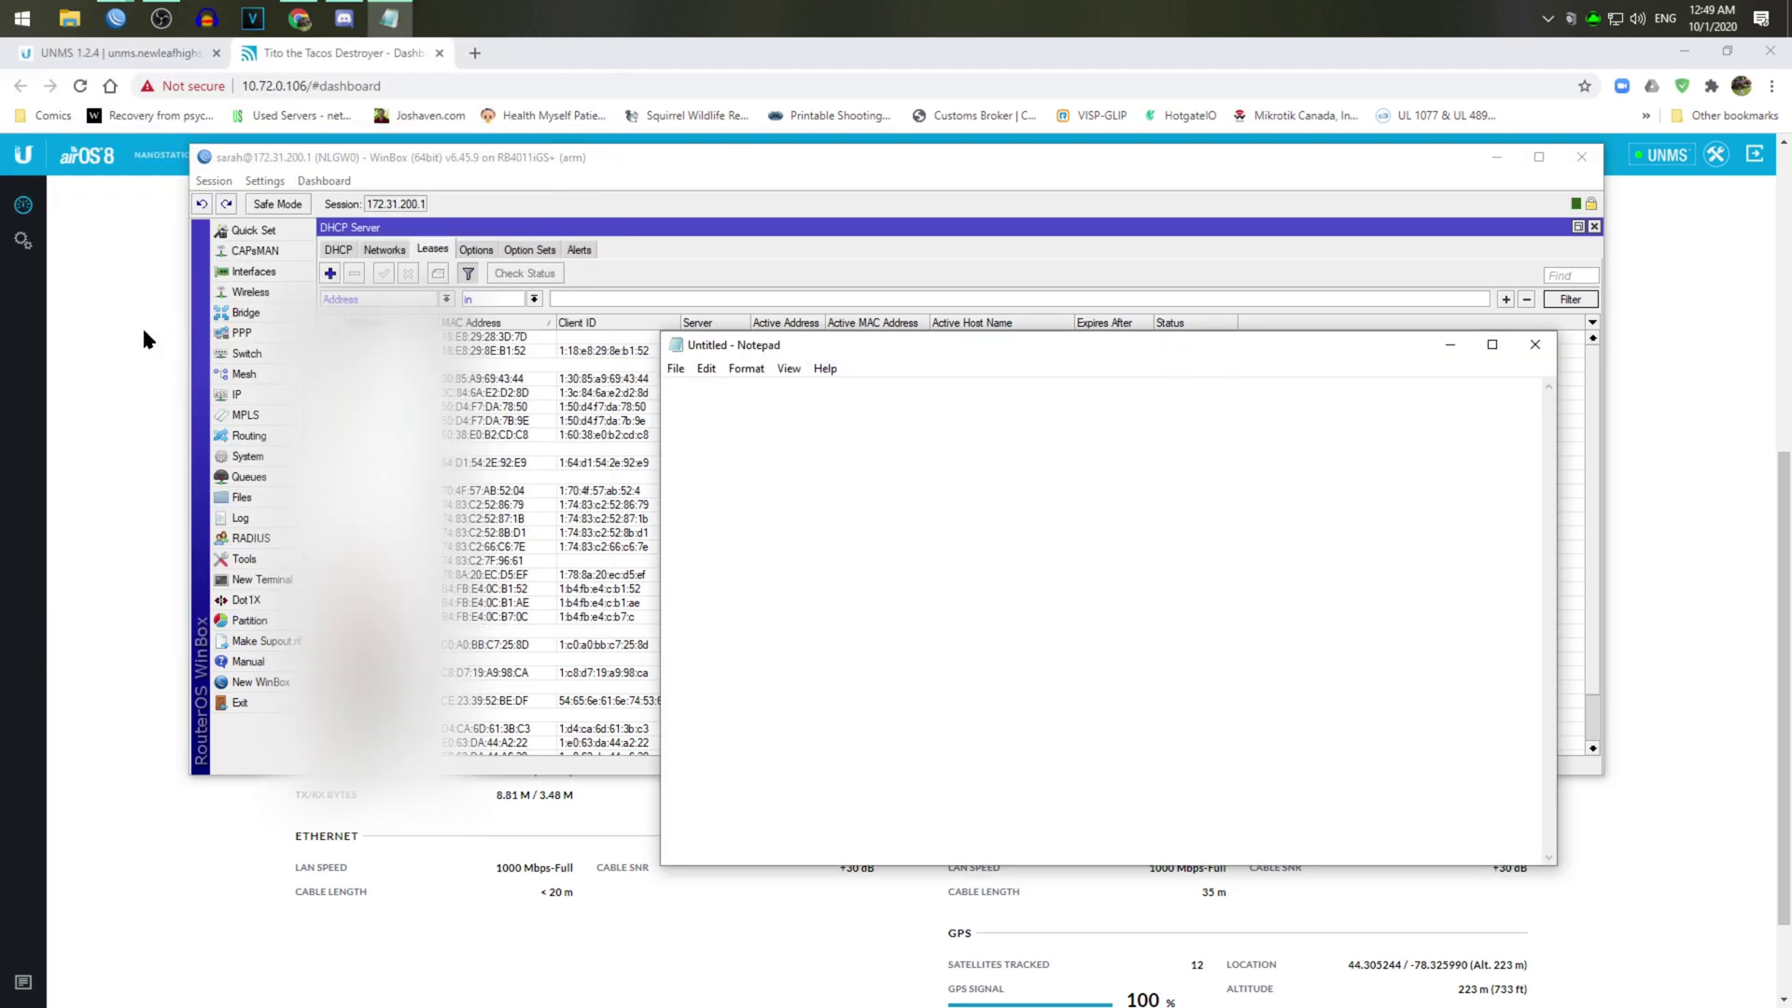
click(142, 323)
Copy the LAN0 MAC from the NanoStation's bridge table, then bring WinBox's DHCP leases forward
click(592, 524)
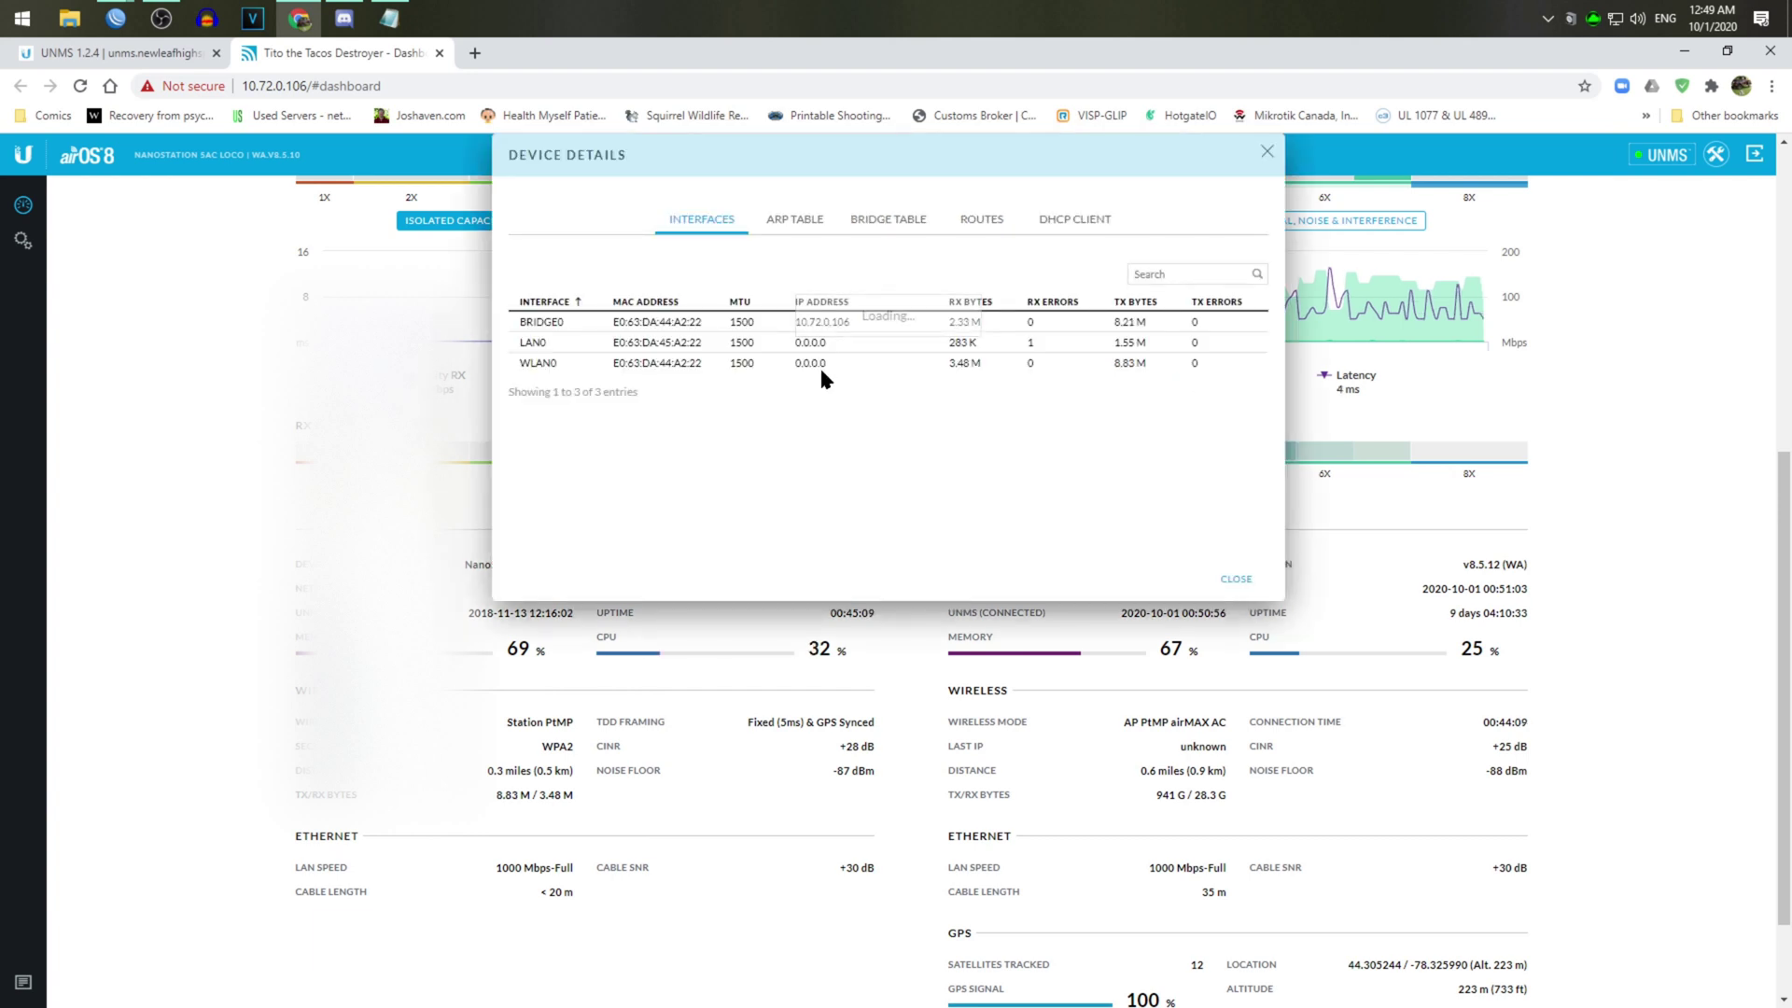
click(878, 222)
double_click(643, 403)
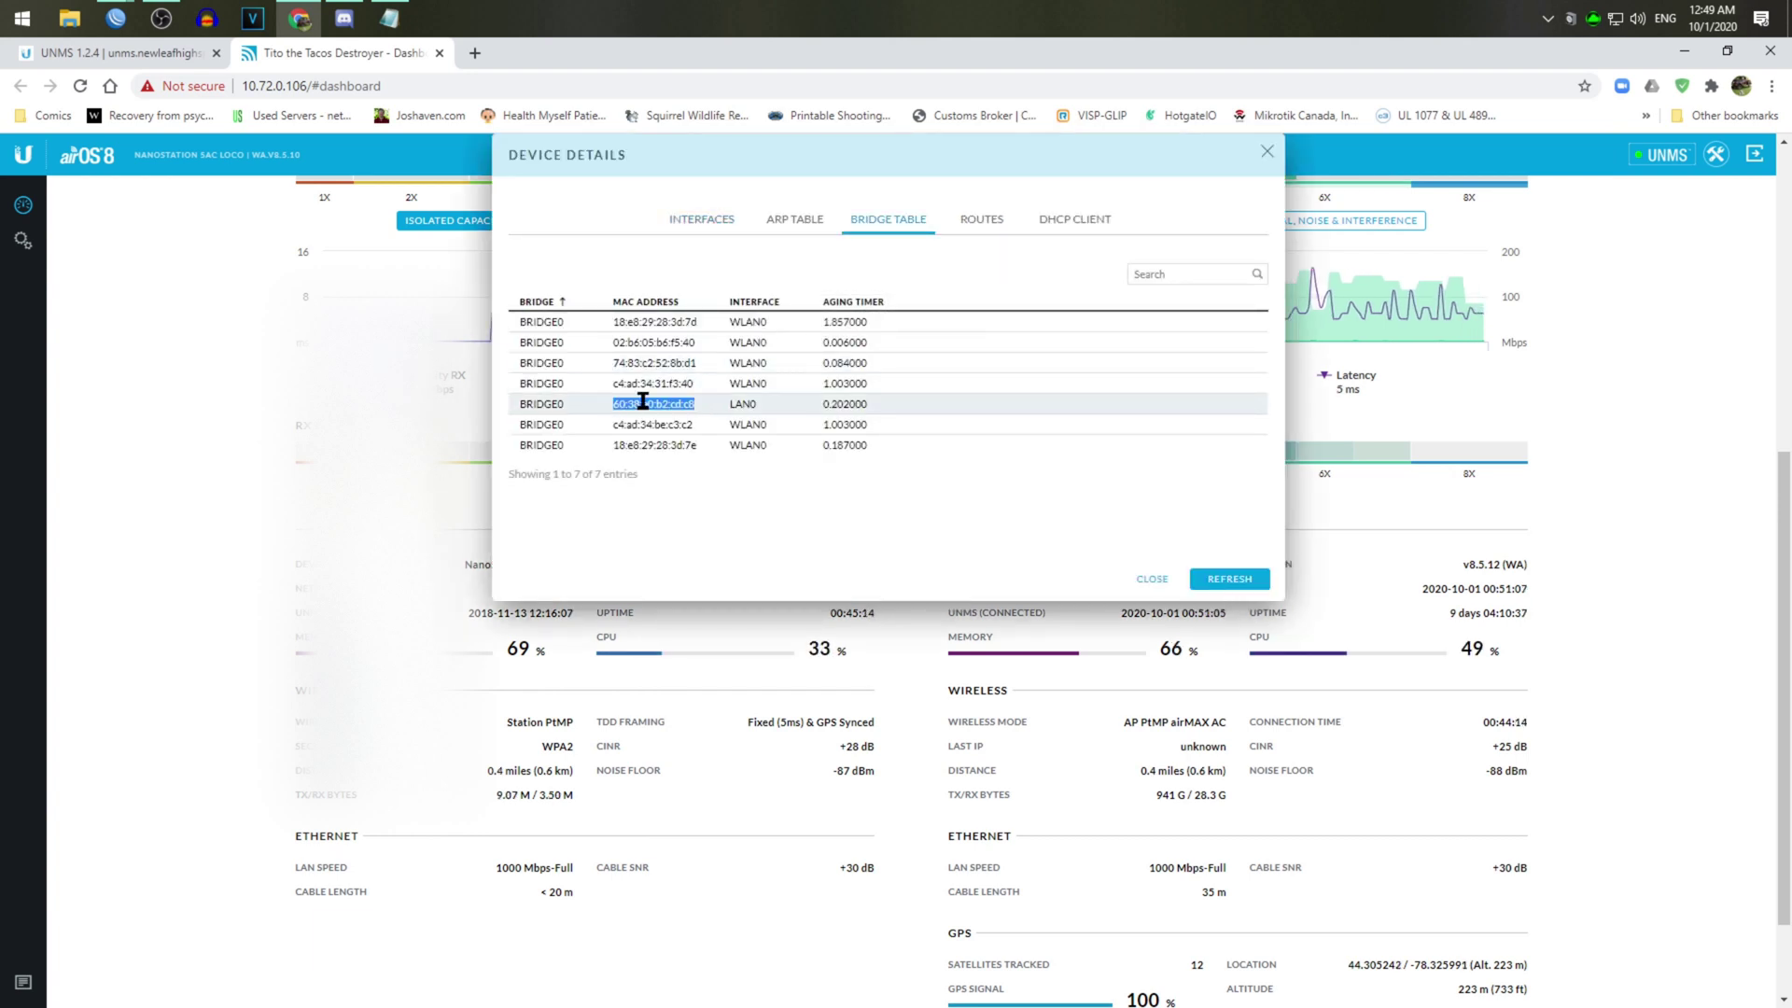
right_click(643, 402)
click(695, 417)
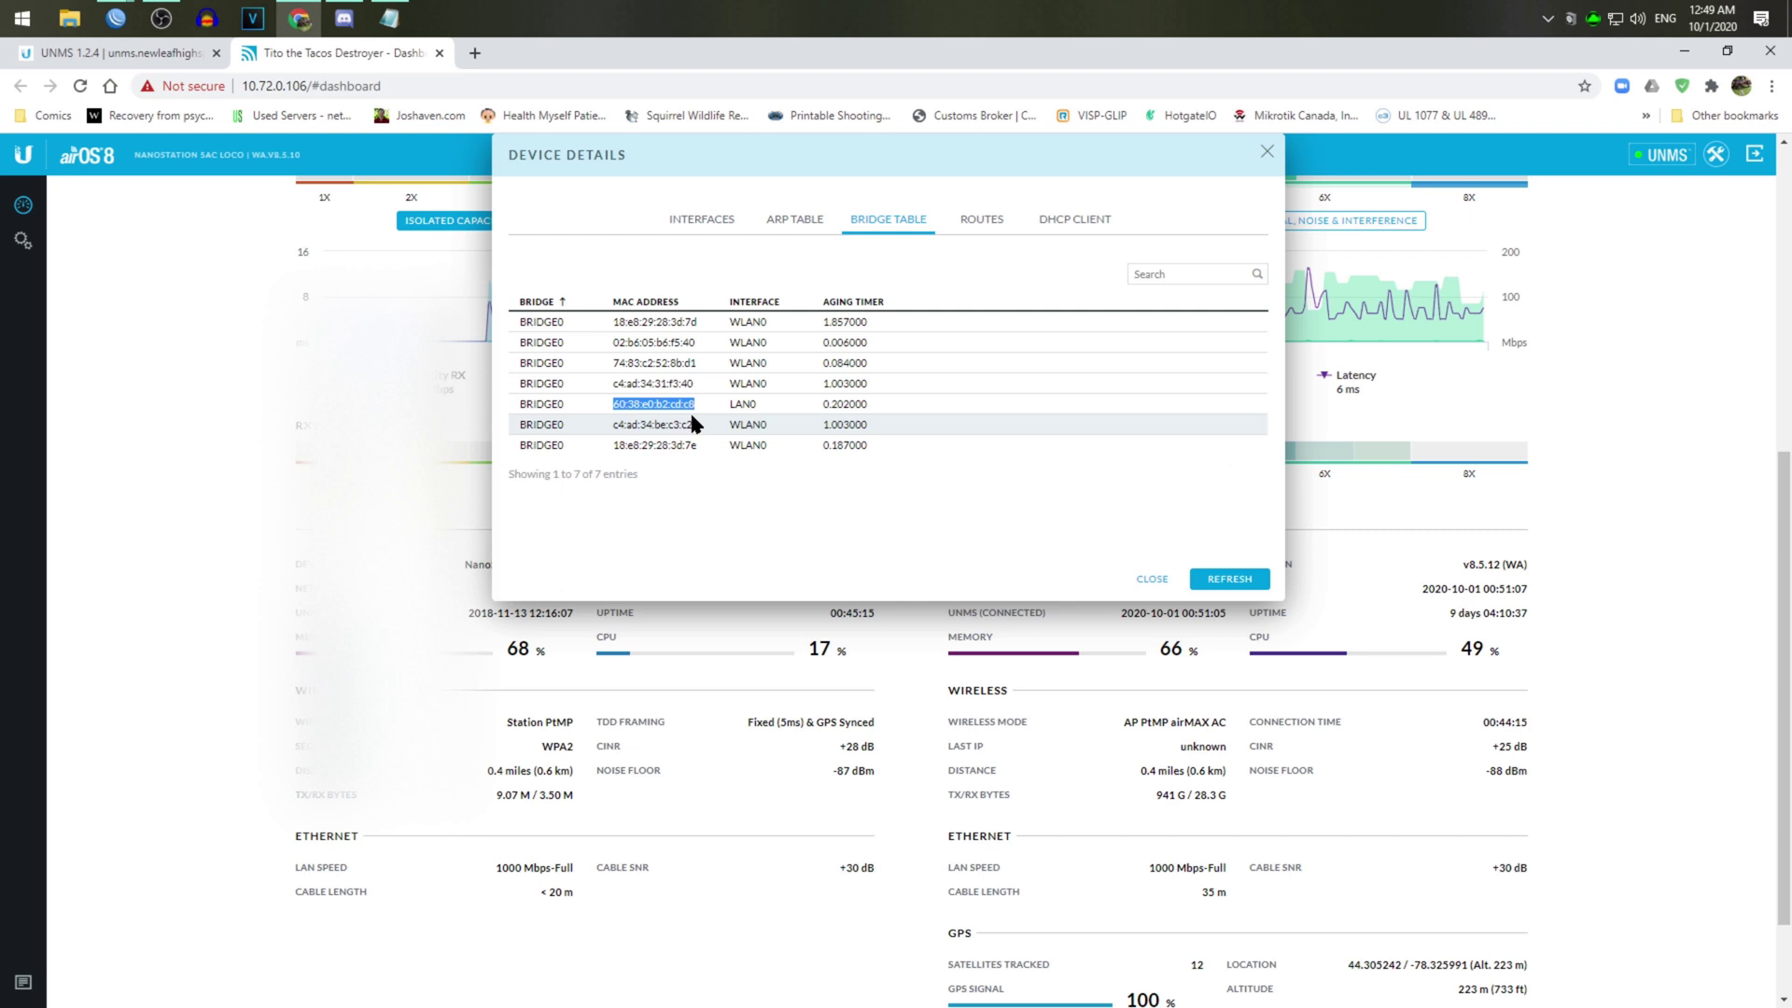
click(108, 31)
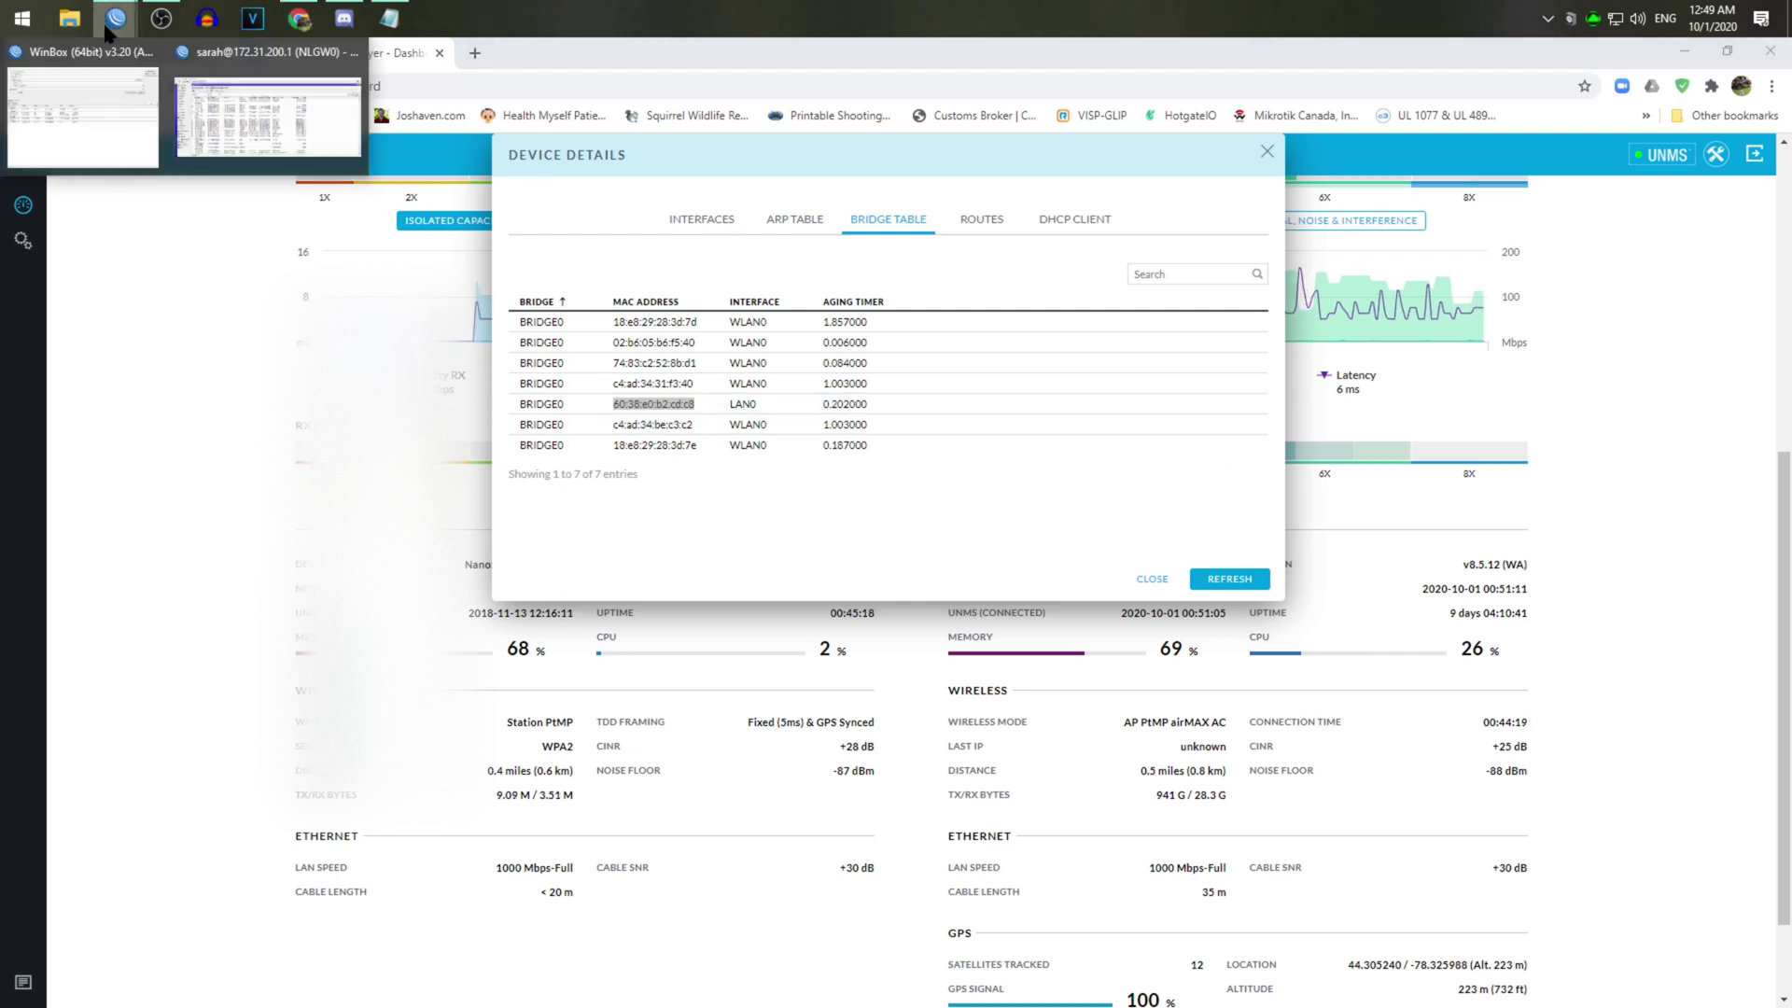
click(338, 104)
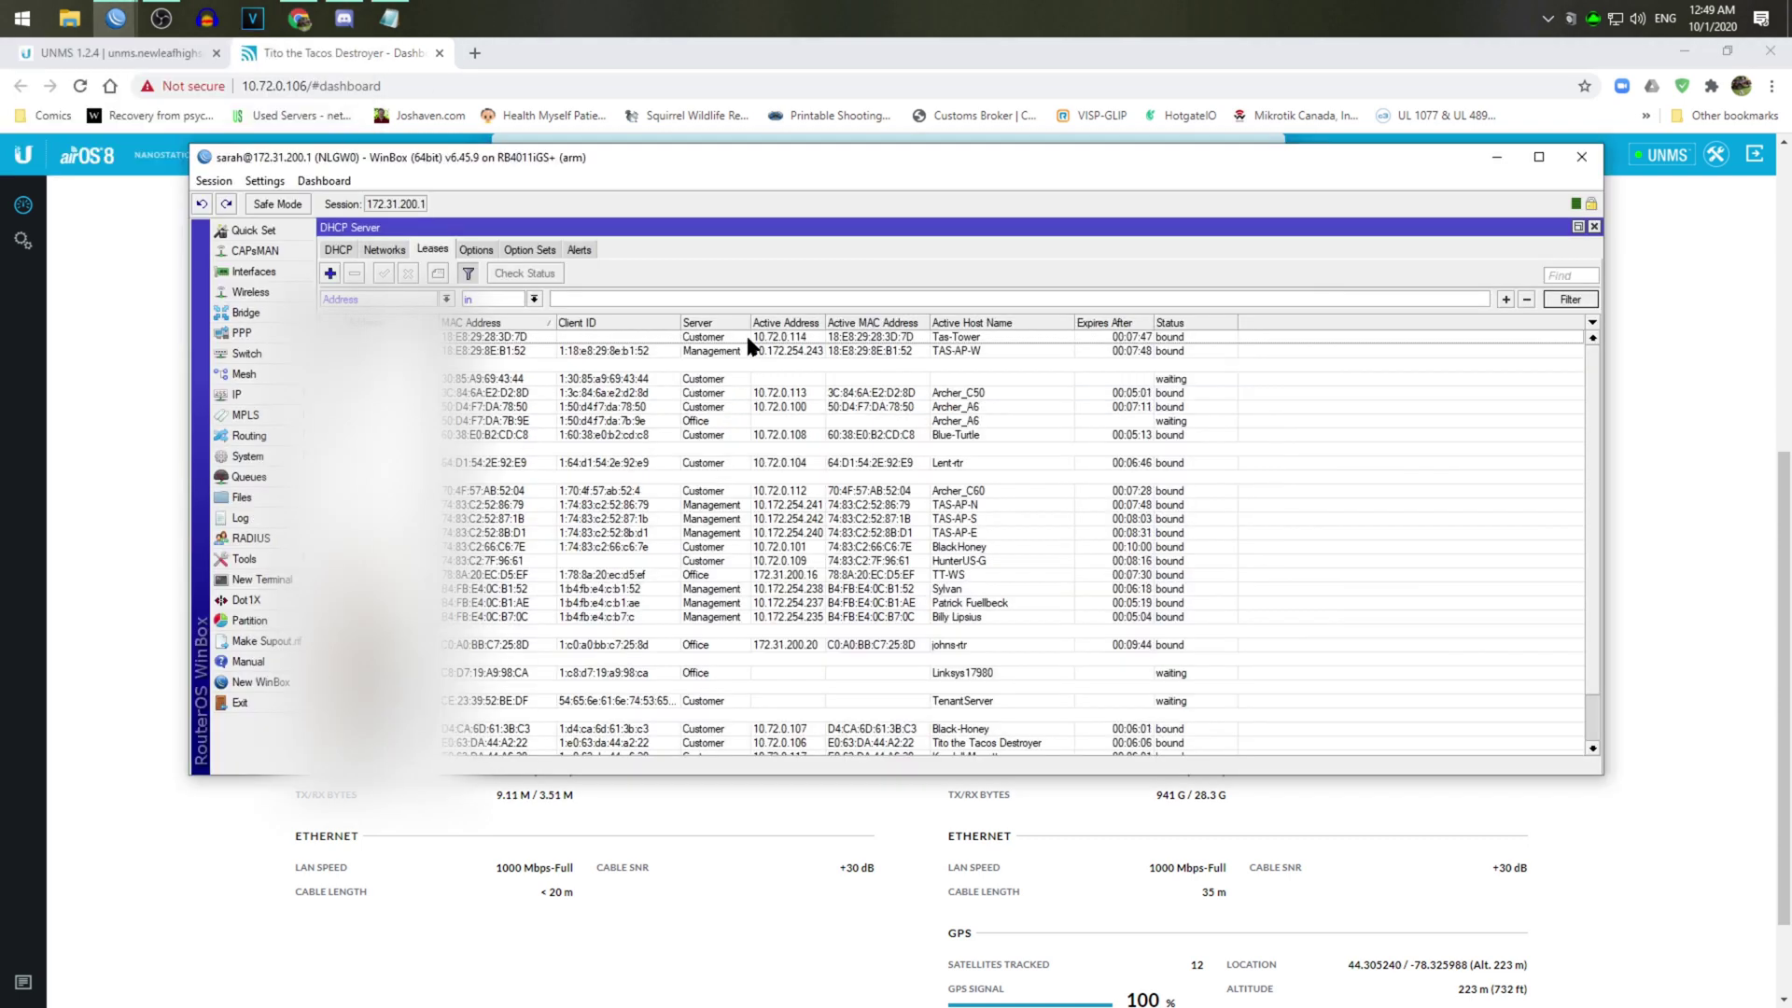
Filter leases by Active MAC Address with the pasted MAC and select the Blue-Turtle lease
click(468, 272)
click(468, 272)
click(446, 298)
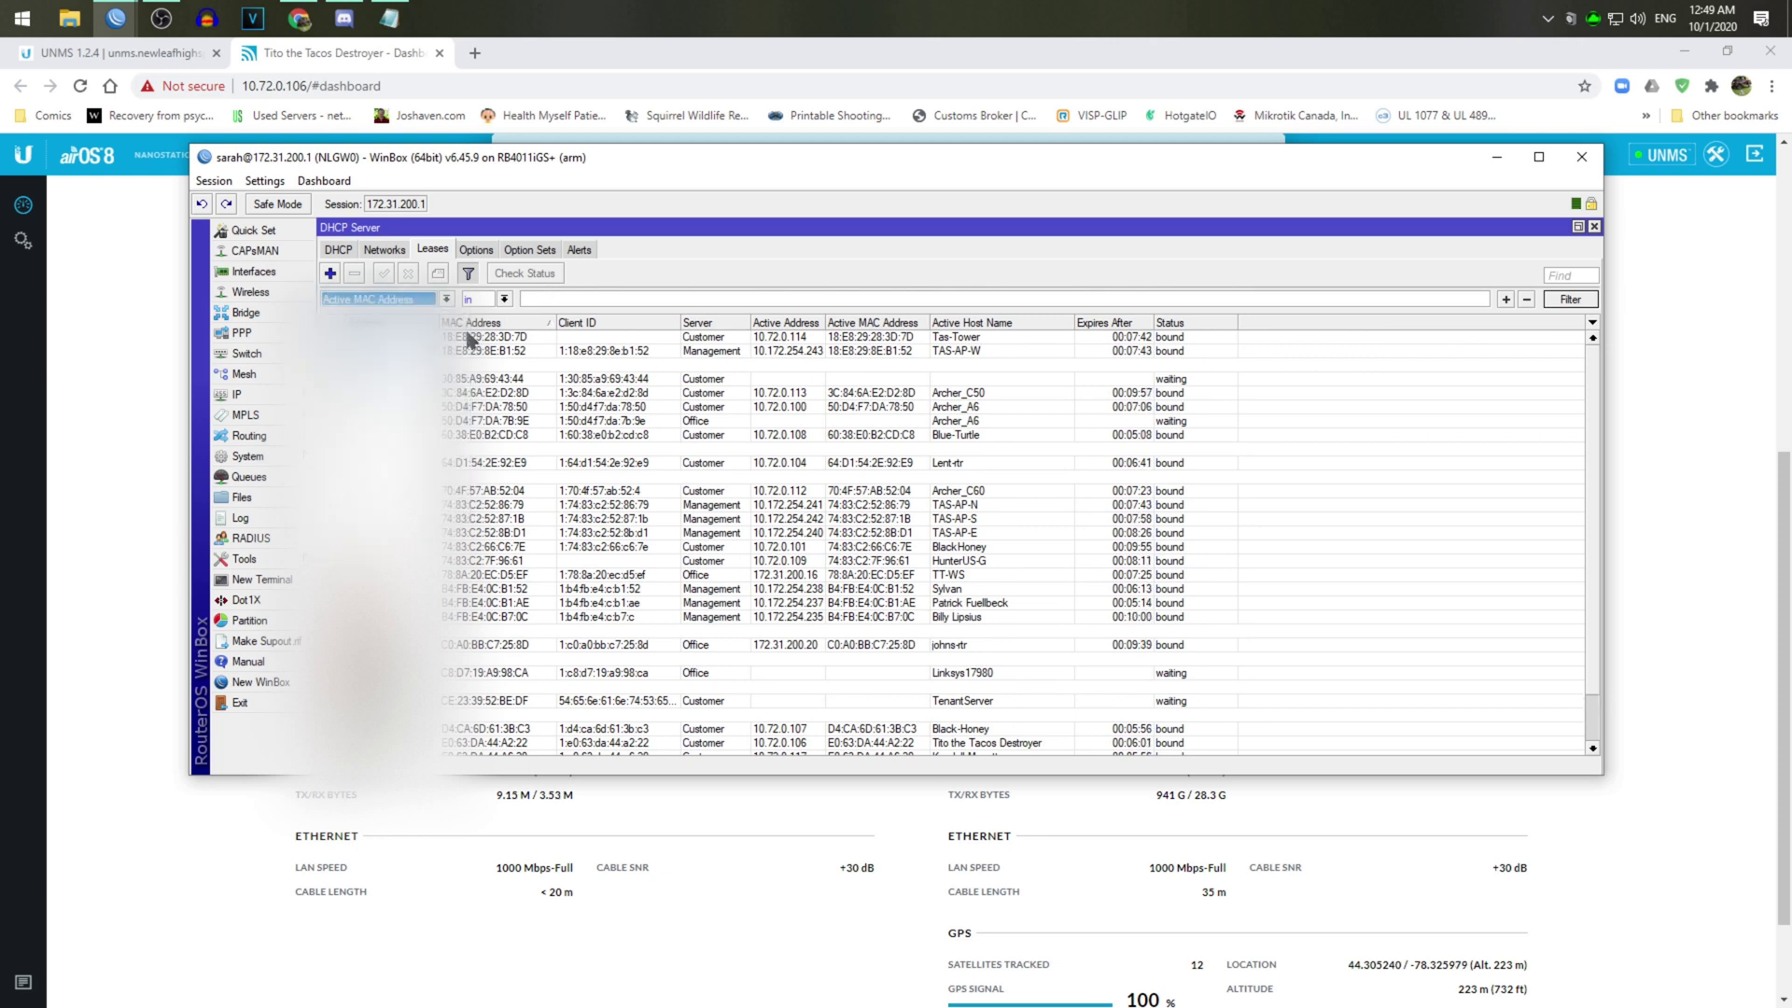
click(571, 299)
key(ctrl+v)
key(Return)
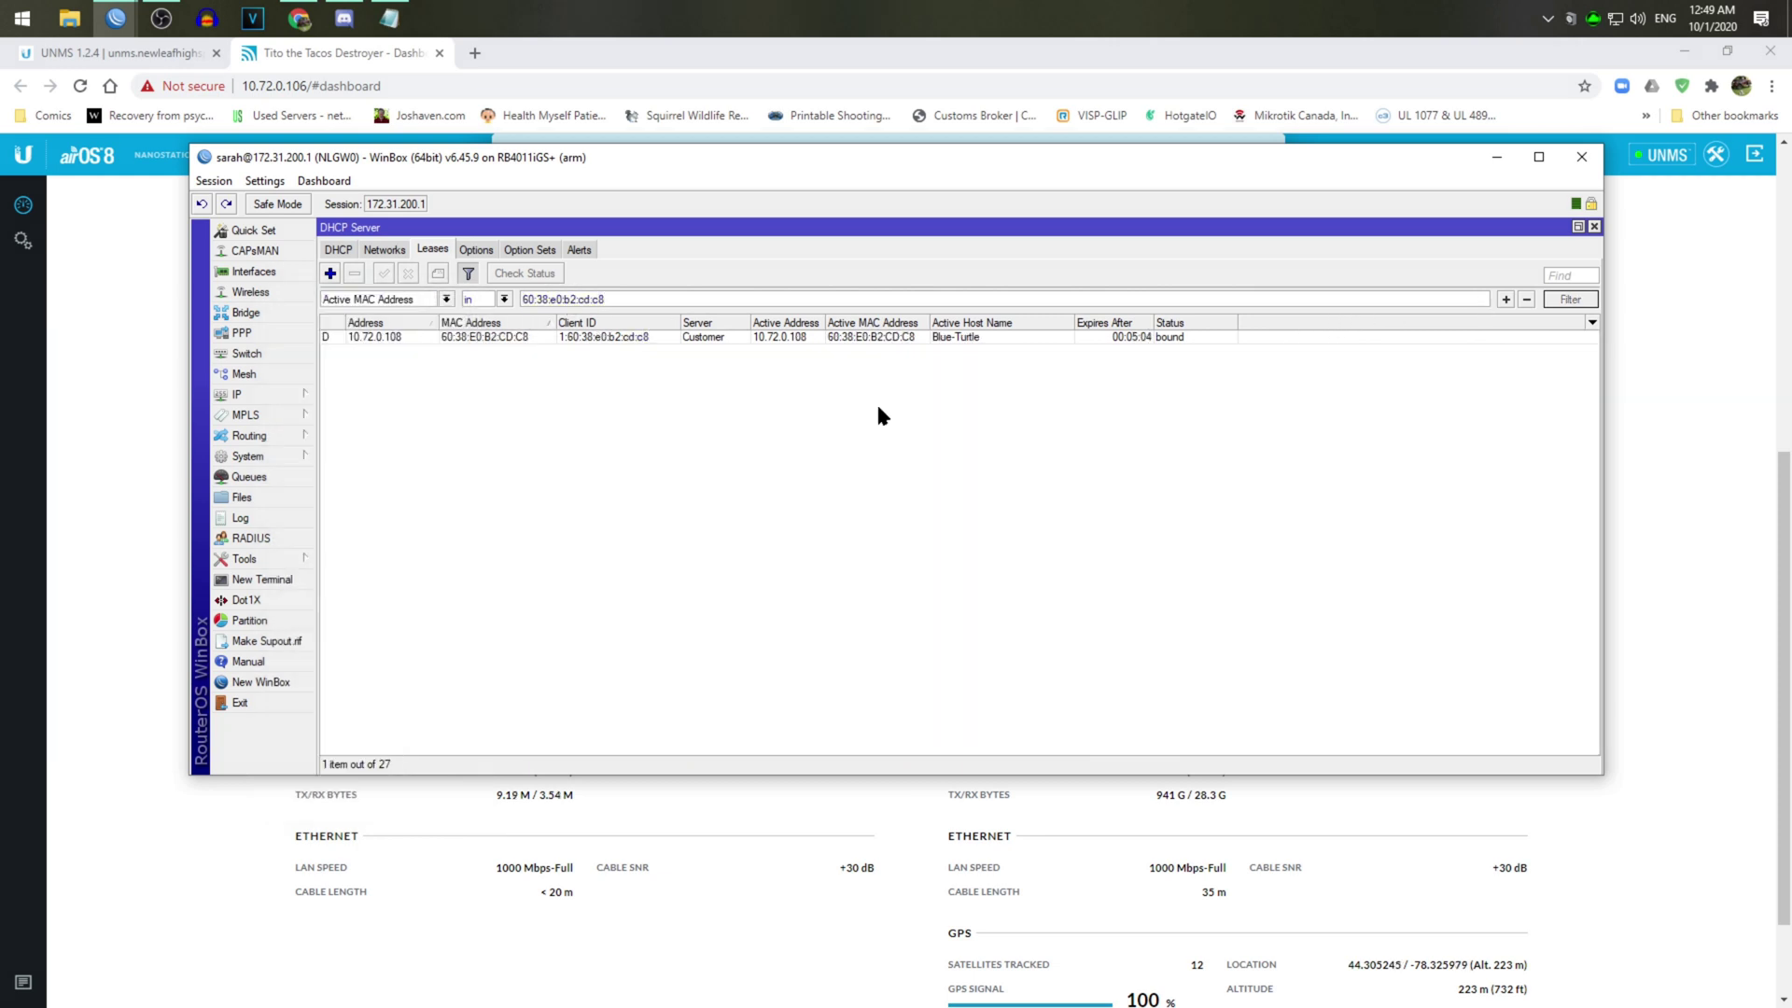
click(876, 338)
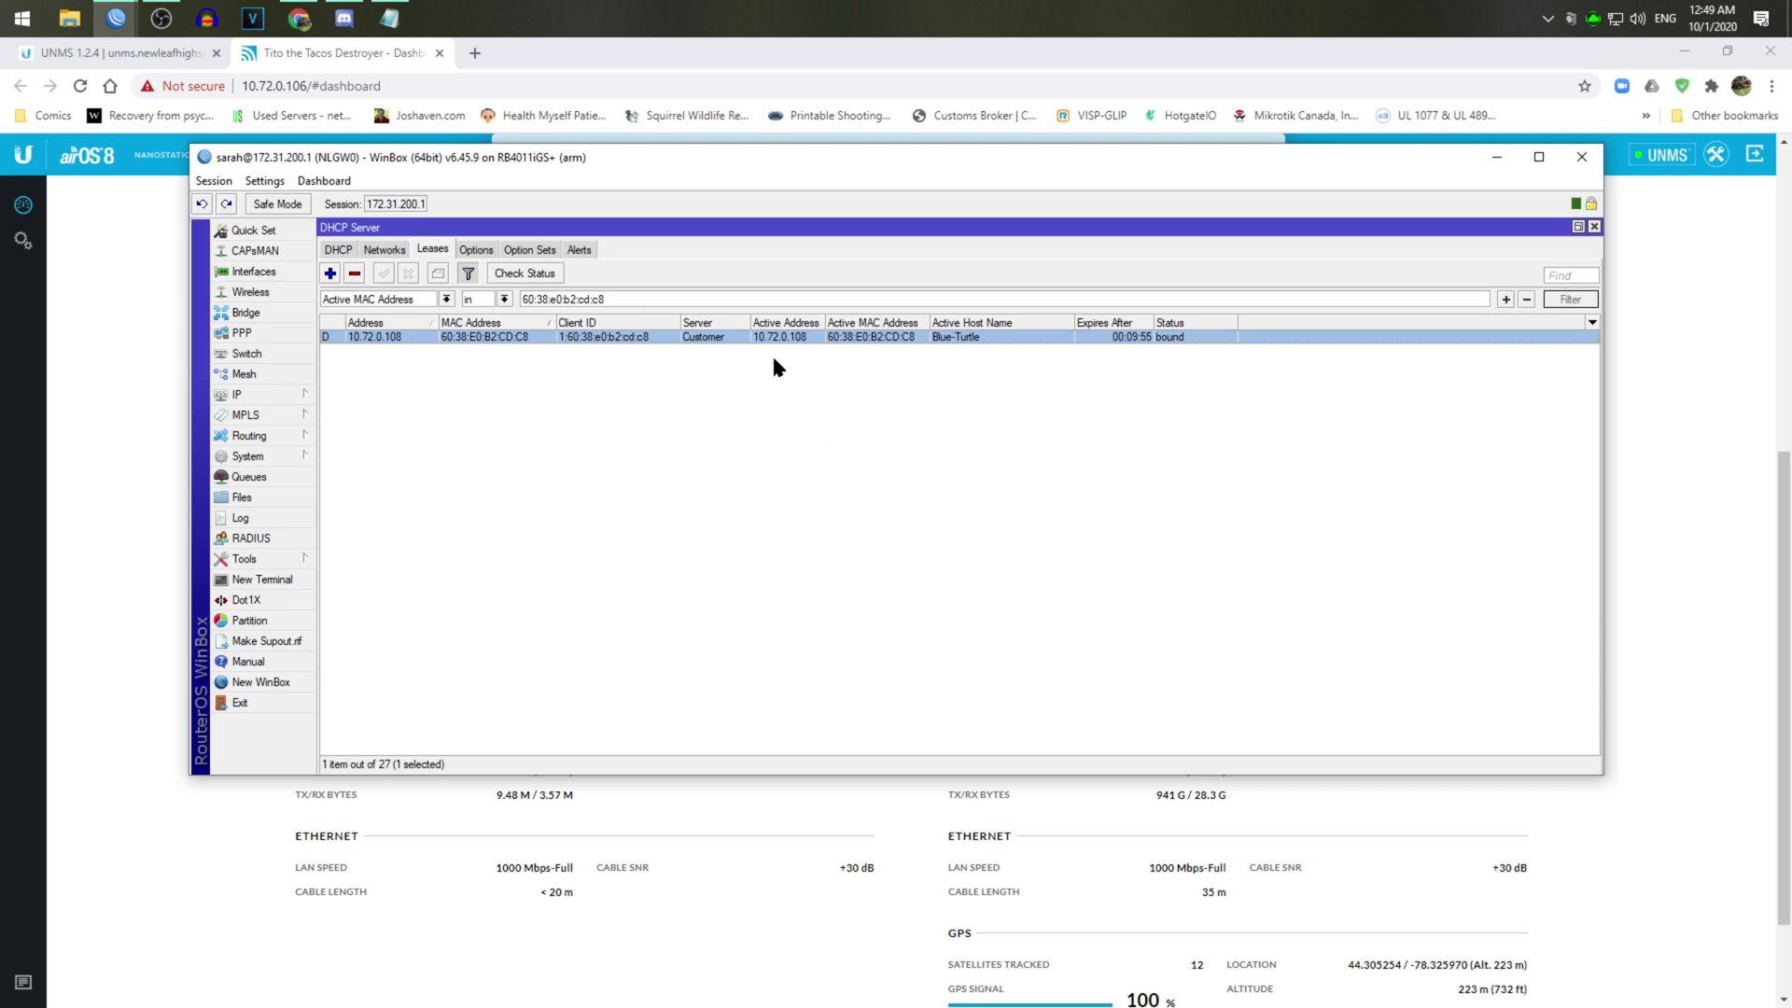
Make the Blue-Turtle lease static and add a comment naming the customer
right_click(933, 341)
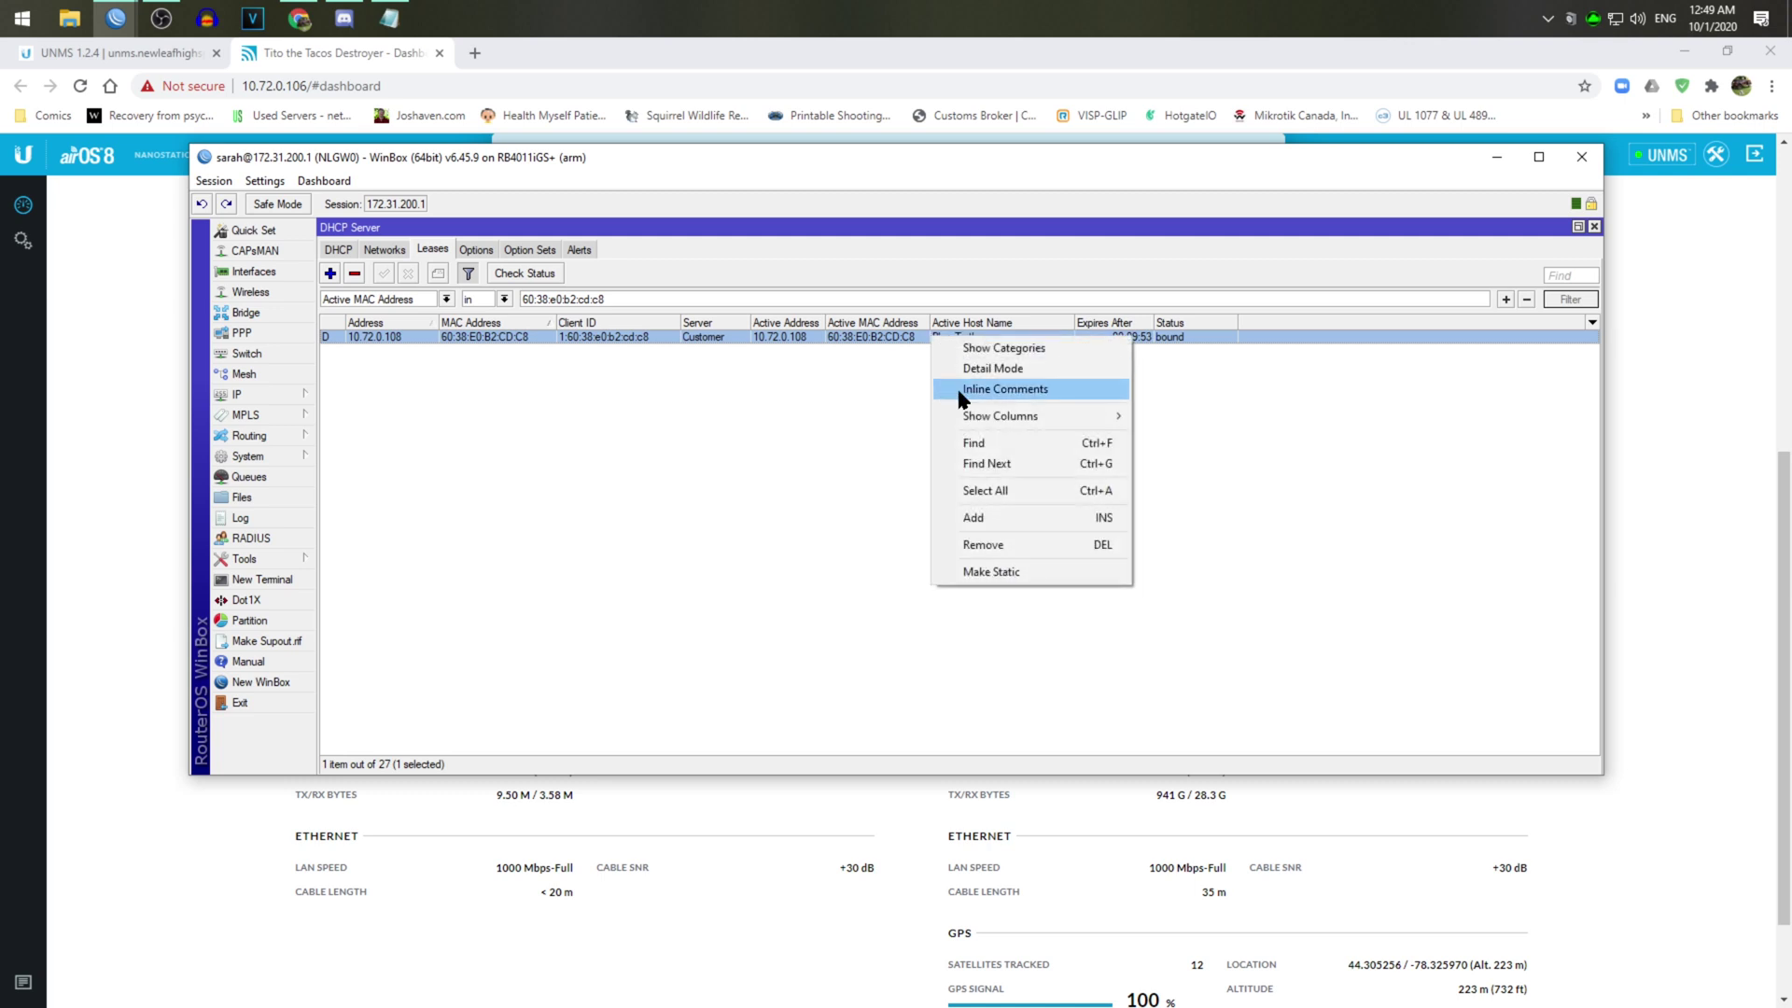
click(1017, 573)
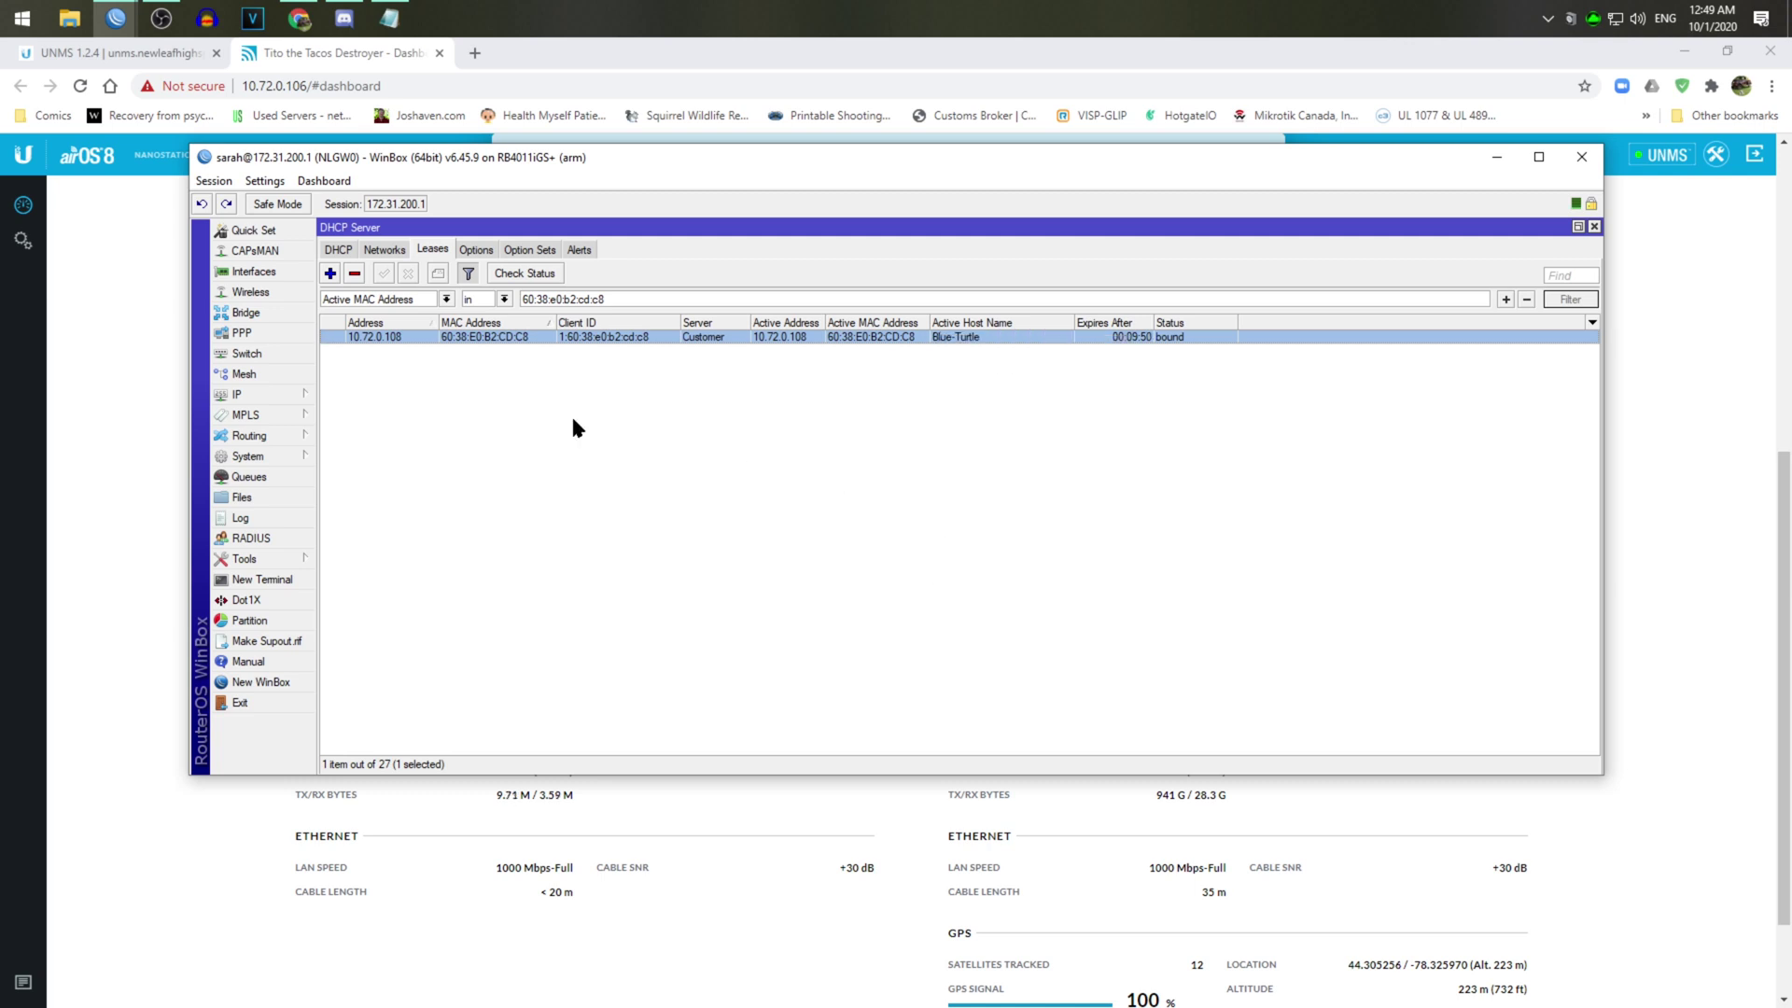
double_click(467, 337)
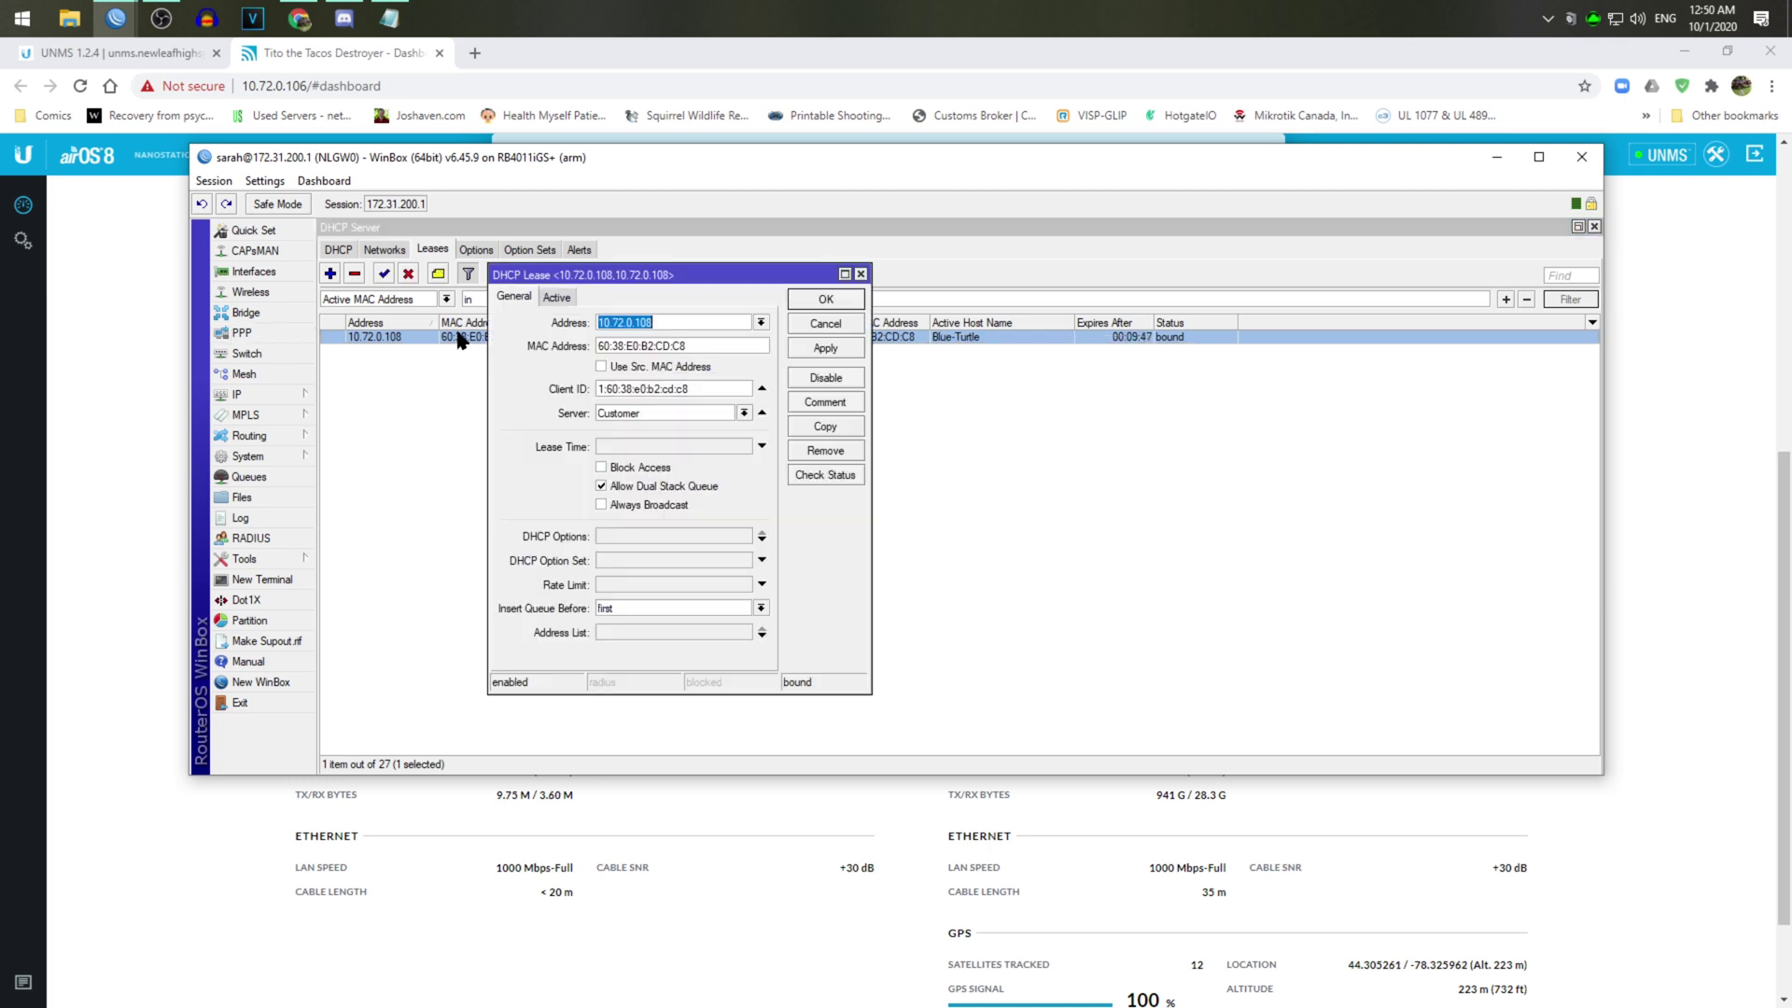
click(825, 403)
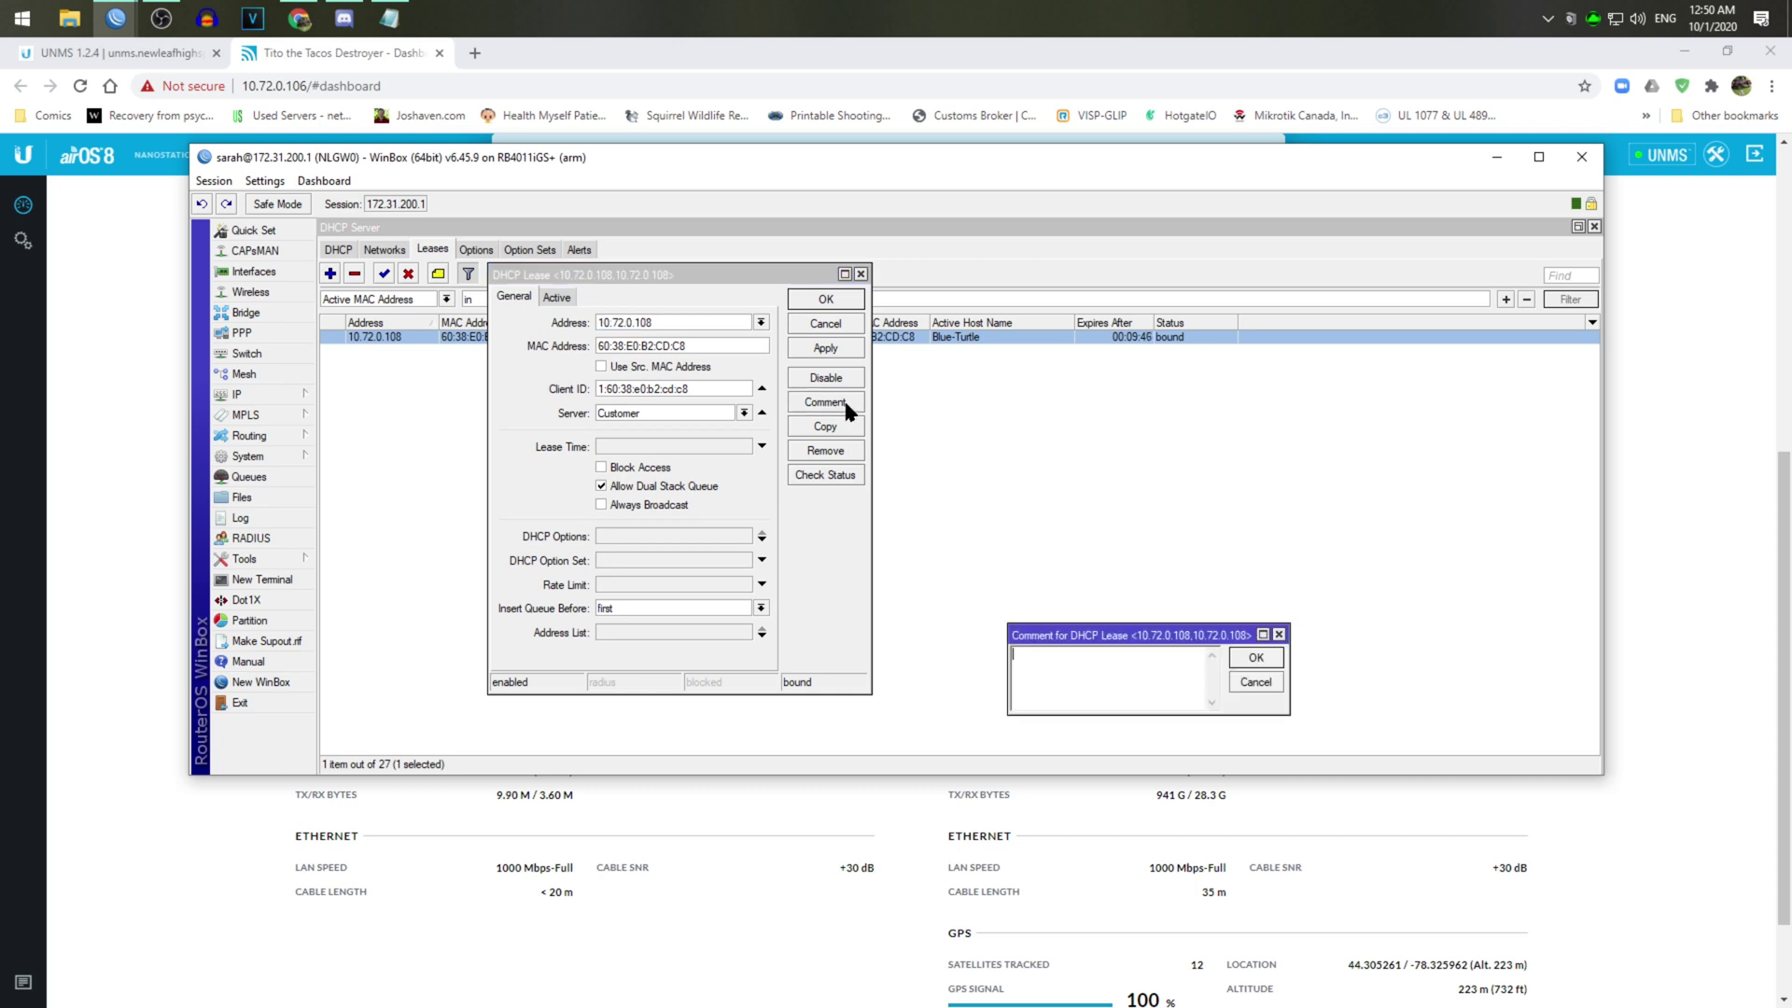
text(Tito The Taco Destroyer!!! YES)
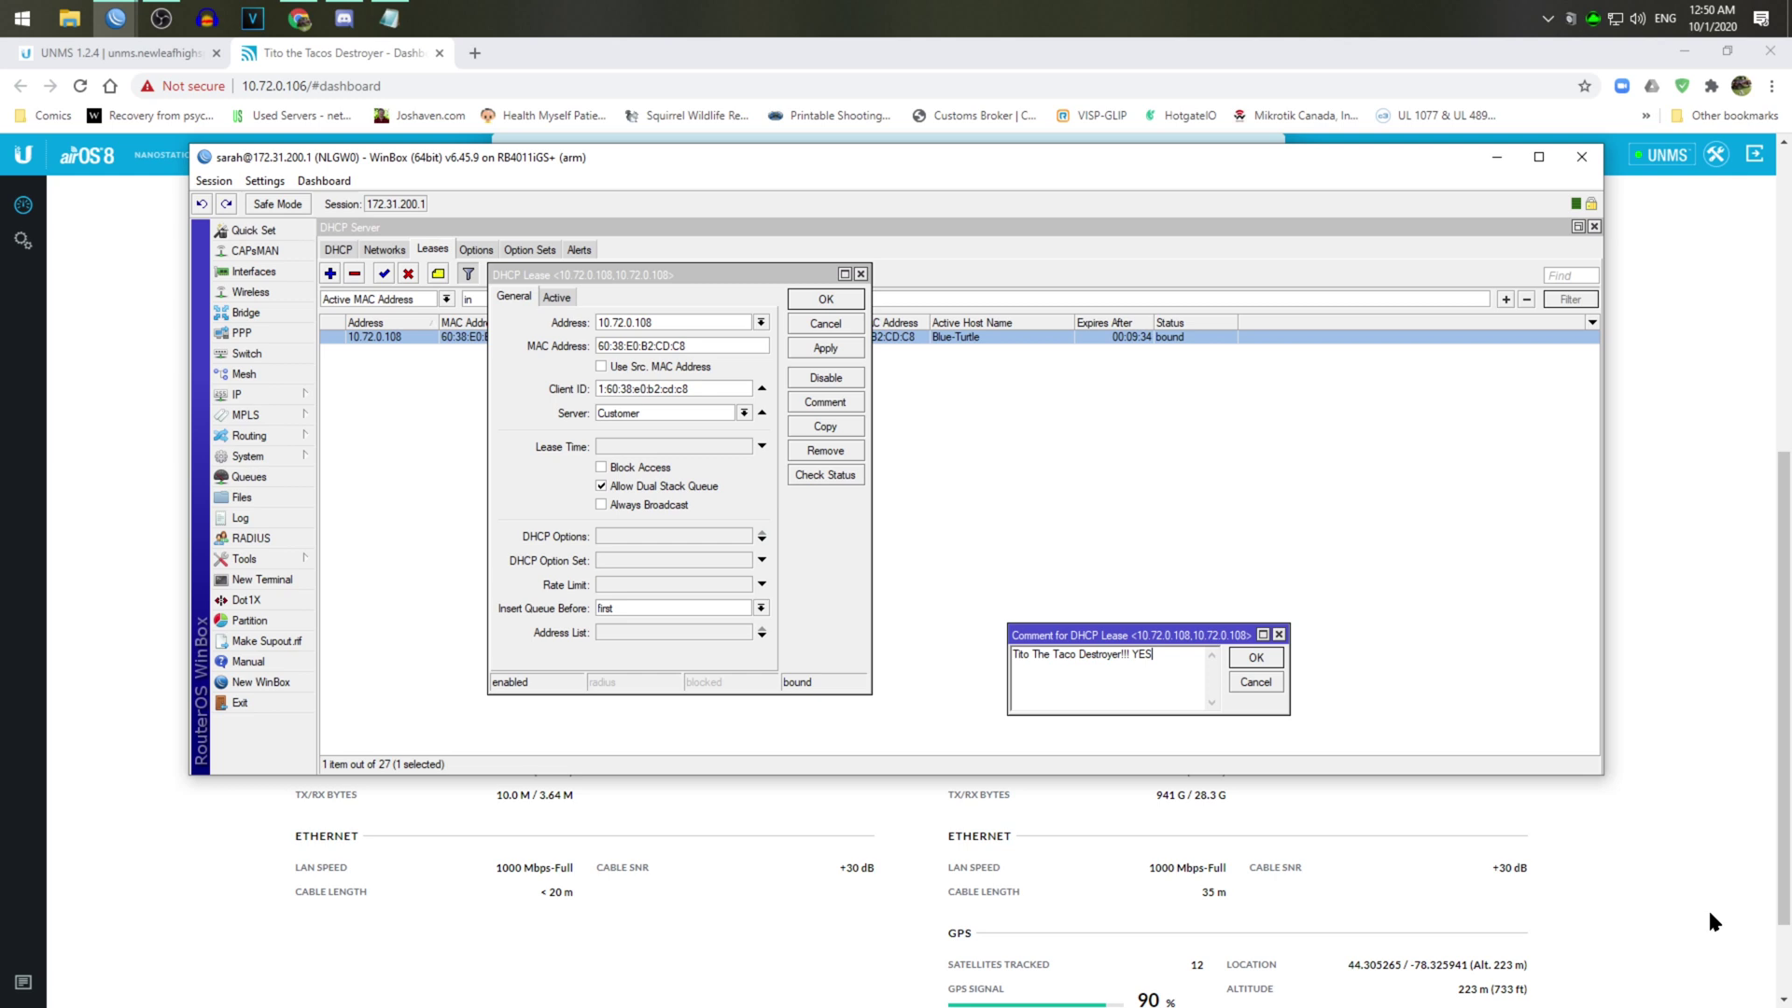
text(SSS)
key(Return)
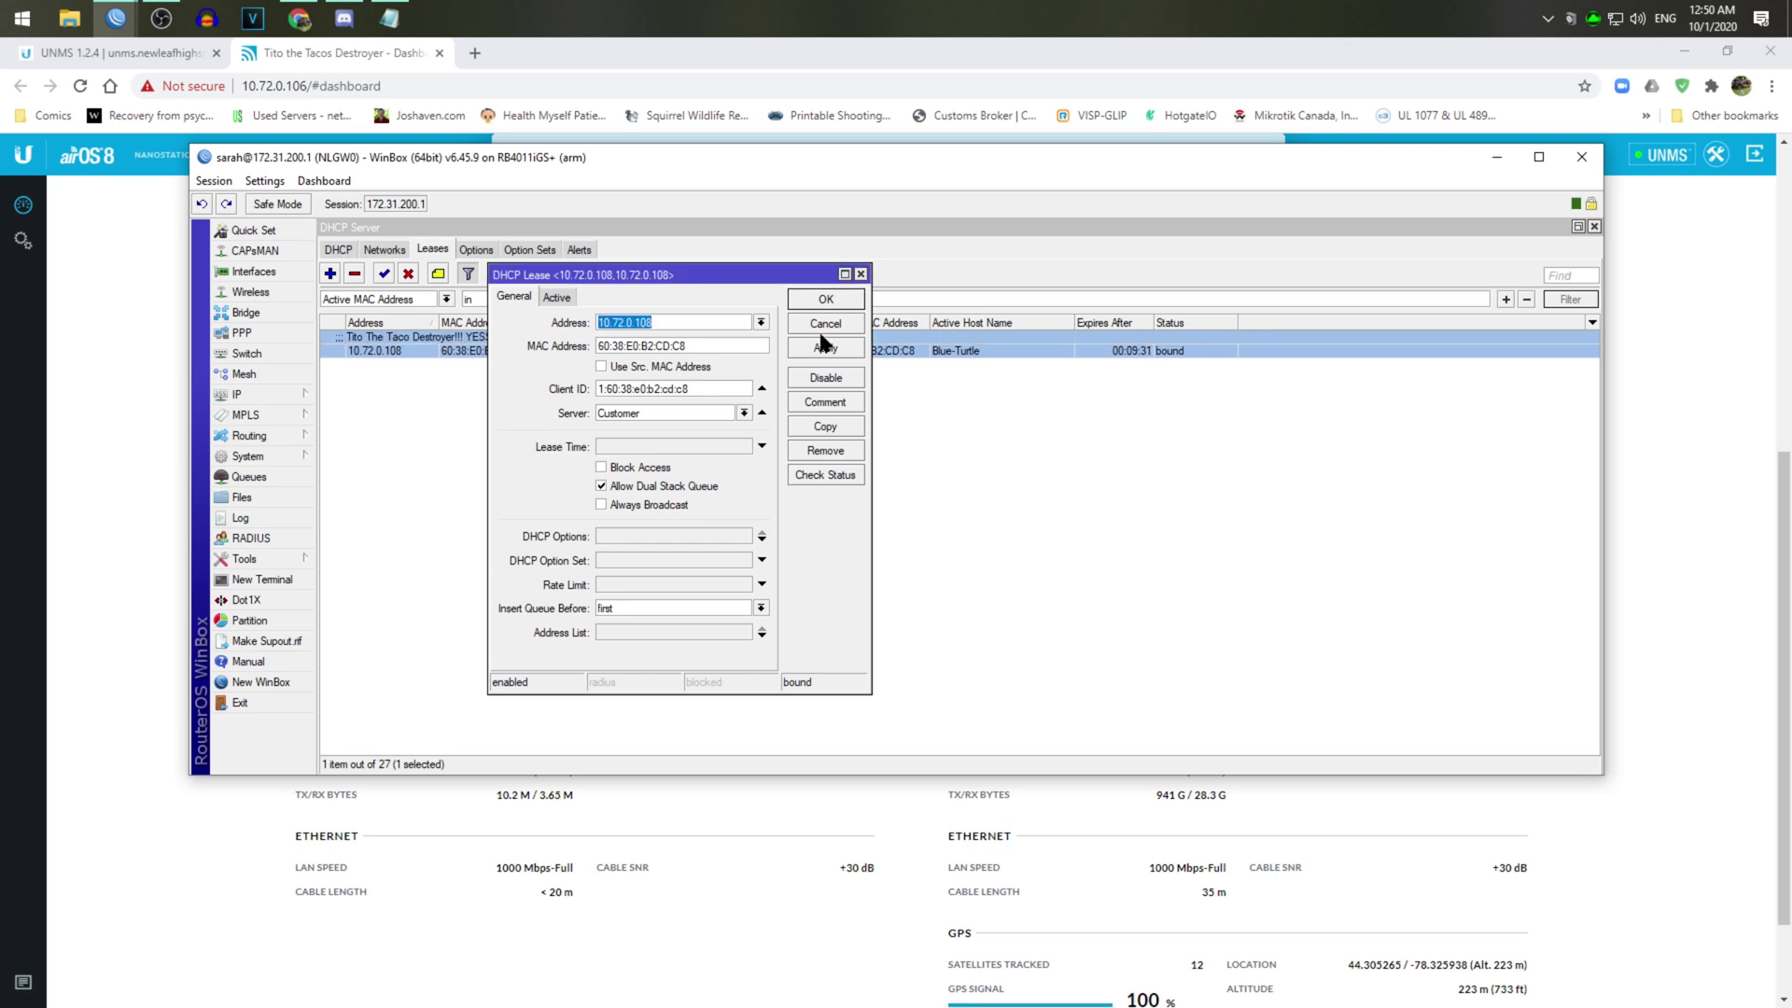
Copy the lease address 10.72.0.108, clear the leases filter and return to UNMS
right_click(630, 319)
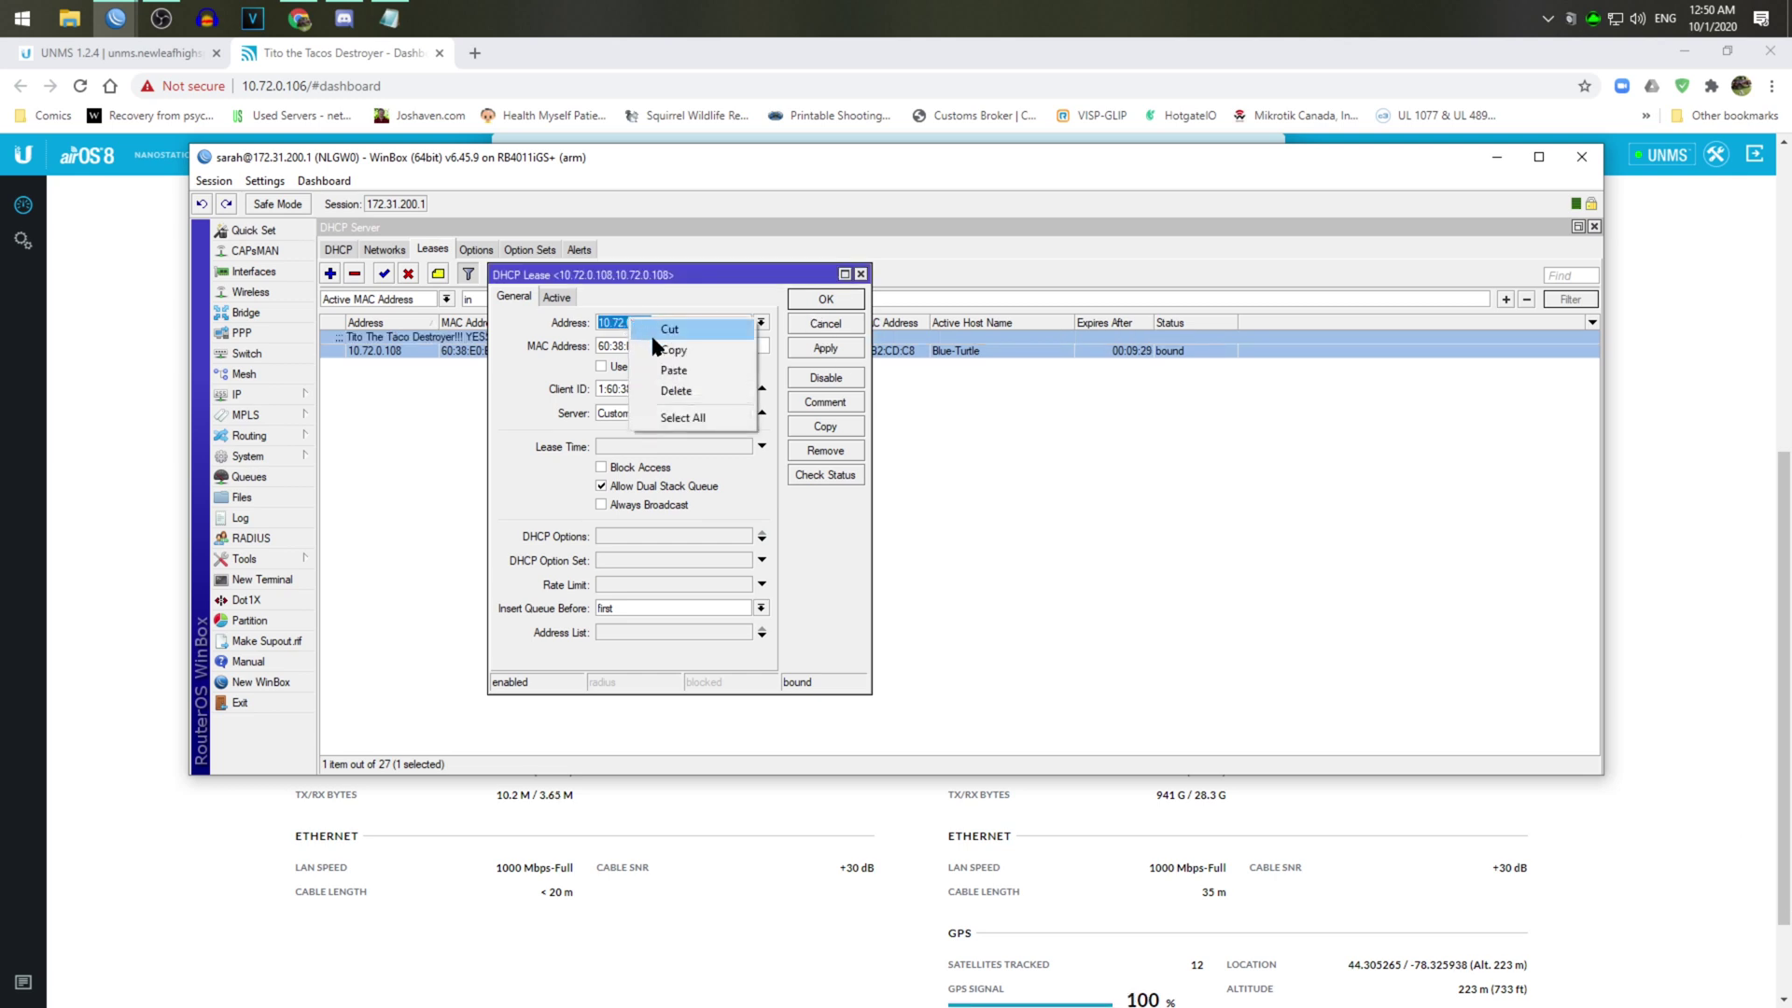
click(658, 349)
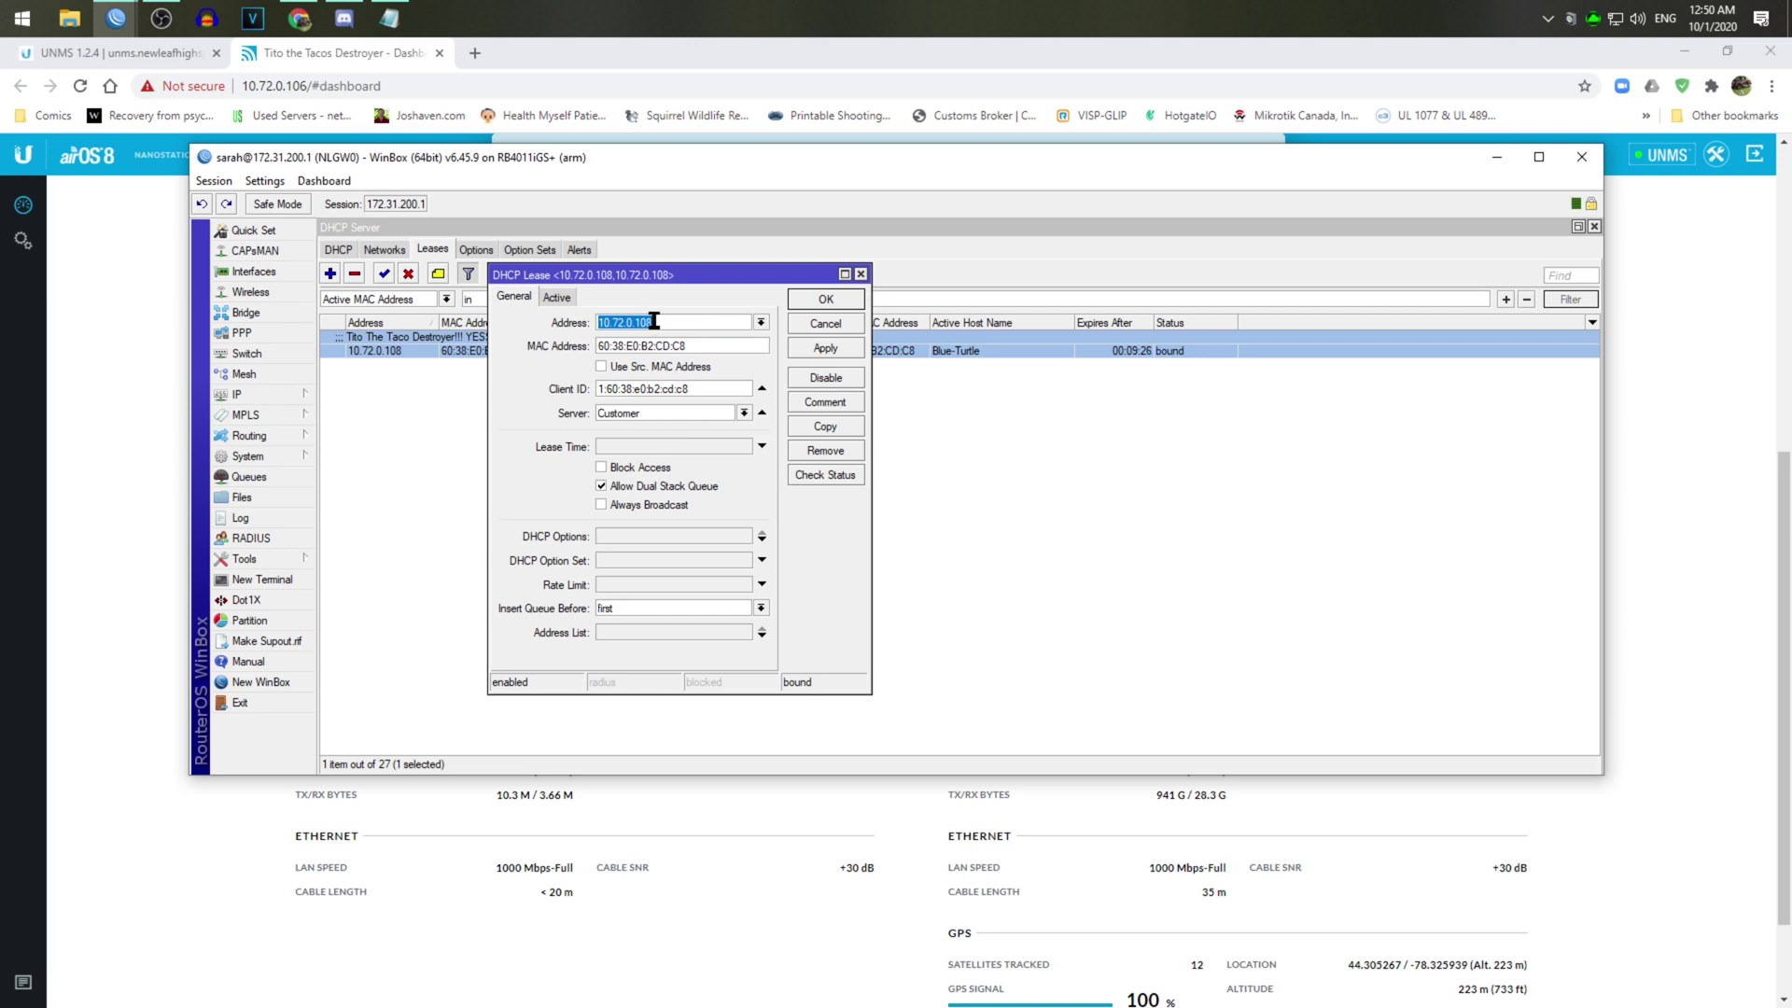
click(840, 301)
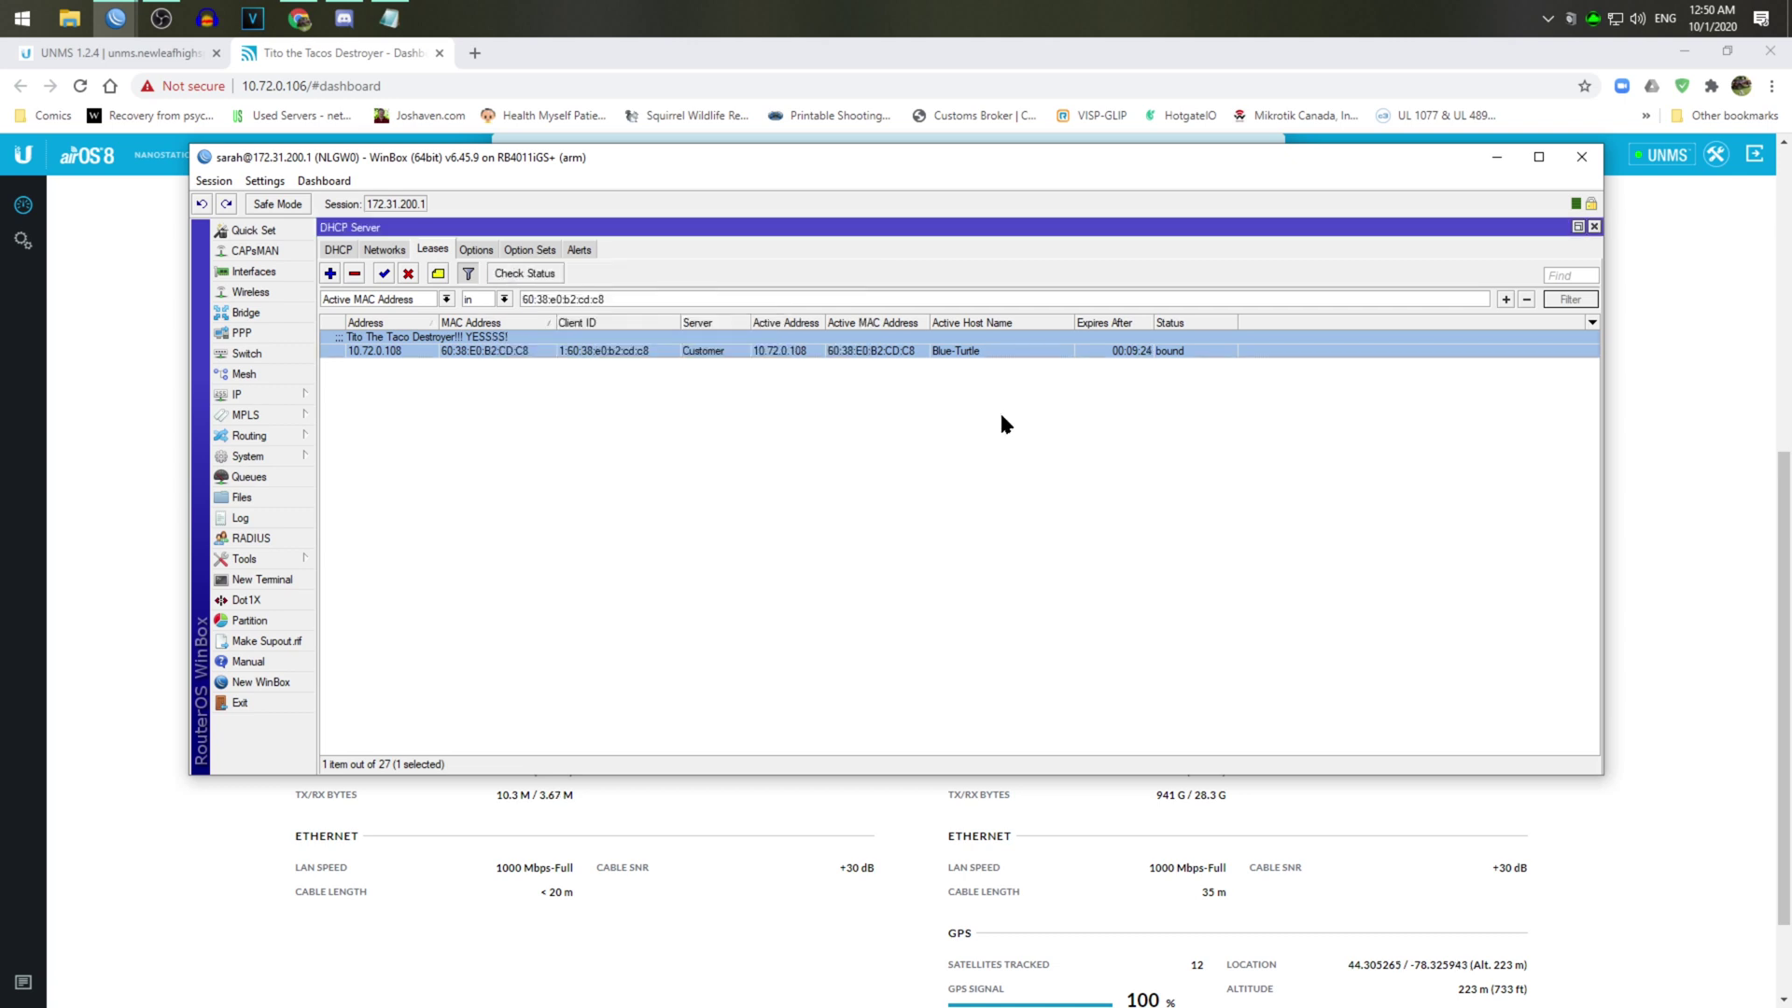
click(469, 273)
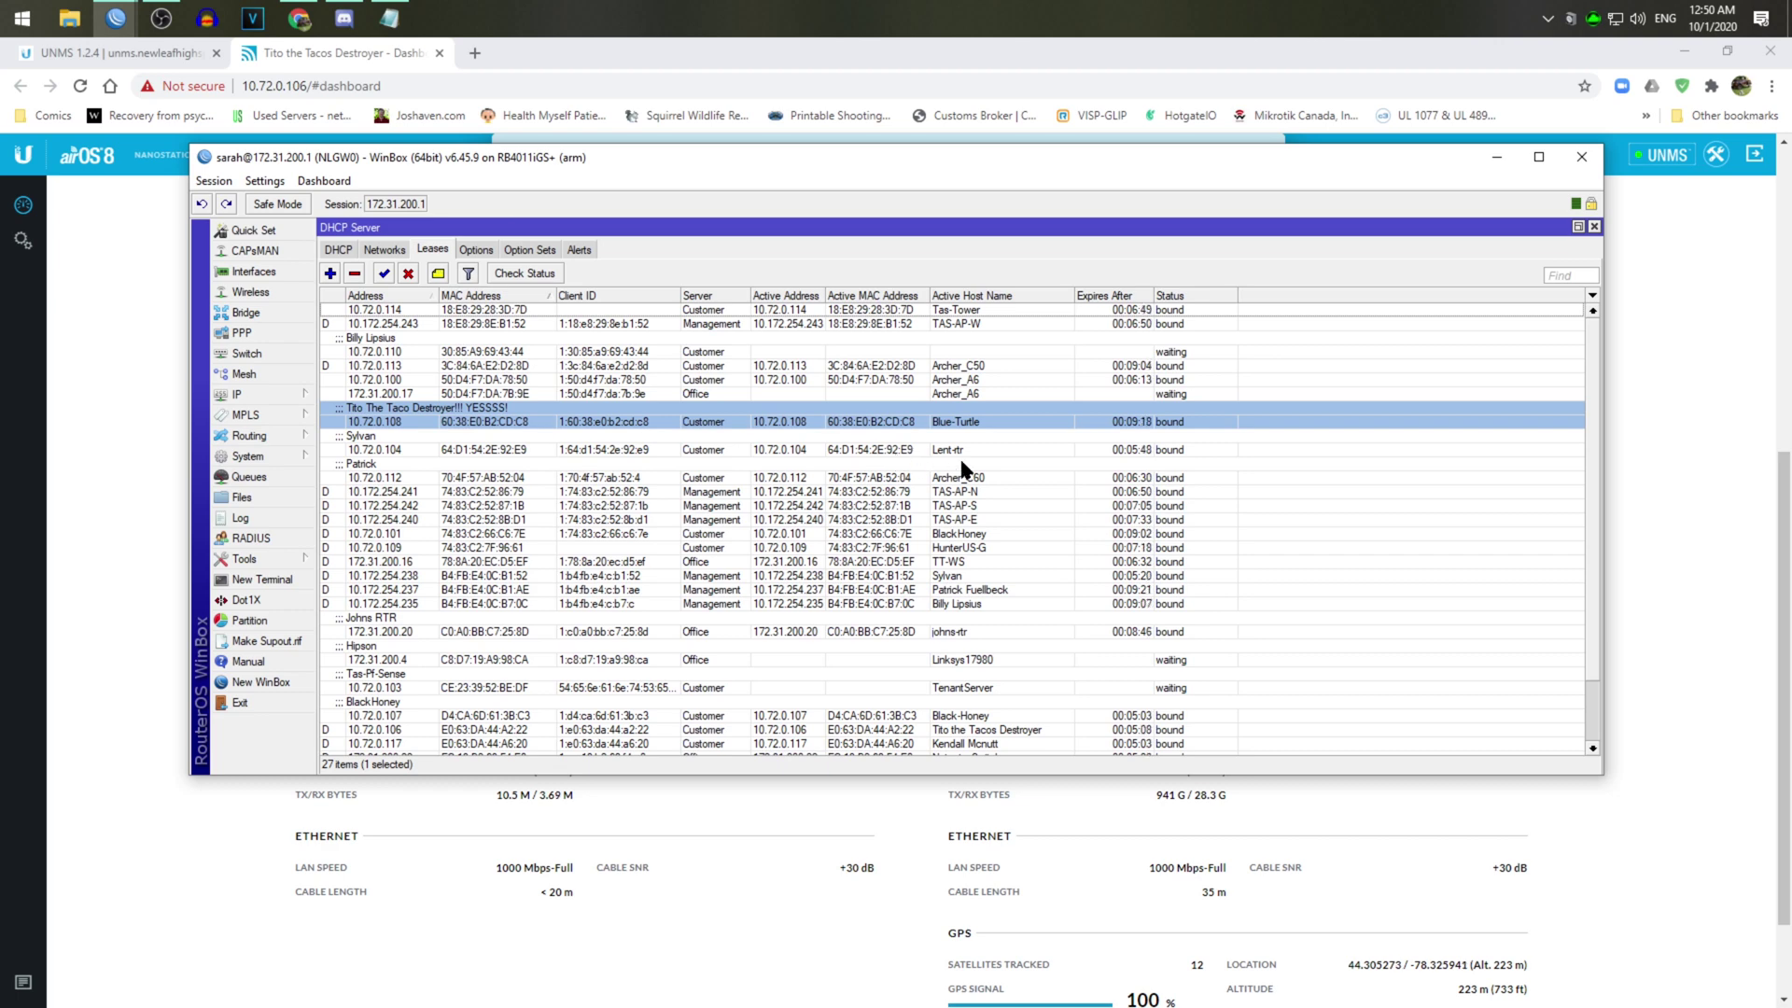
click(124, 411)
click(1265, 152)
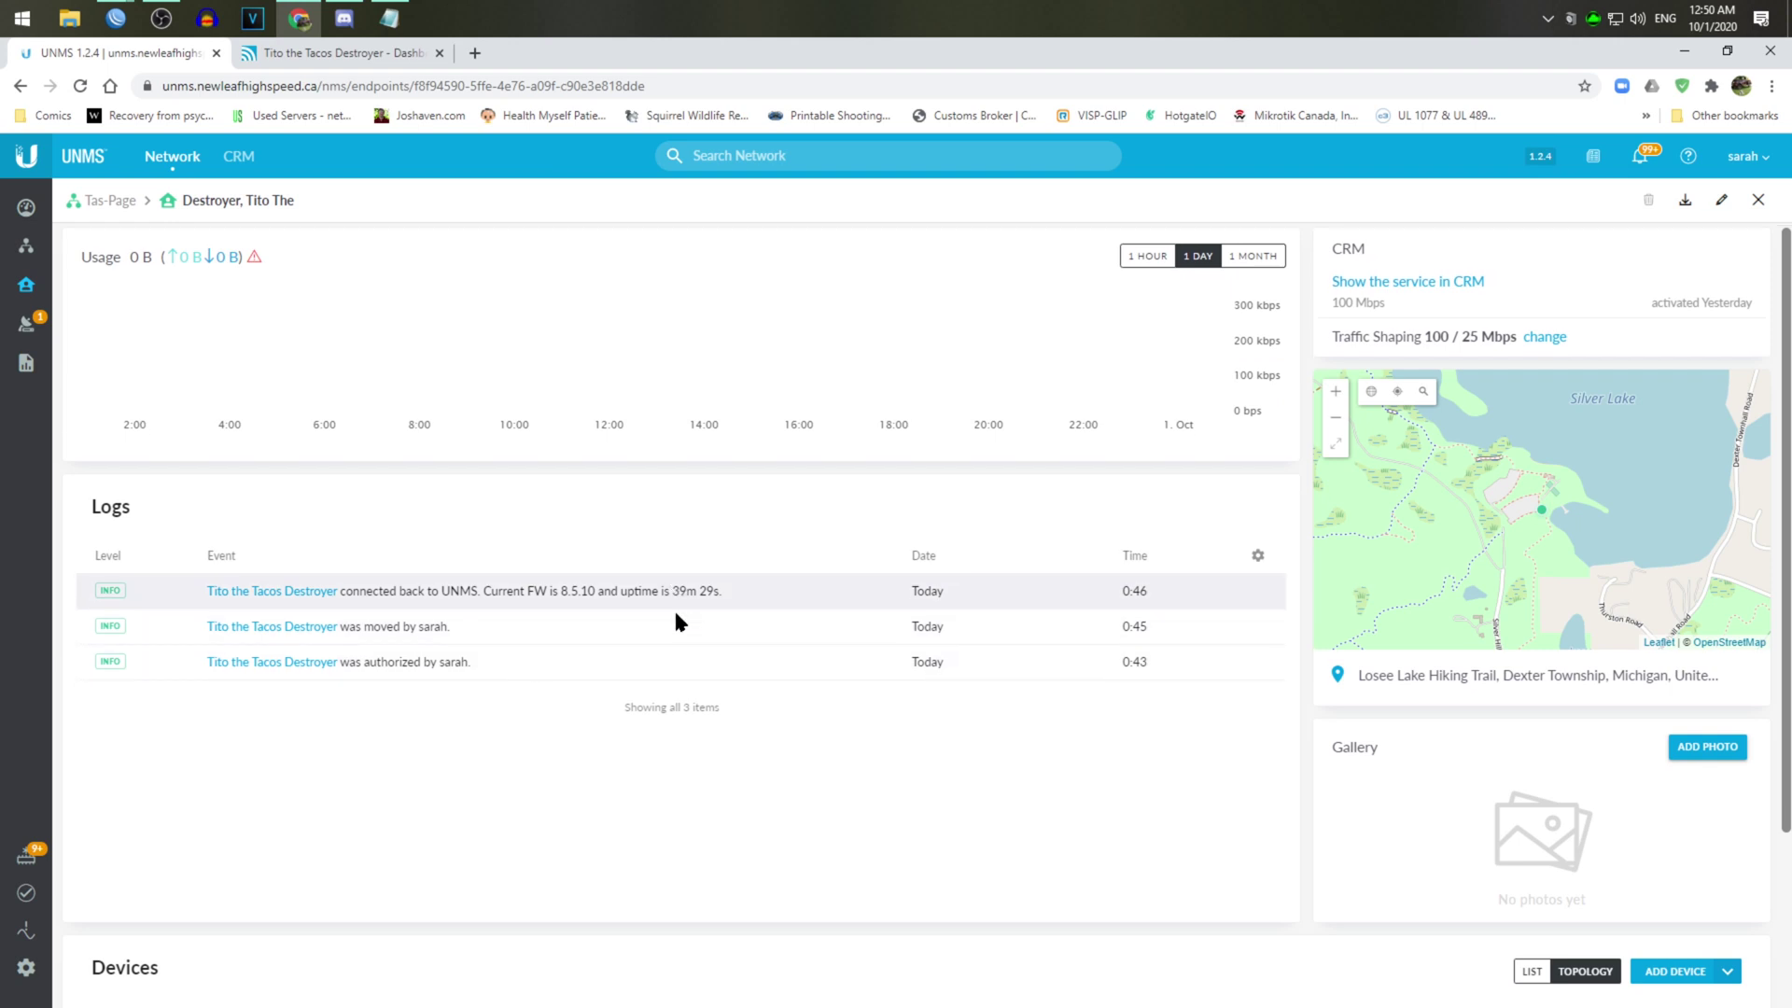
Add a third-party router named Blue Turtle at IP 10.72.0.108 to the site
scroll(674, 608, down, 3)
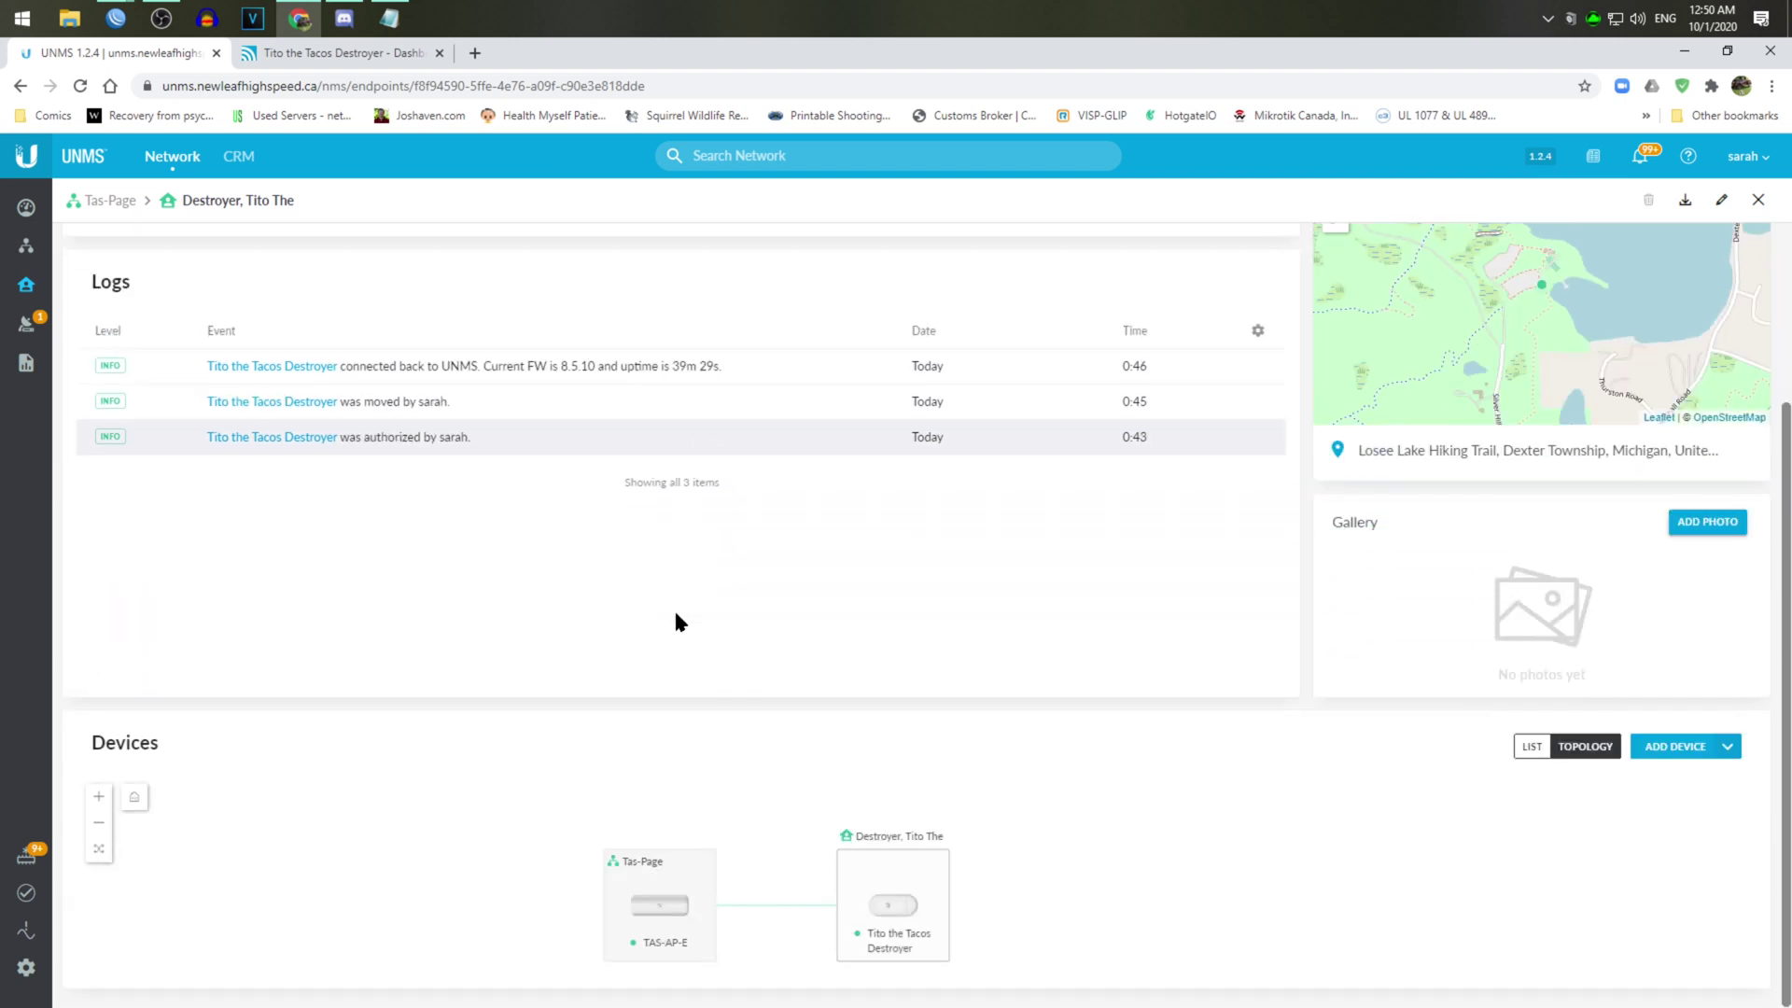
click(1682, 743)
click(898, 403)
click(814, 534)
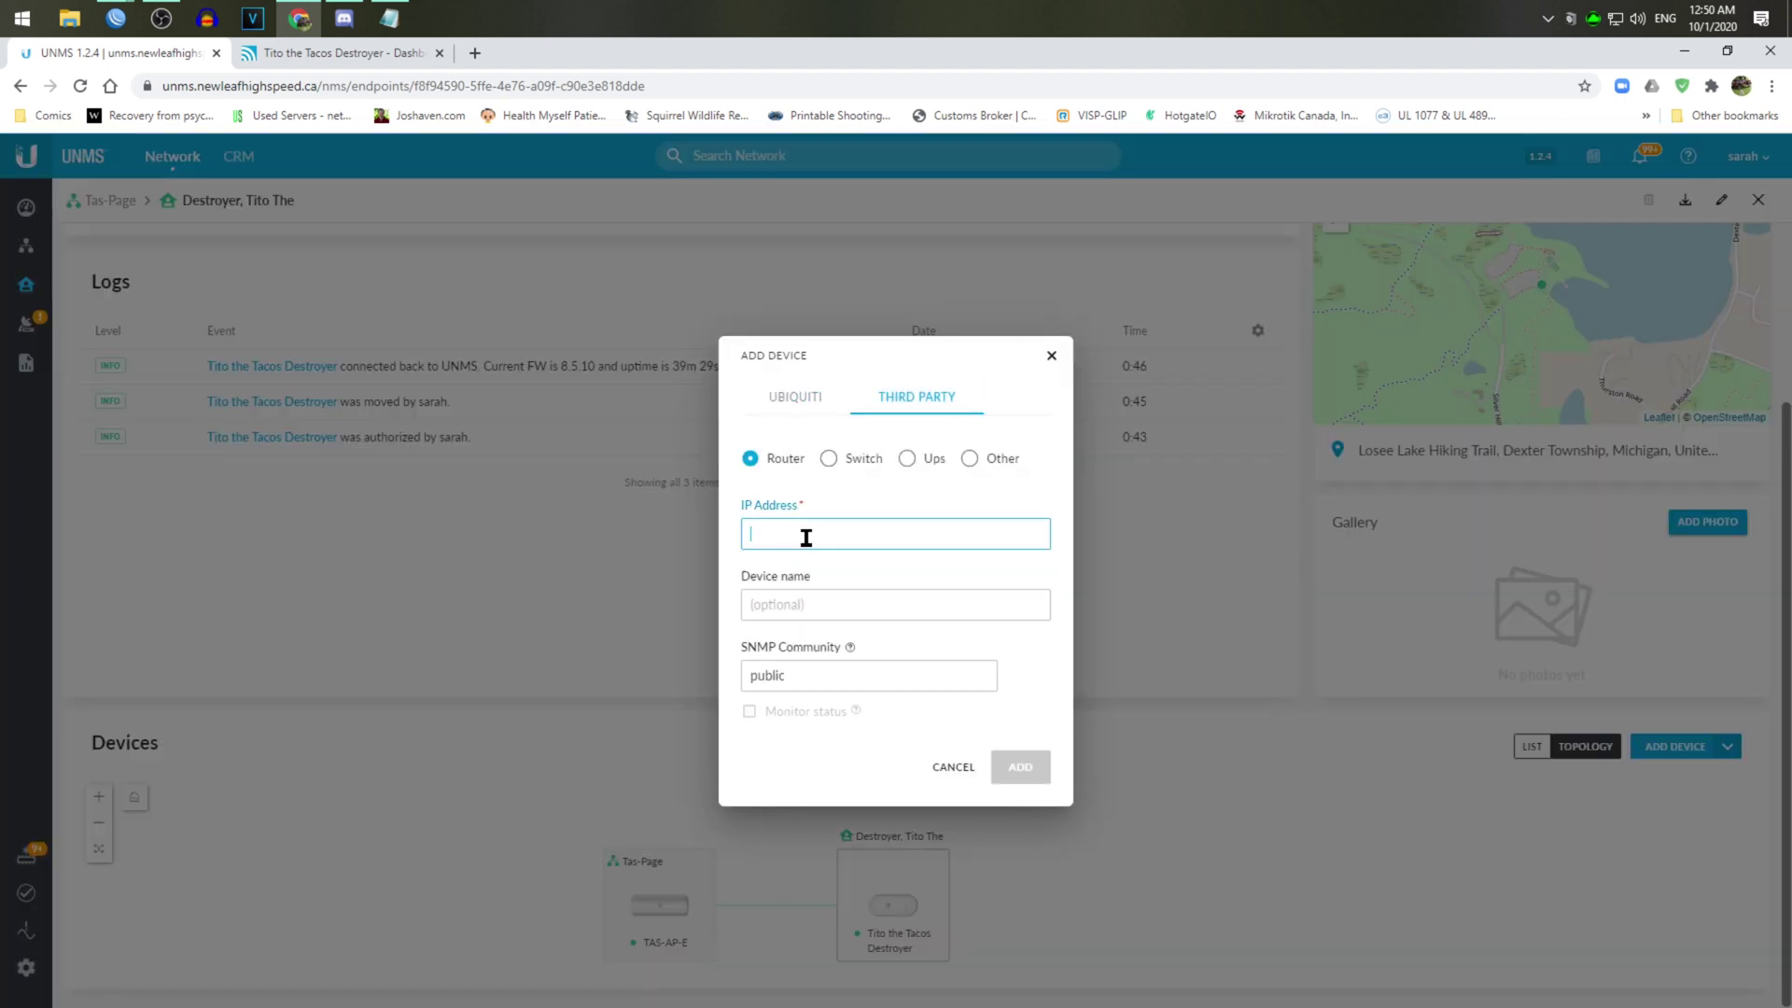
text(10.72.0.108)
click(859, 615)
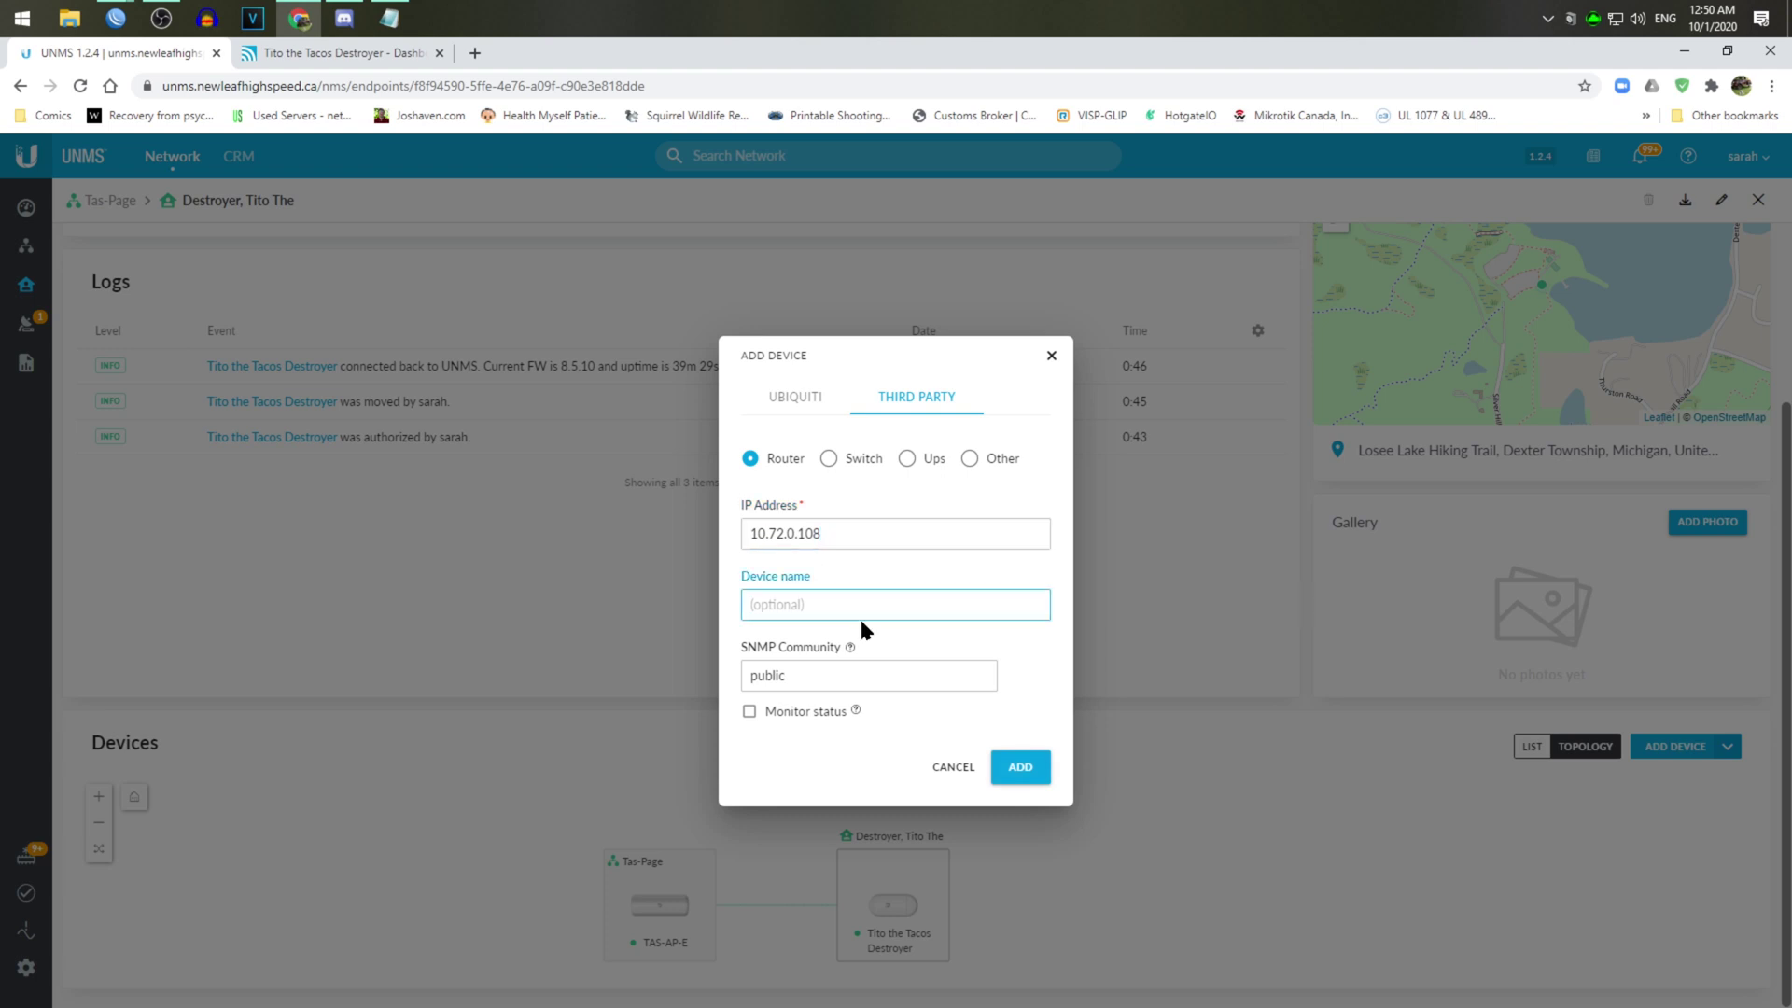
text(Blue Turtle)
click(1029, 773)
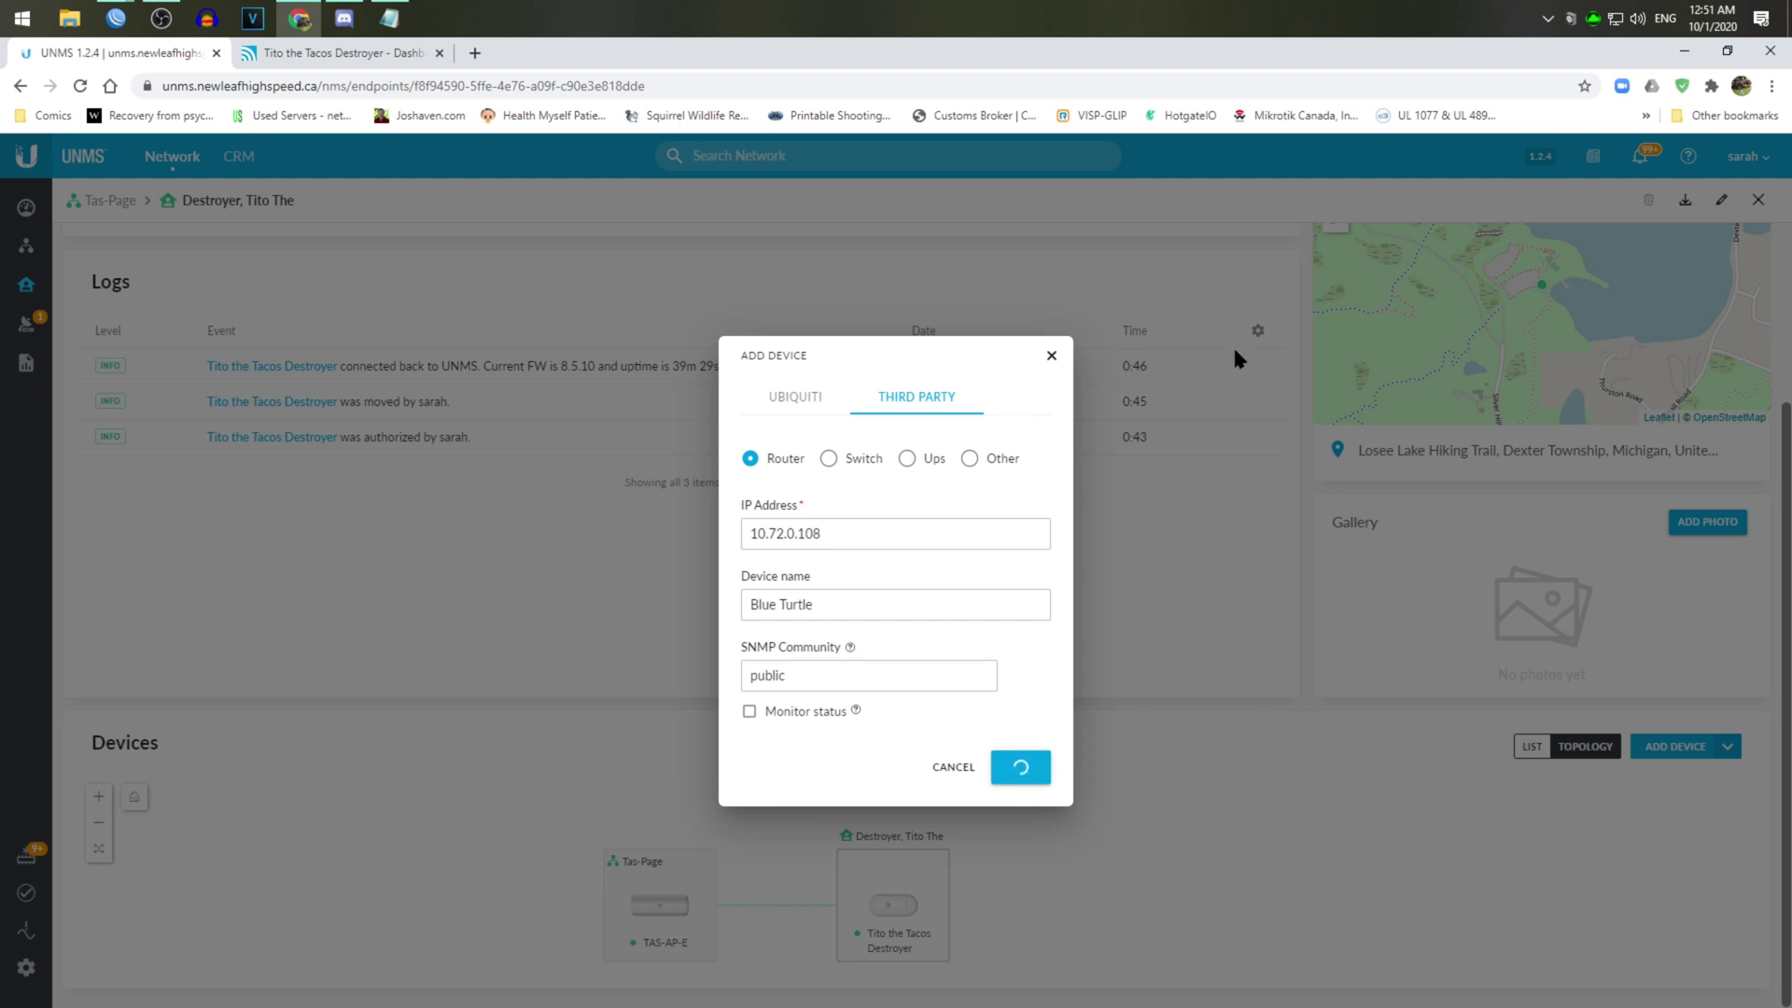
scroll(1183, 809, up, 2)
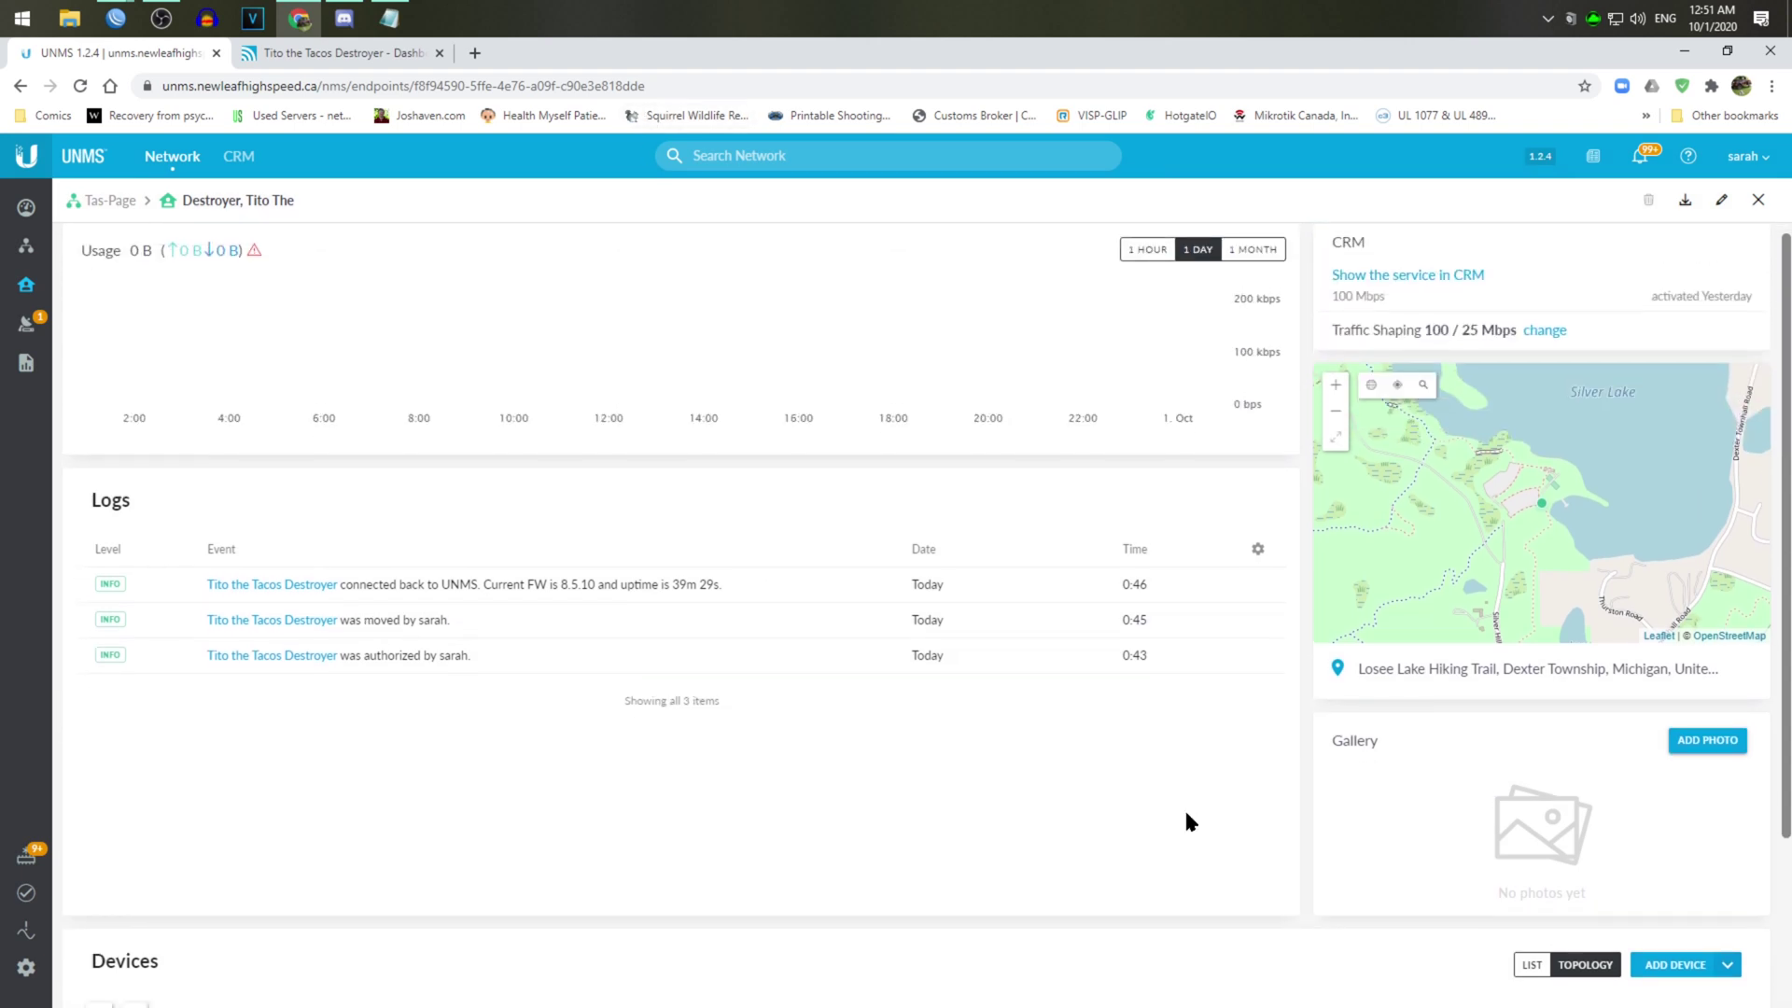
Toggle the site's devices between List and Topology, then open the Blue Turtle node's configuration
scroll(810, 702, down, 5)
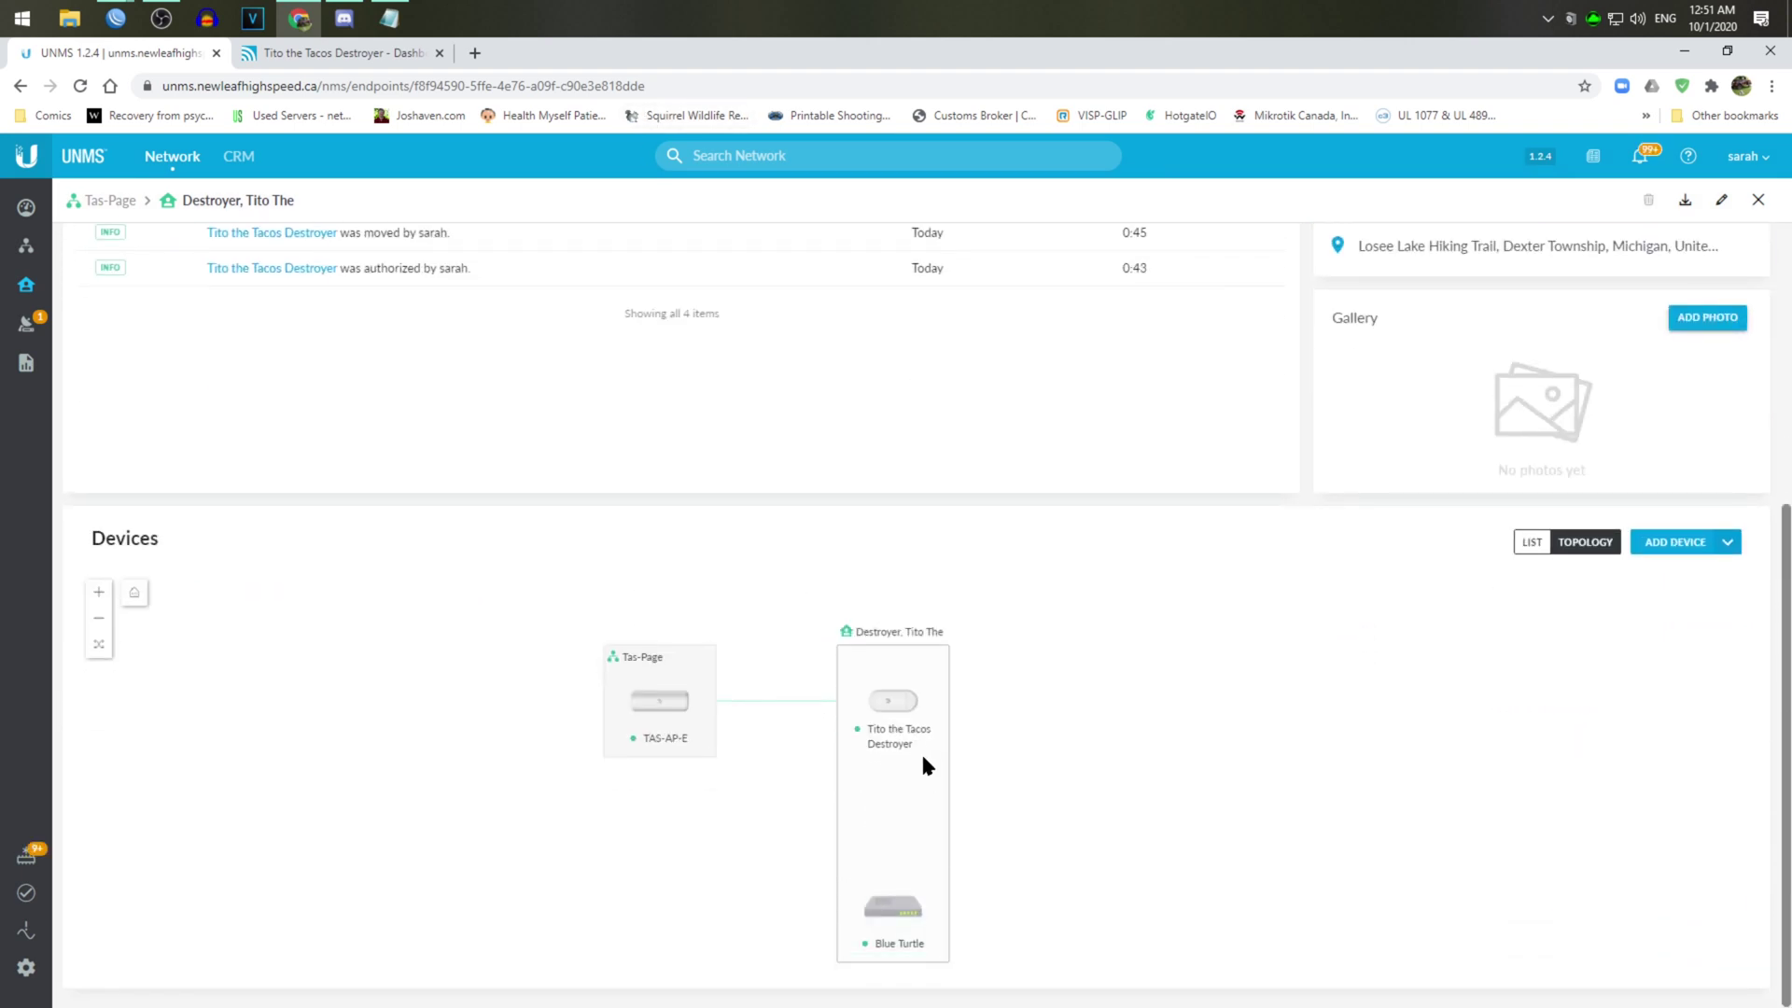
click(1530, 544)
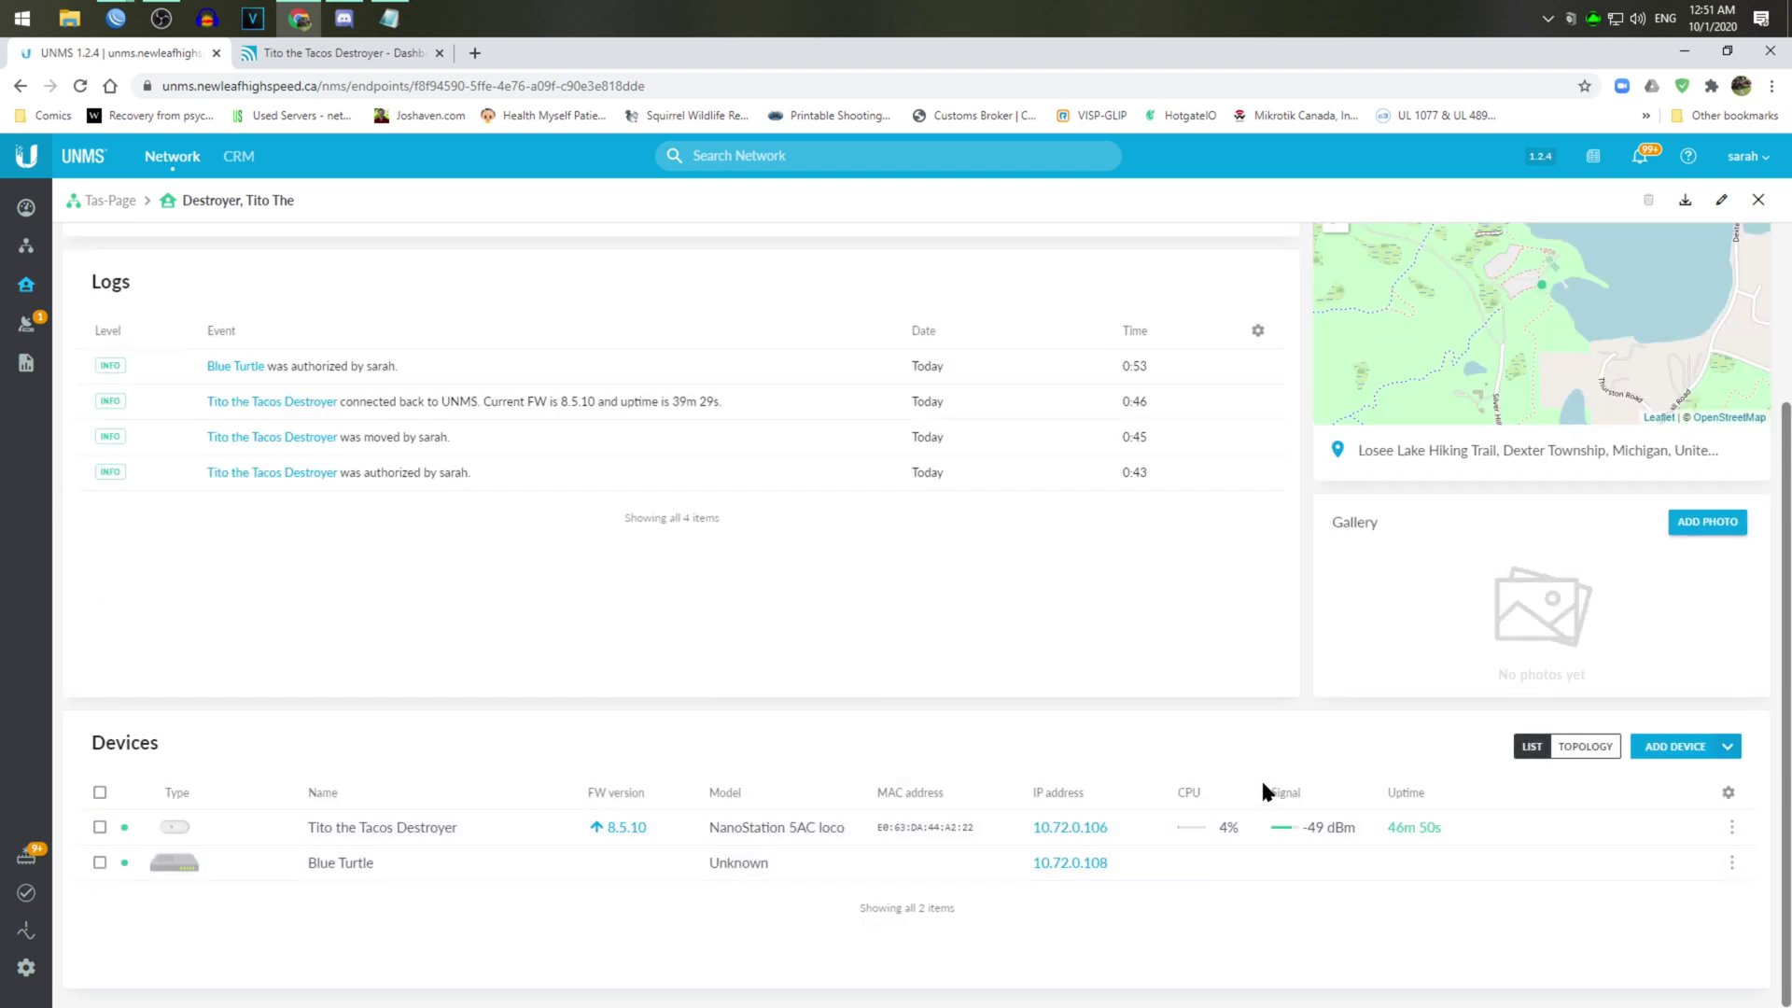
click(1575, 746)
scroll(280, 793, down, 2)
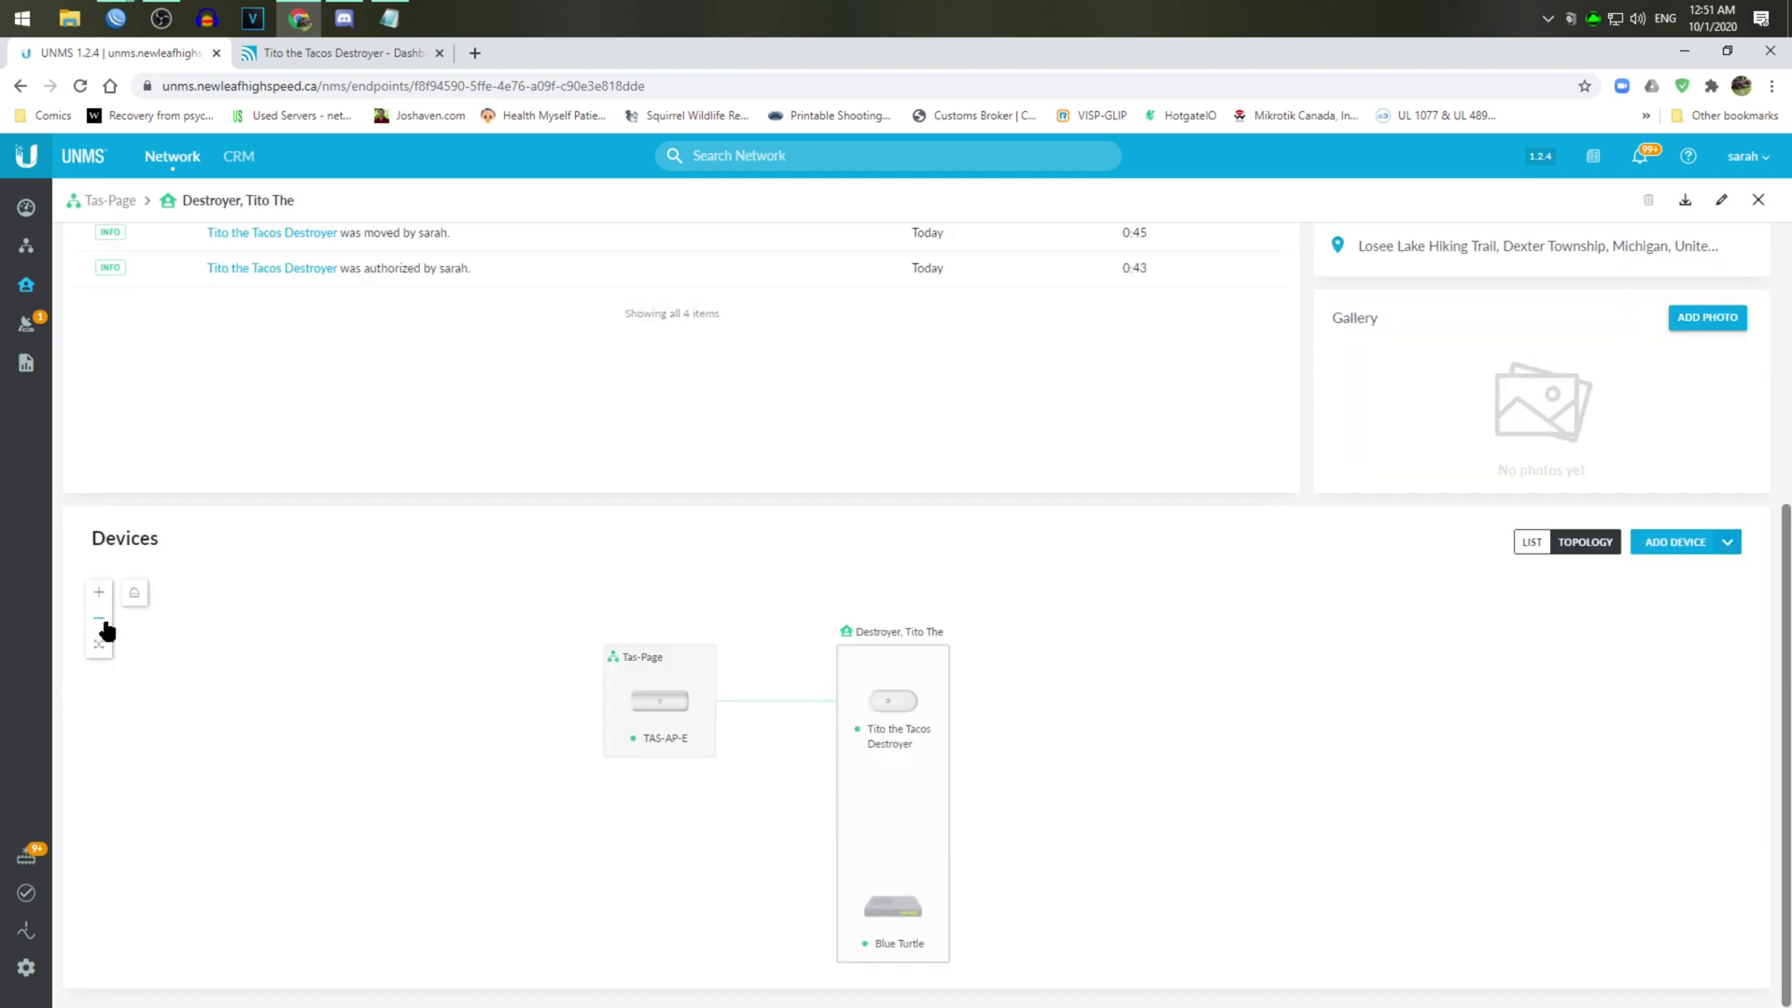
click(99, 643)
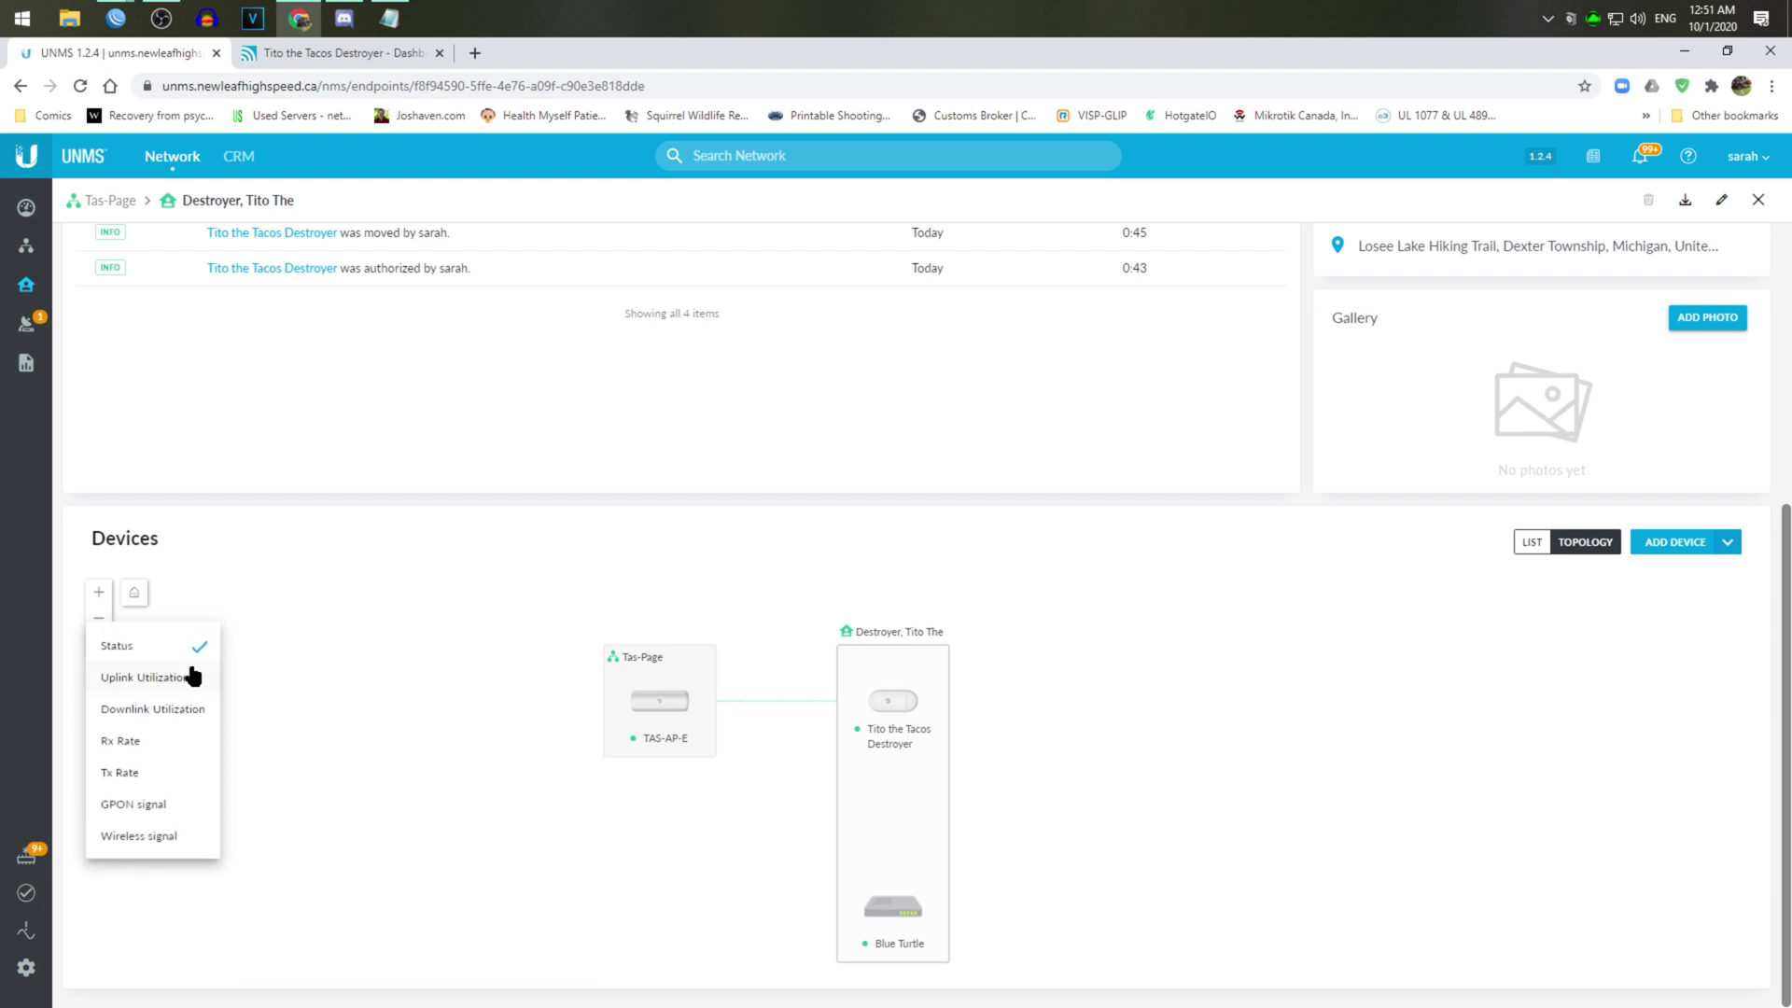
click(894, 924)
scroll(824, 624, down, 1)
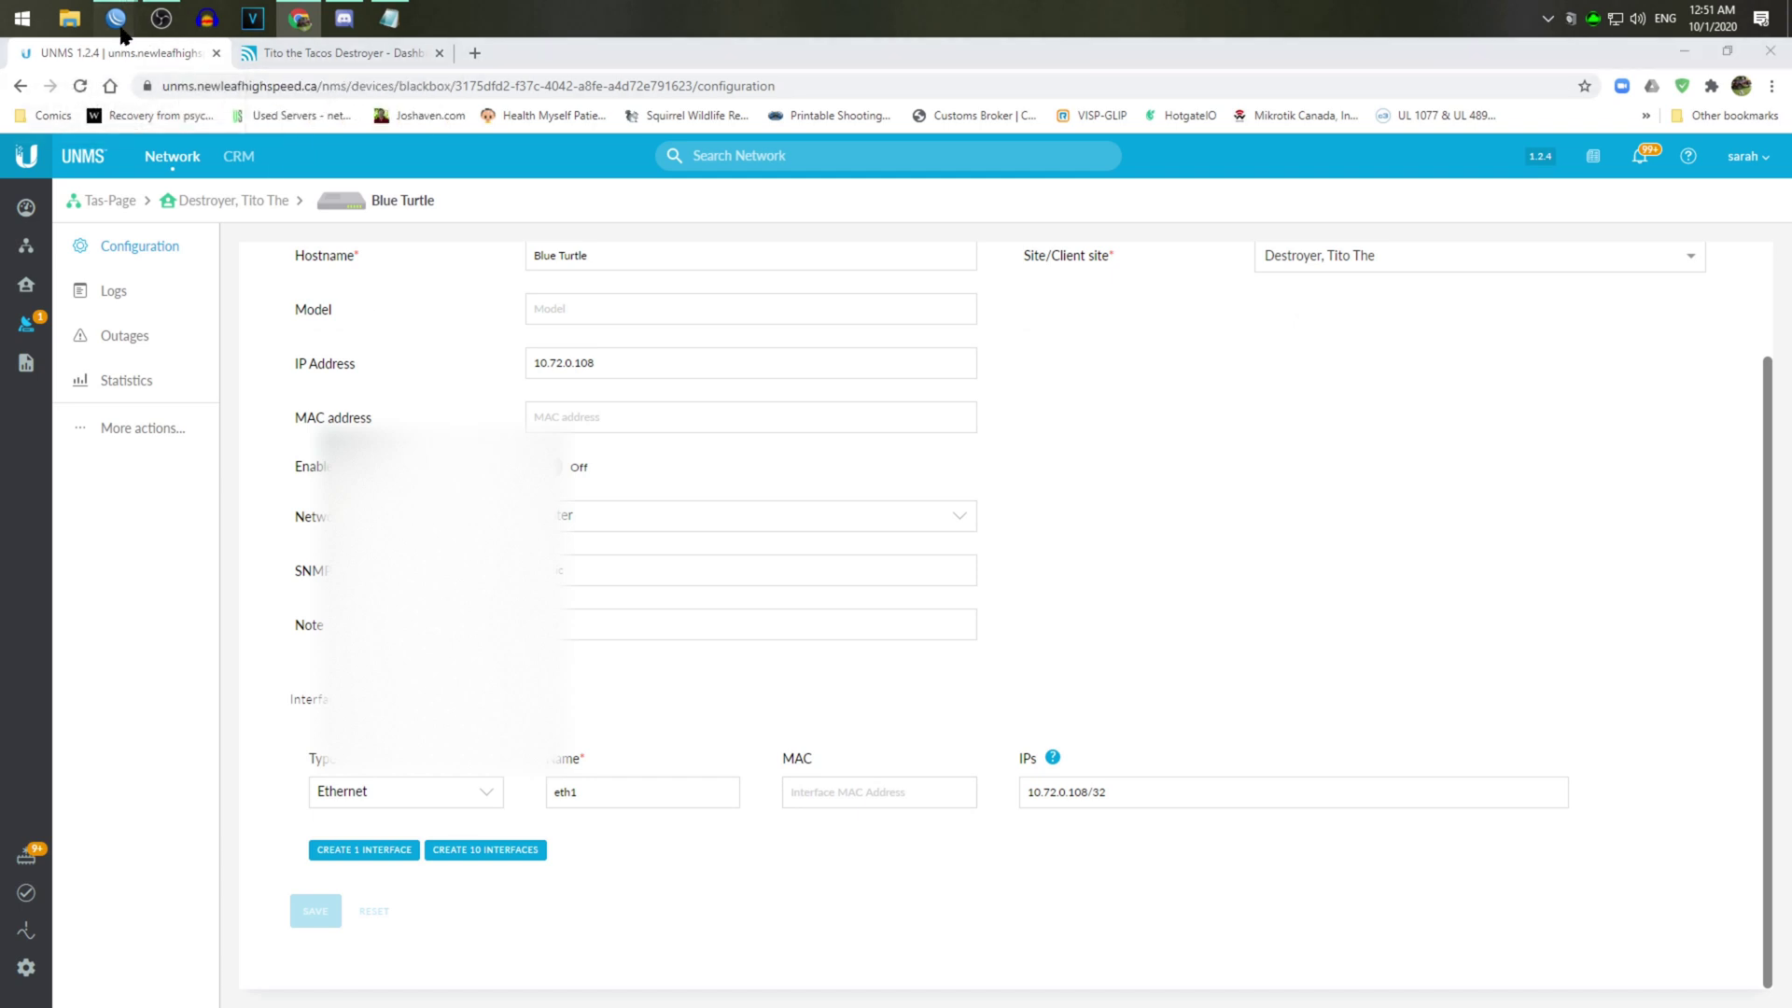
Copy the Blue-Turtle lease's MAC address from WinBox's lease details
mouse_move(116, 18)
click(252, 107)
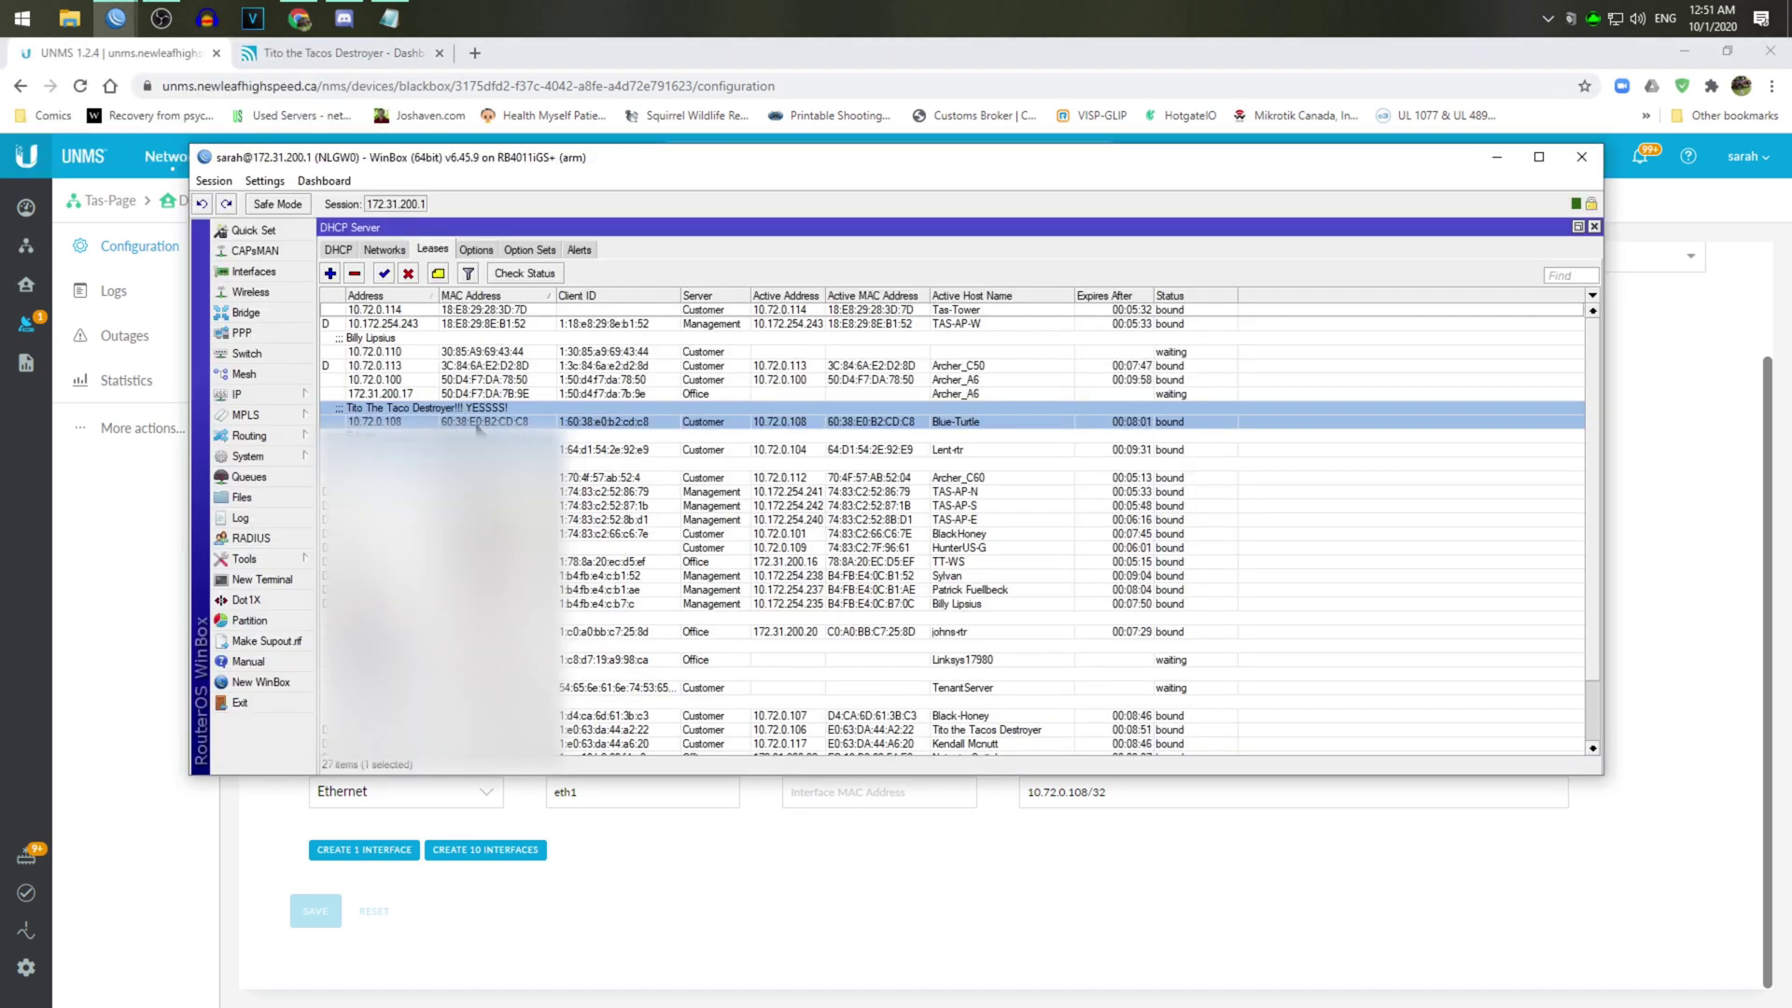
double_click(505, 425)
drag(599, 346, 687, 346)
right_click(680, 361)
click(721, 372)
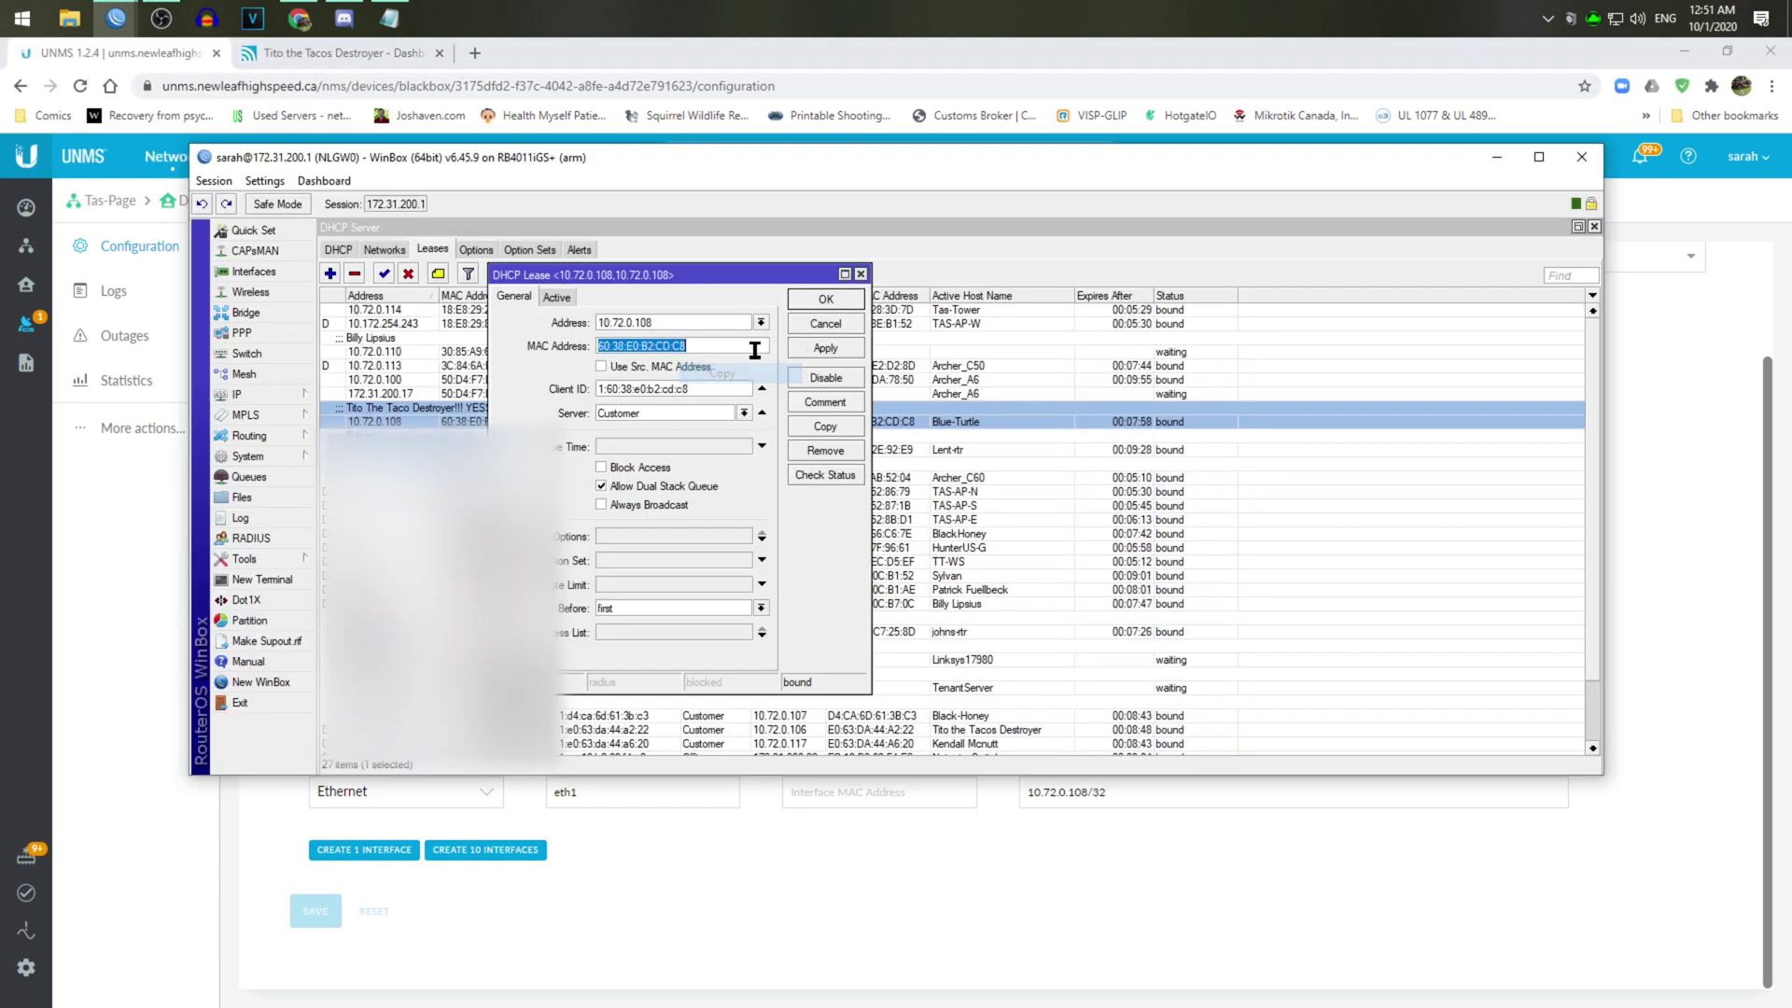
click(829, 325)
Save 60:38:e0:b2:cd:c8 as the router's interface MAC and switch ping monitoring on
click(879, 856)
click(887, 795)
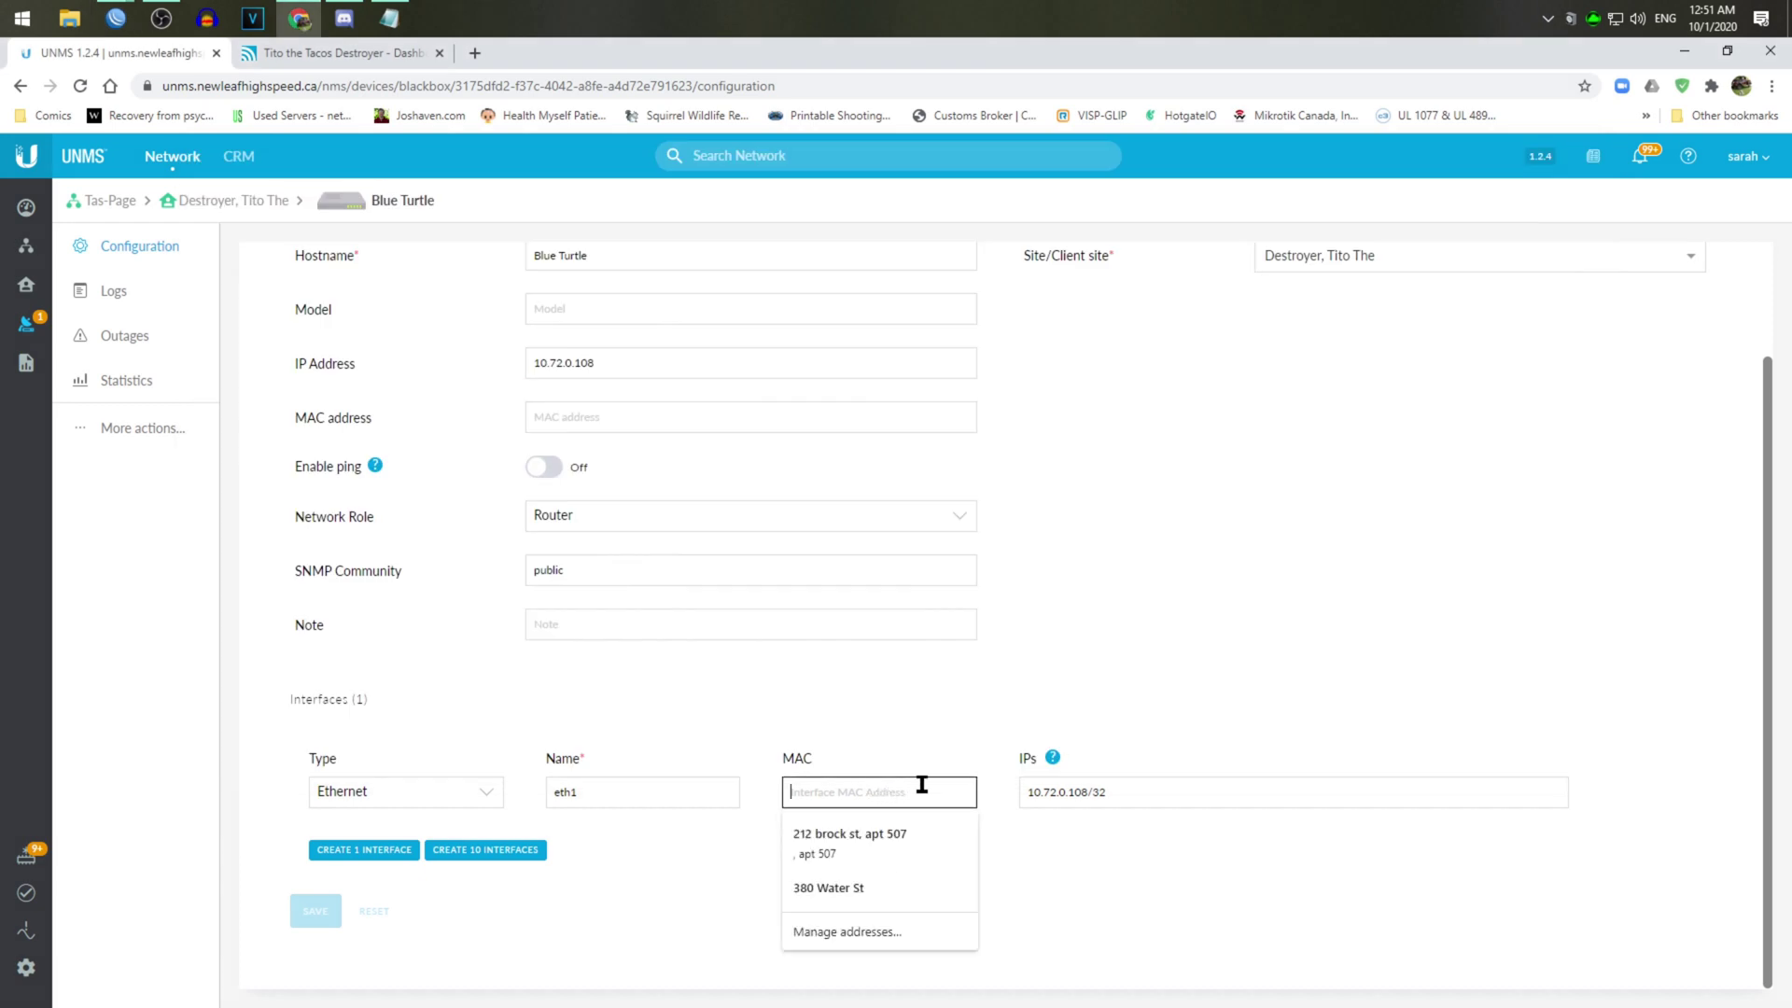
key(ctrl+v)
key(Return)
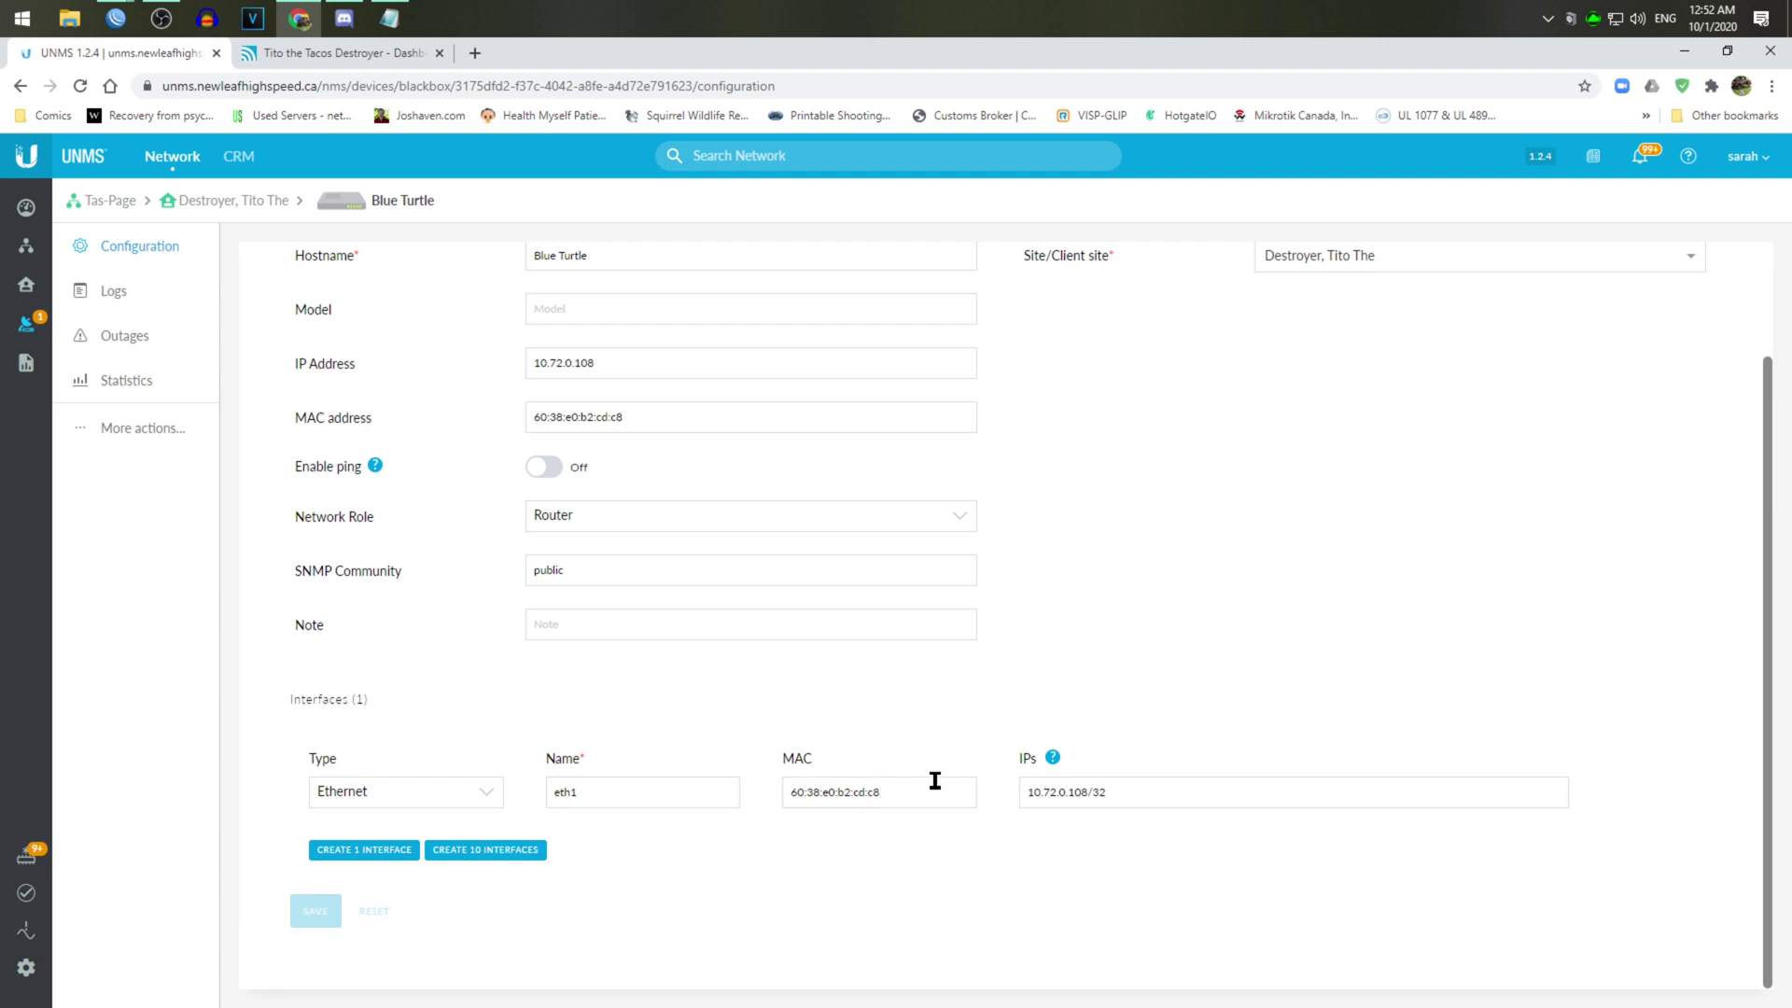
click(543, 467)
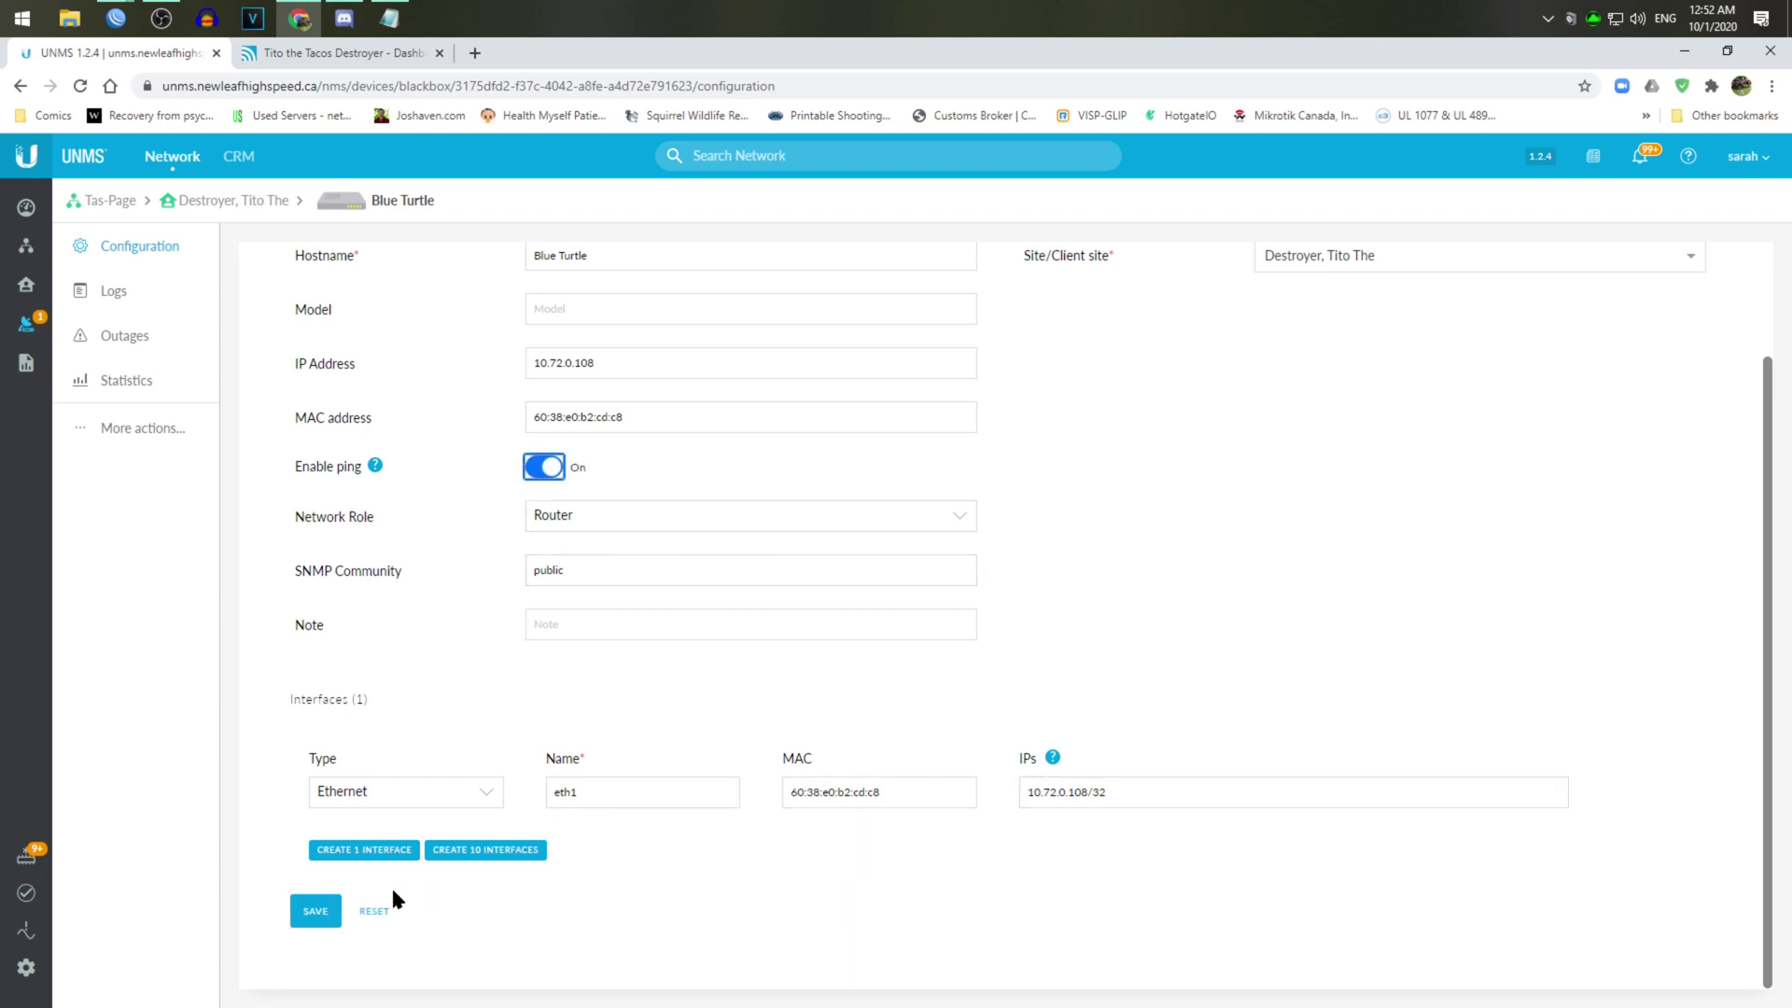
click(316, 910)
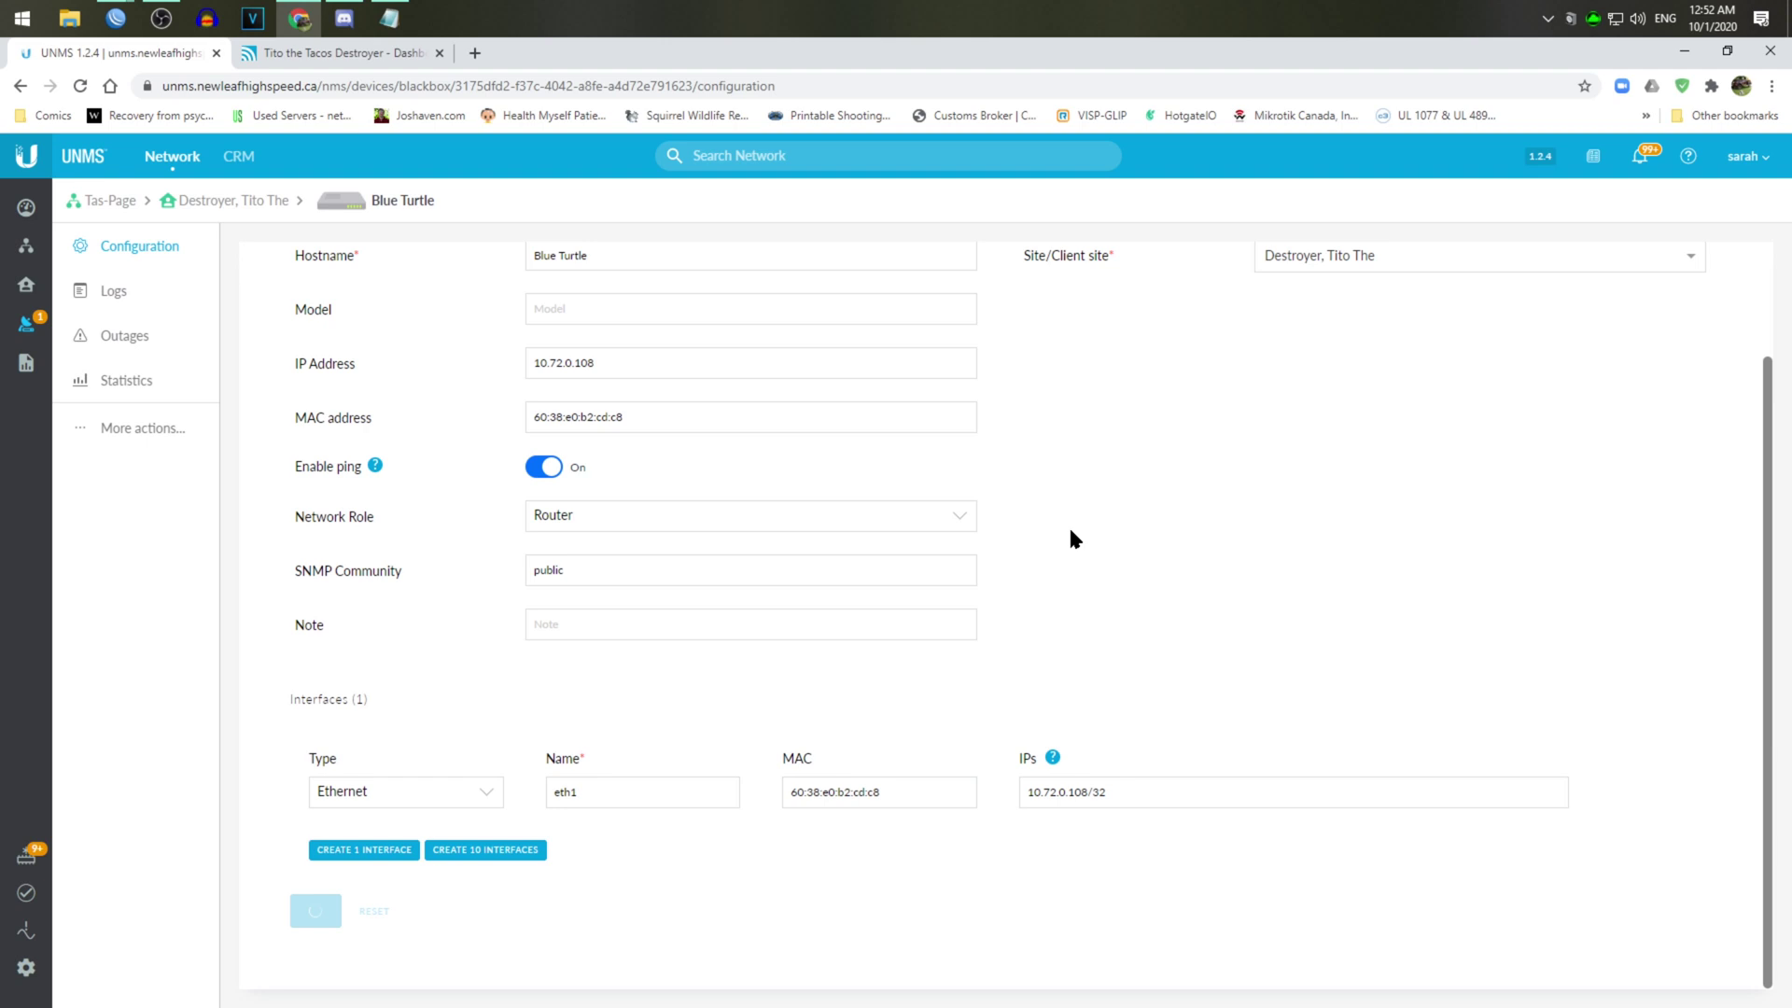
Set the router's model to Linksys WRT 3200ACM, turn ping monitoring off, and save
click(821, 313)
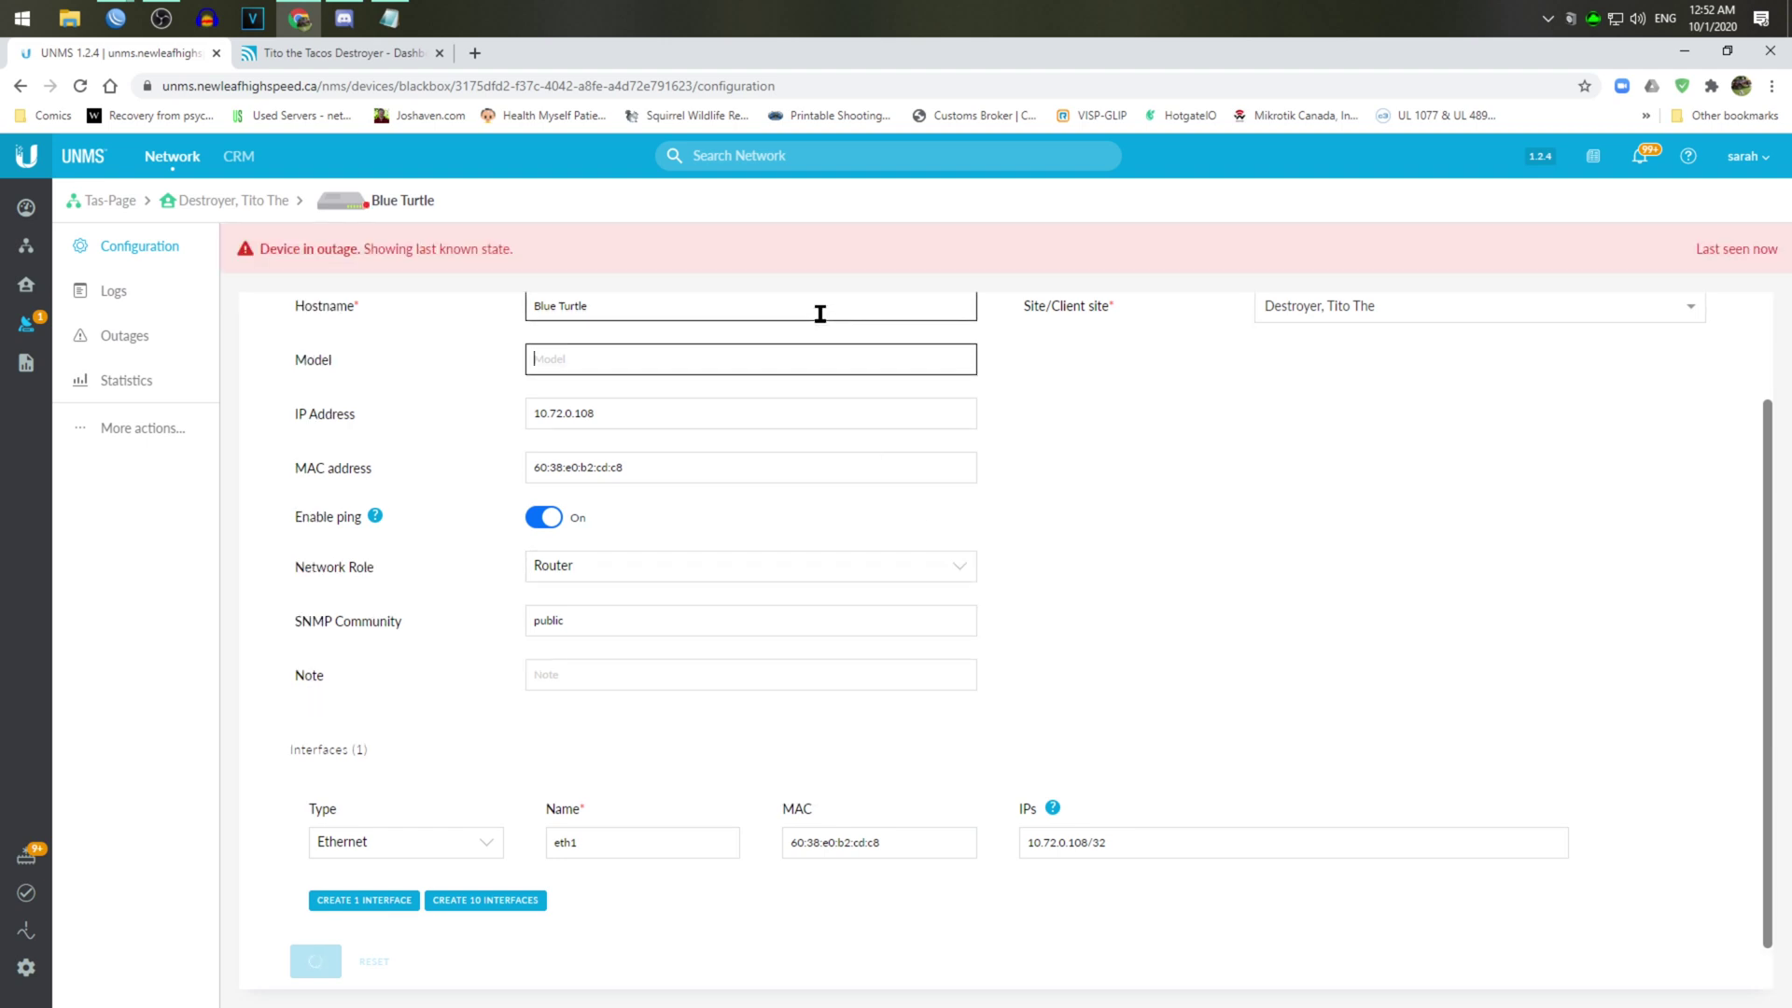
text(Linksys)
click(543, 517)
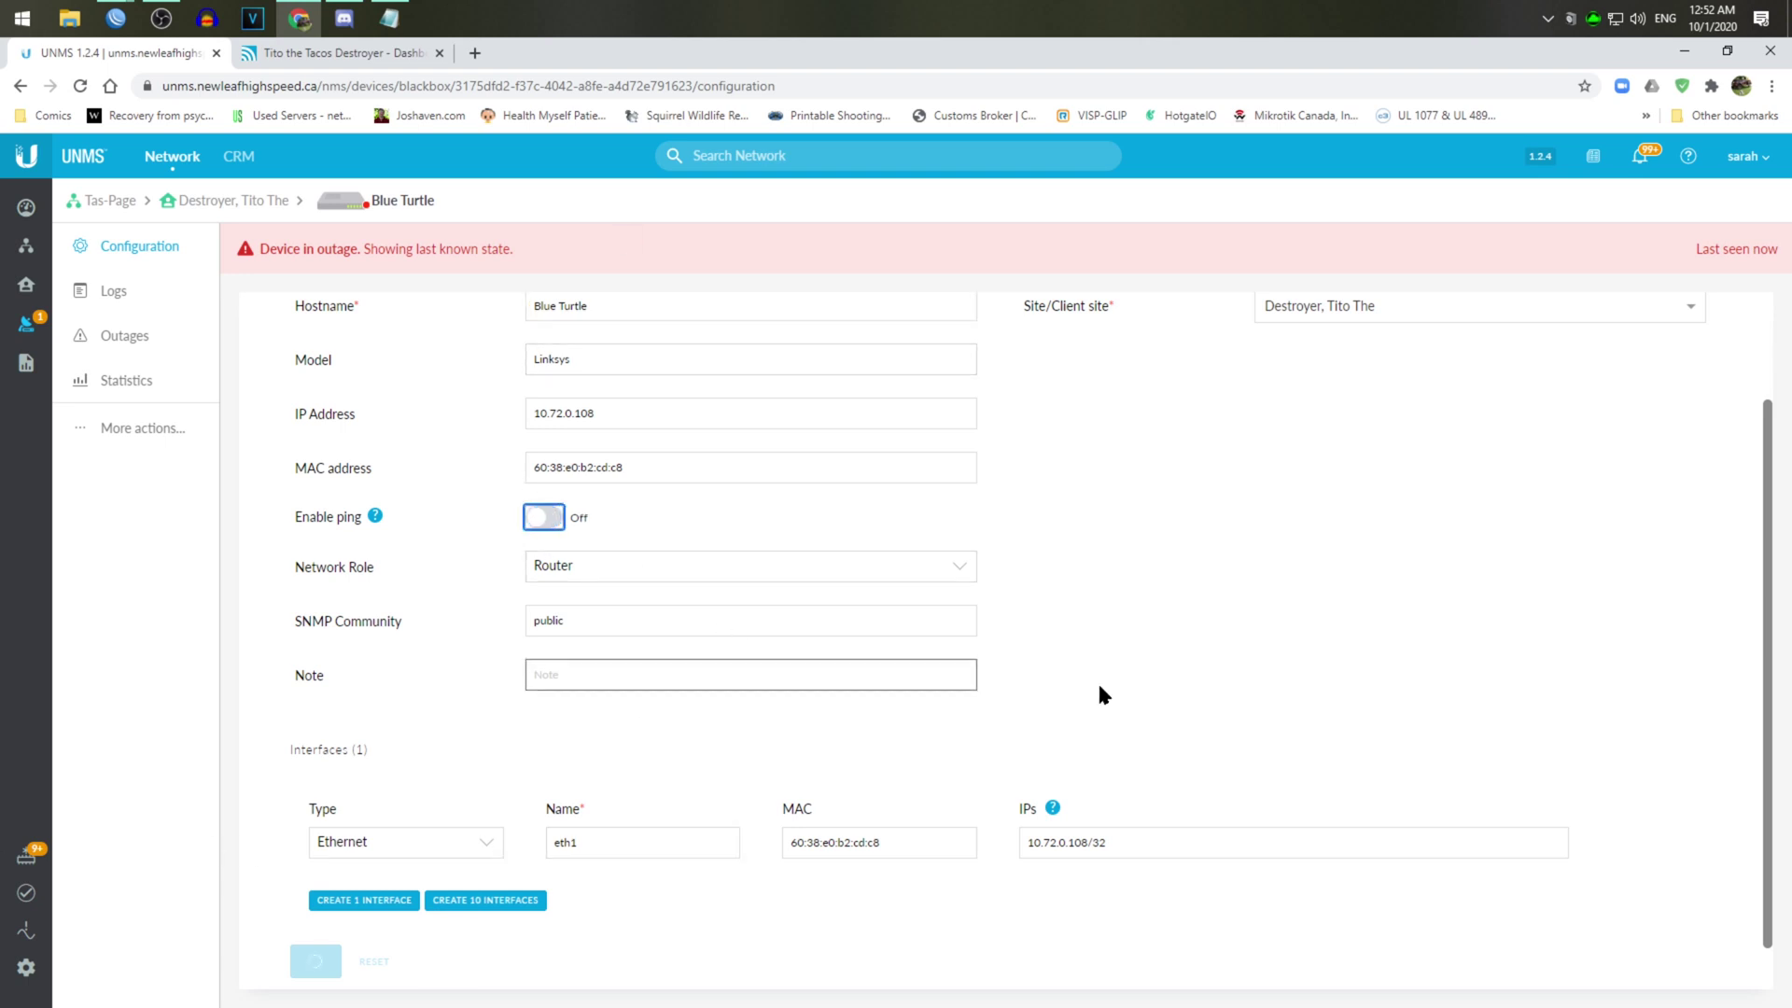
click(1172, 645)
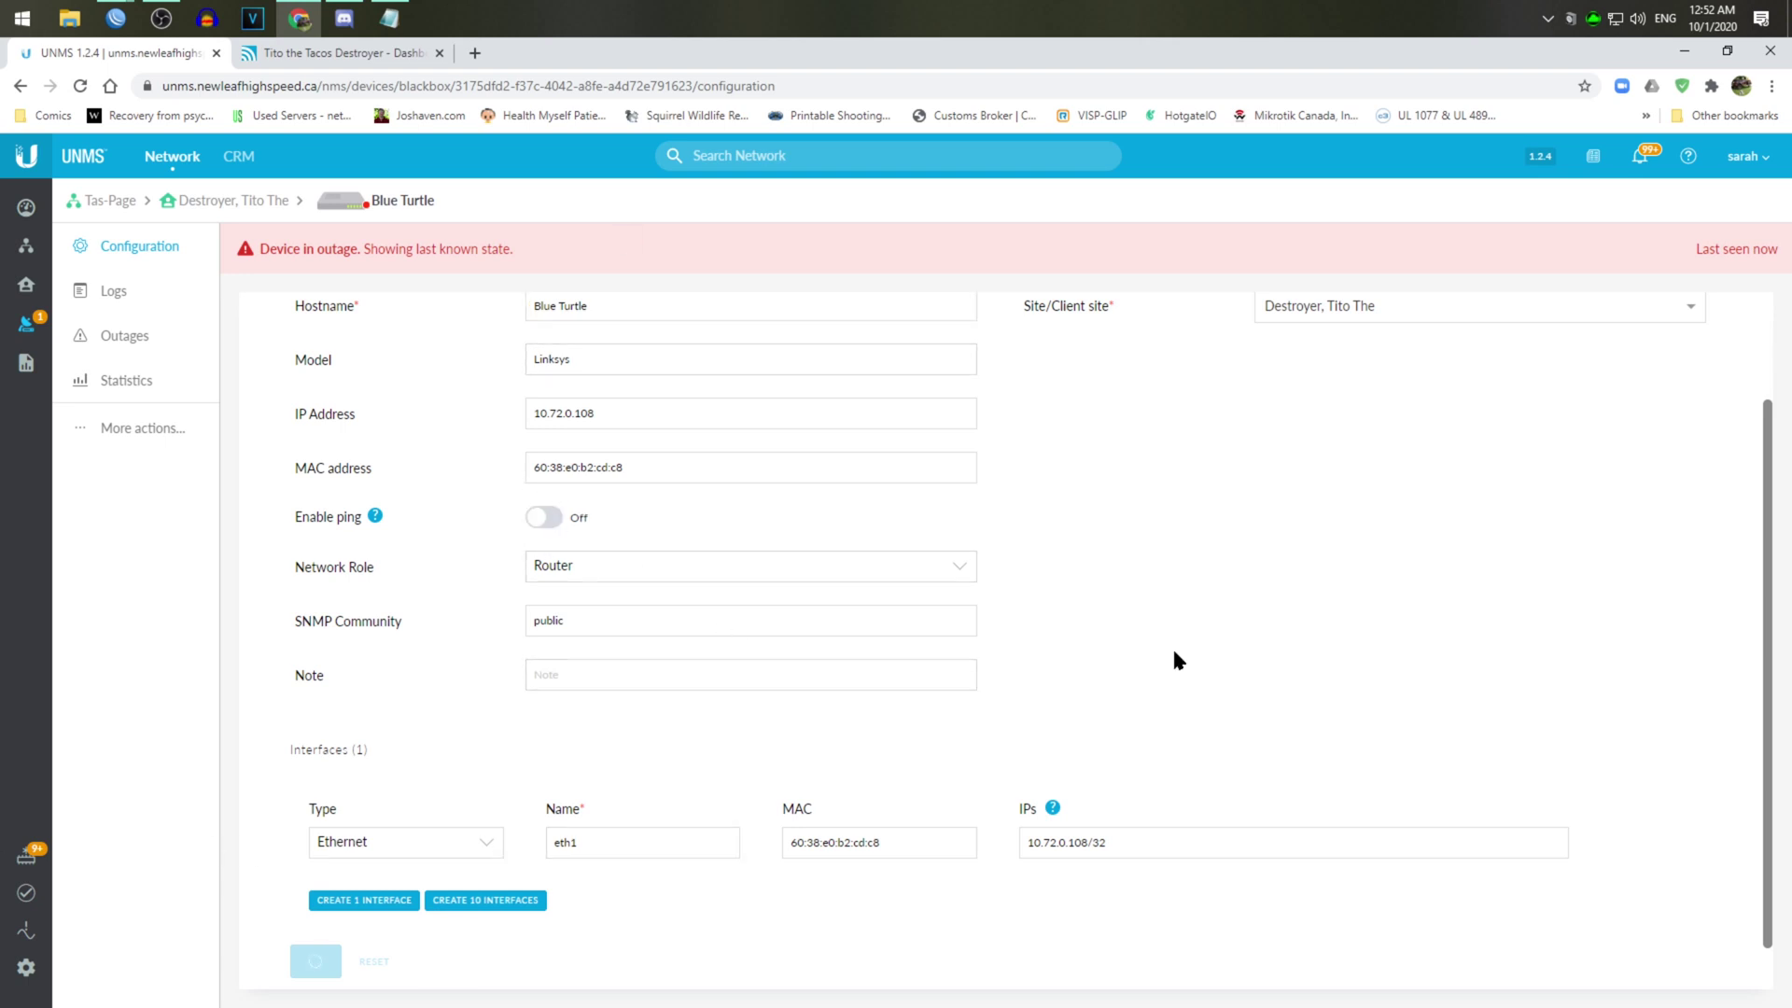
click(684, 373)
text(WRT)
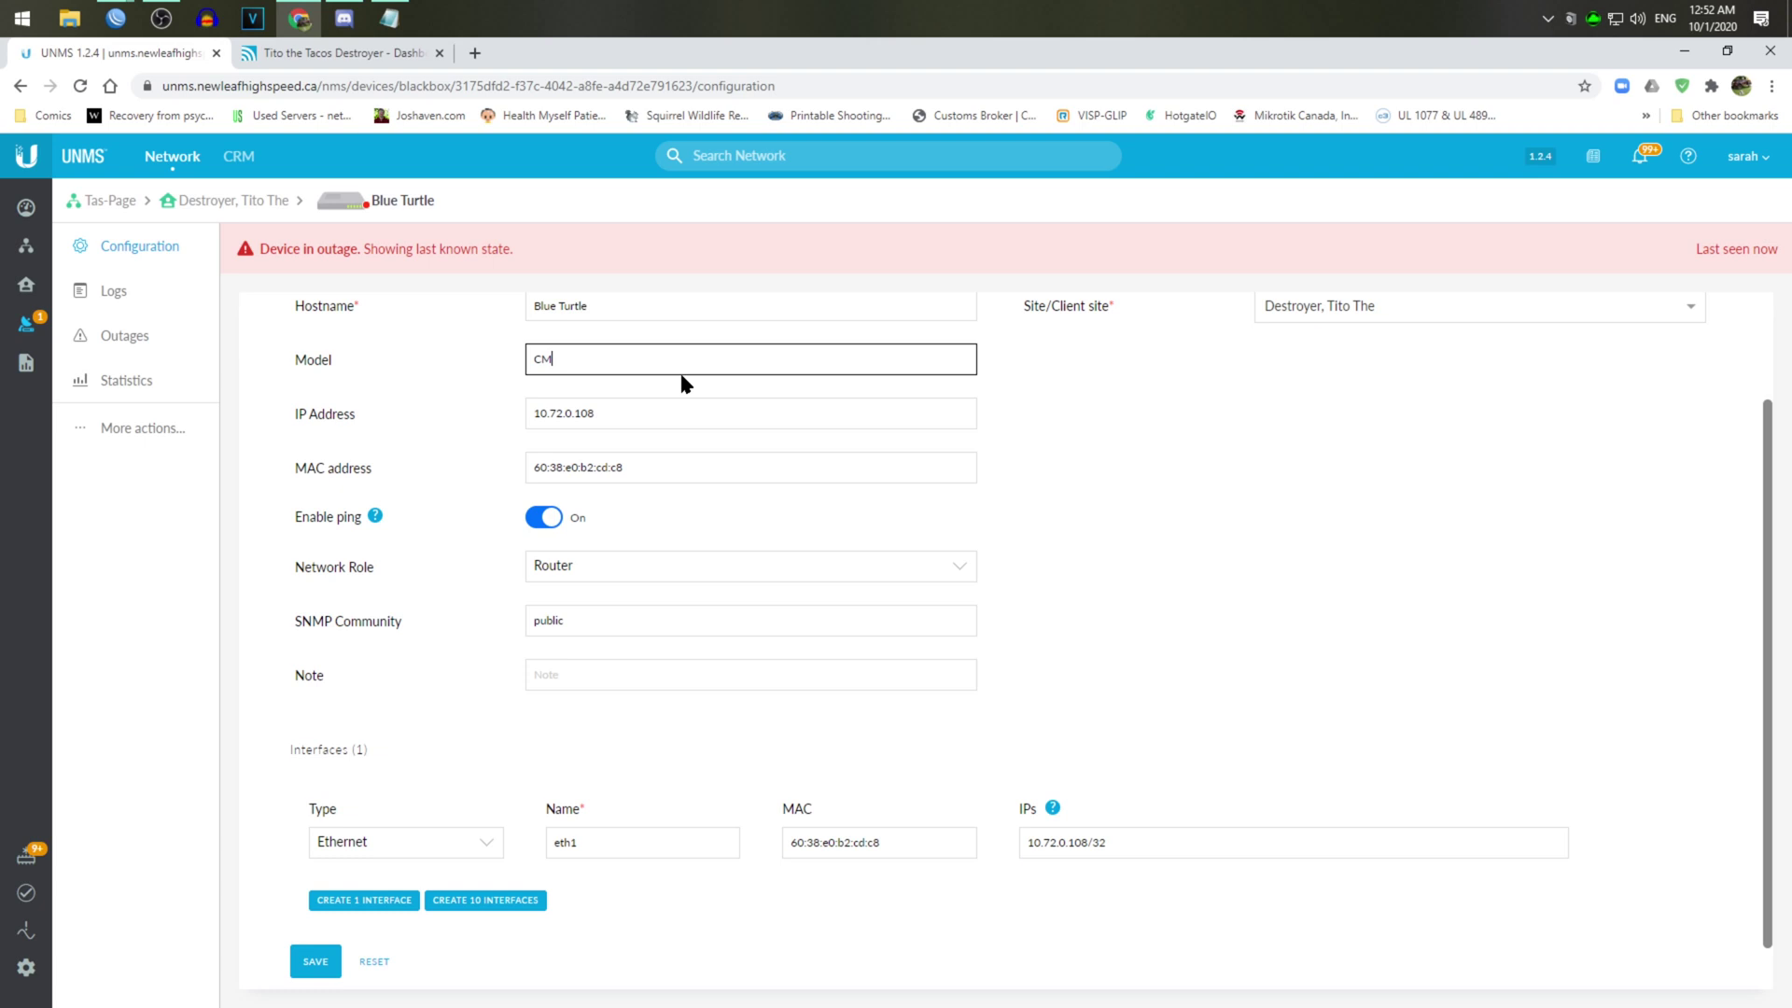
key(ctrl+a)
text(Linksys WRT 3200ACM)
click(541, 520)
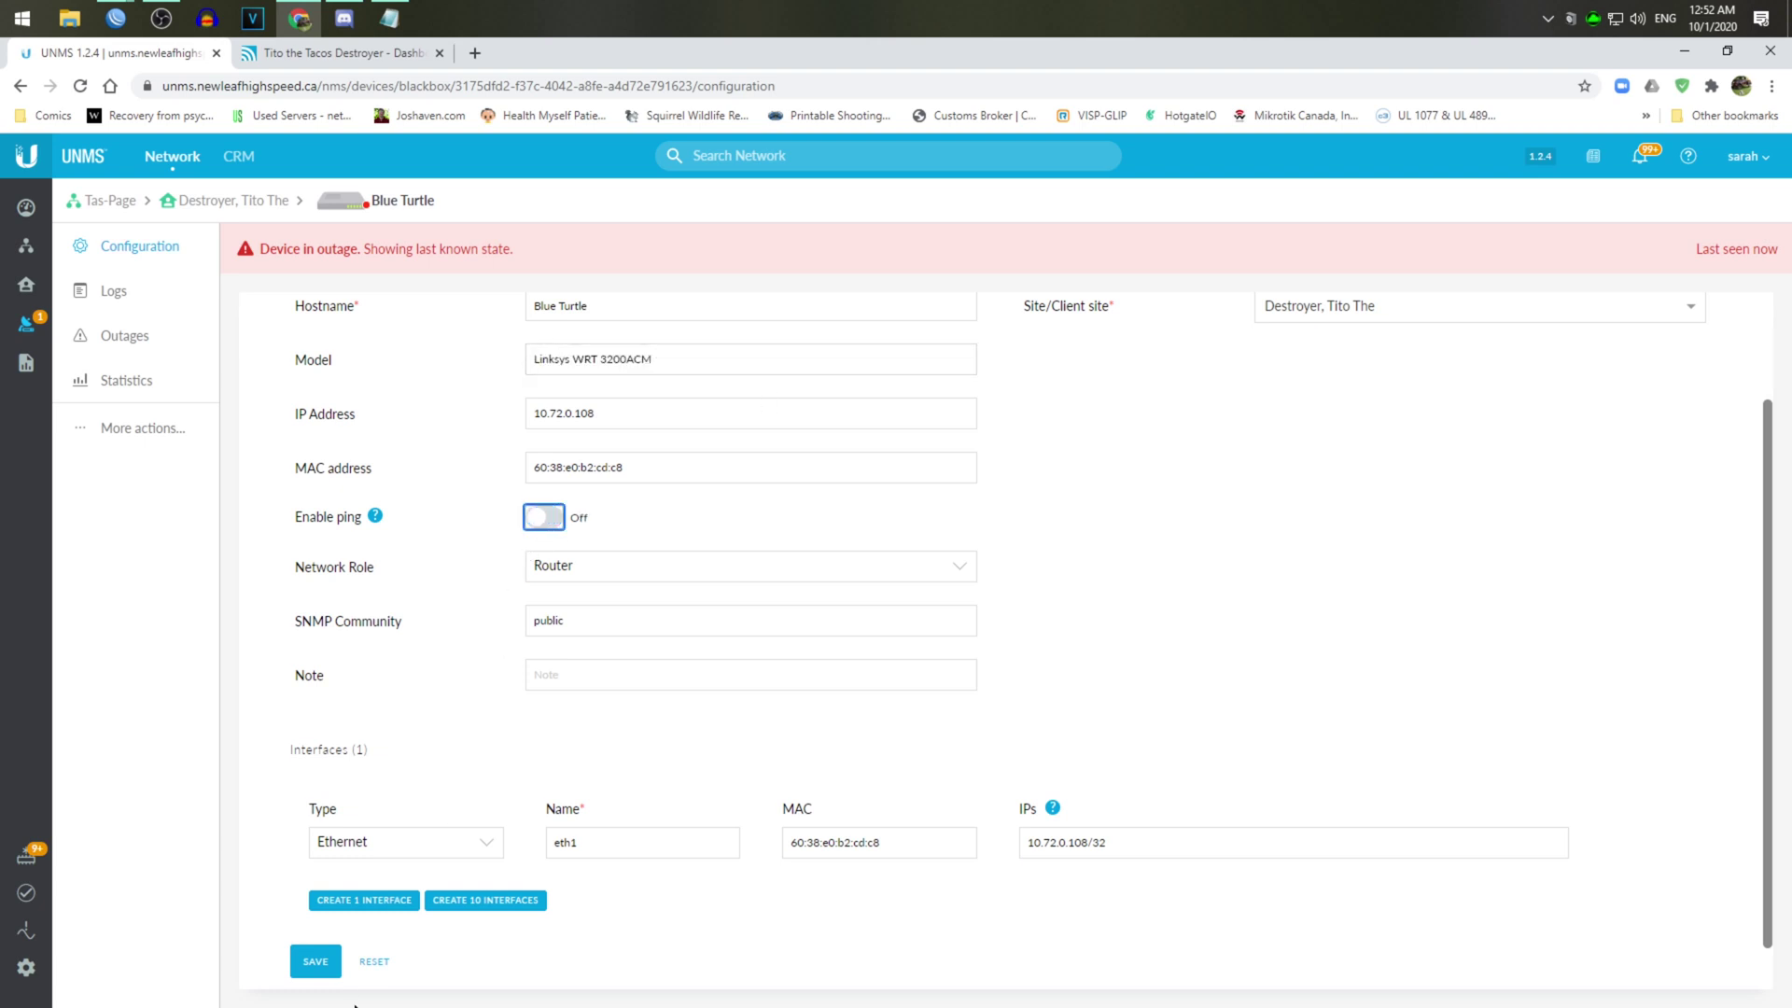
click(326, 961)
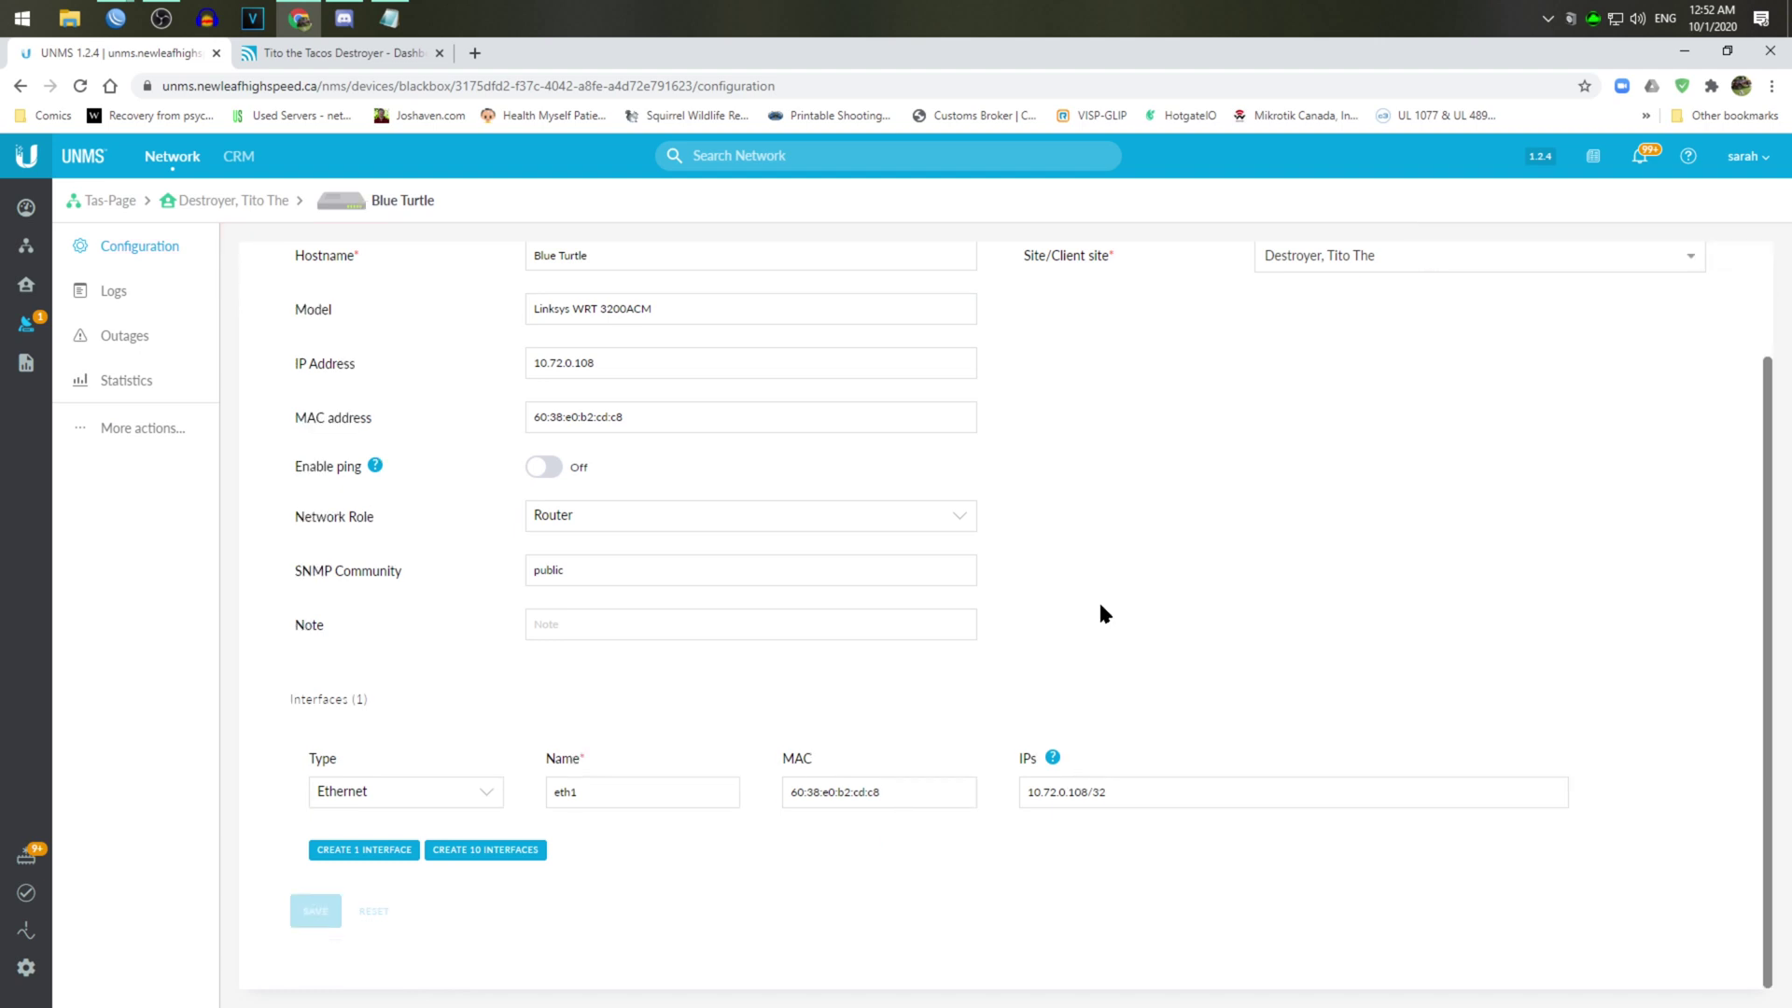
Check the interface MAC field, then go to the router's client site
scroll(1102, 612, up, 2)
click(794, 924)
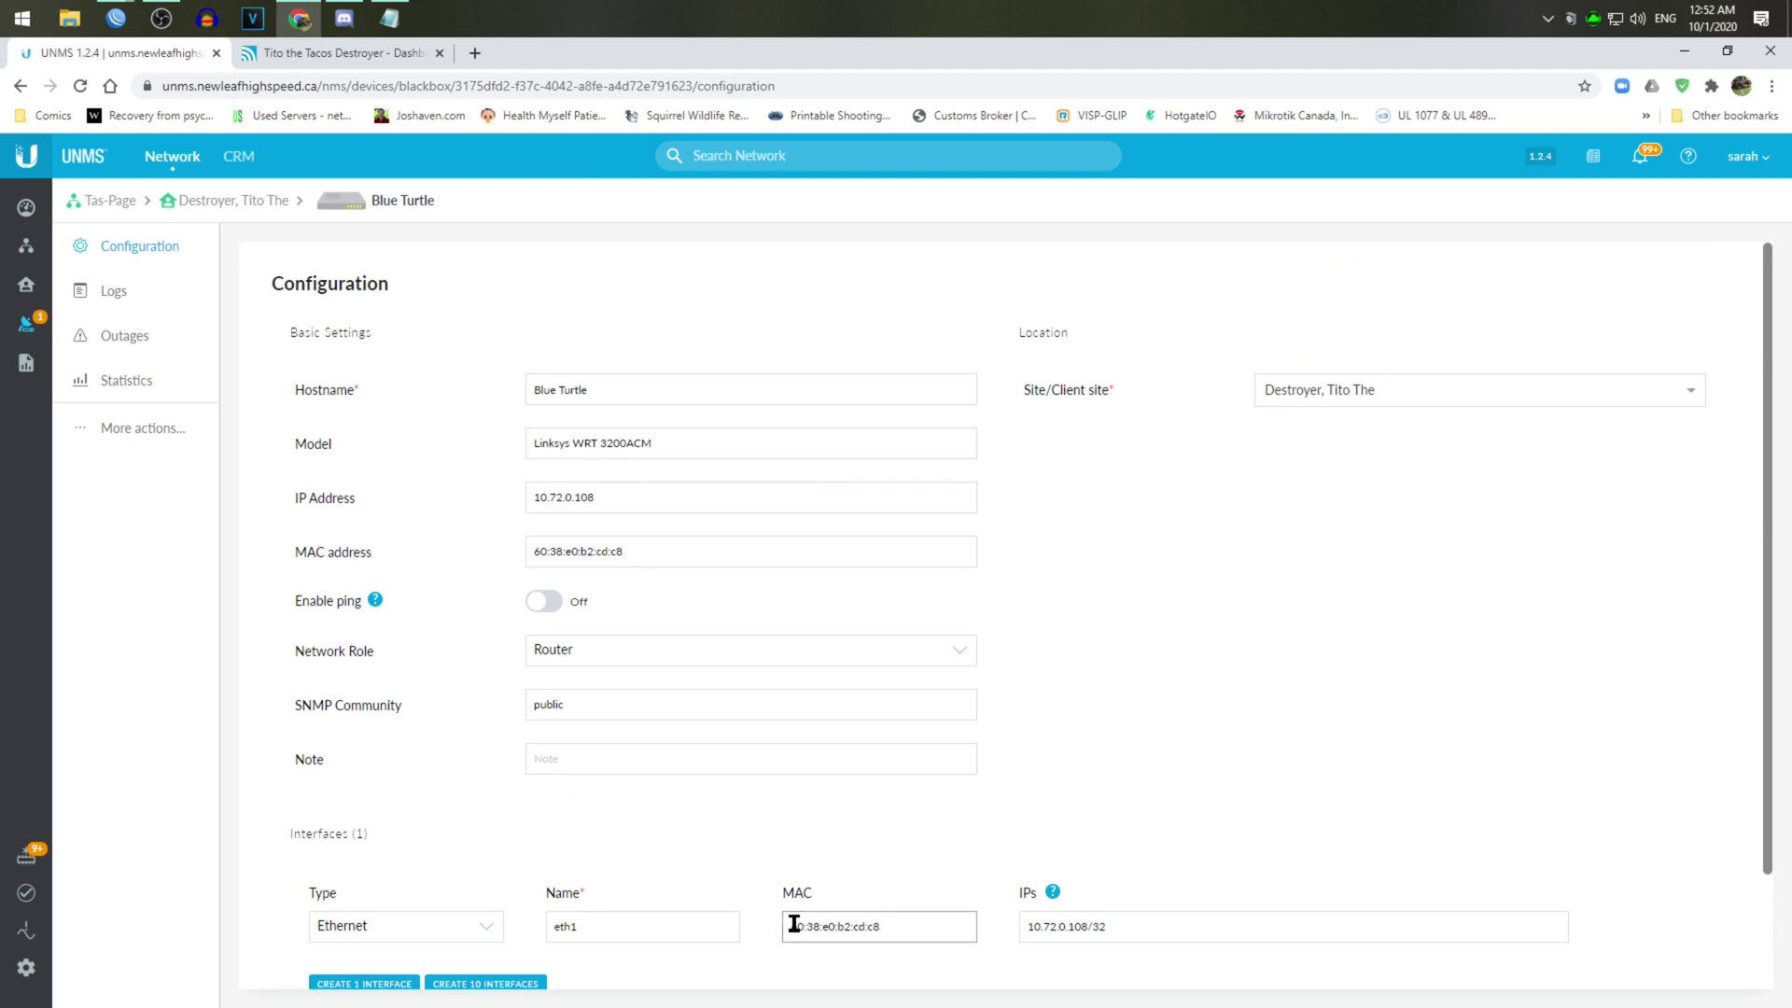
click(674, 803)
scroll(919, 749, down, 2)
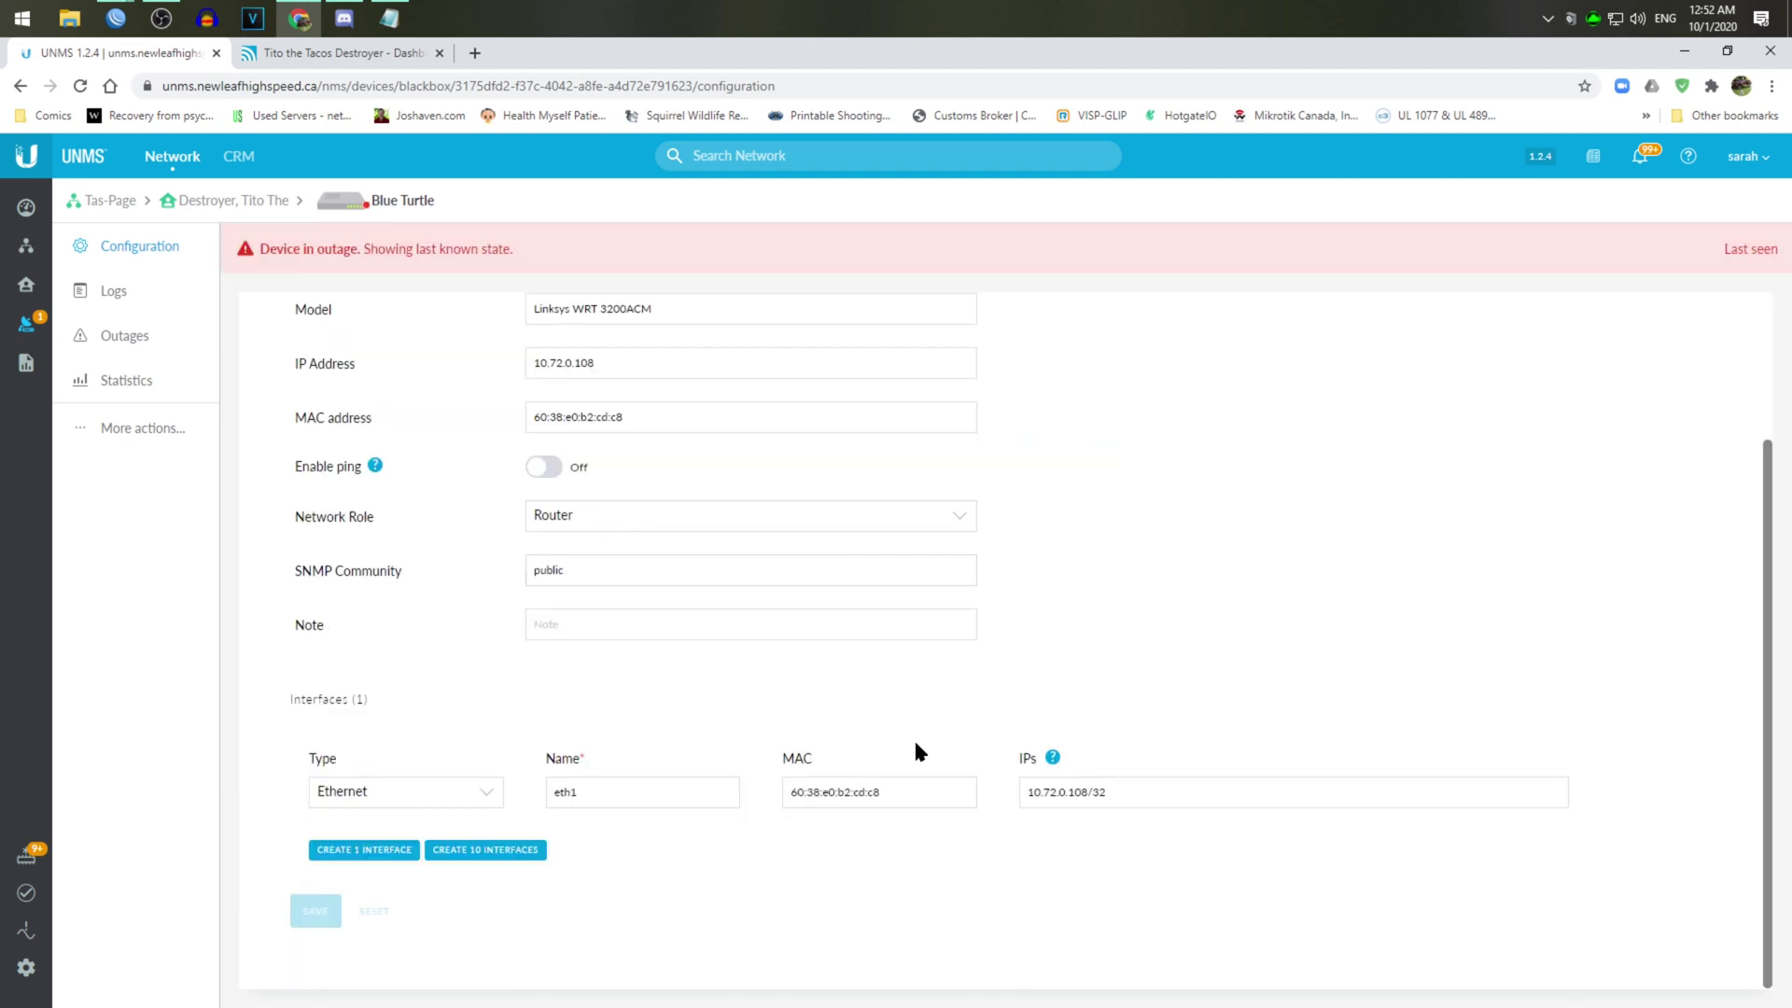
click(276, 205)
Inspect the topology metric options and List/Topology views, then go to the CRM dashboard
scroll(894, 793, down, 5)
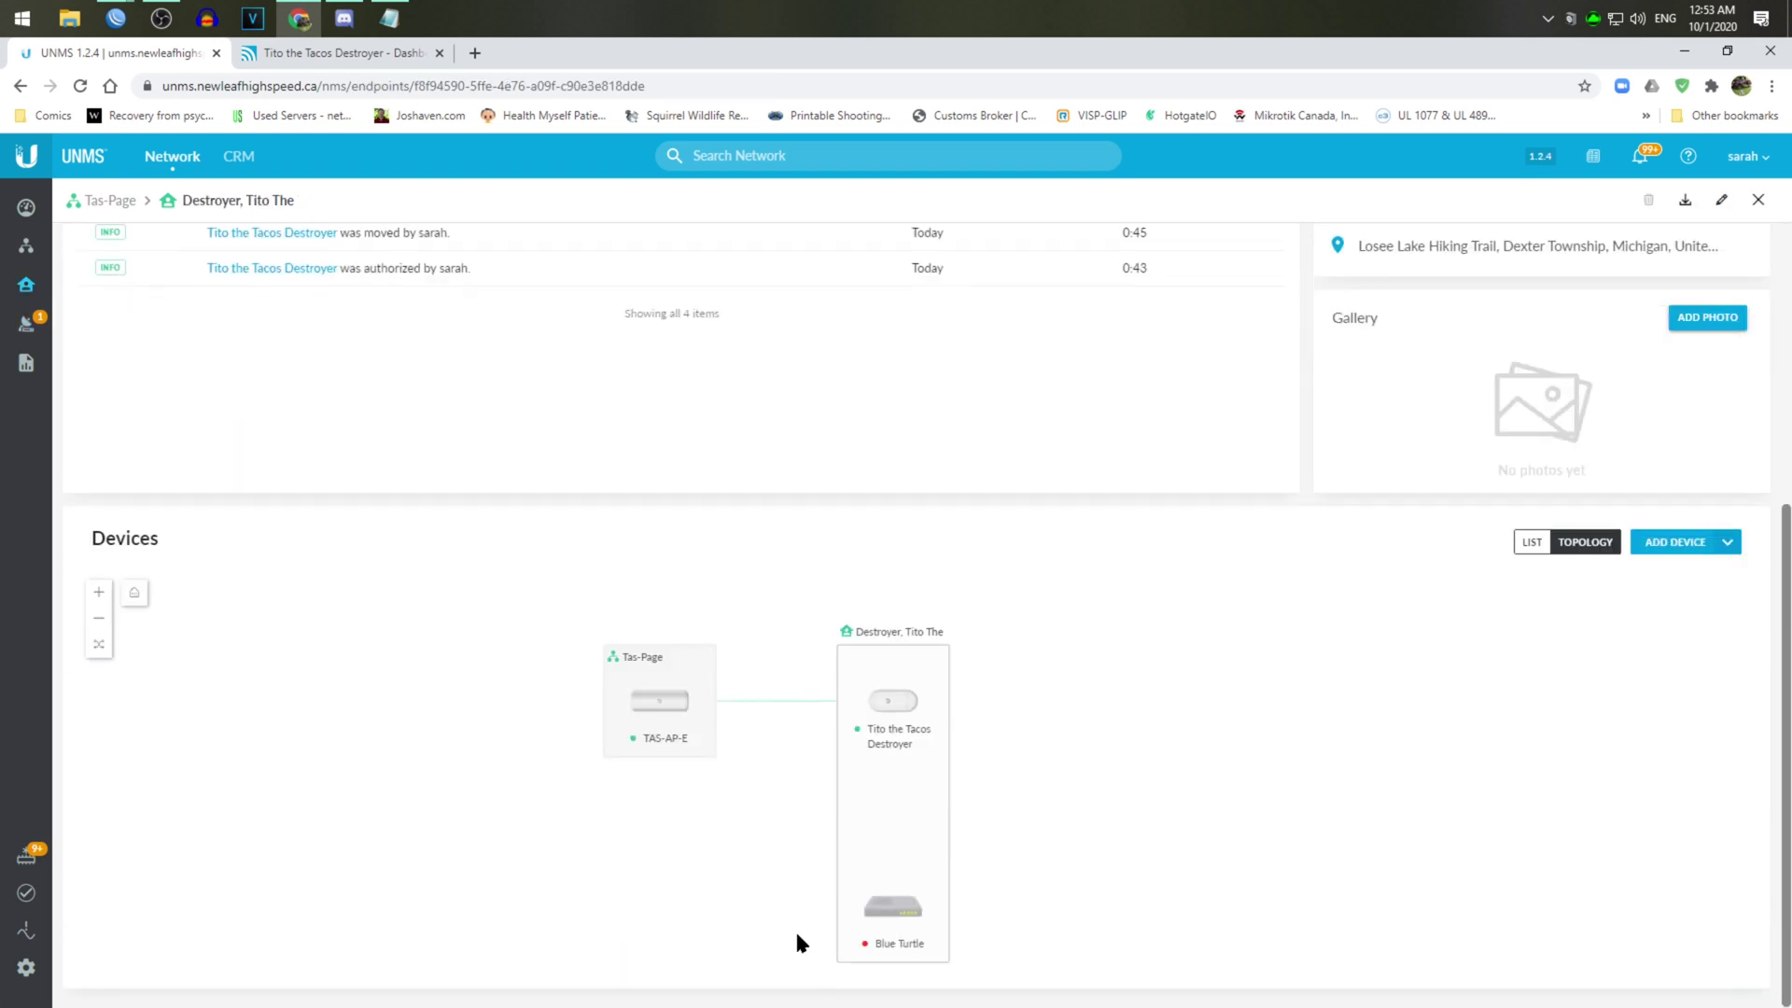
click(99, 644)
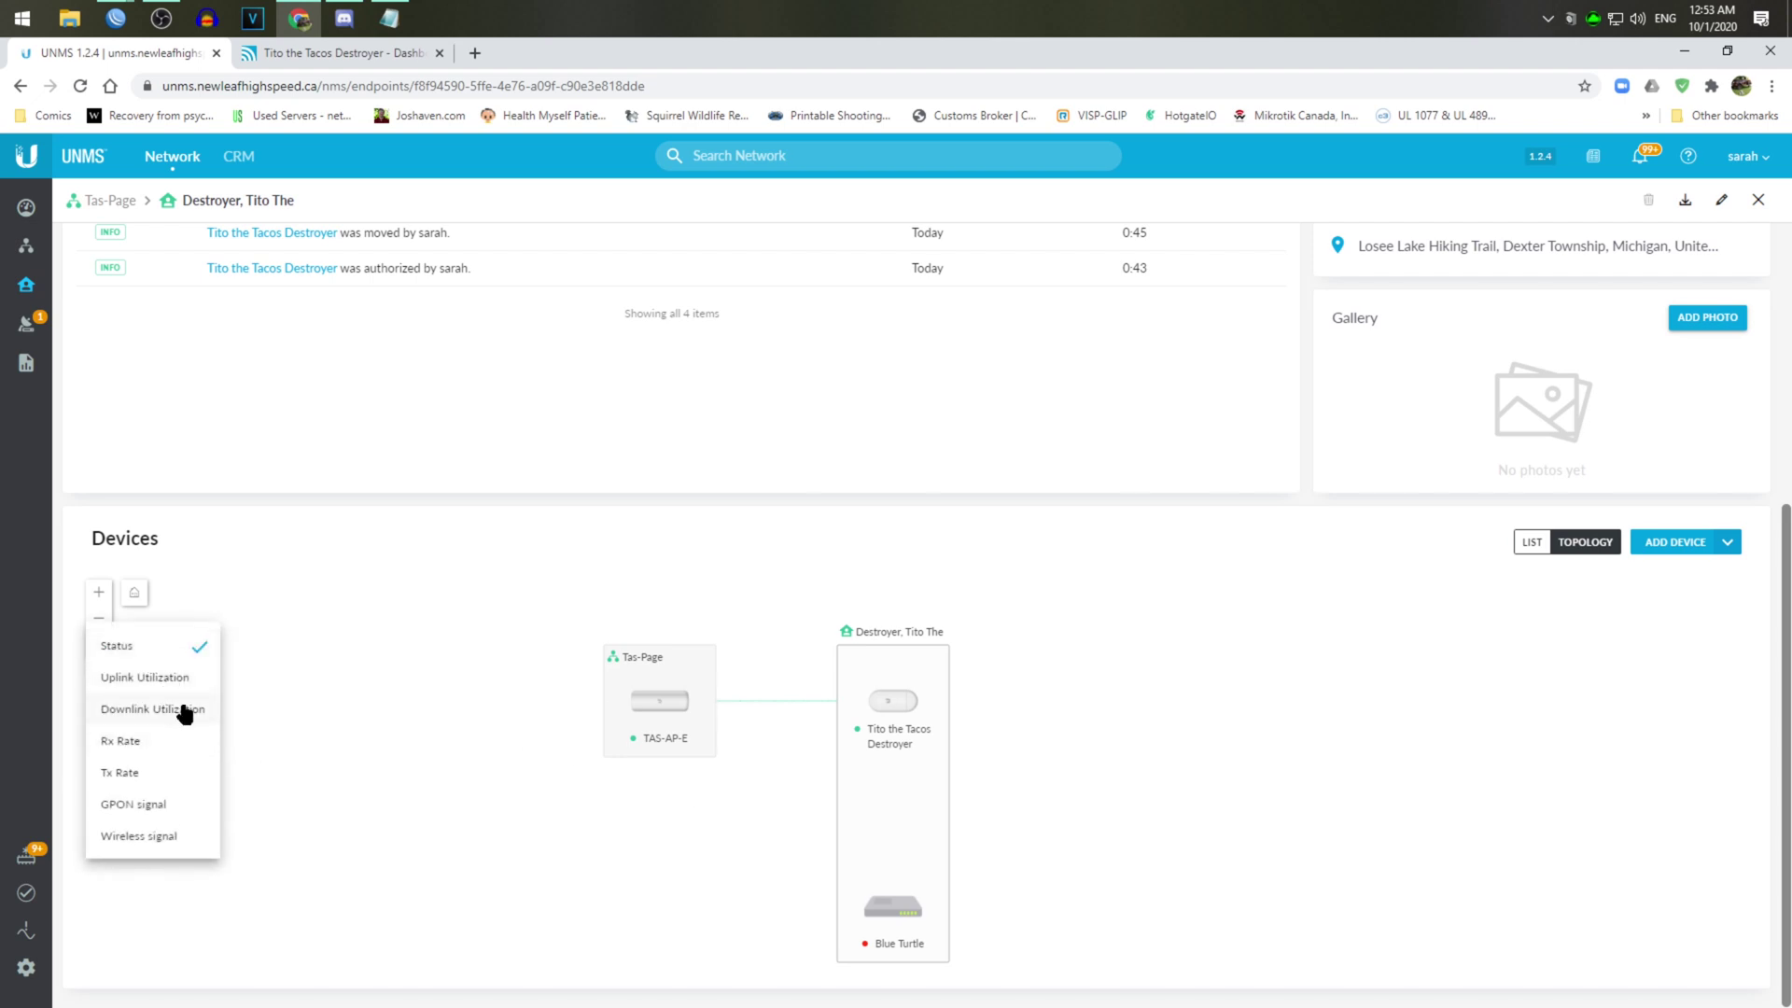
click(172, 838)
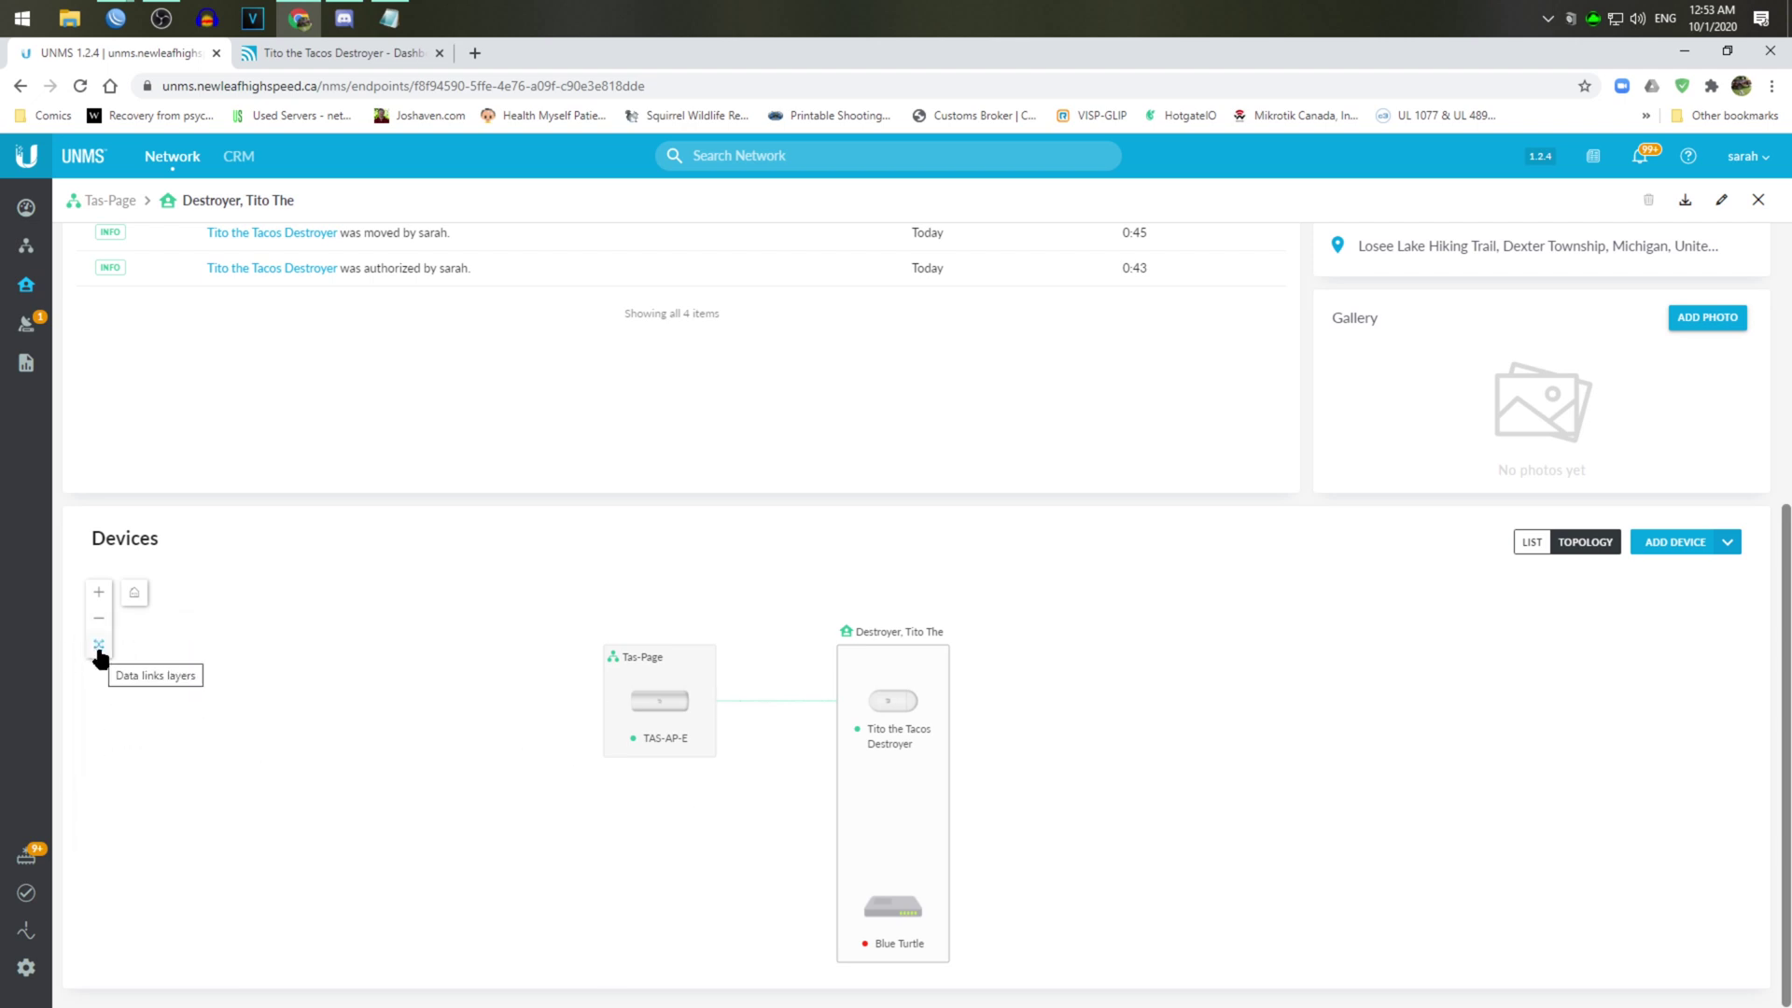
click(99, 646)
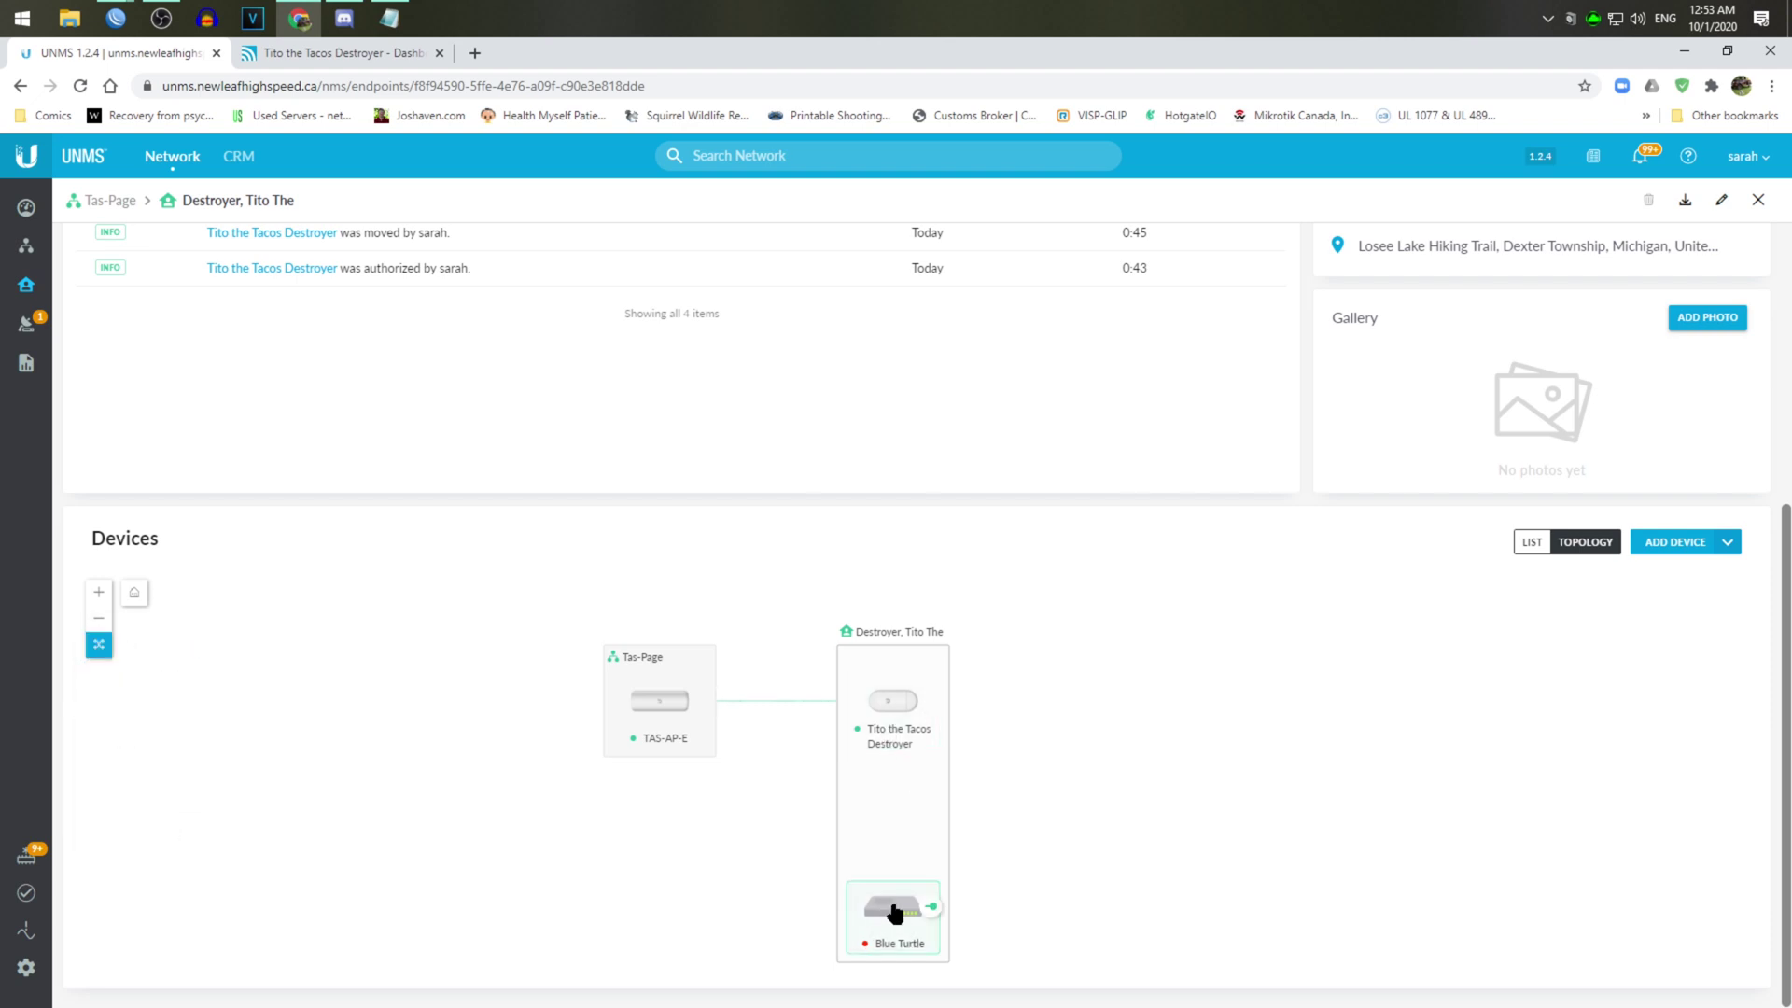
click(1535, 542)
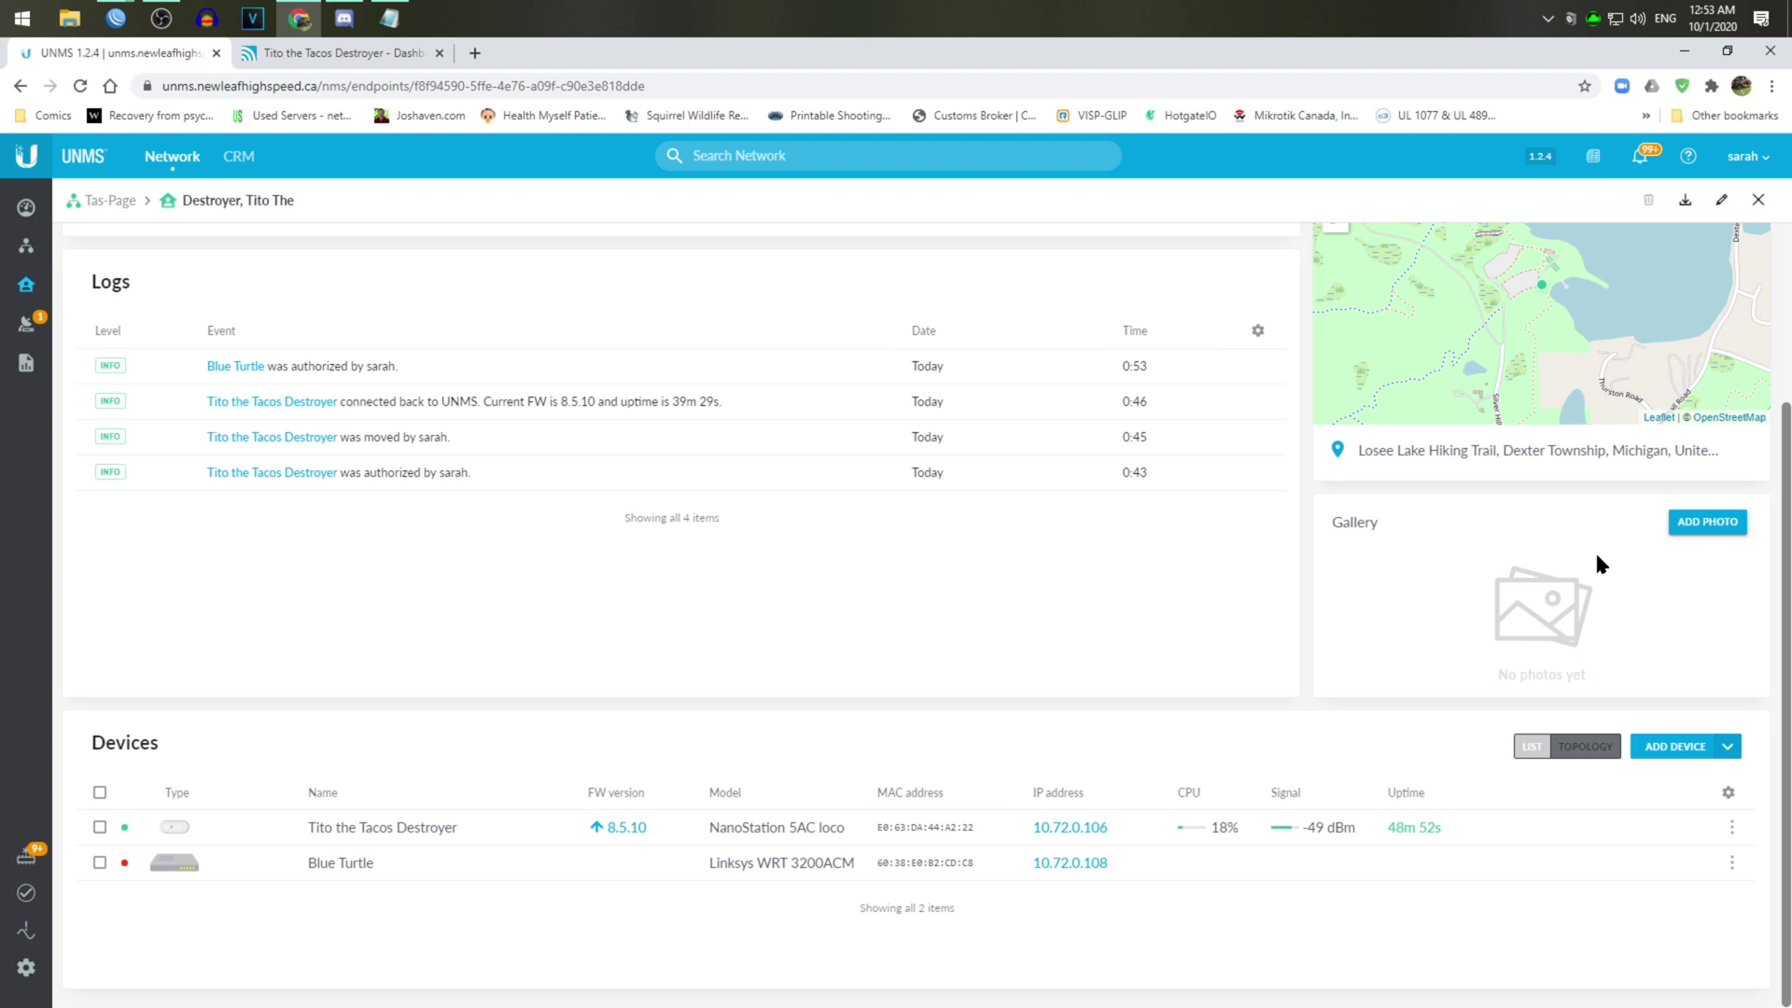
click(1589, 749)
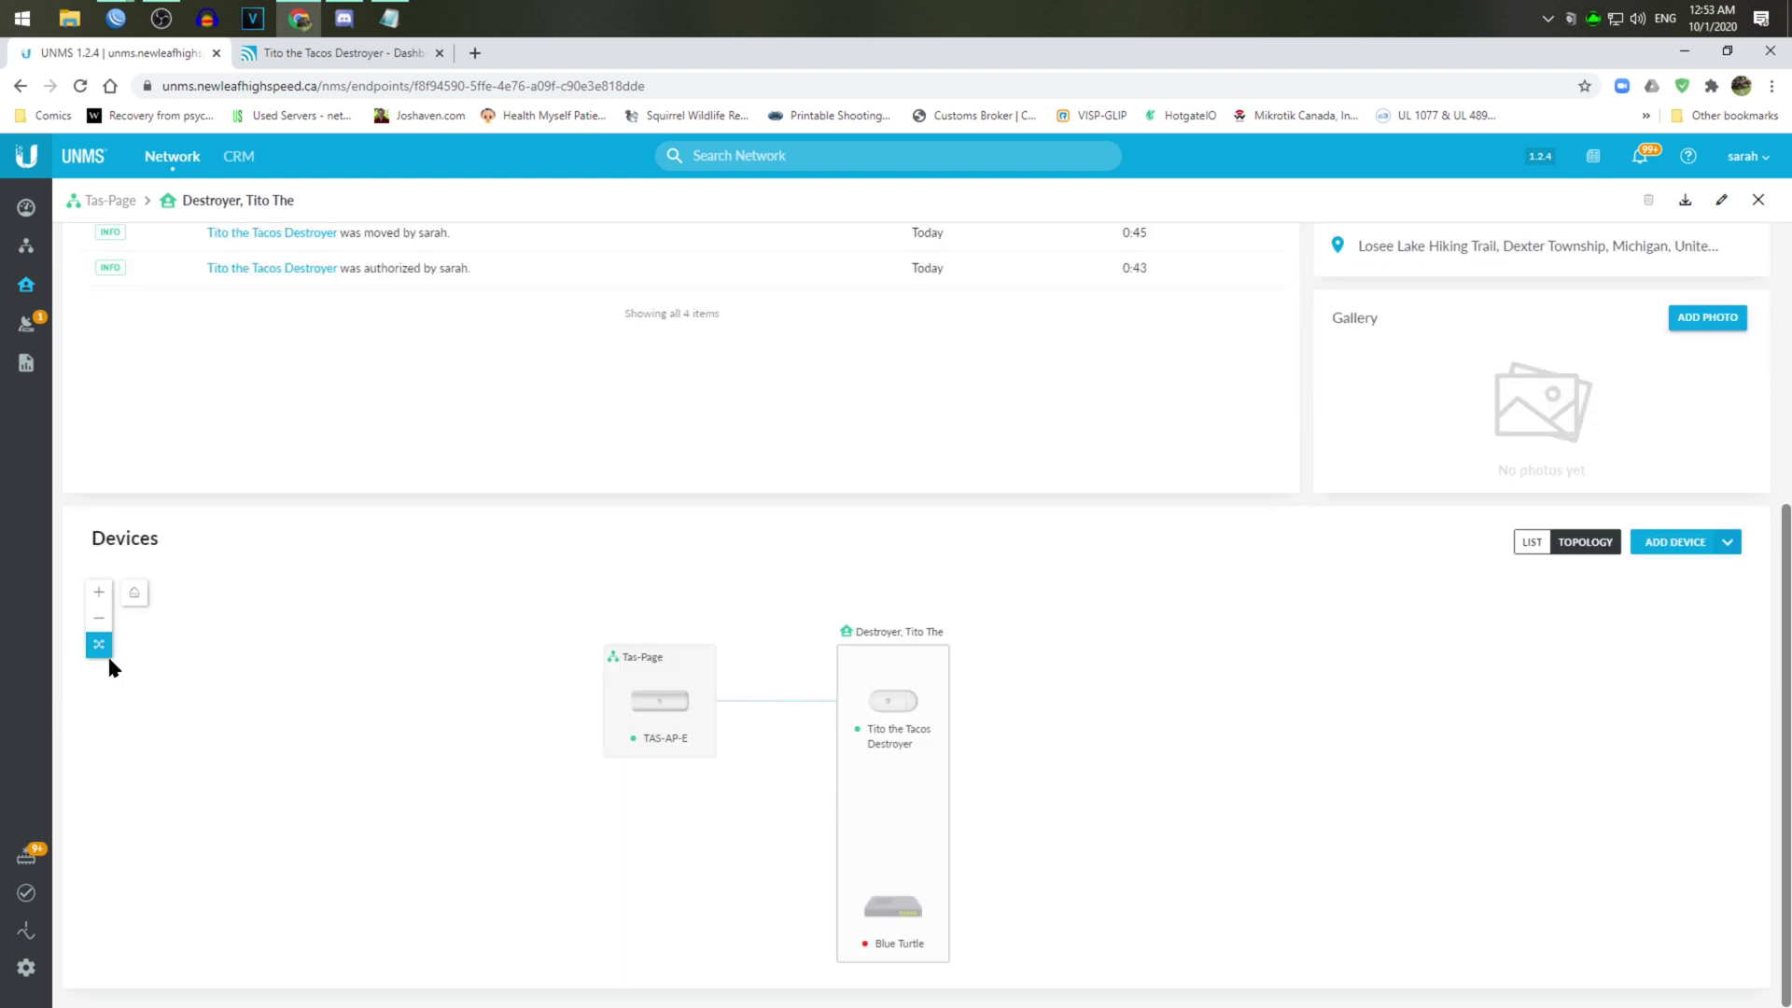
click(106, 653)
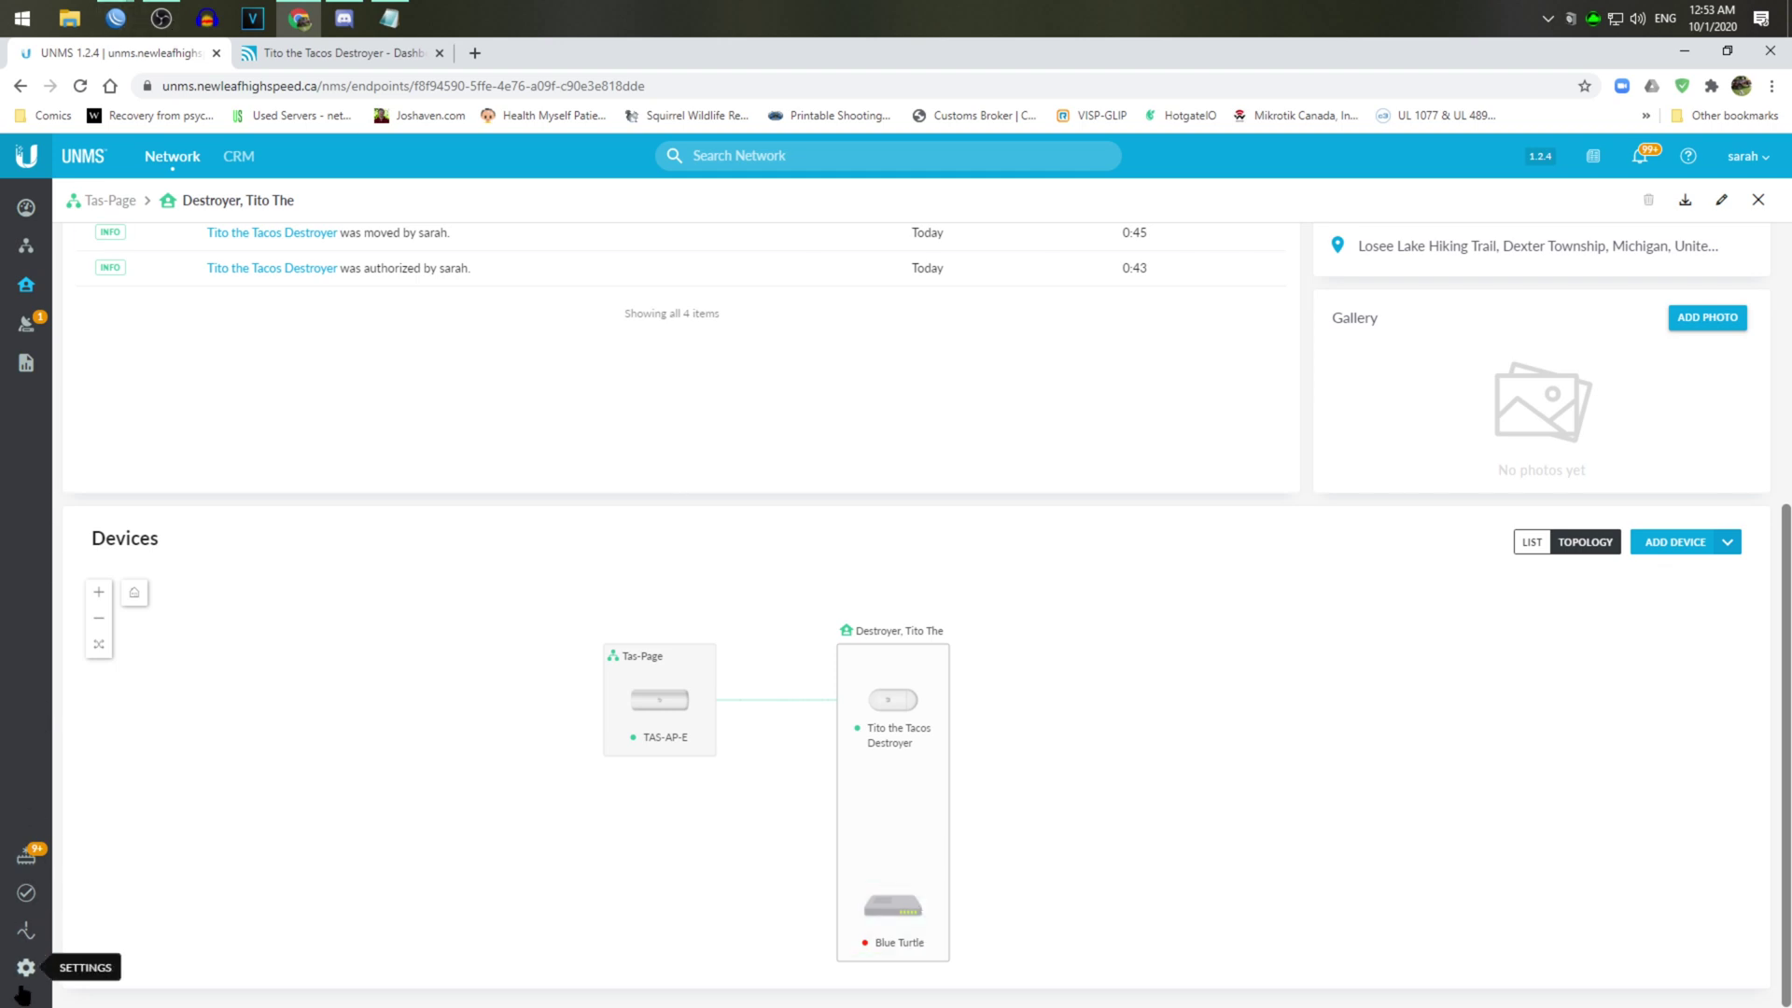
click(241, 158)
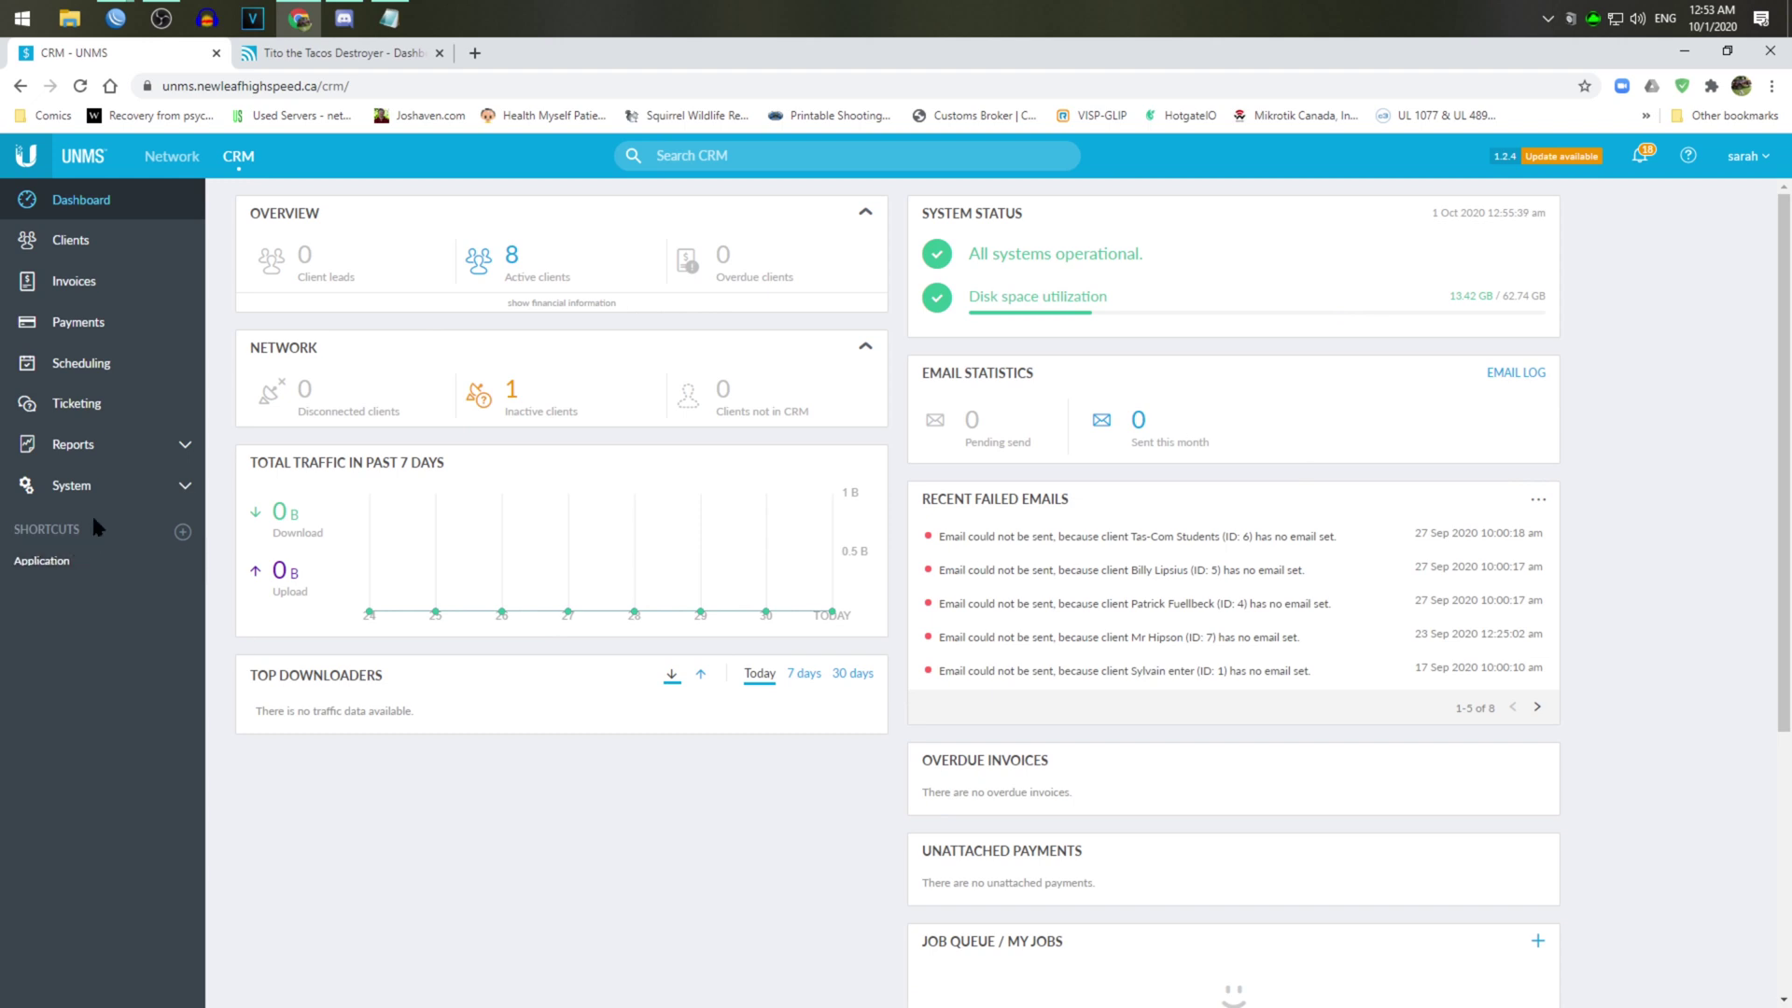
Expand System in the CRM sidebar and go to Plugins
click(88, 486)
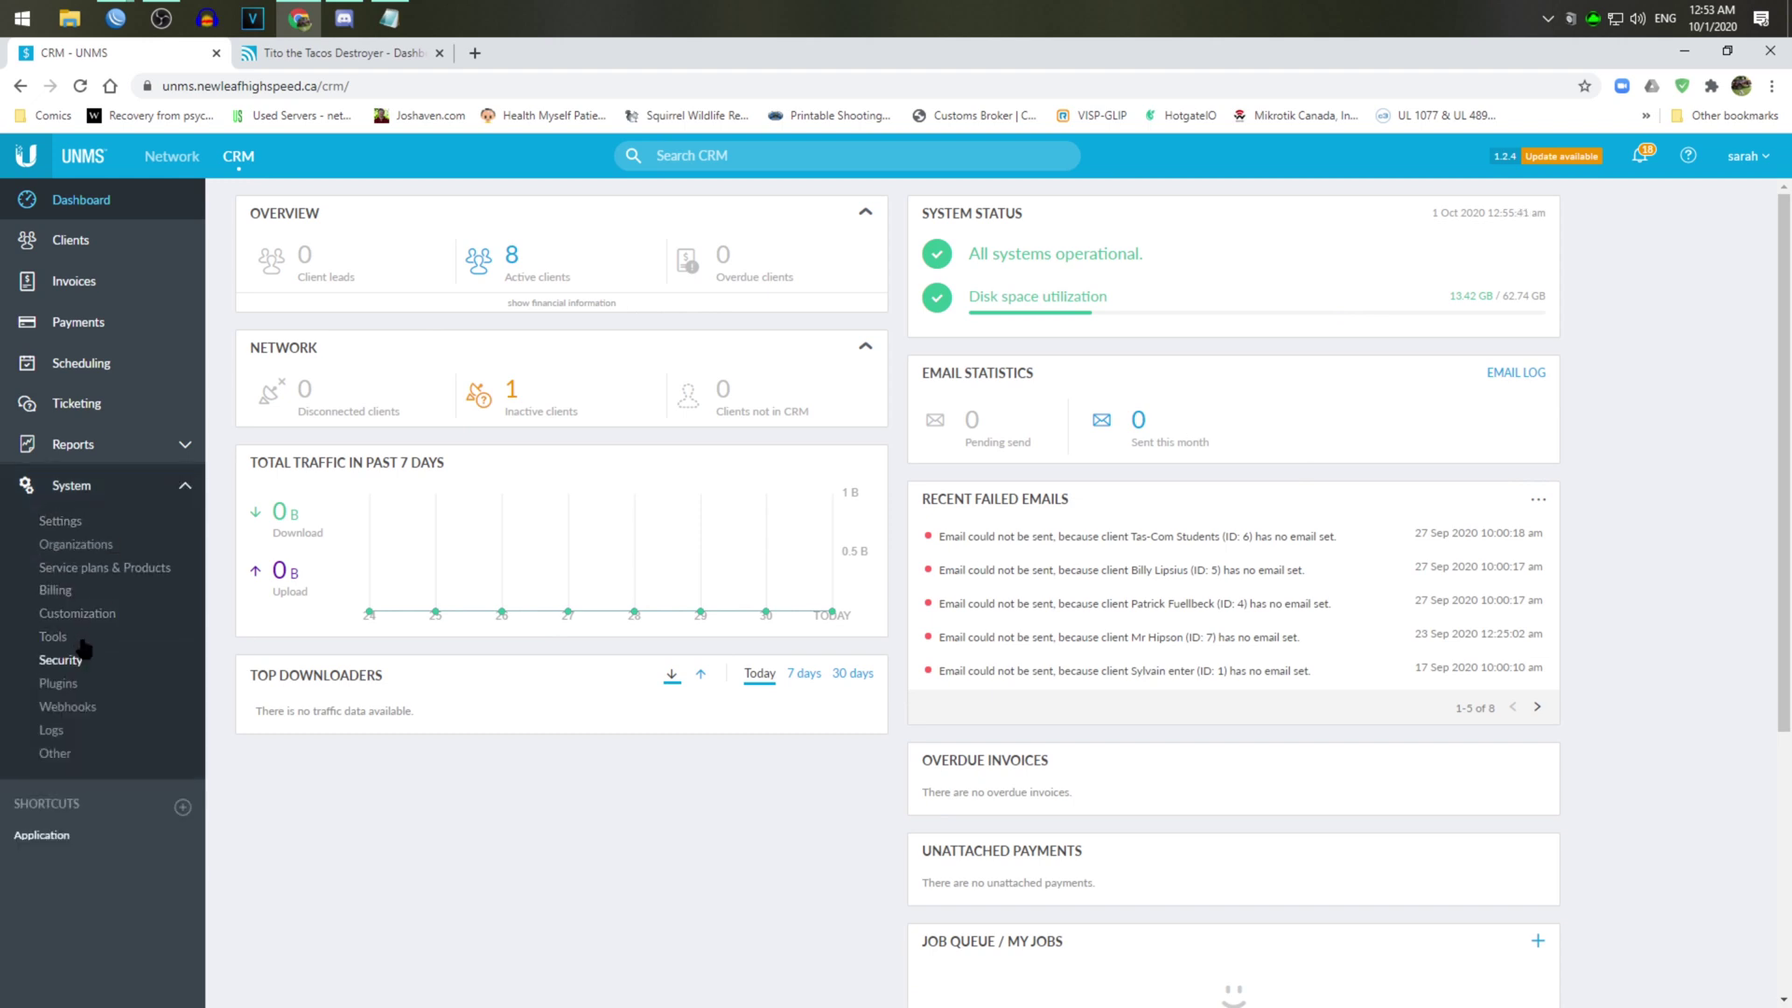
click(58, 683)
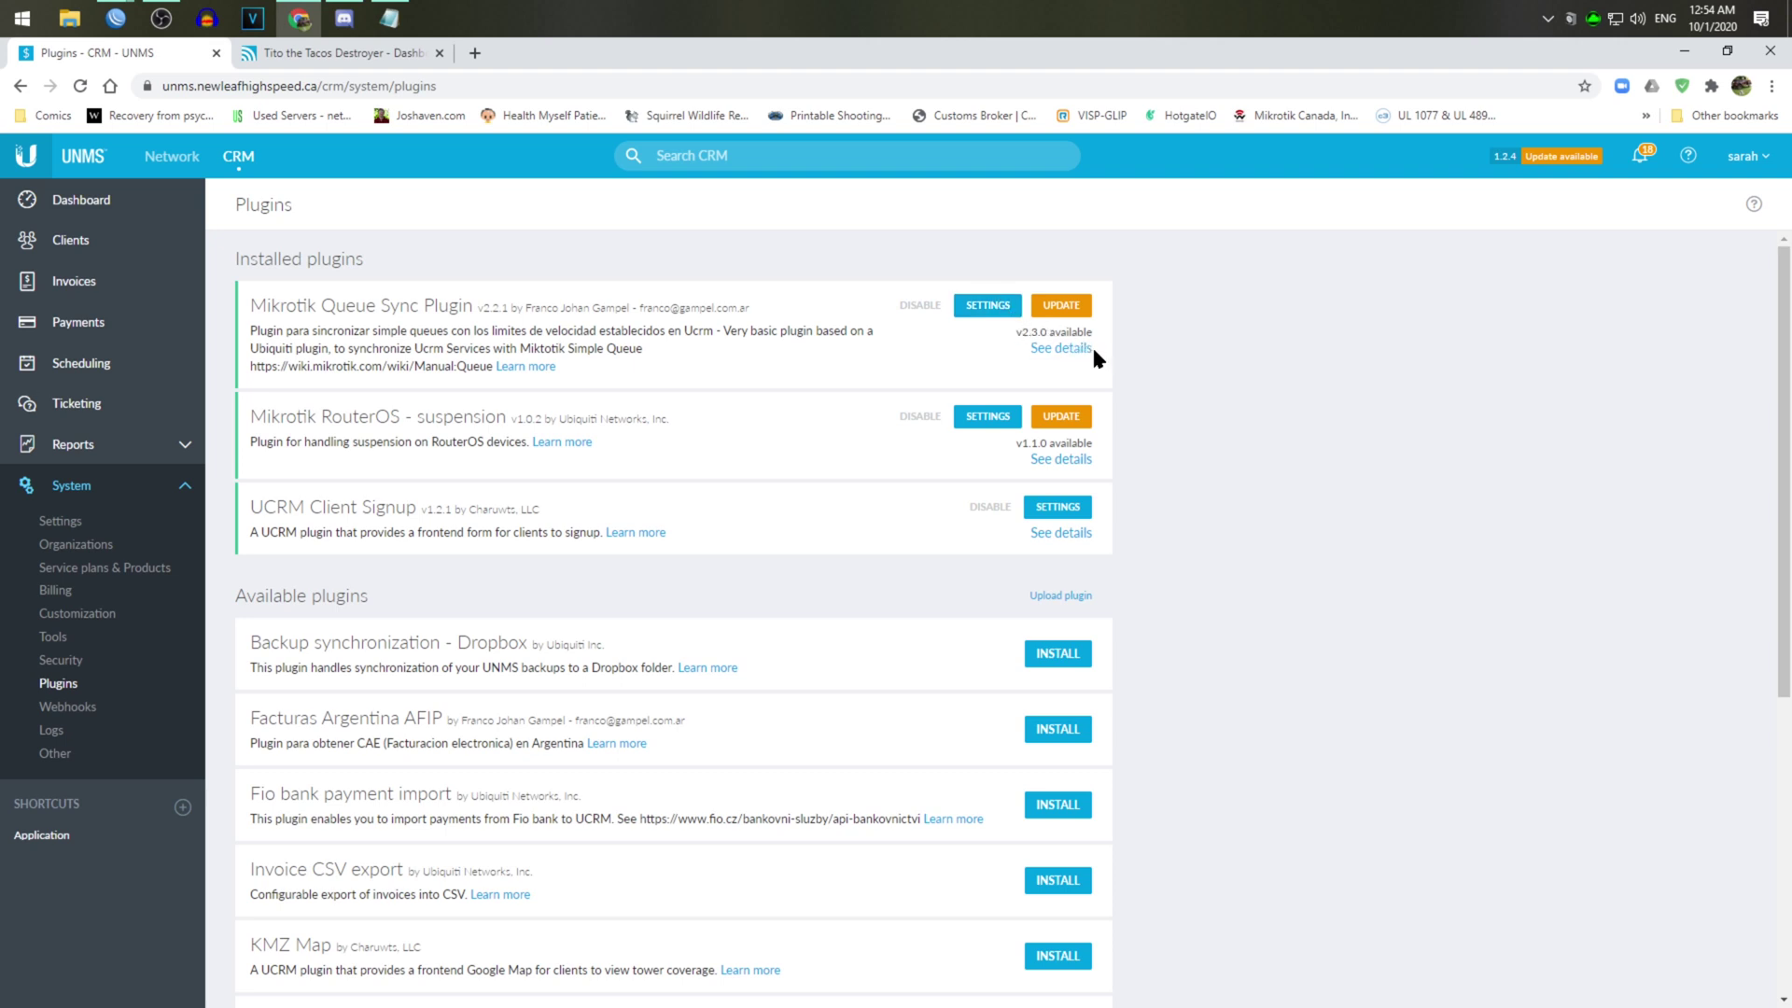
Review the Mikrotik Queue Sync Plugin's settings, then schedule it to execute manually
click(988, 305)
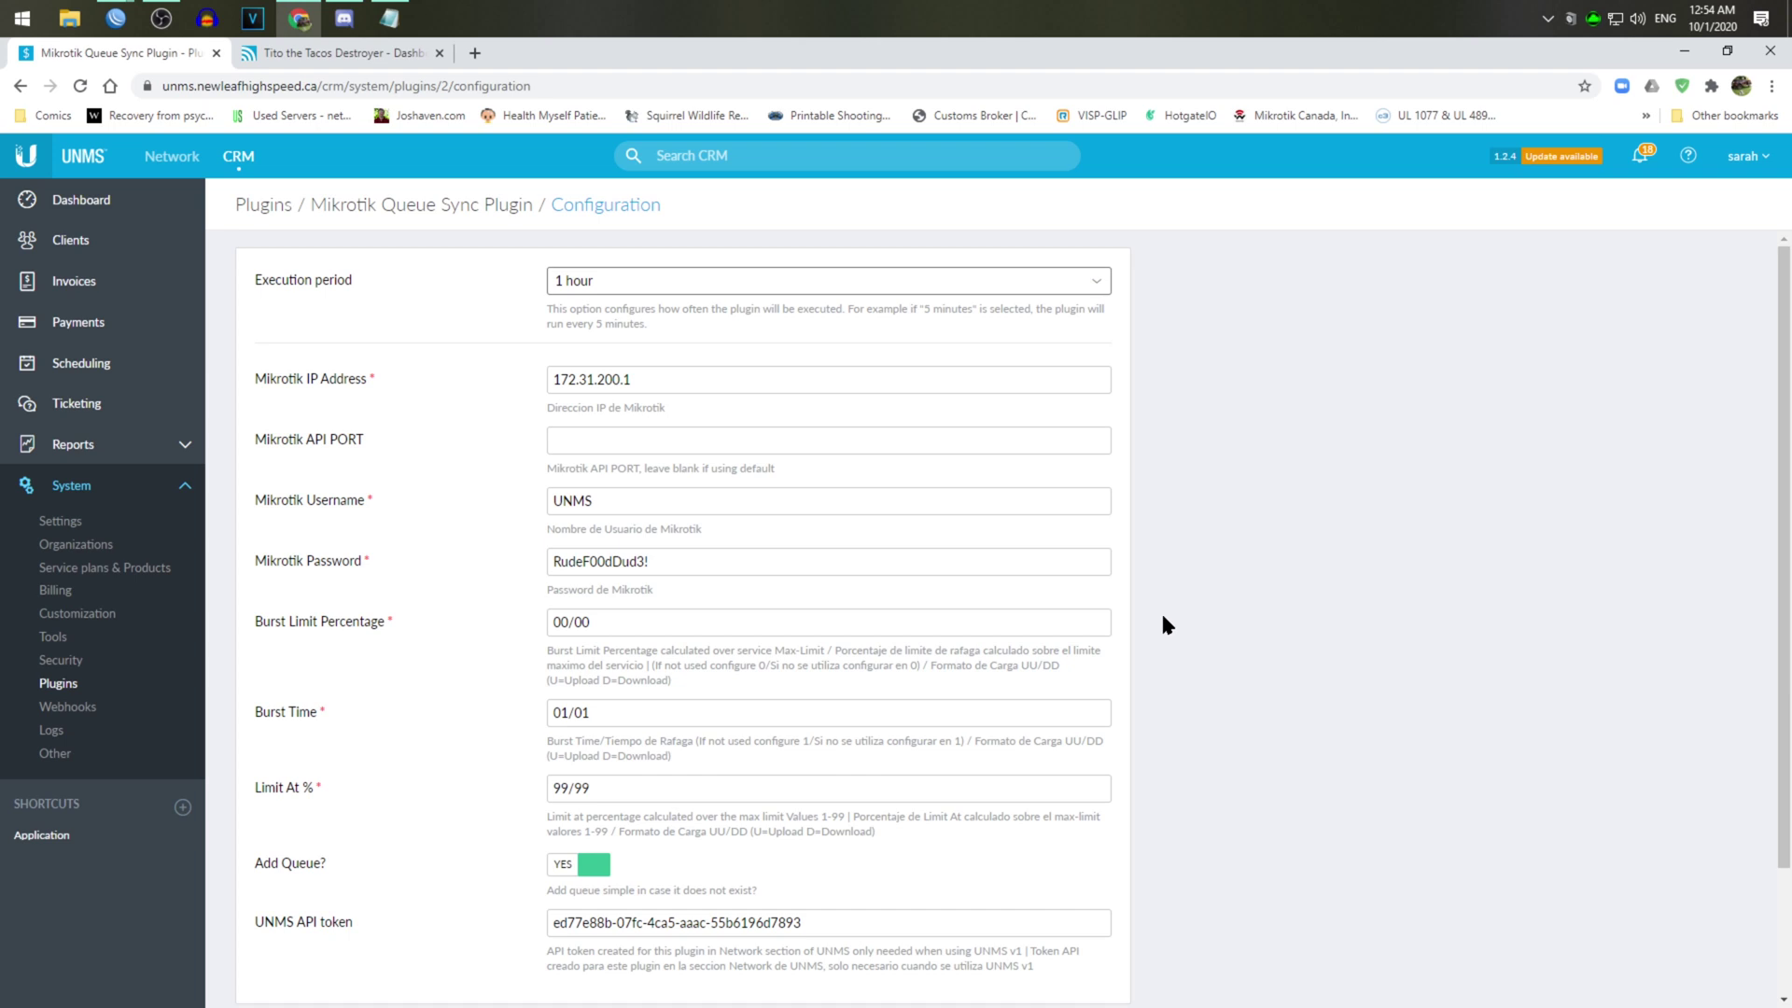
scroll(1157, 608, down, 2)
scroll(623, 376, up, 2)
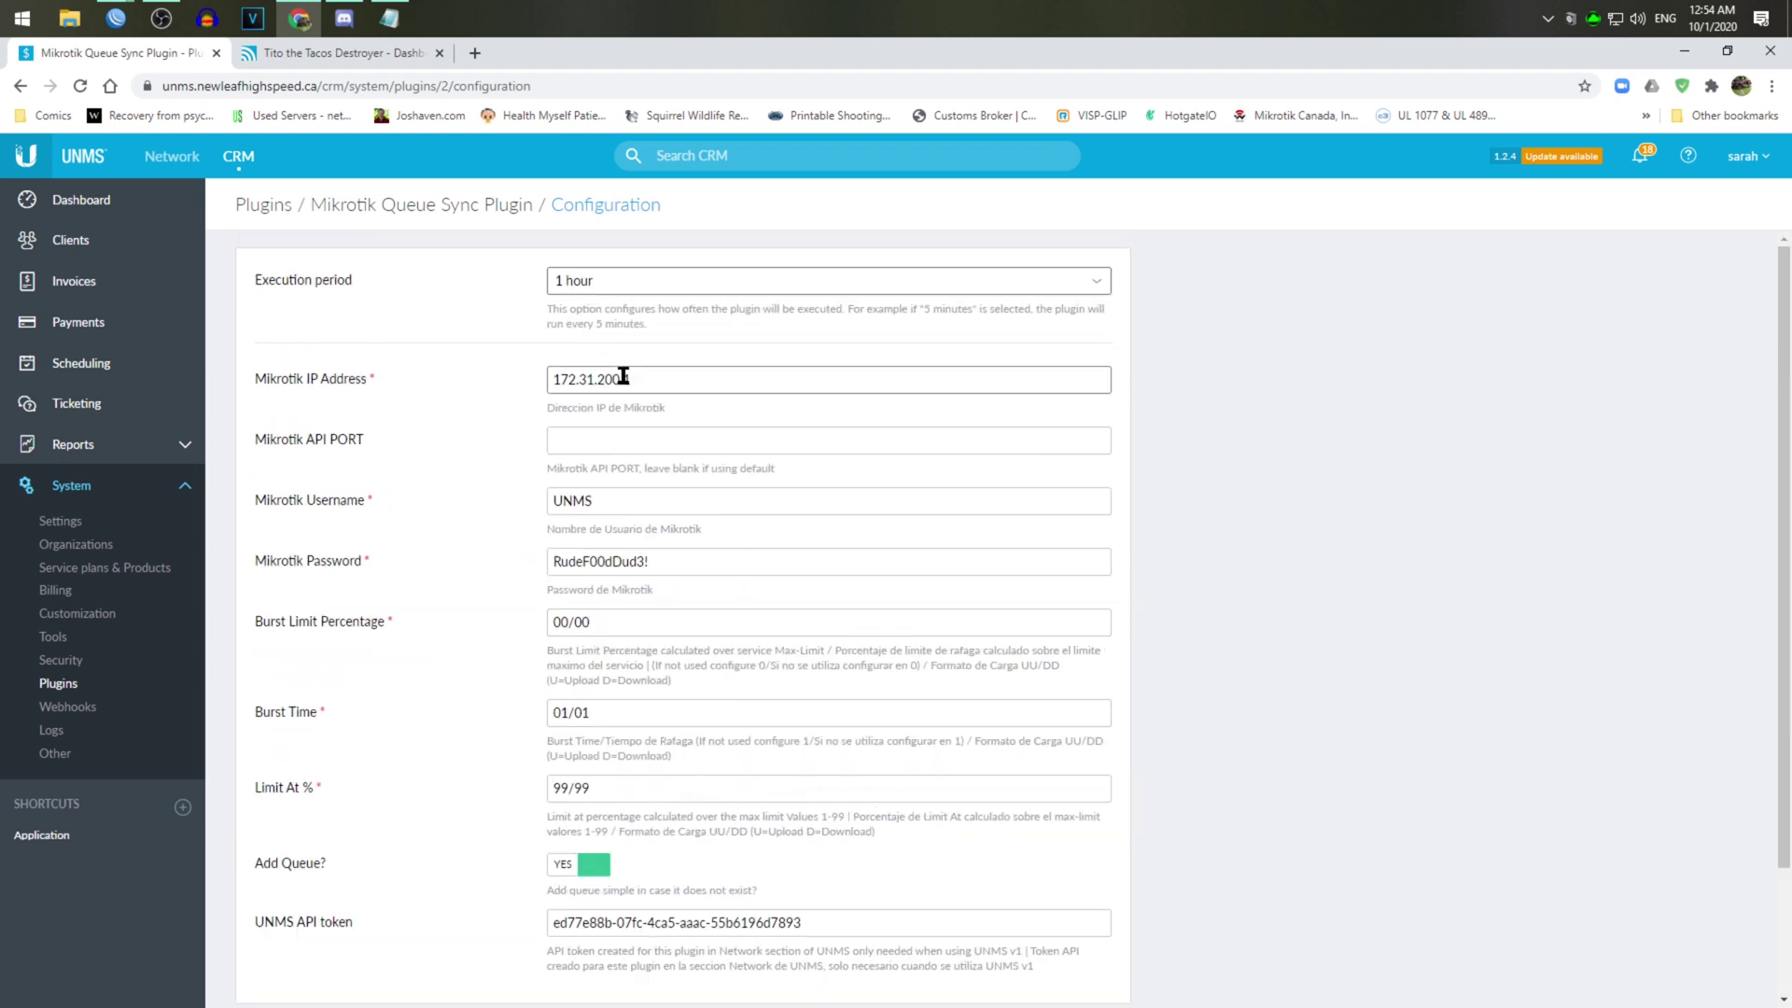
scroll(795, 513, down, 2)
scroll(668, 472, up, 2)
click(497, 203)
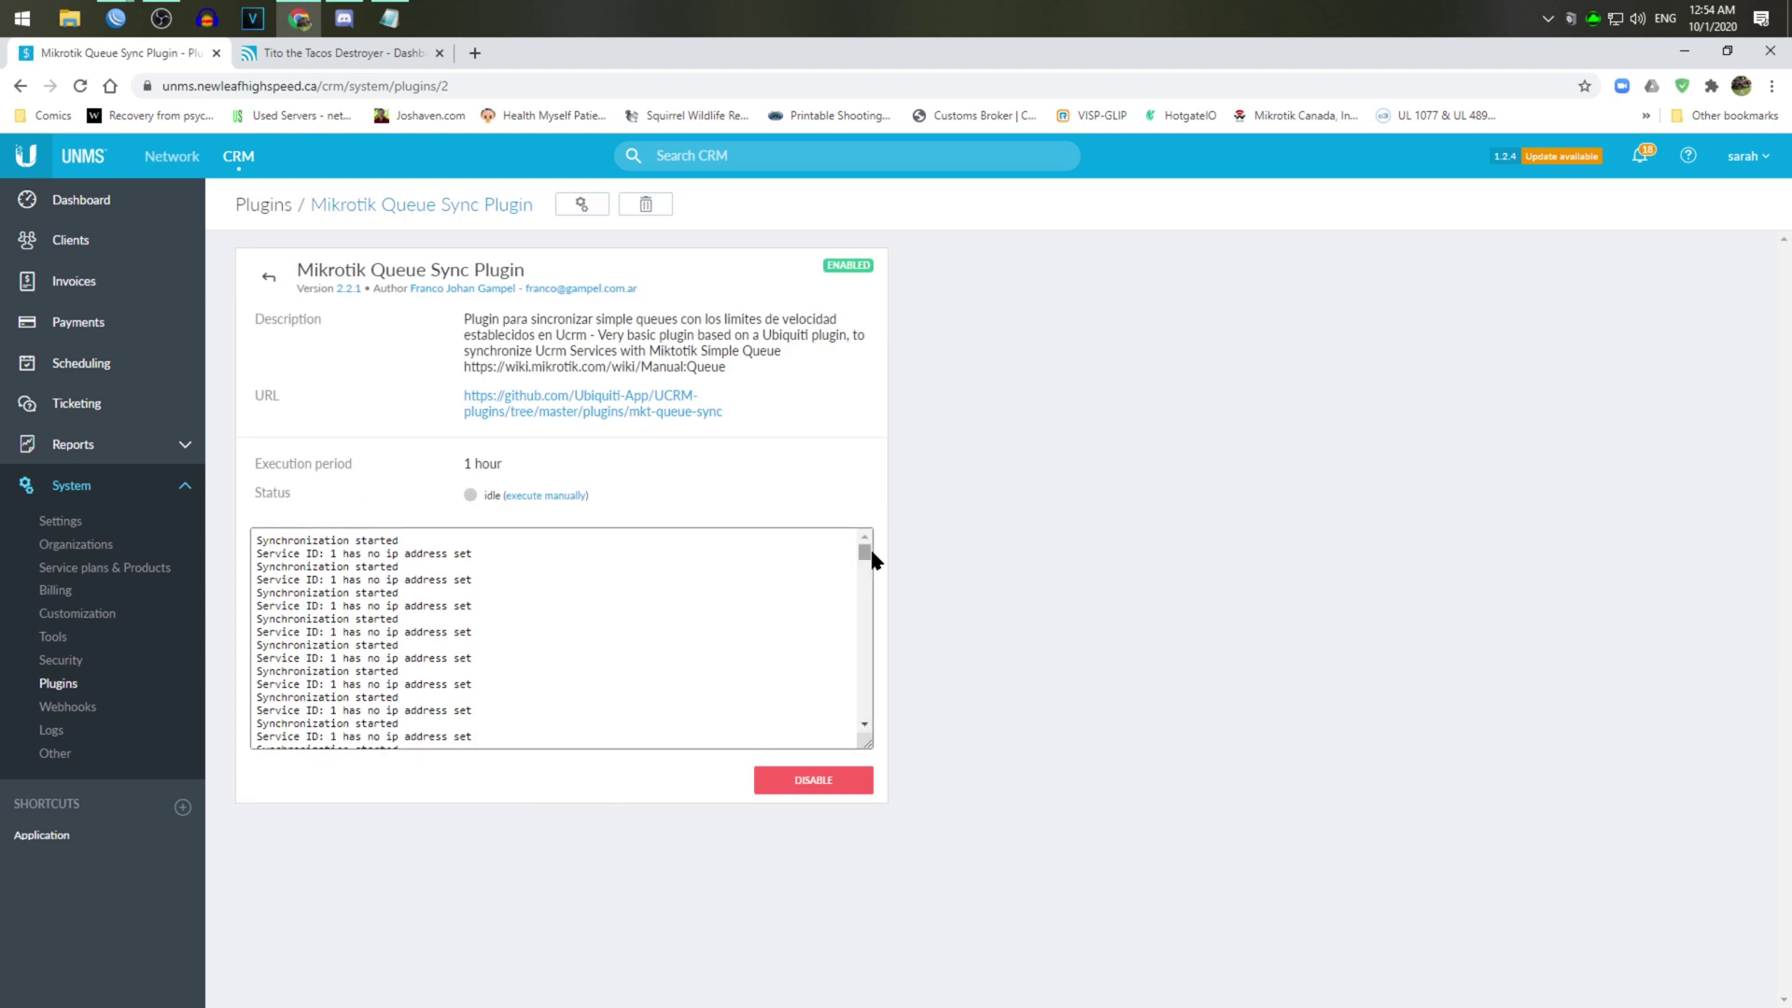
click(548, 496)
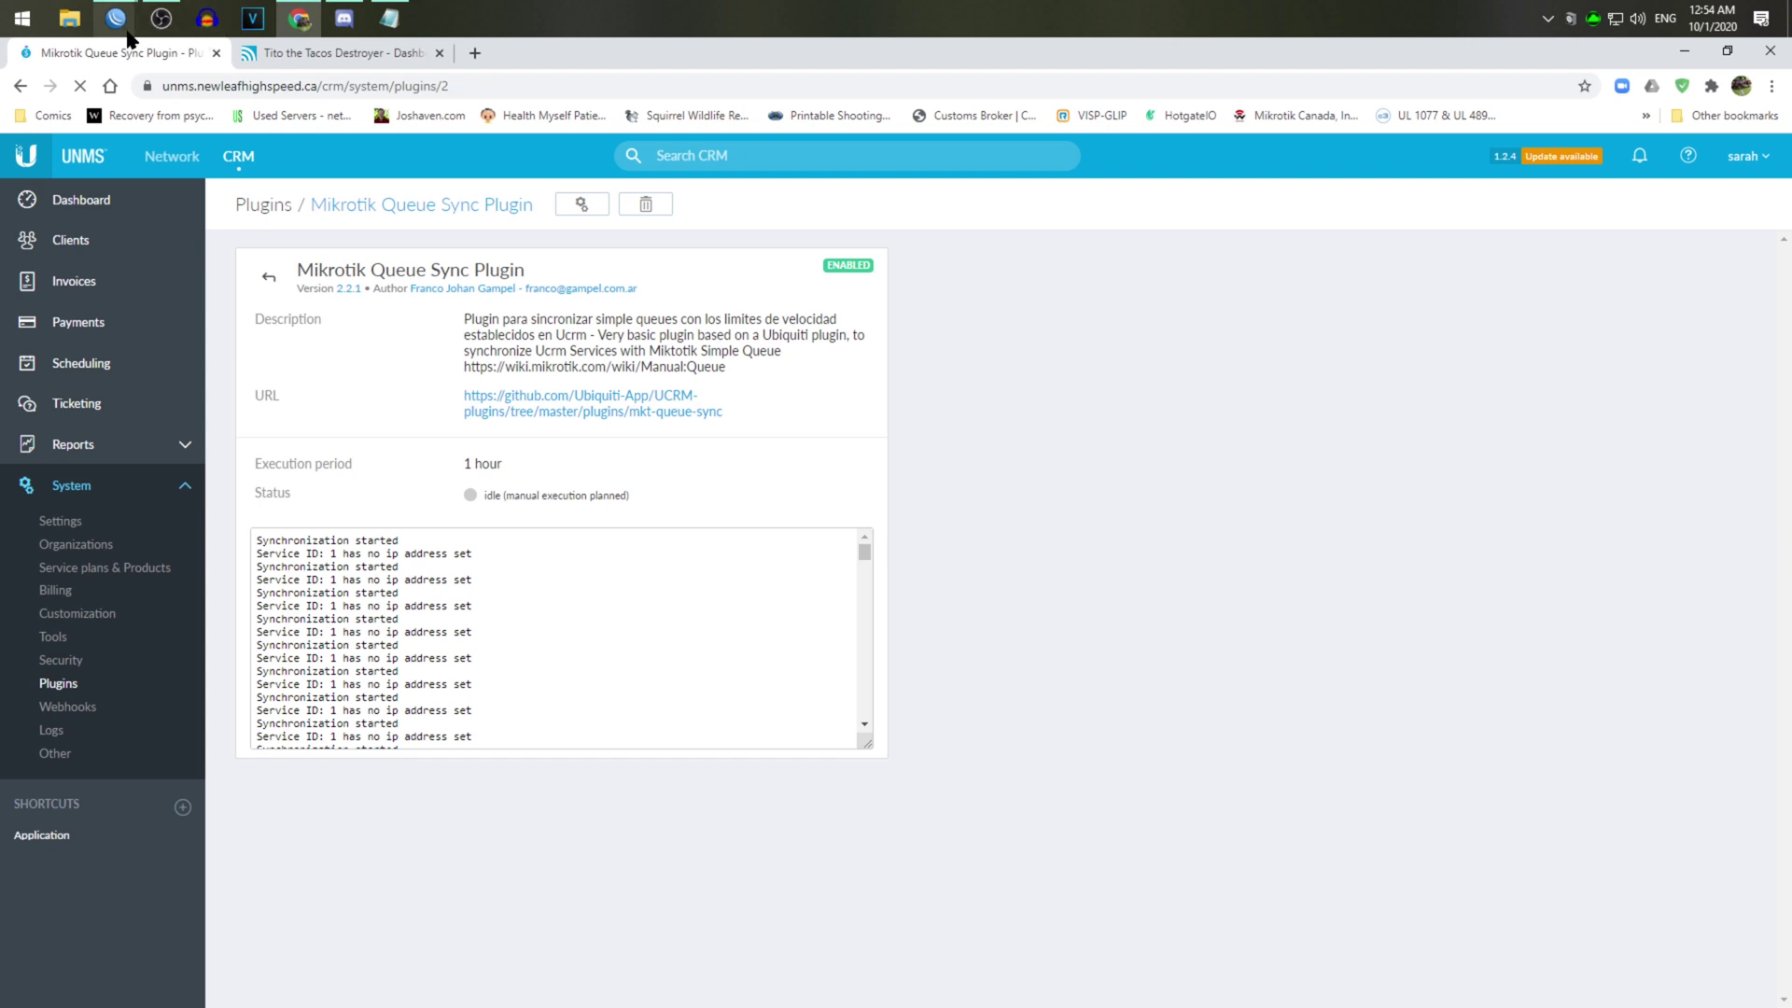
In WinBox, close the DHCP leases window and open the simple queue list and router log side by side
click(268, 117)
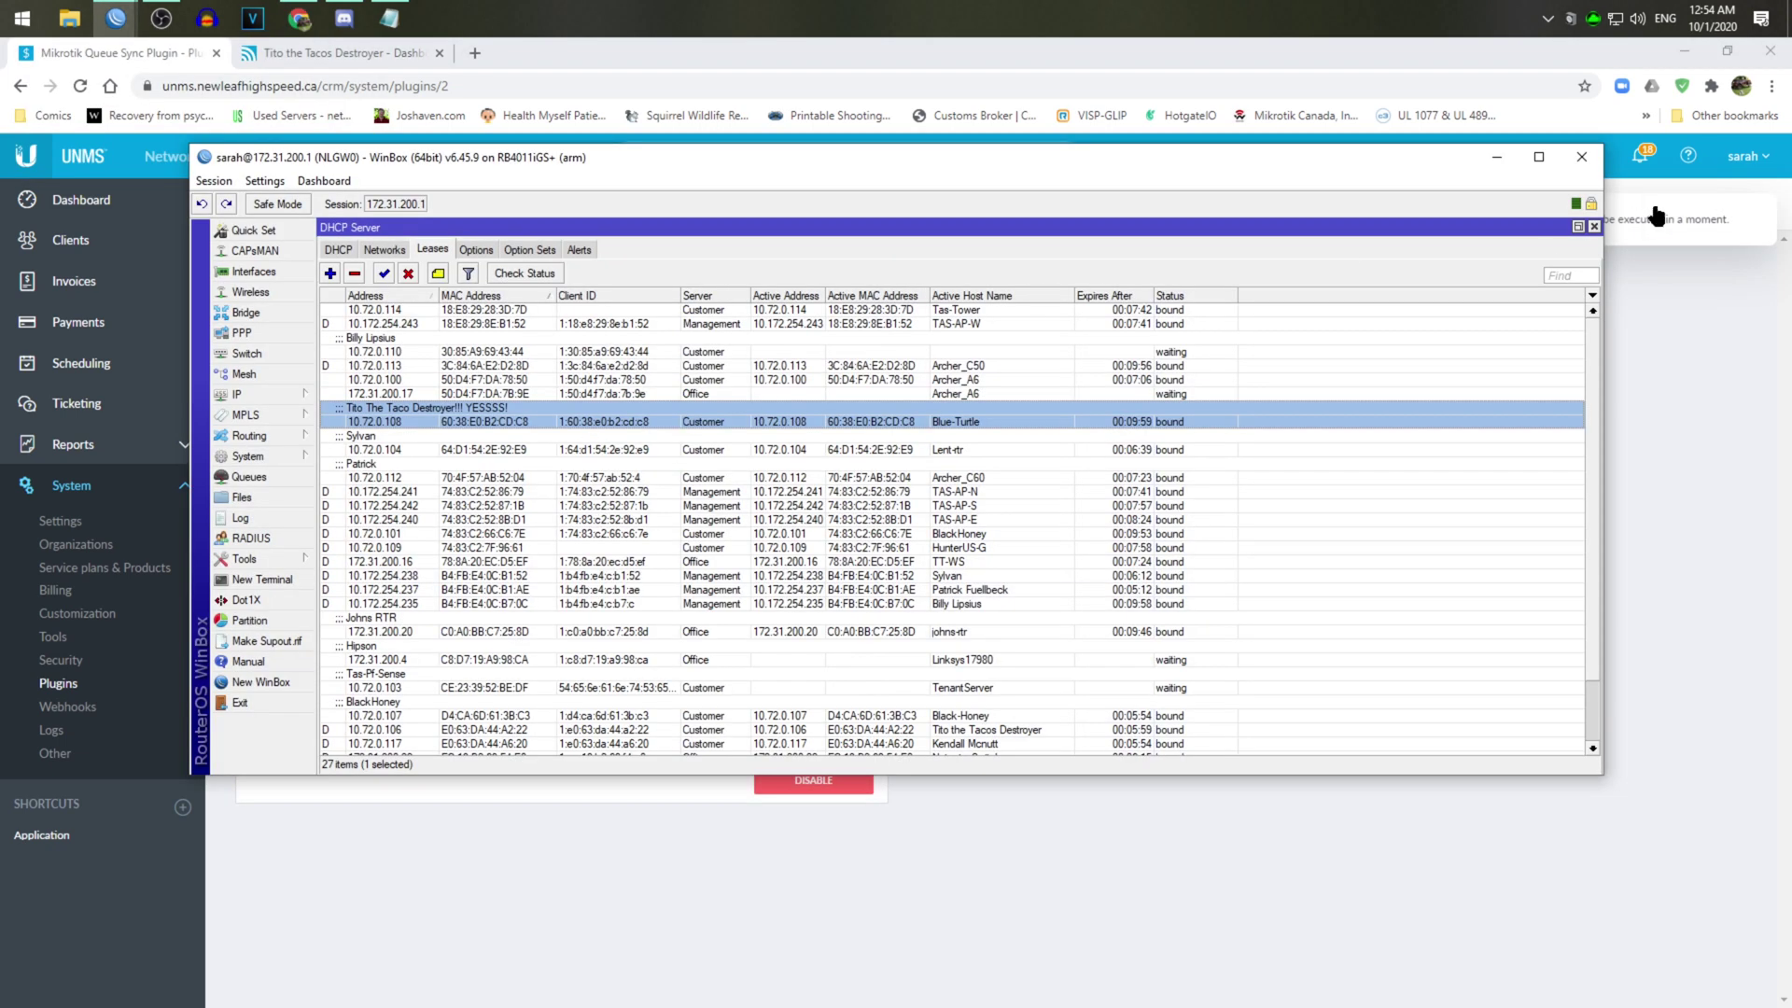
click(1596, 230)
click(250, 476)
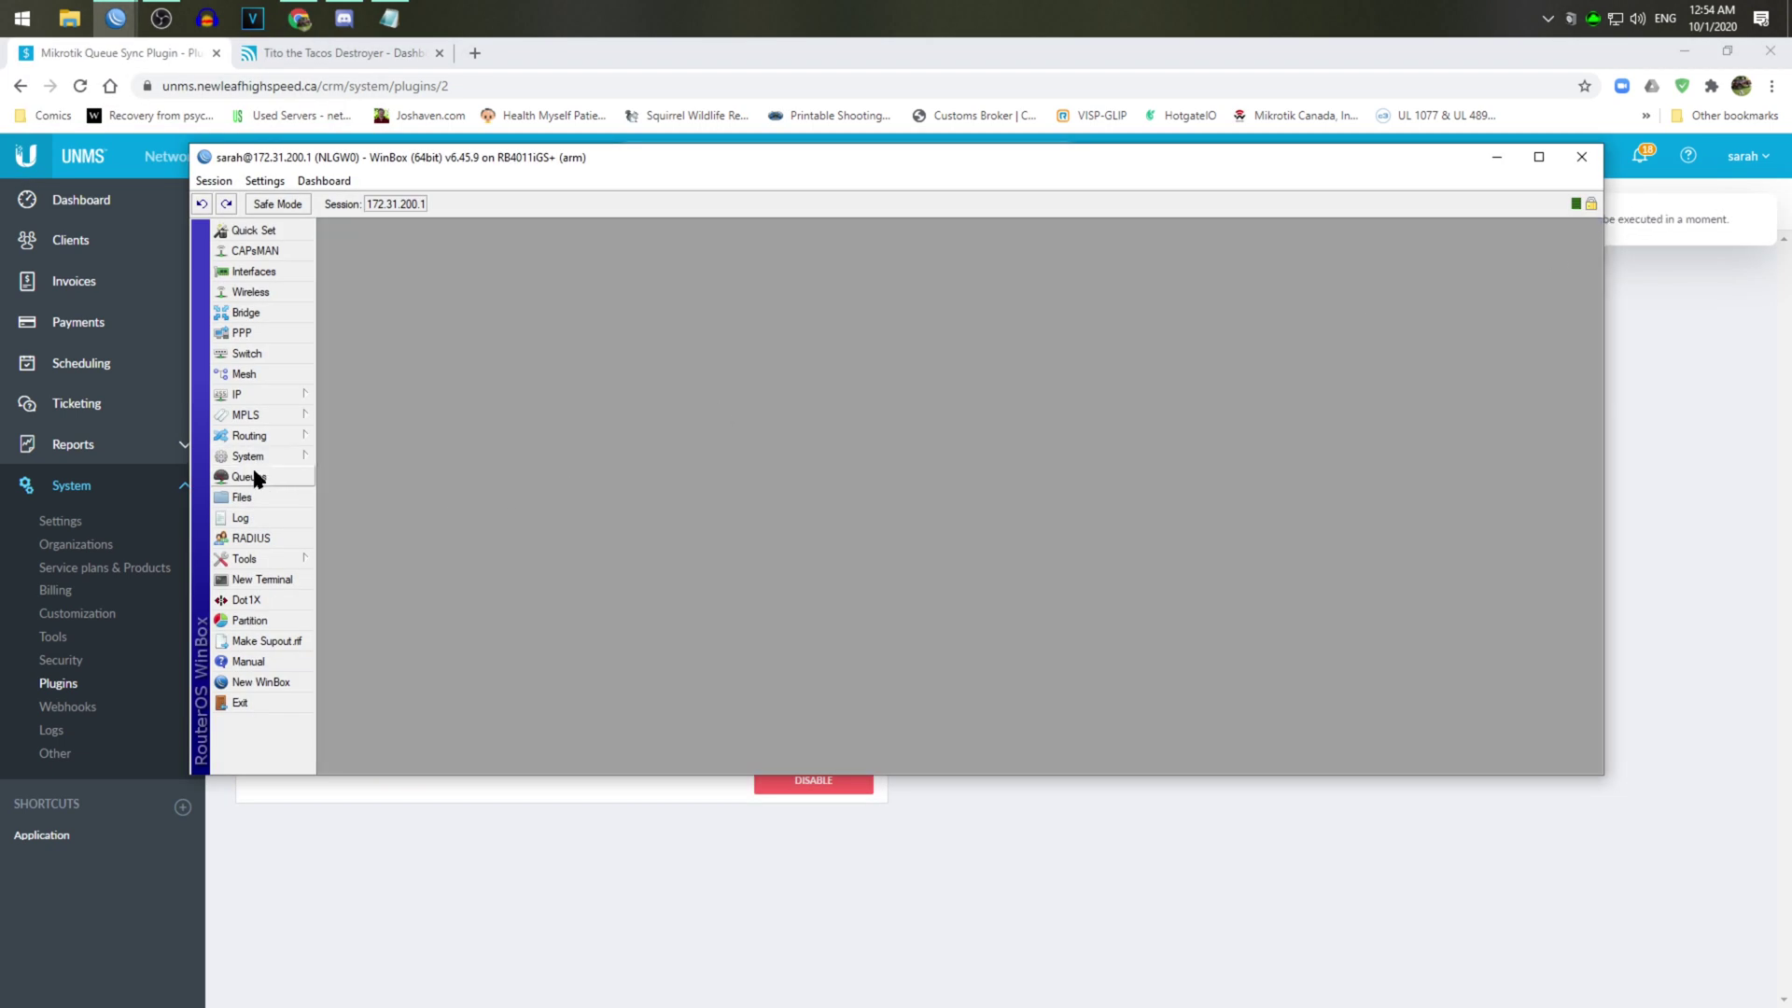
click(252, 520)
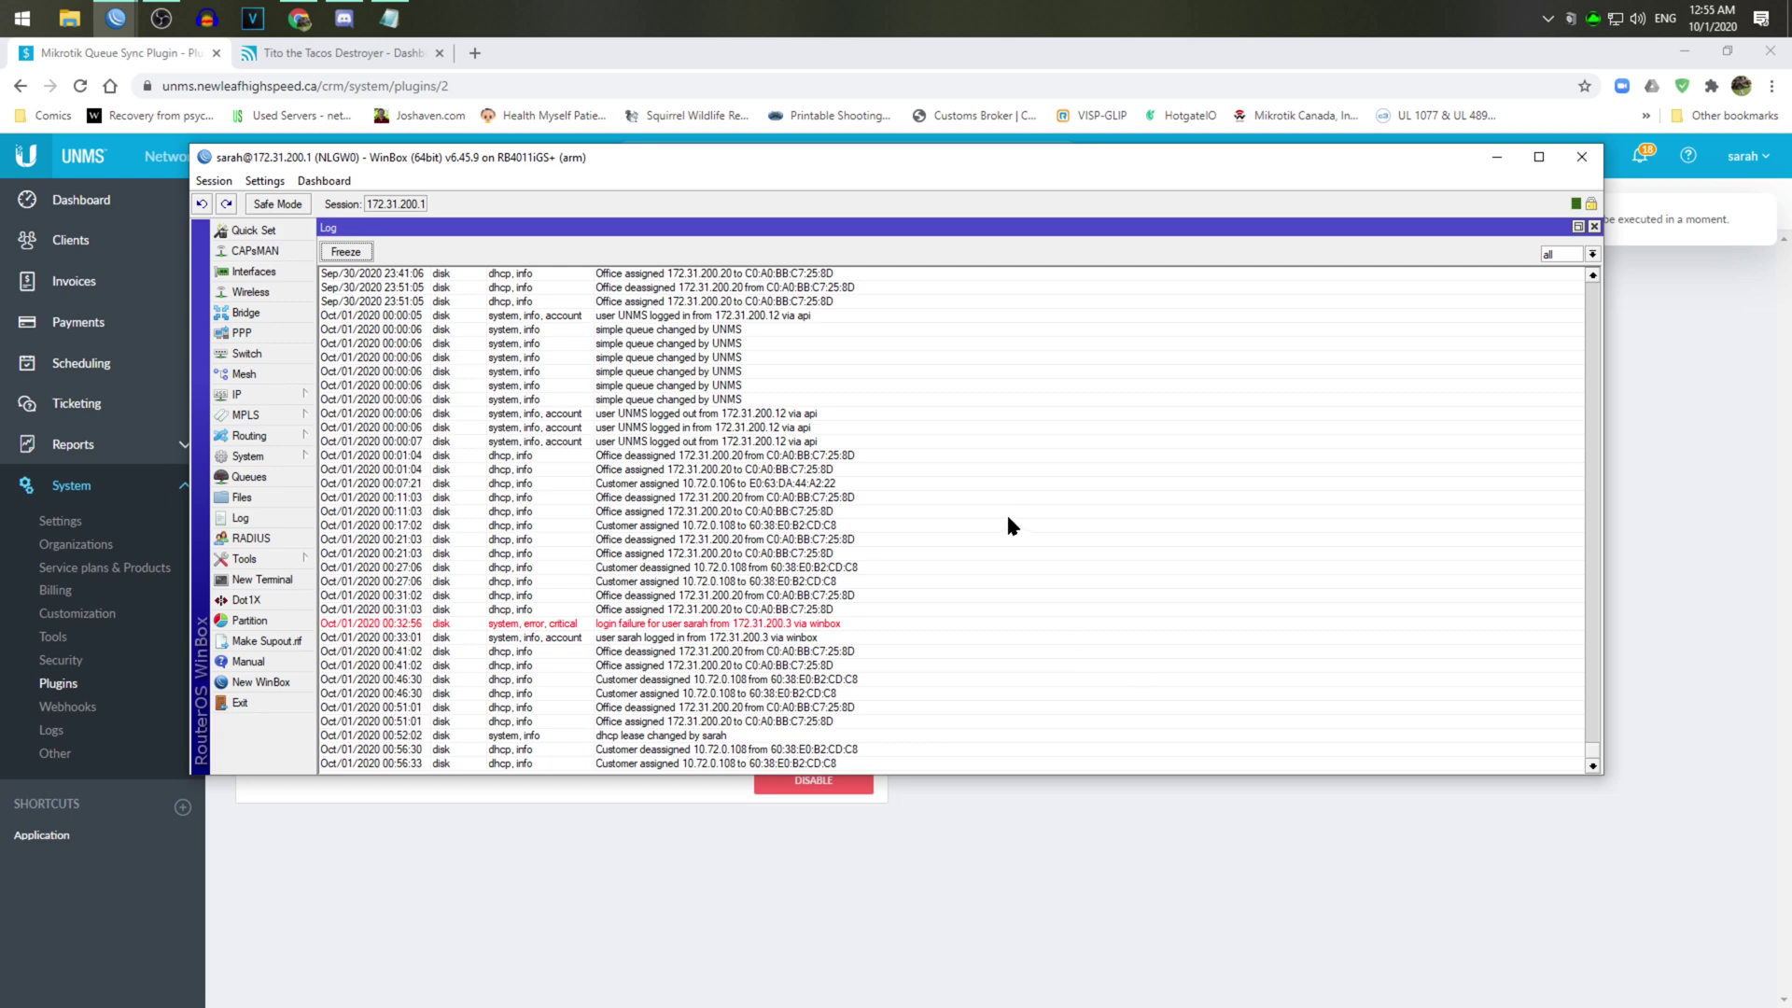
click(276, 476)
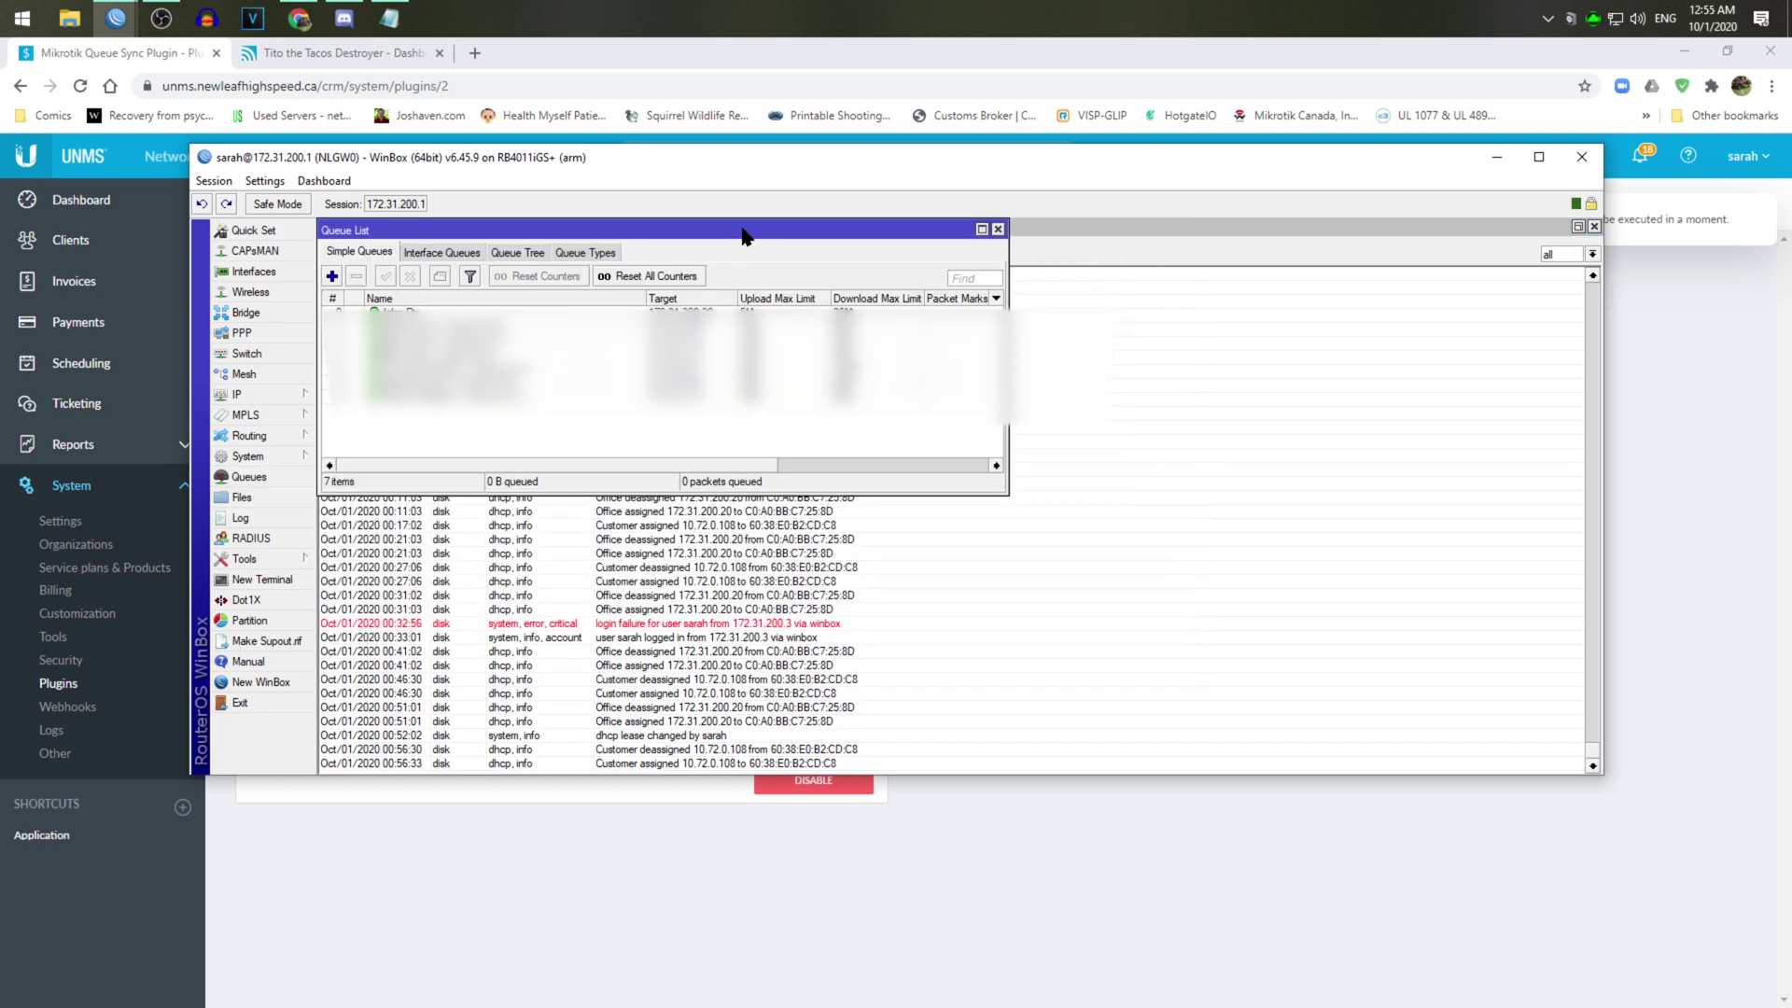
drag(744, 242, 1304, 259)
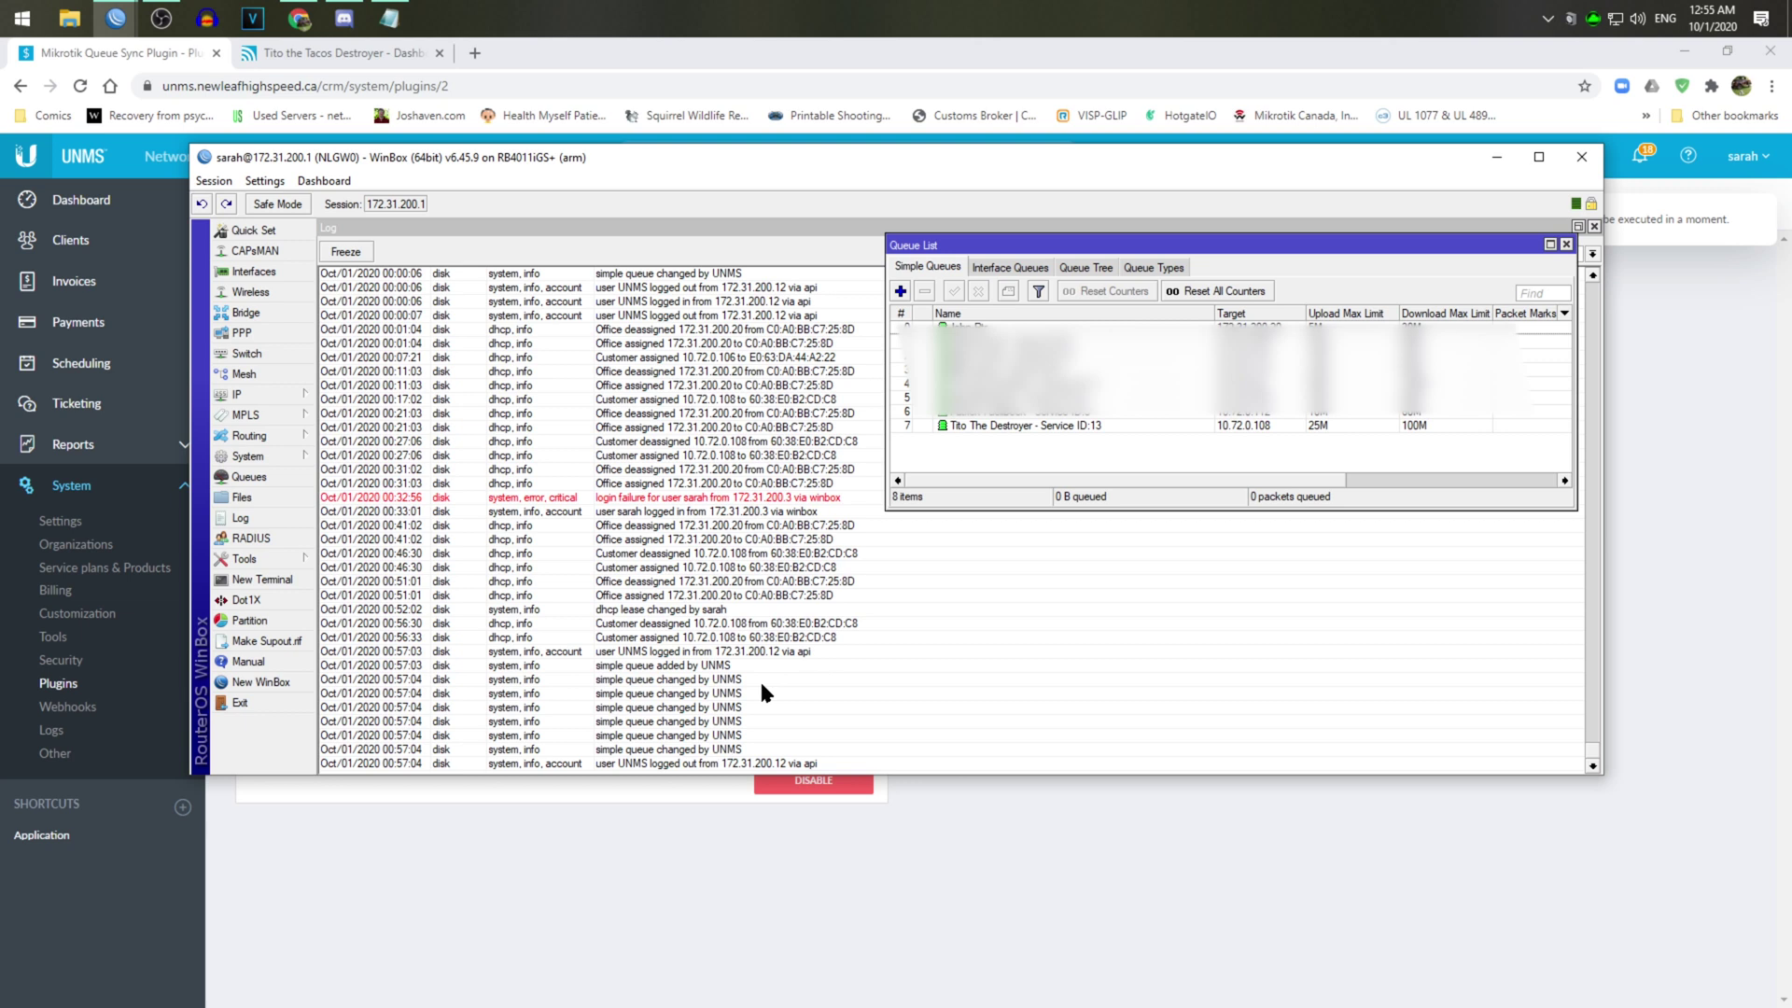
Select the client's new 25M/100M queue for 10.72.0.108, then close the queue list and log
click(1057, 429)
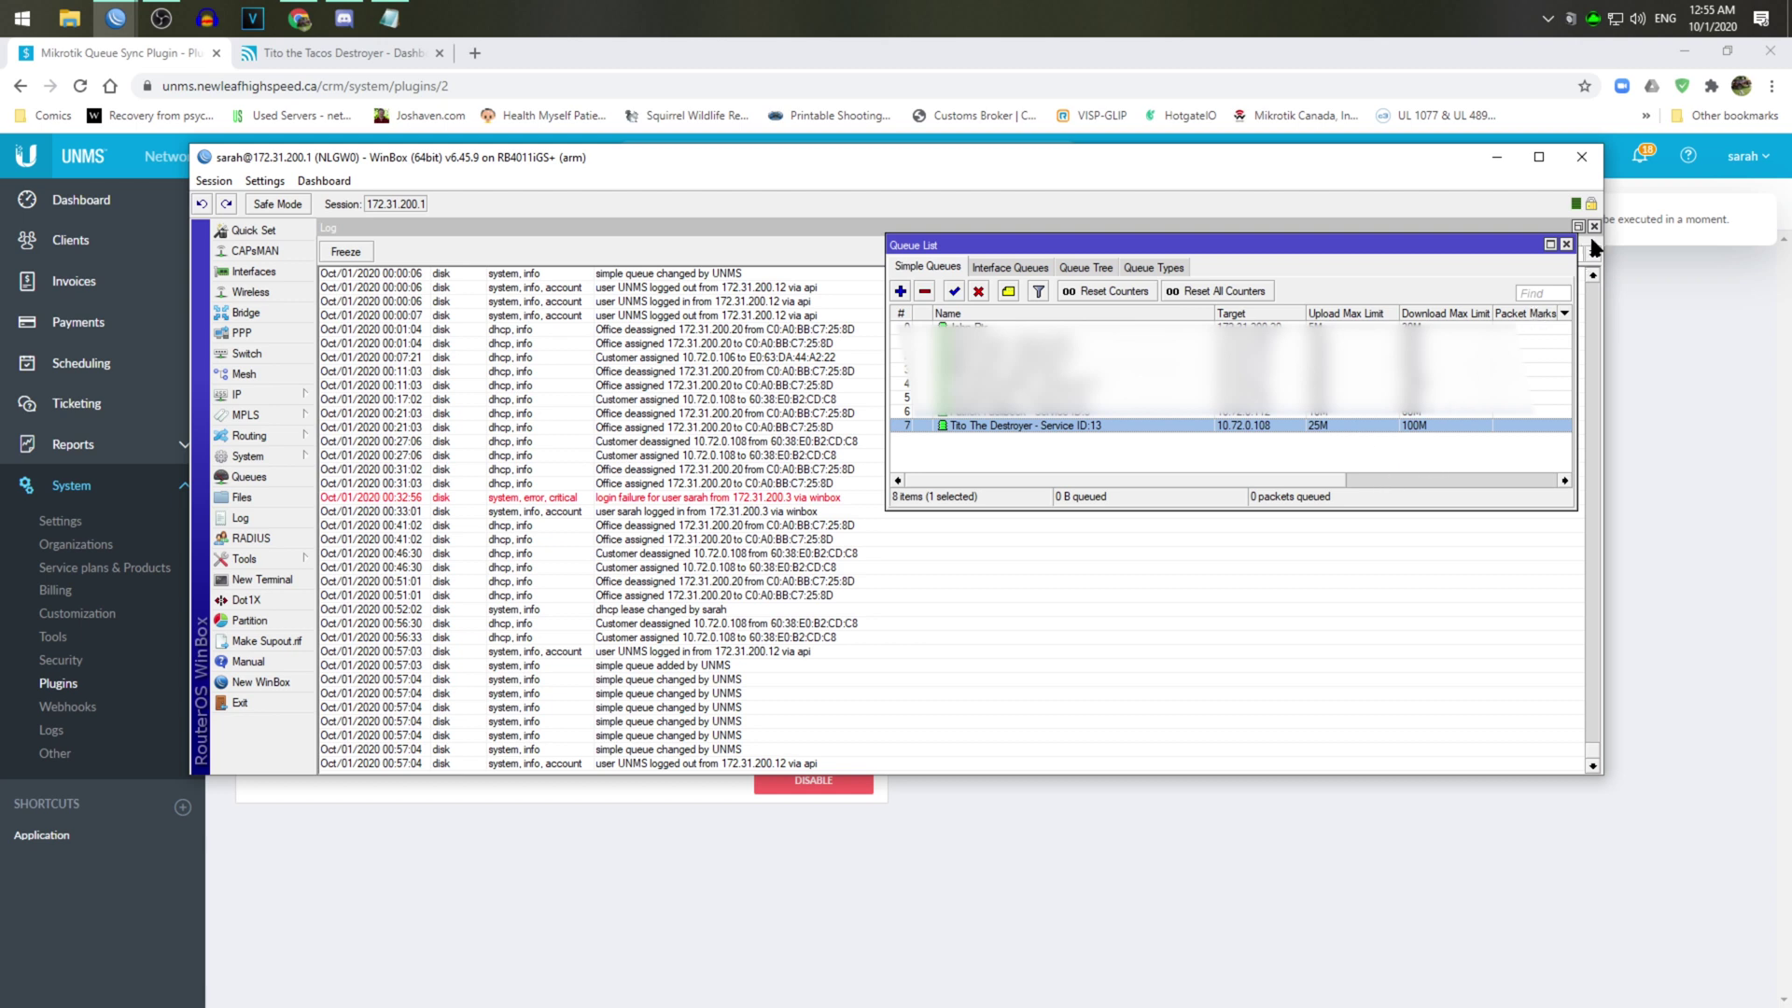
click(1566, 245)
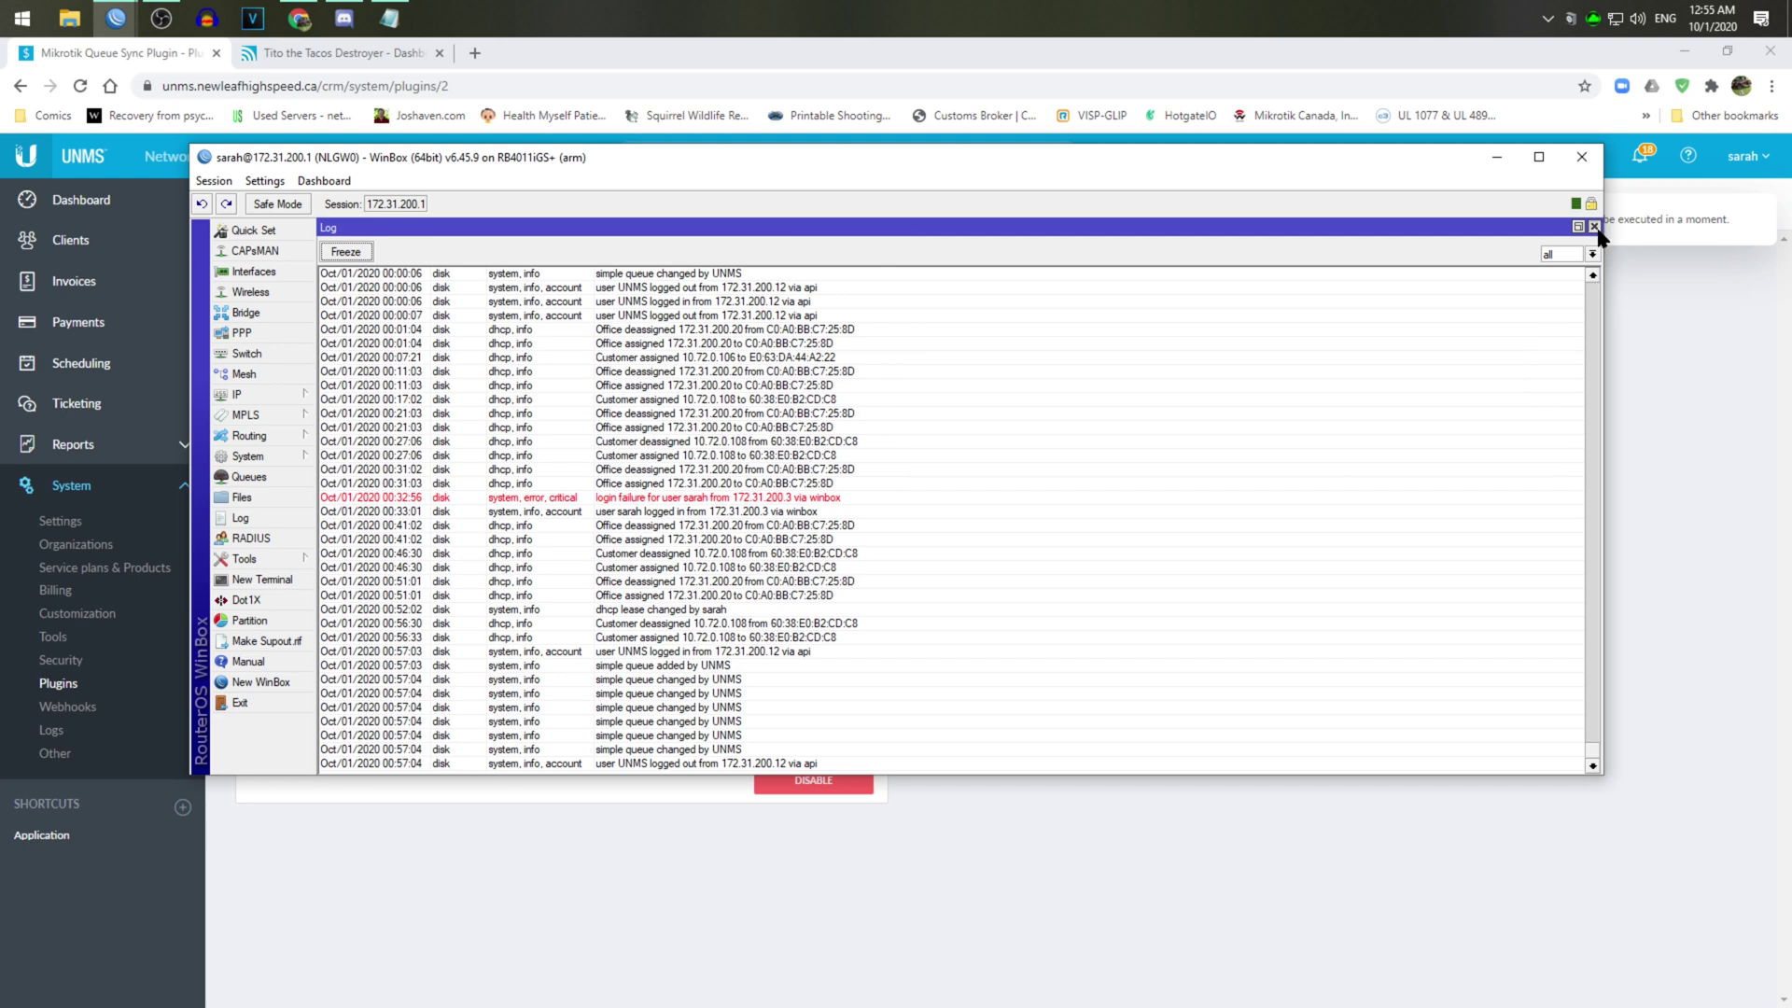
click(1594, 226)
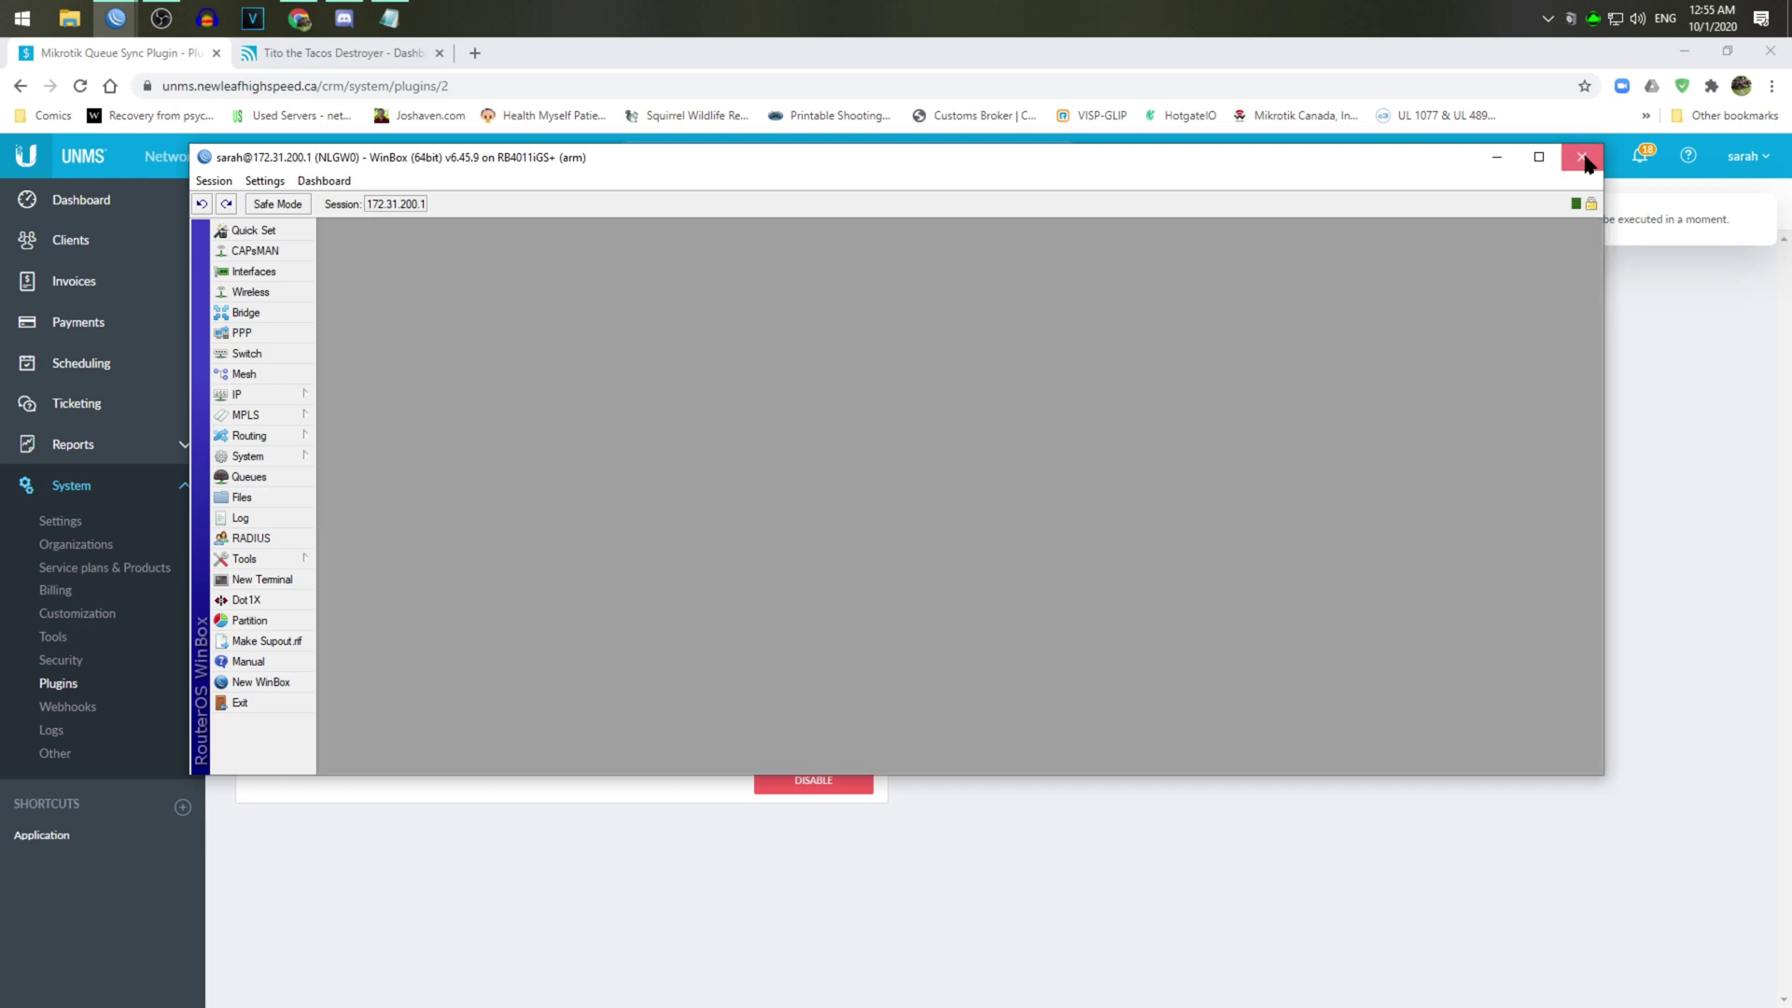
Close WinBox and open the Blue Turtle router's configuration from the client's site in UNMS
click(1584, 159)
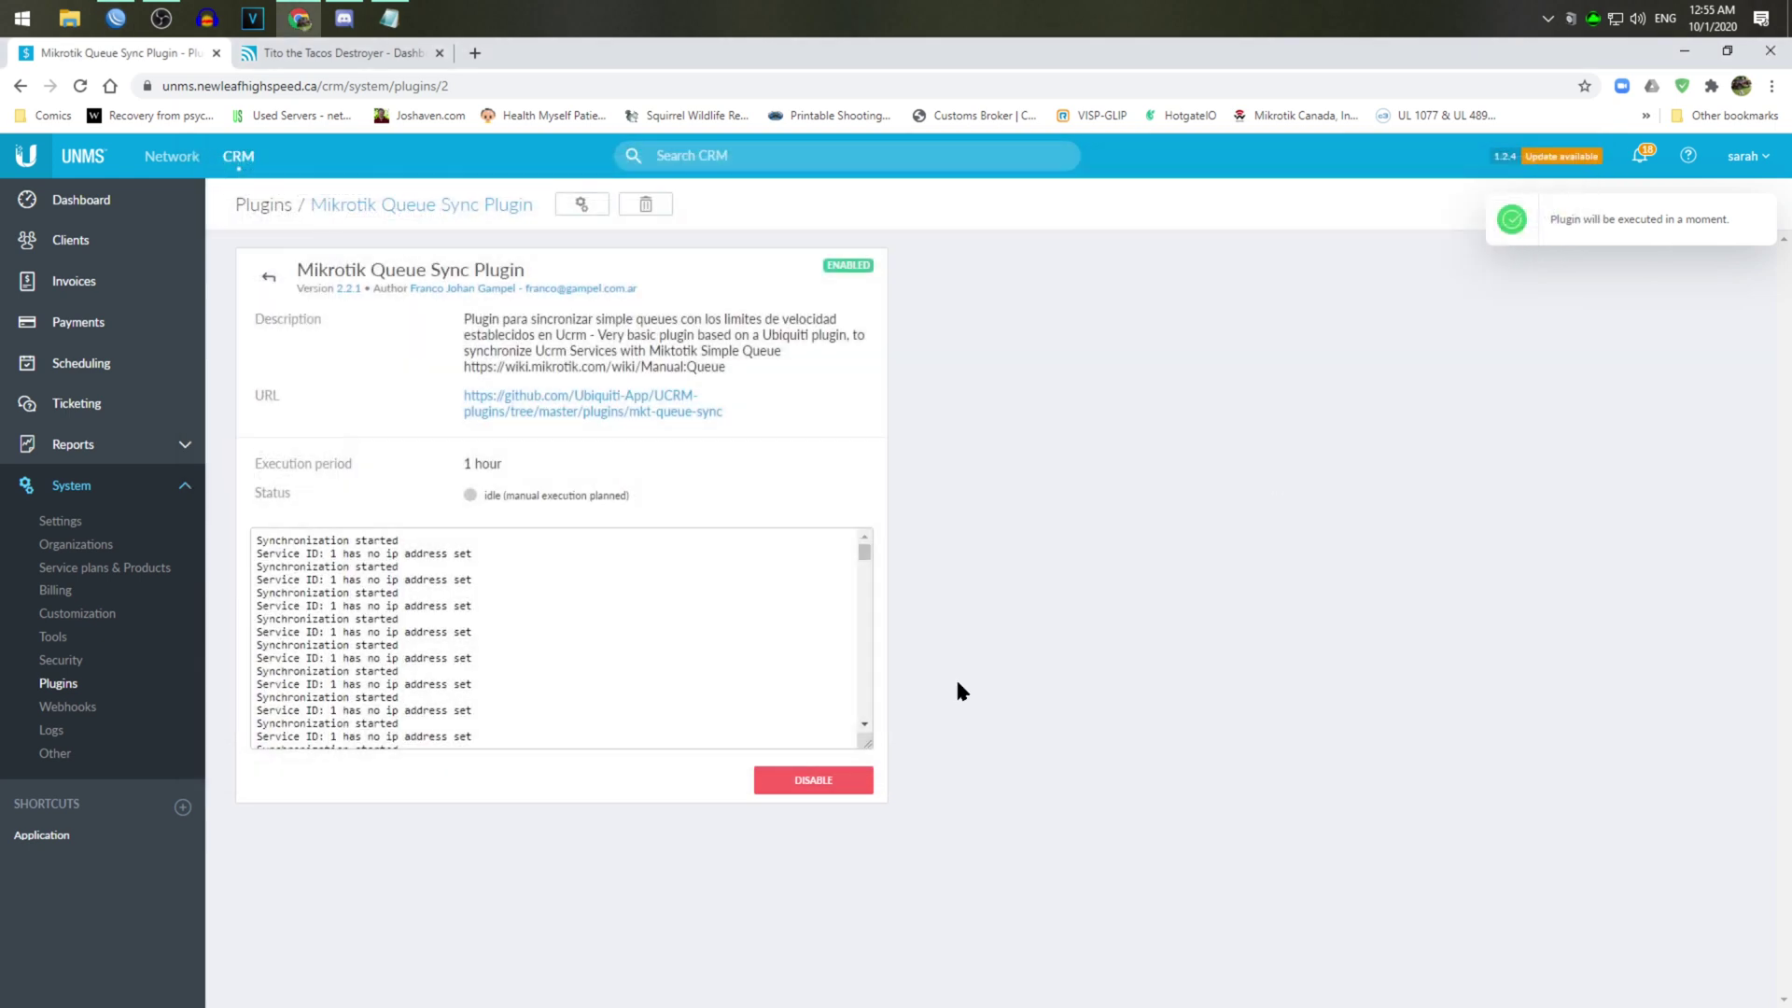
click(172, 156)
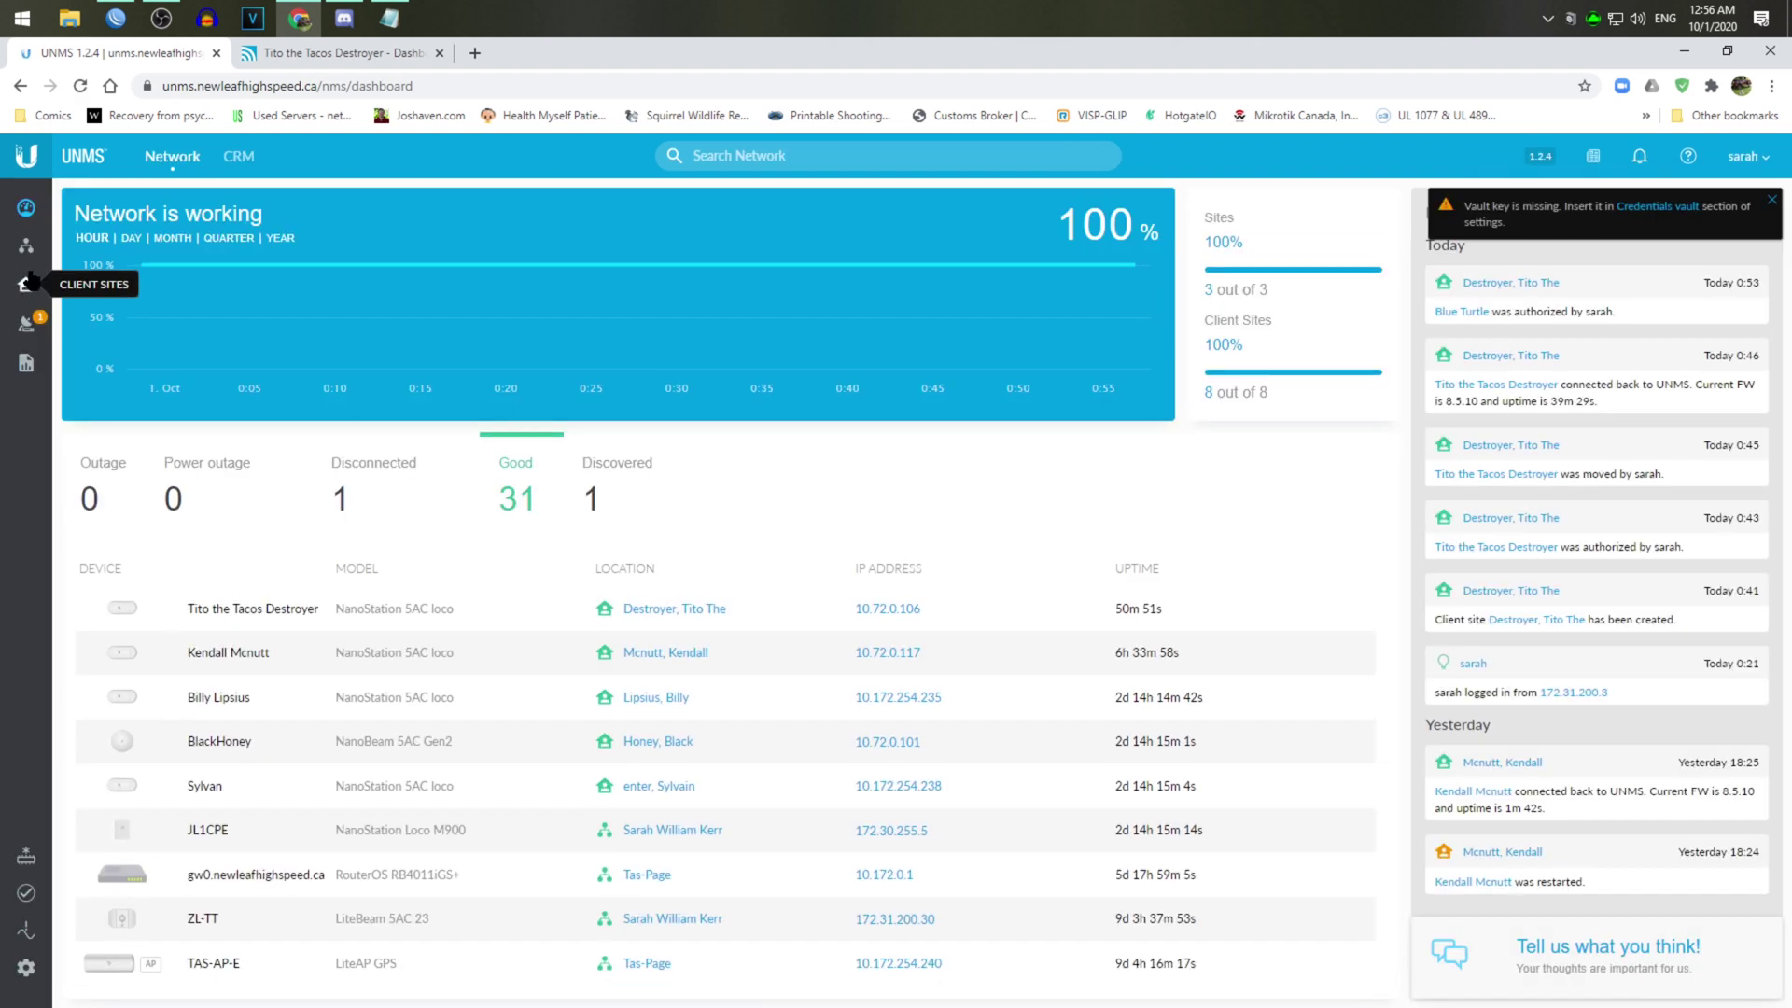
click(26, 283)
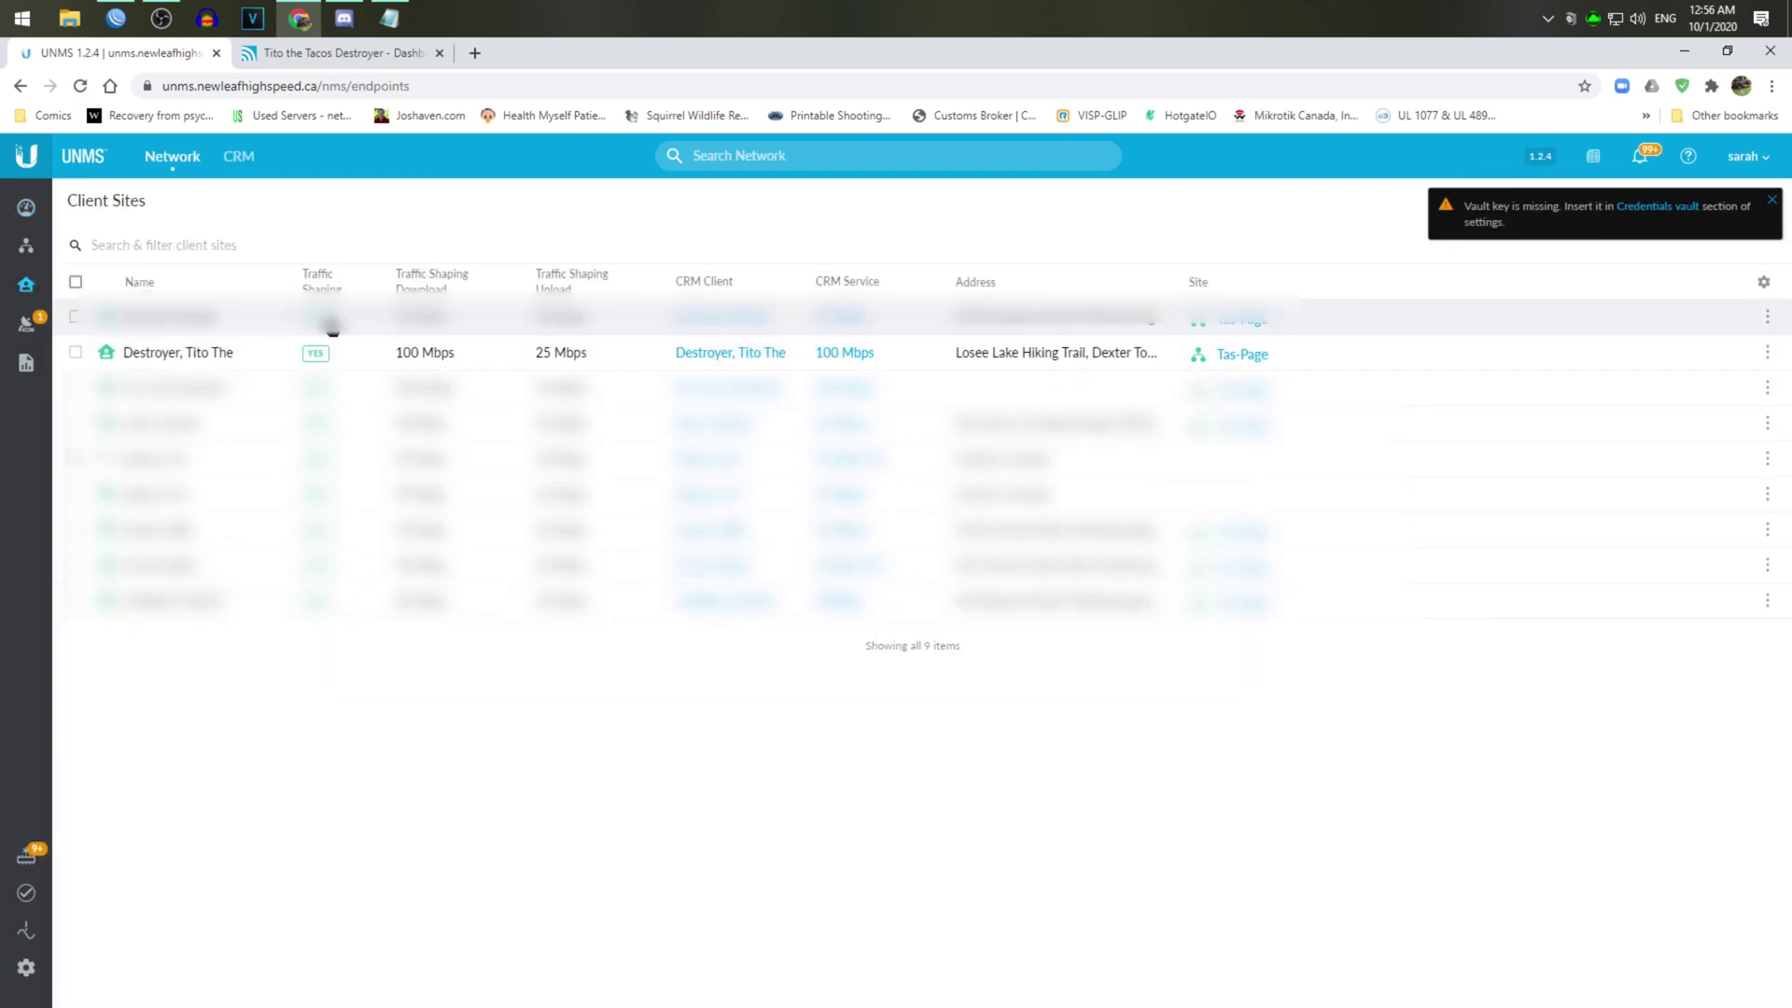
click(289, 352)
scroll(927, 700, down, 2)
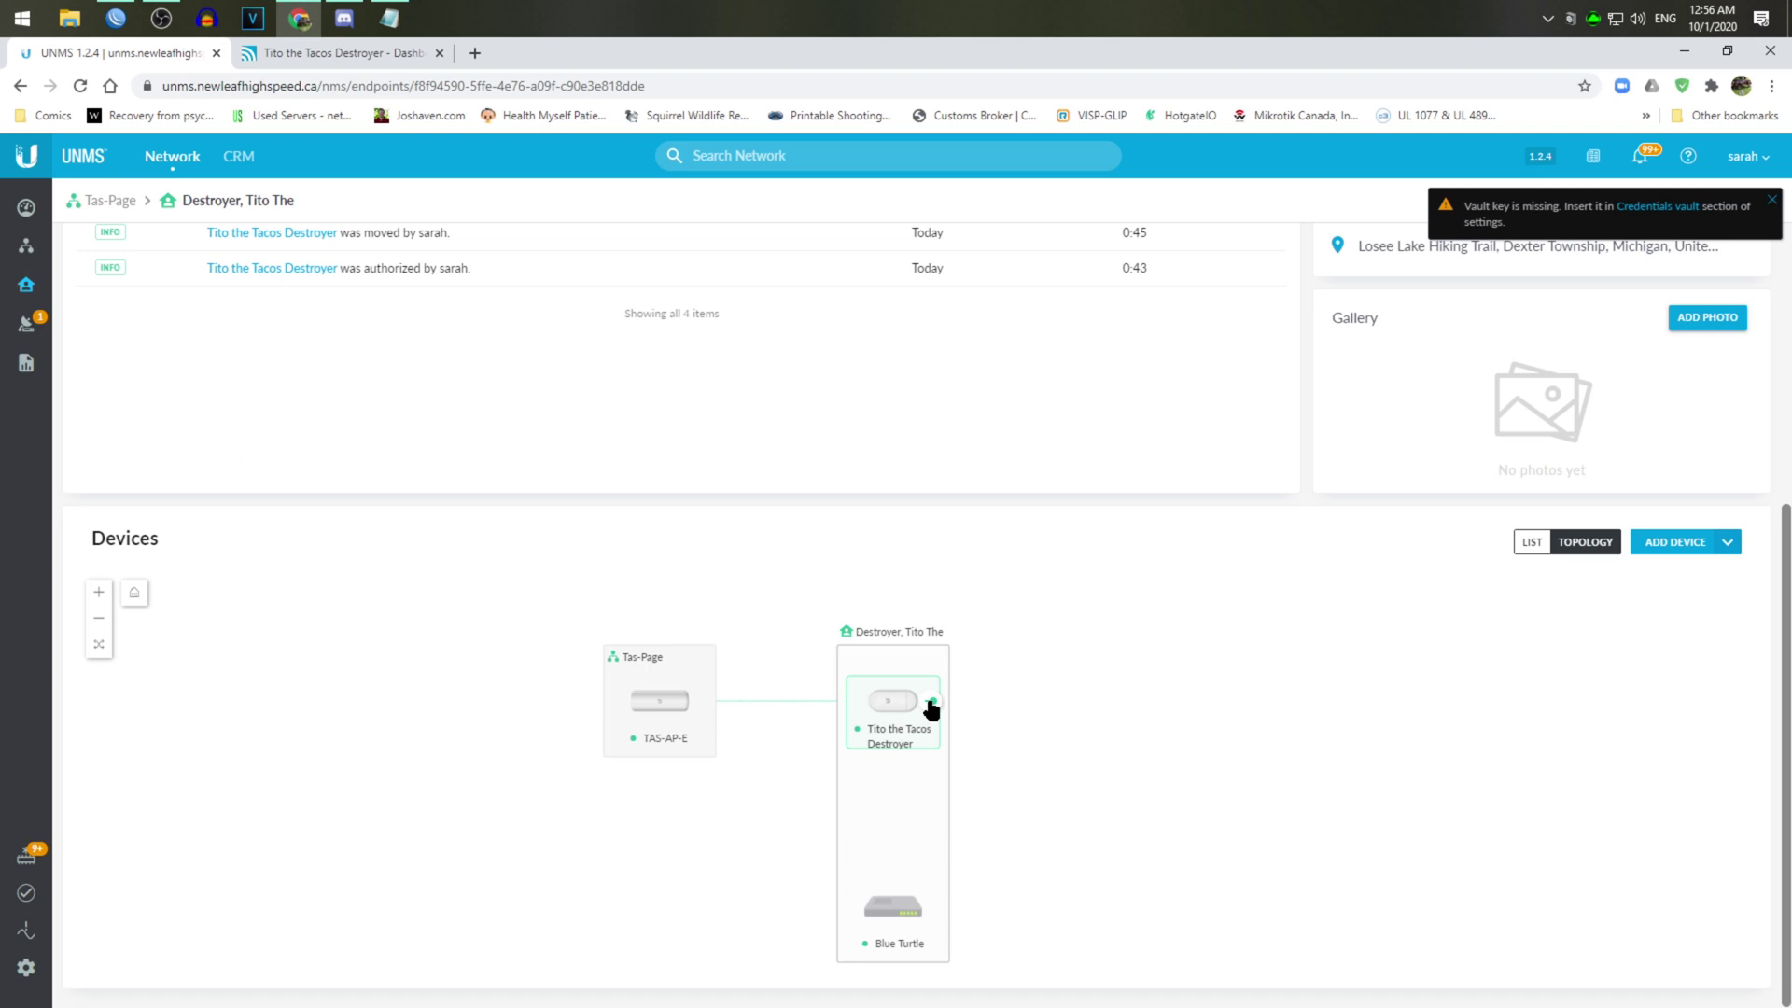
click(894, 931)
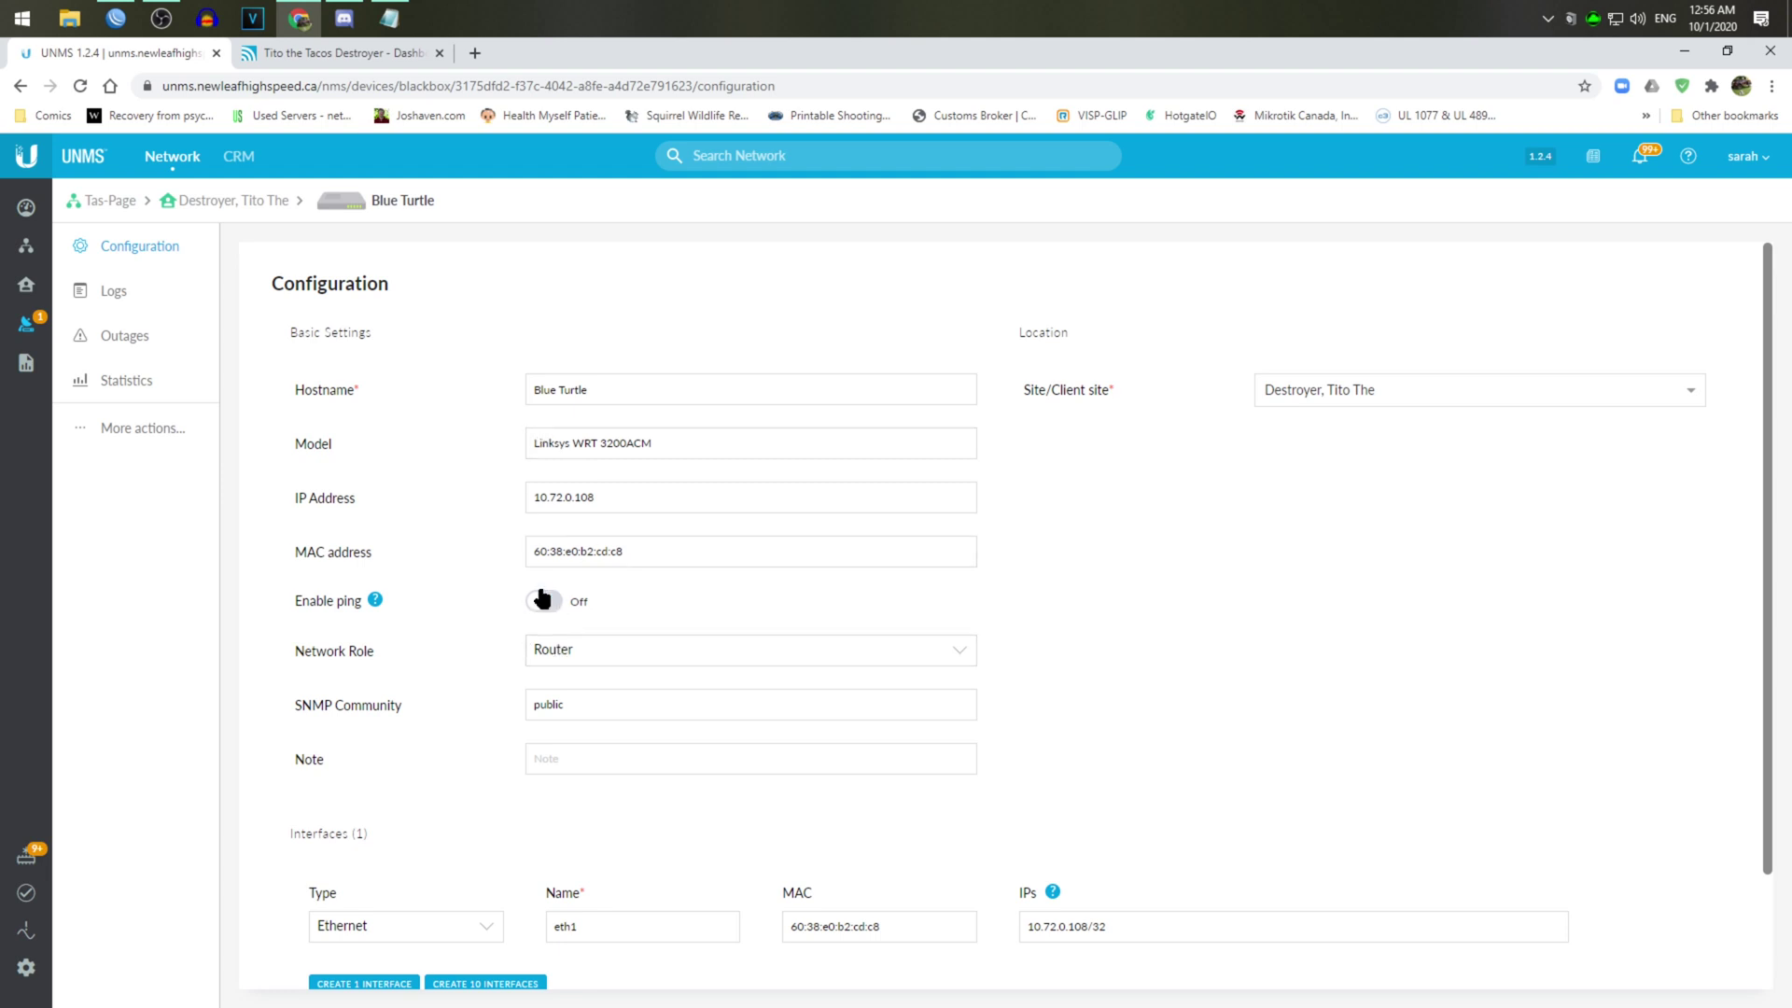
Return to the client site's overview to review its usage chart, logs and 100/25 Mbps shaping
scroll(1454, 816, down, 2)
scroll(441, 269, up, 2)
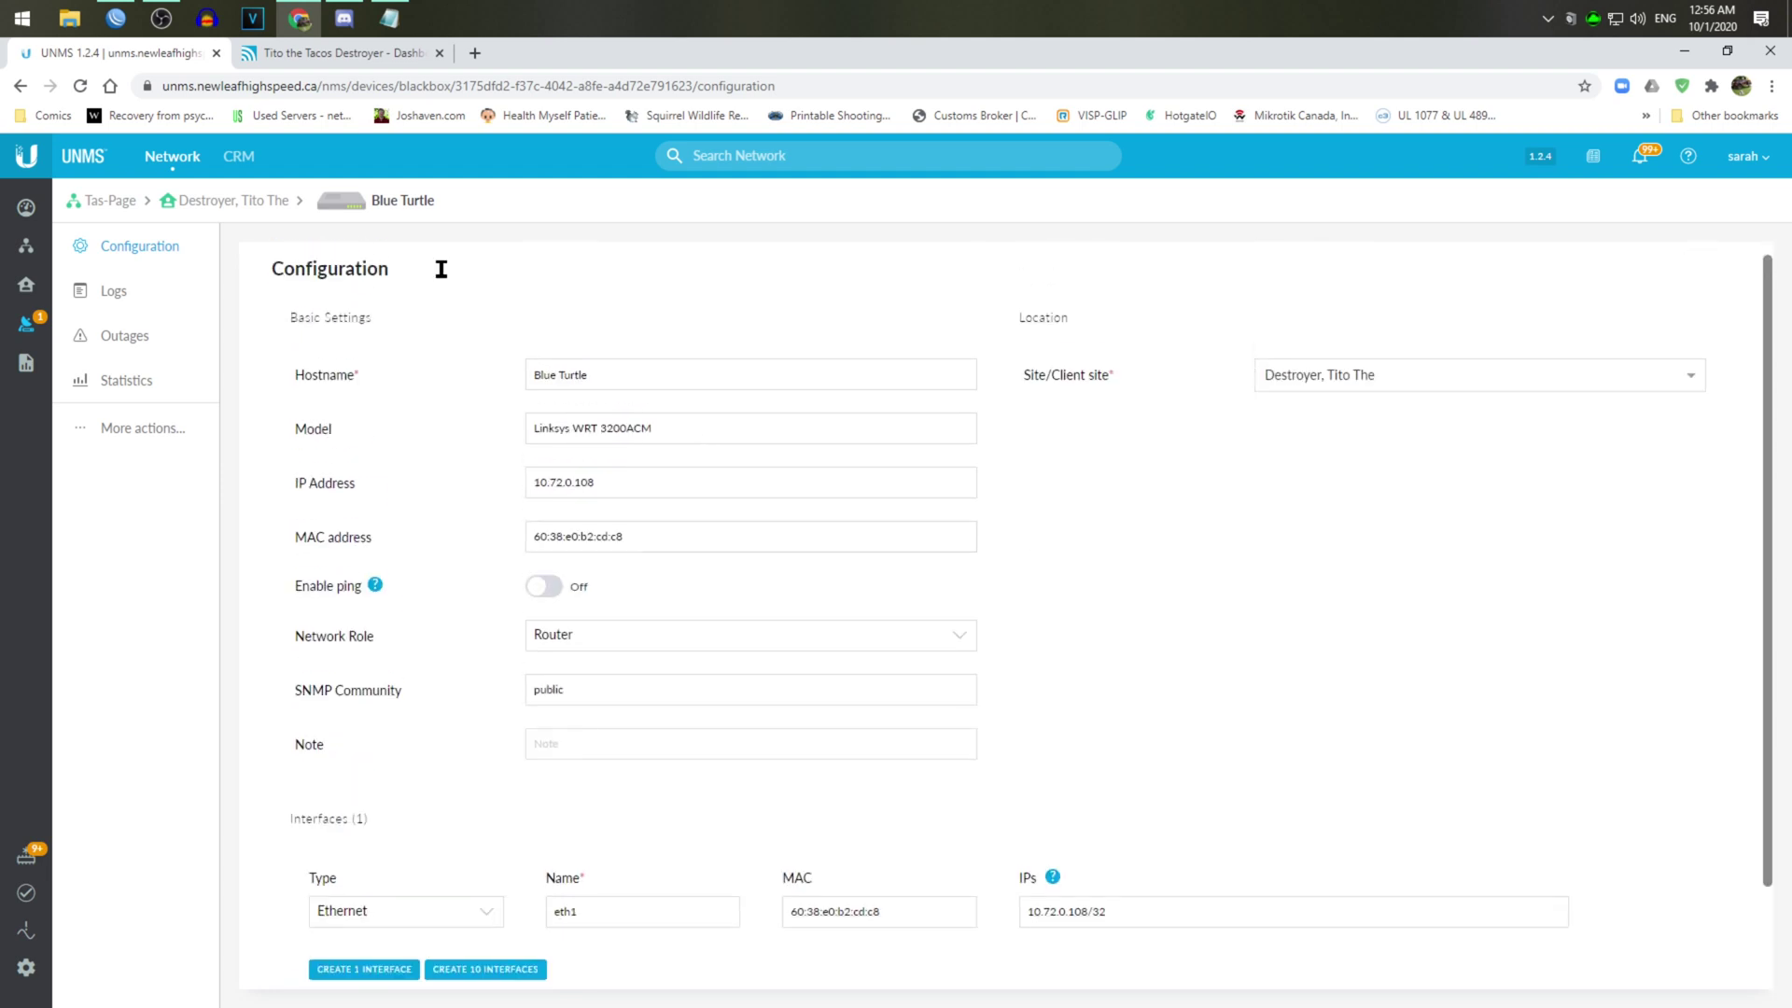
click(199, 197)
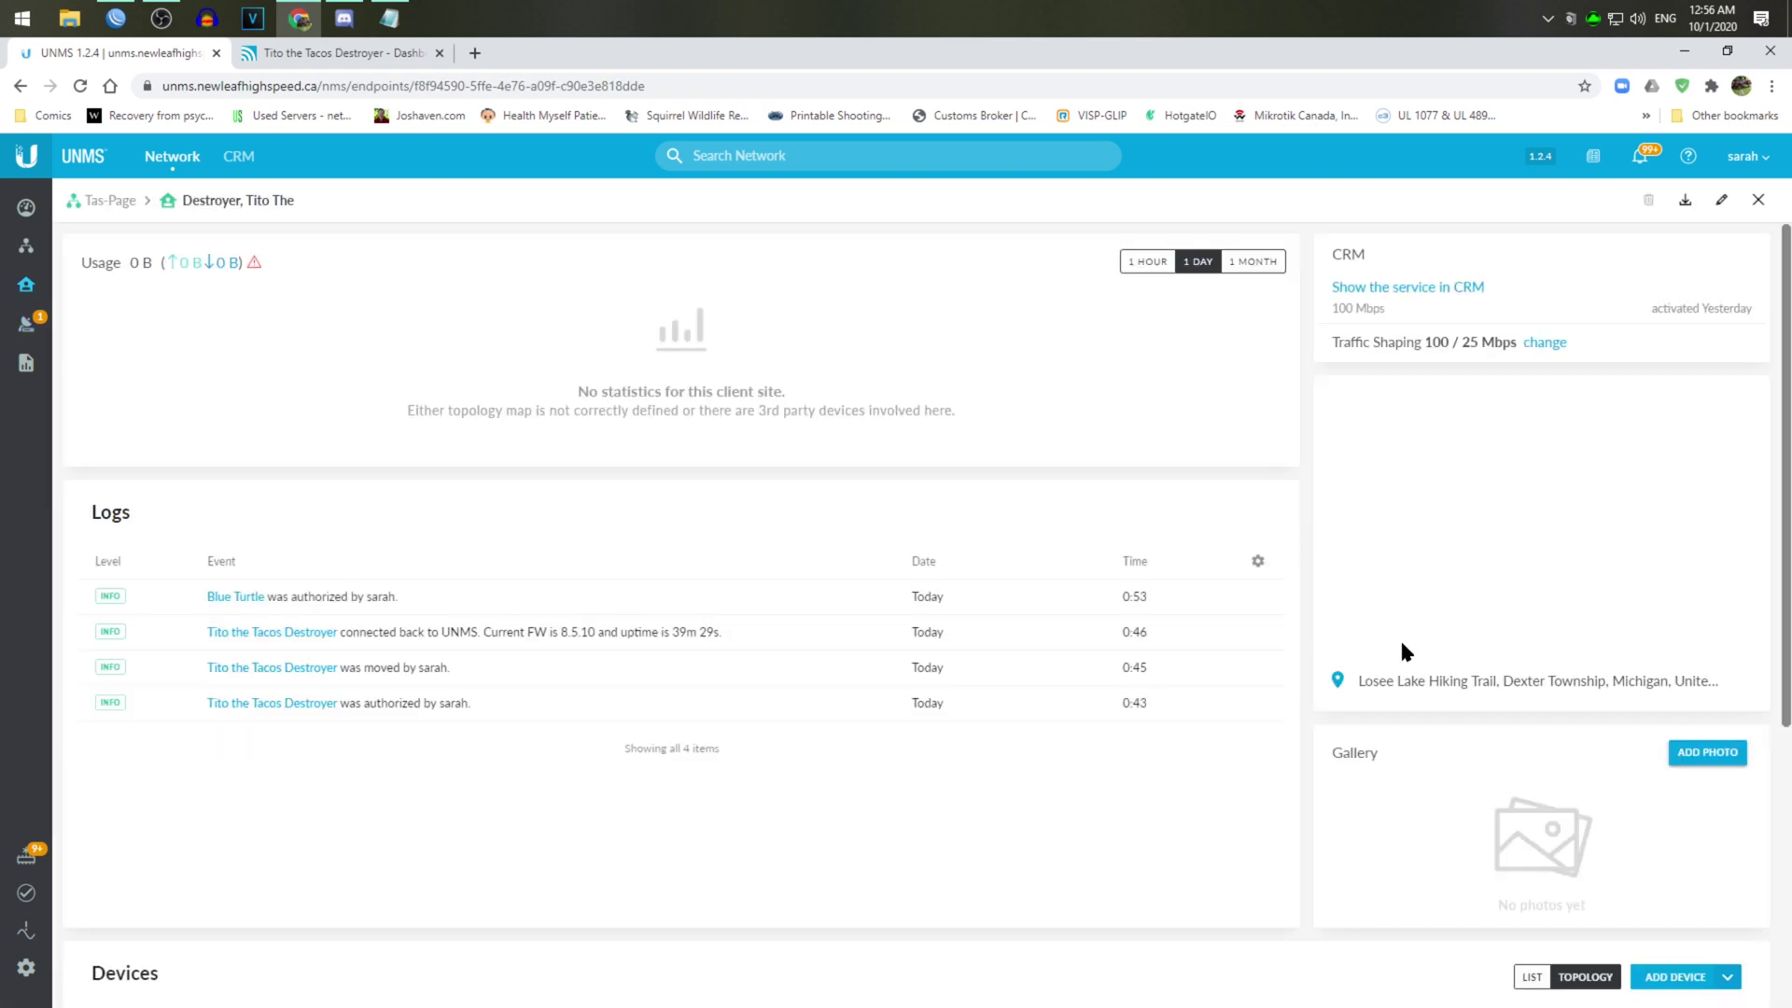
scroll(1404, 650, down, 5)
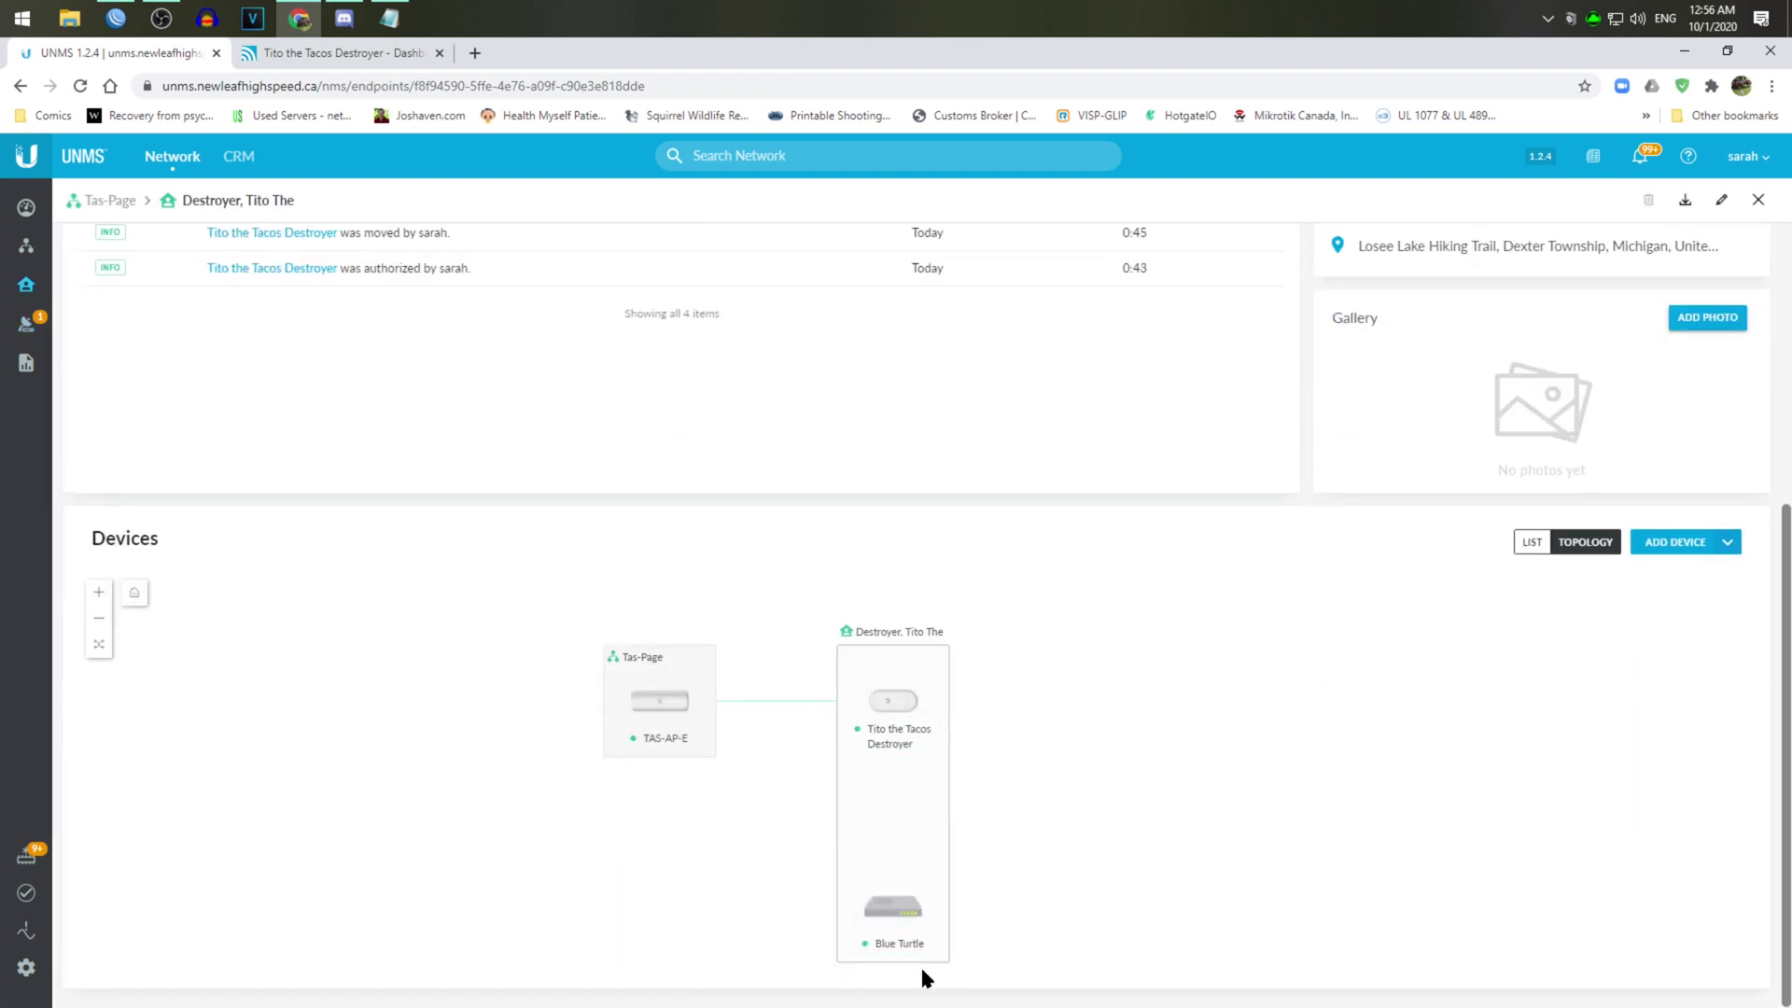
scroll(1402, 786, up, 5)
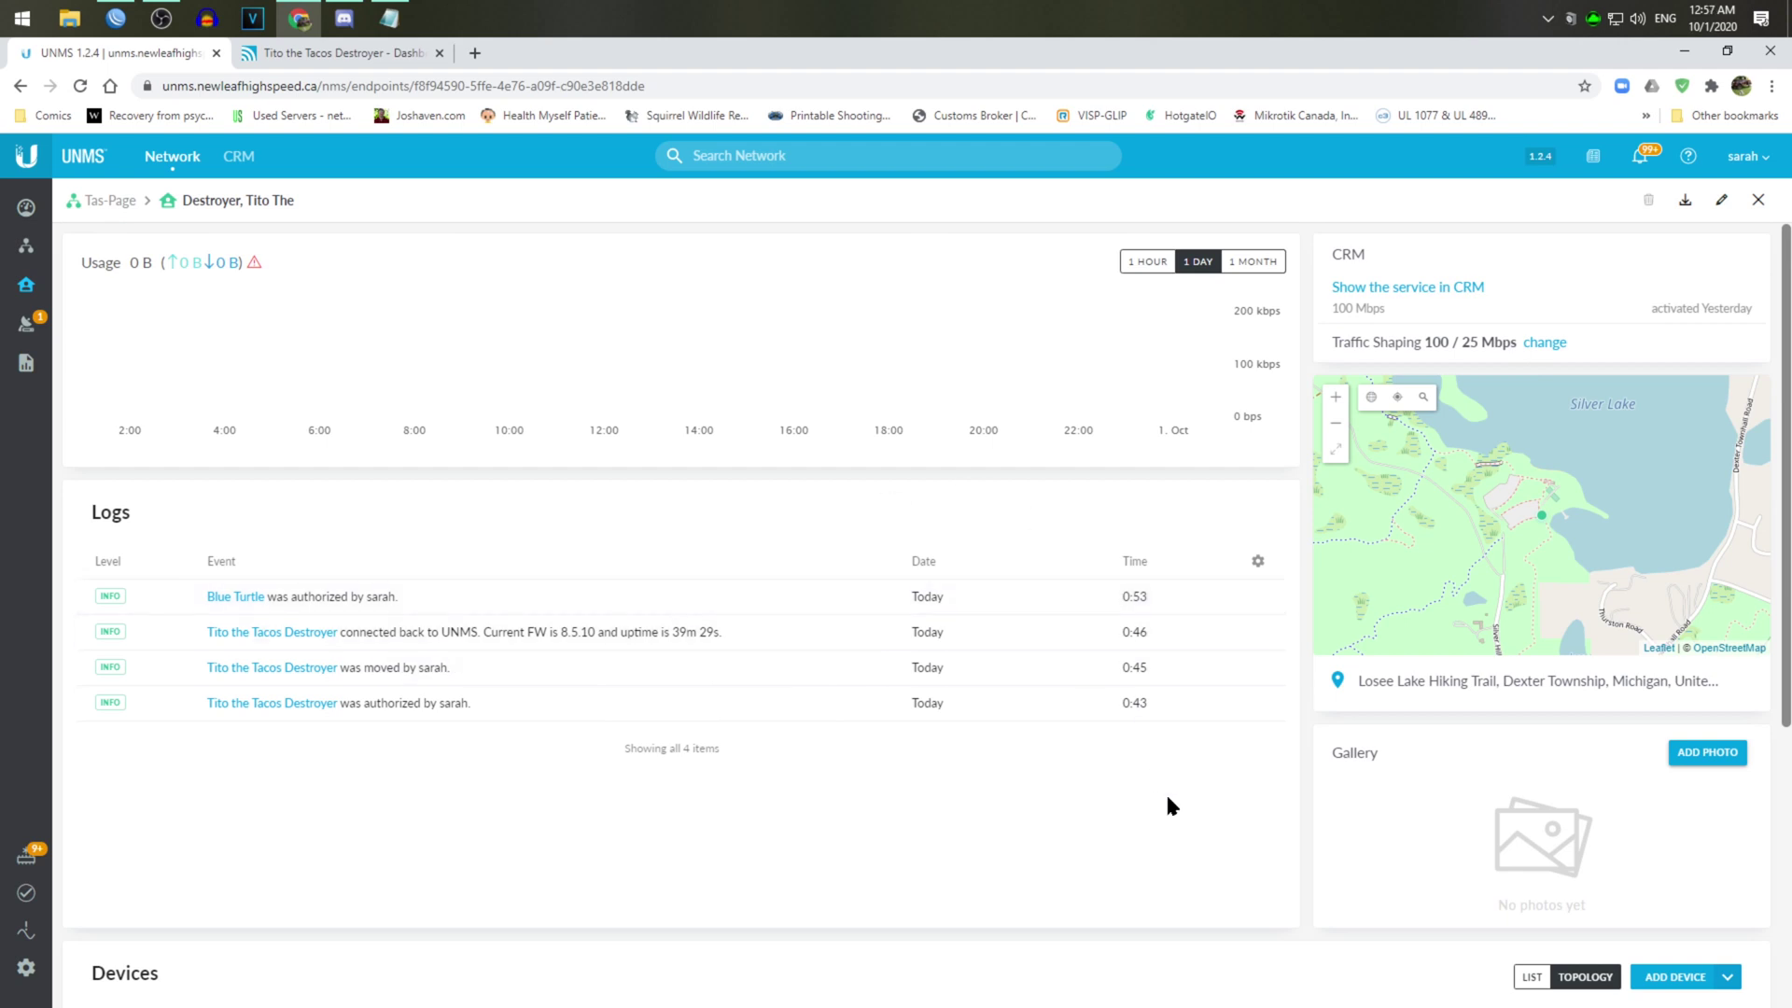
mouse_move(672, 369)
Open the client's 100 Mbps service from the CRM client list and review its details
click(239, 158)
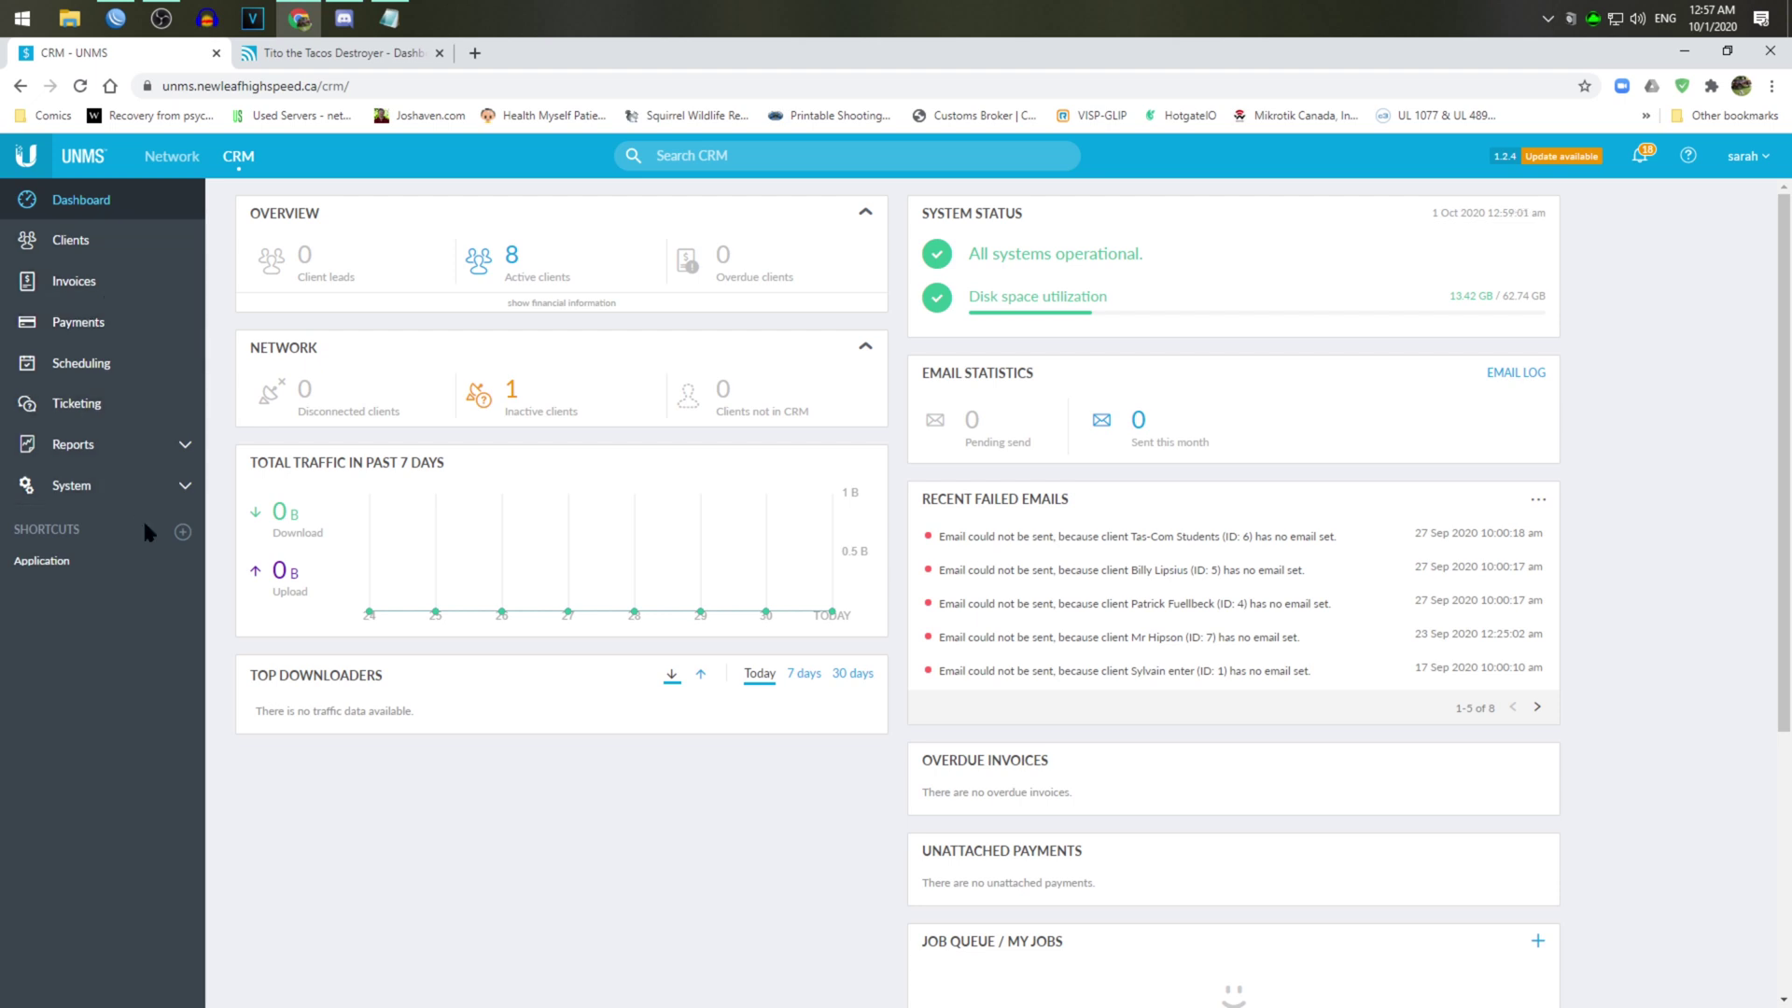
click(152, 254)
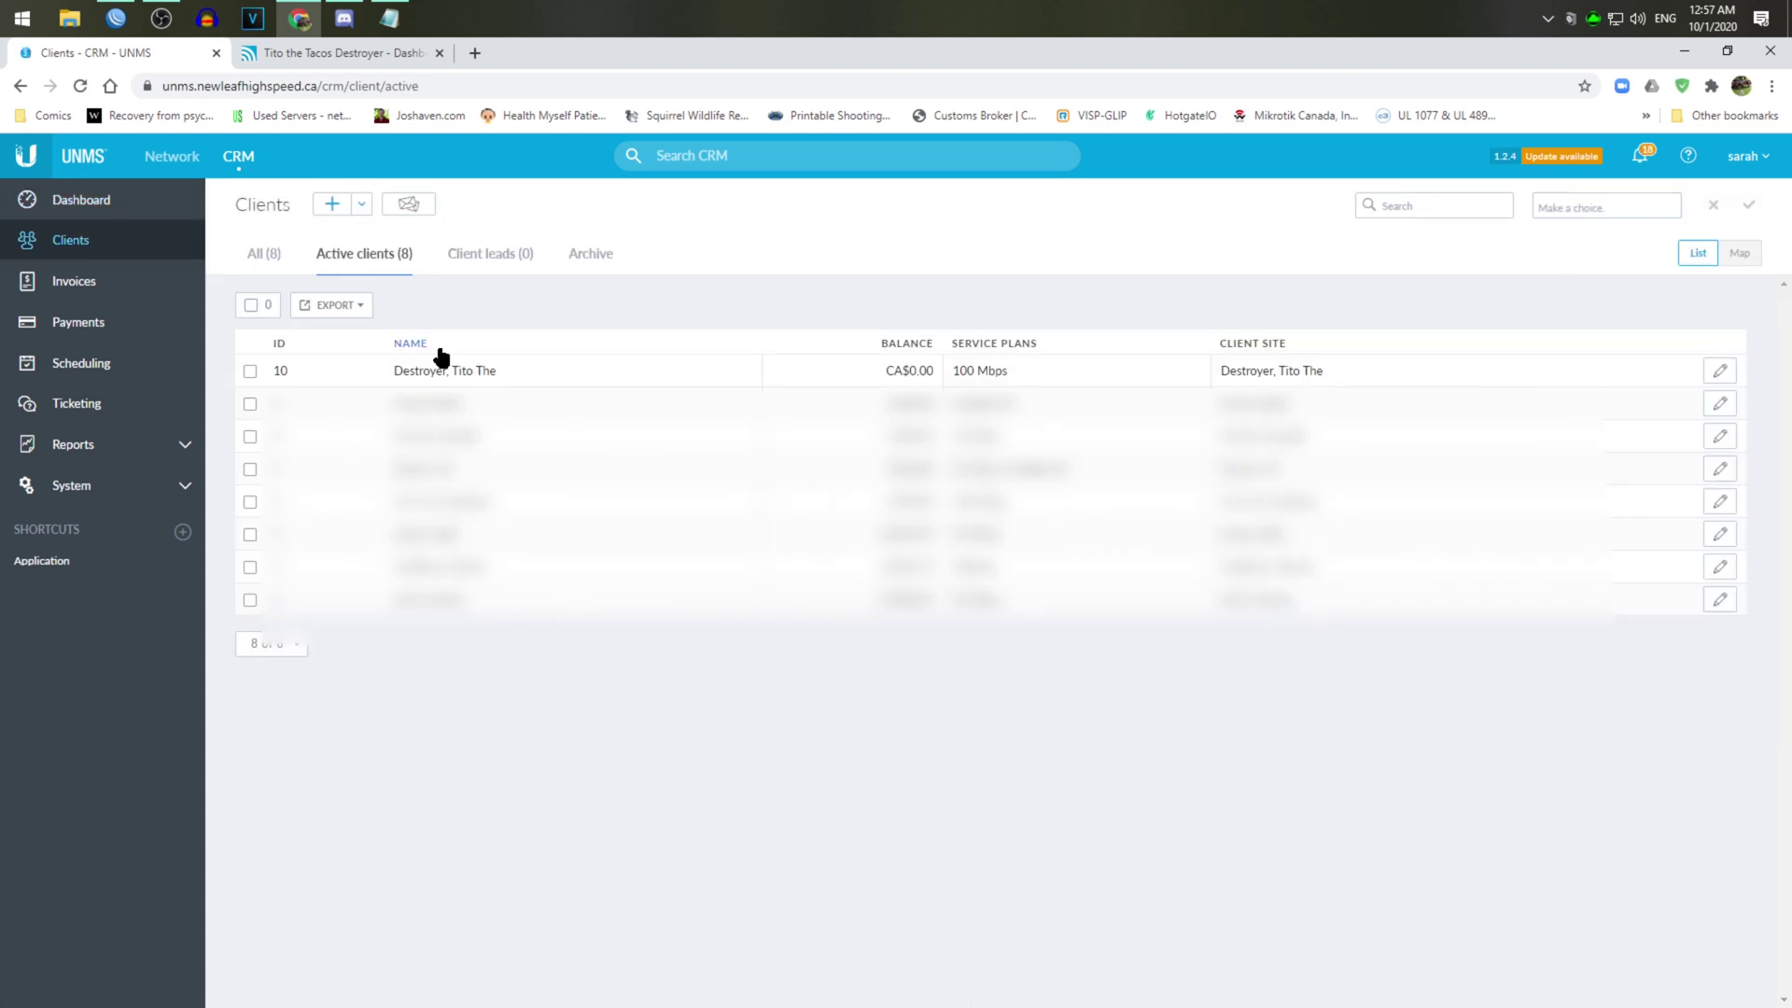
click(523, 374)
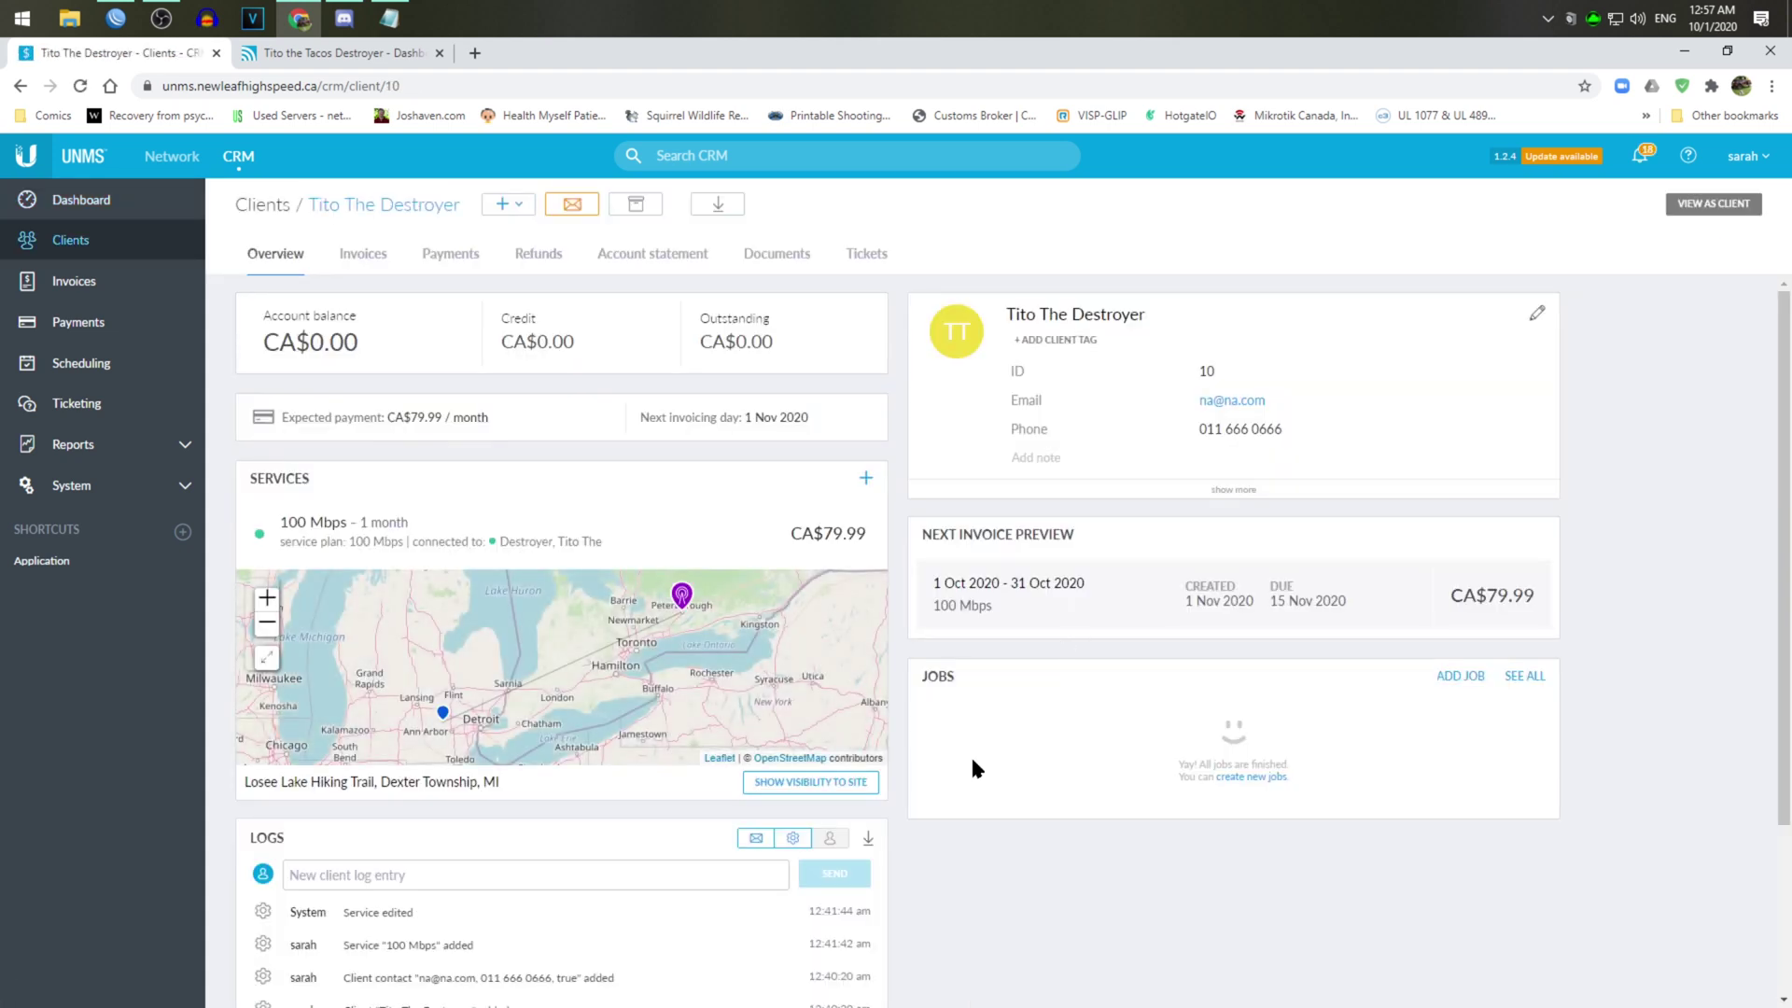
scroll(972, 753, down, 2)
scroll(972, 752, up, 2)
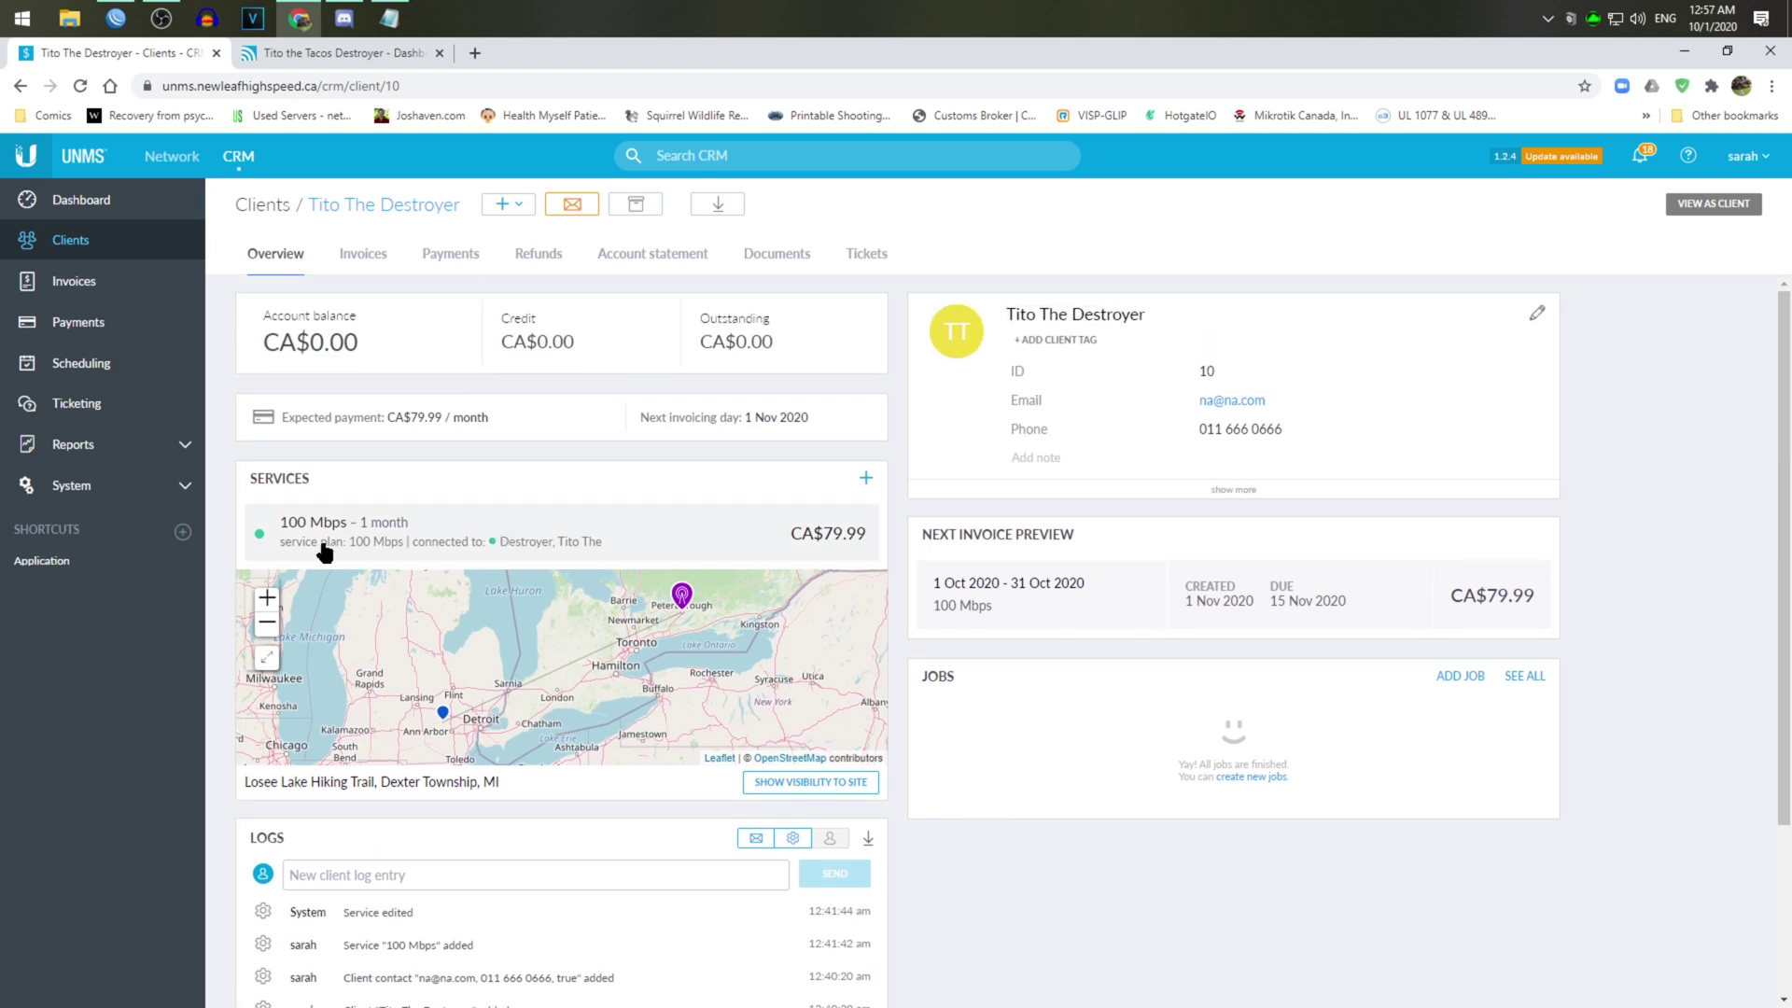
click(440, 551)
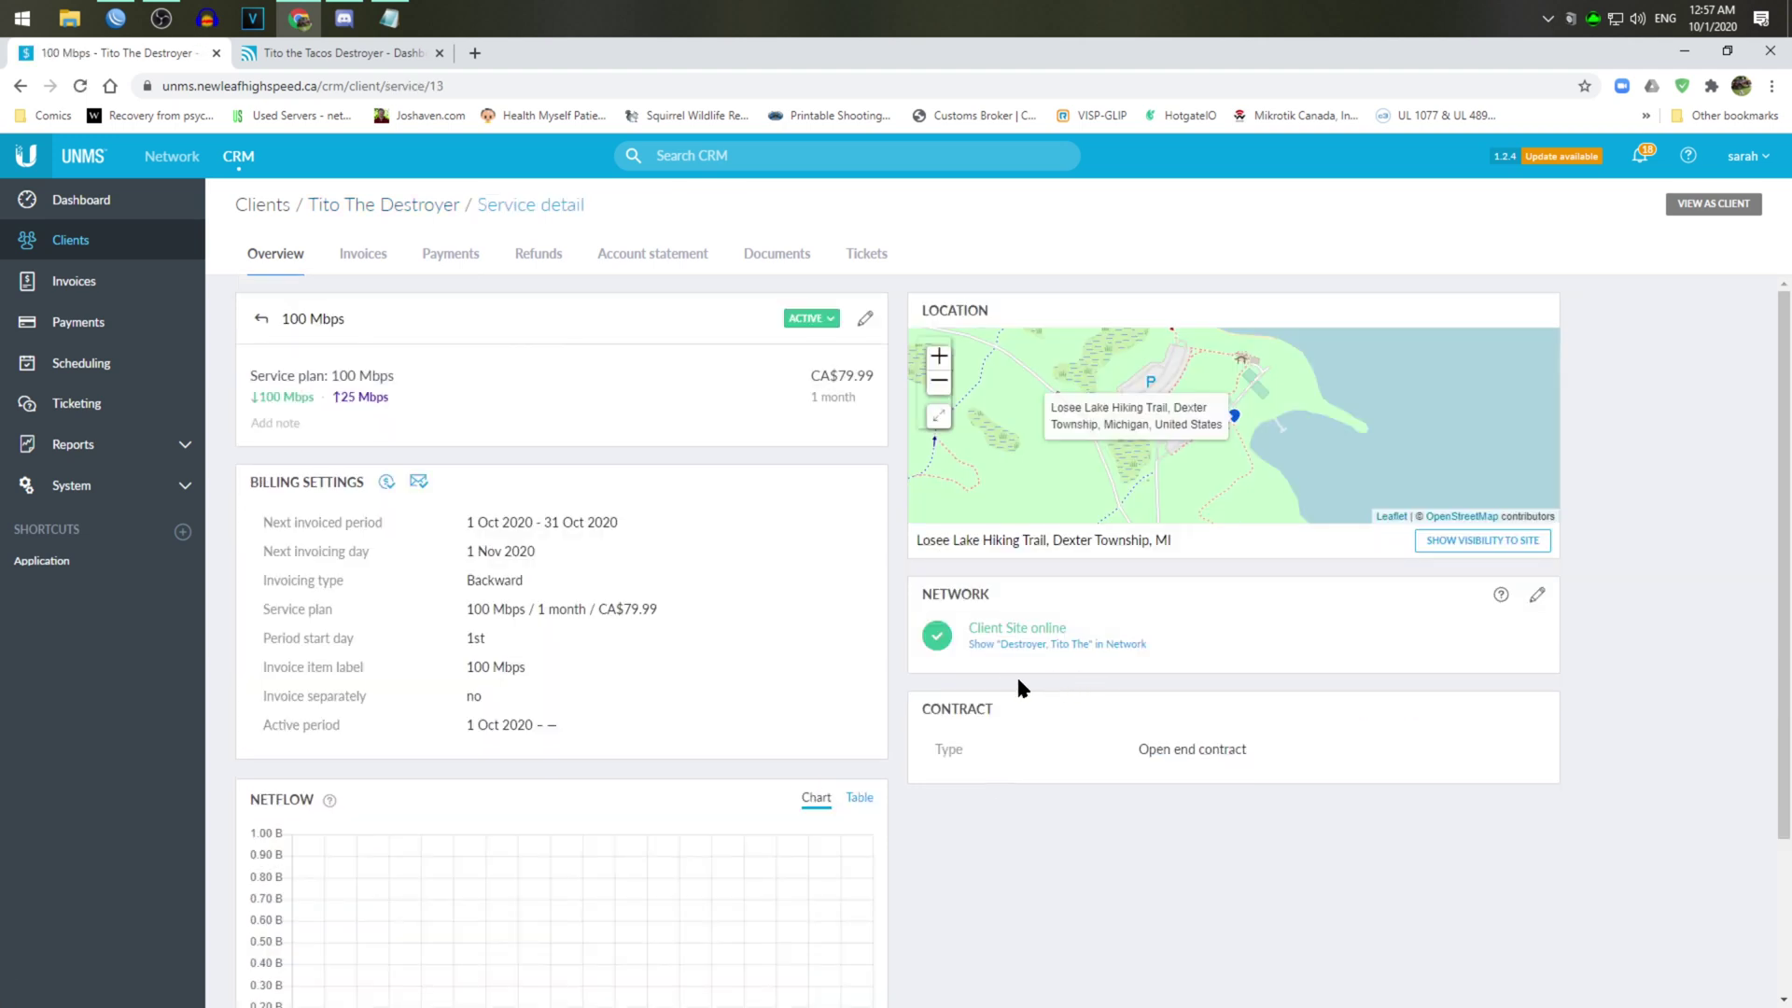
scroll(1119, 658, down, 2)
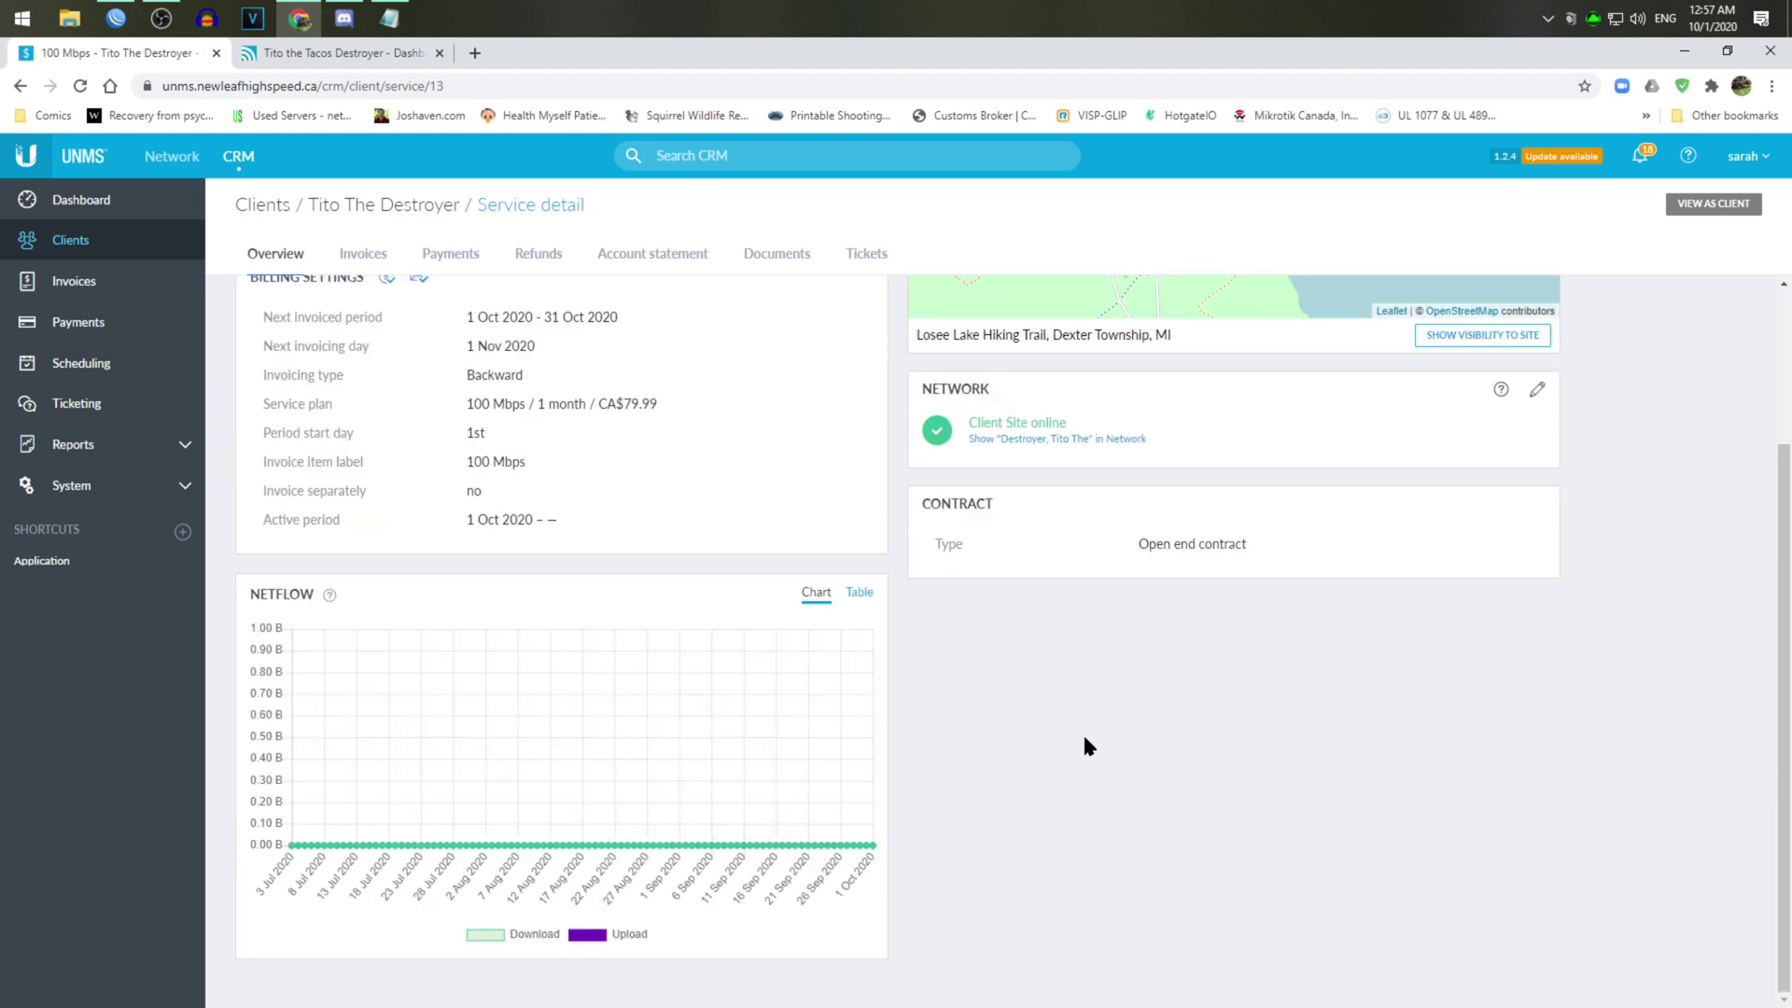
scroll(1084, 743, up, 2)
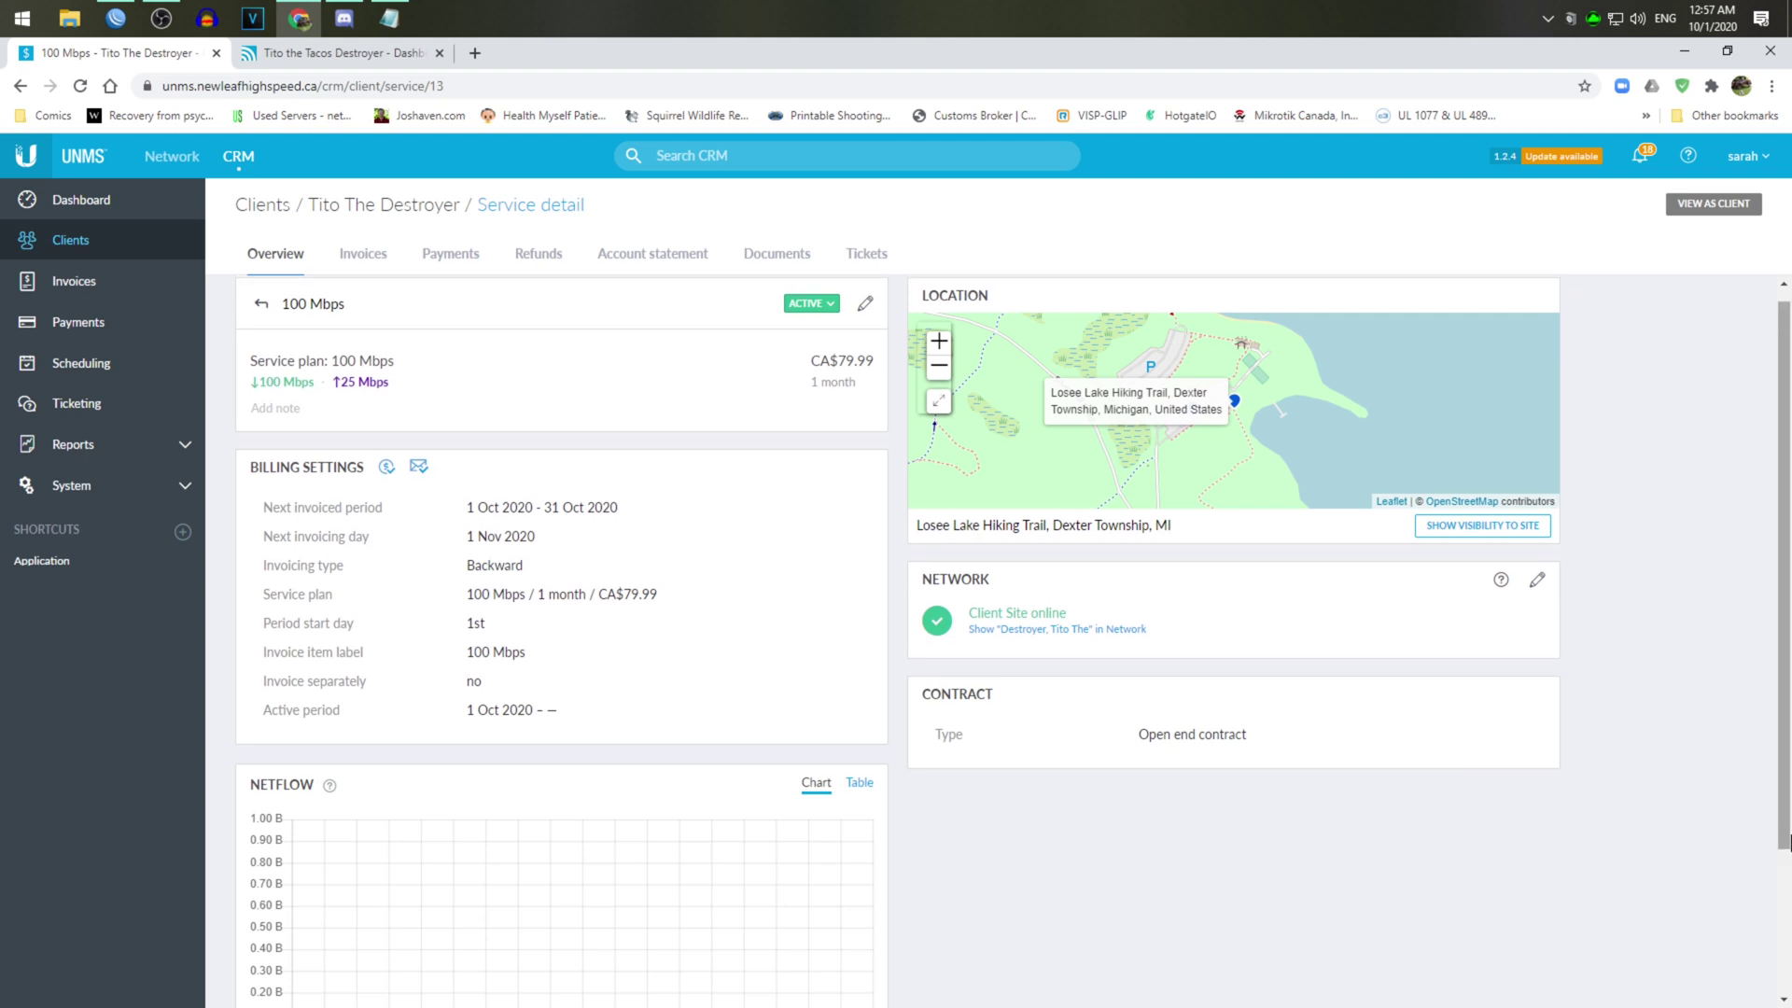
scroll(1699, 597, up, 1)
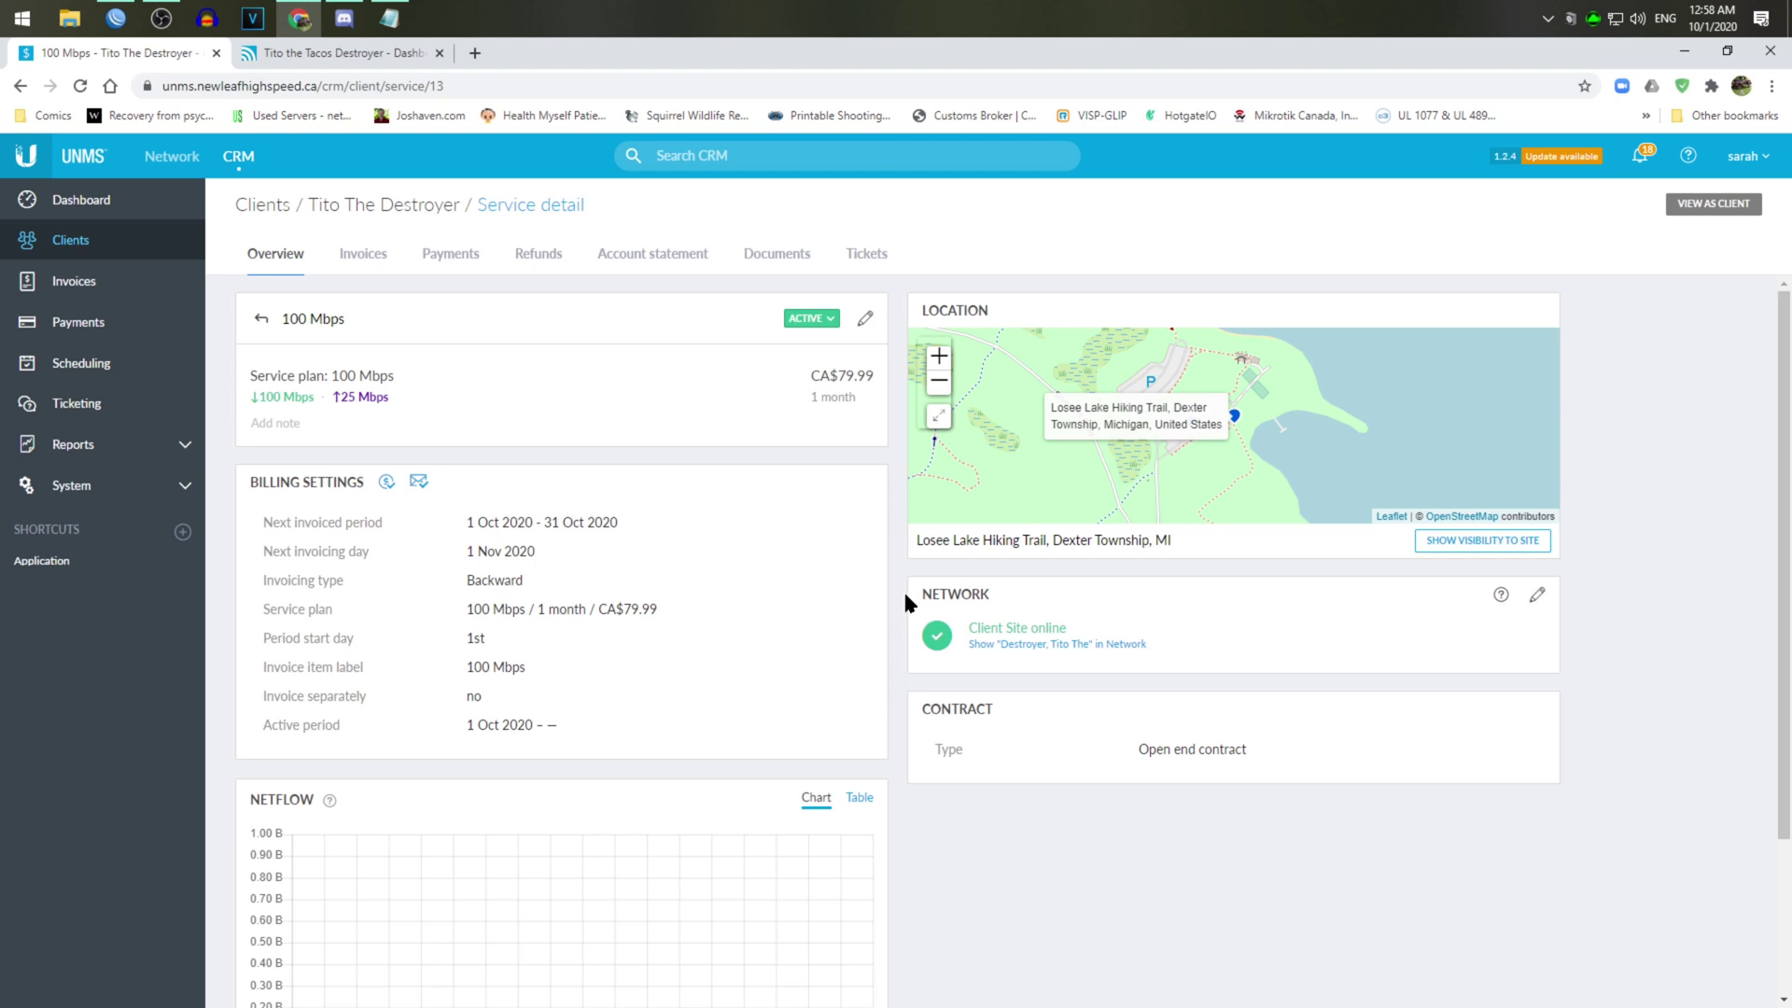
Browse the client's invoices, payments, refunds, account statement and tickets, then reopen the 100 Mbps service
click(374, 264)
click(453, 256)
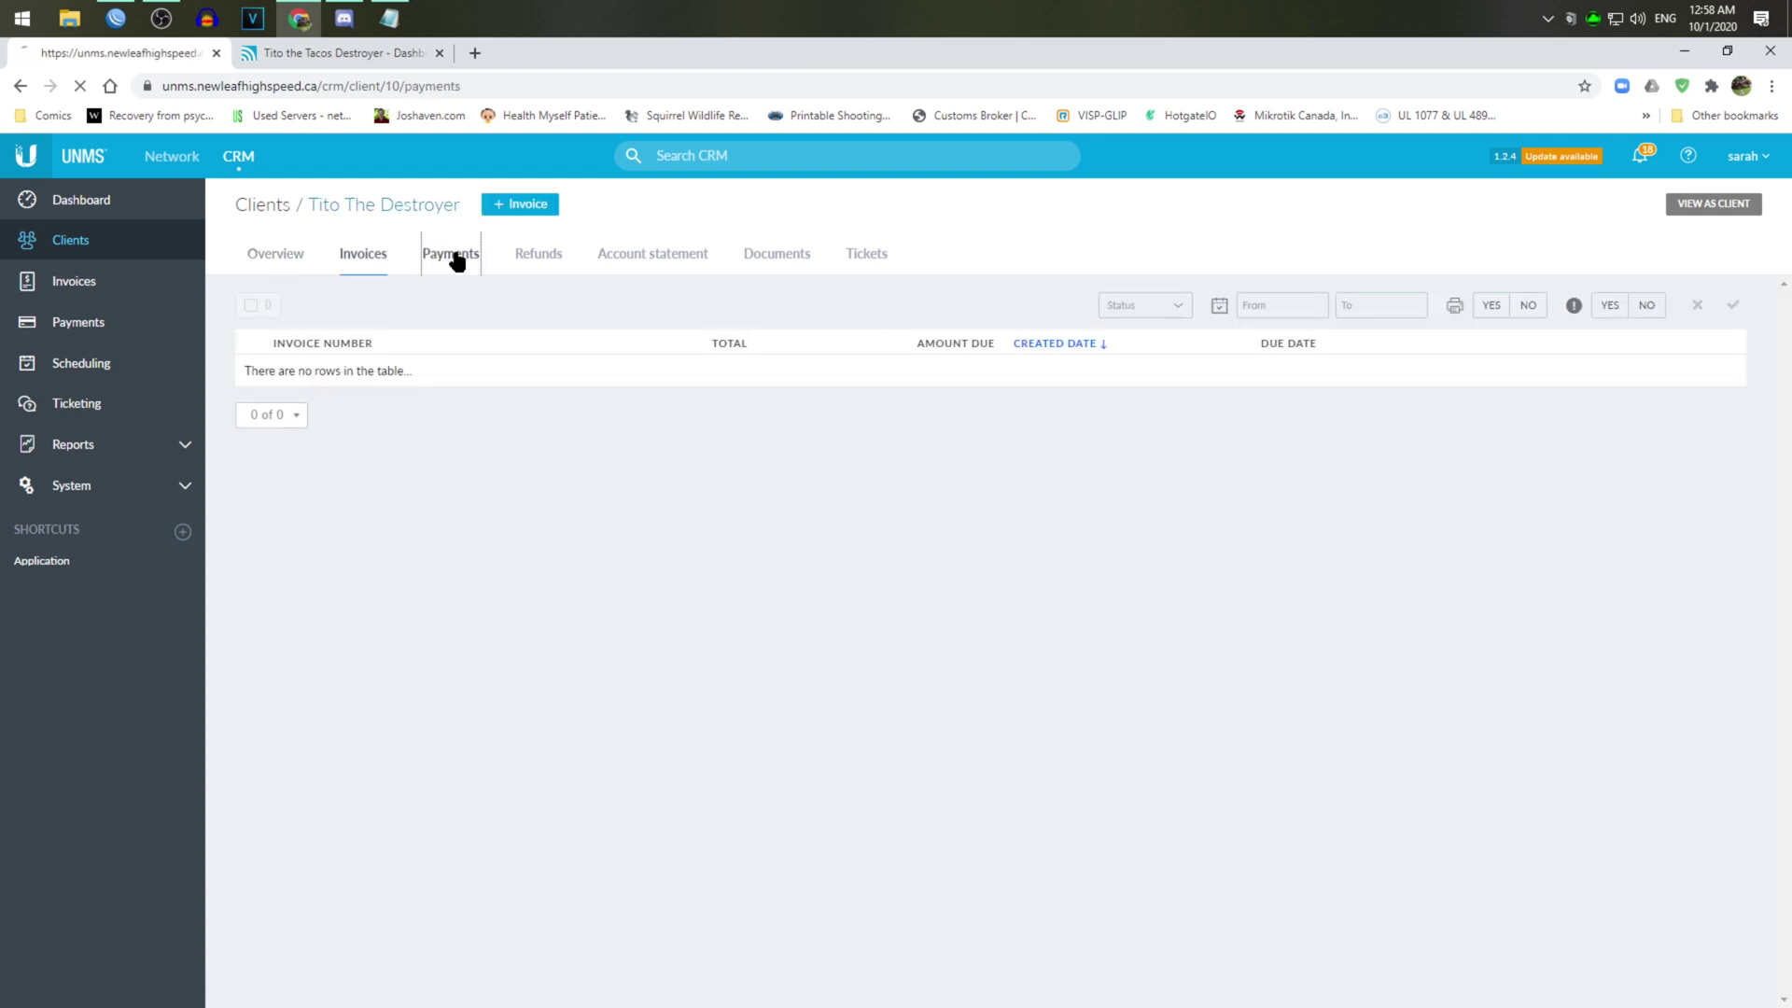
click(560, 266)
click(654, 262)
click(855, 264)
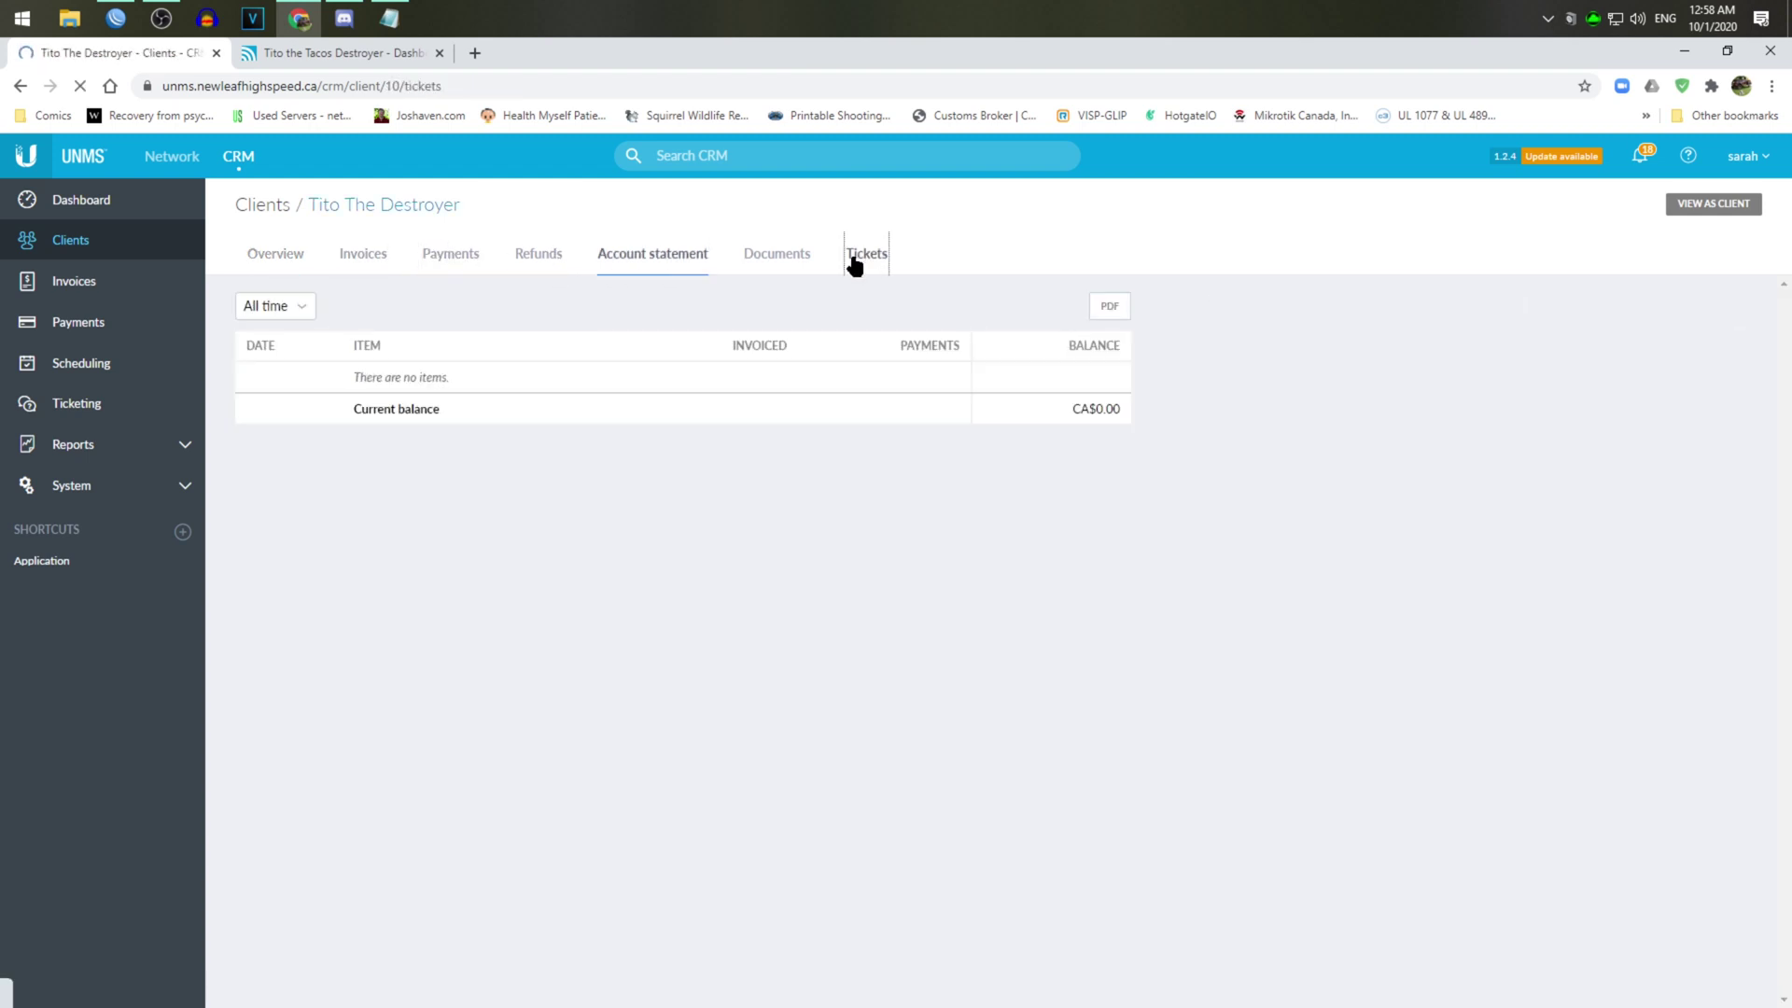
click(280, 263)
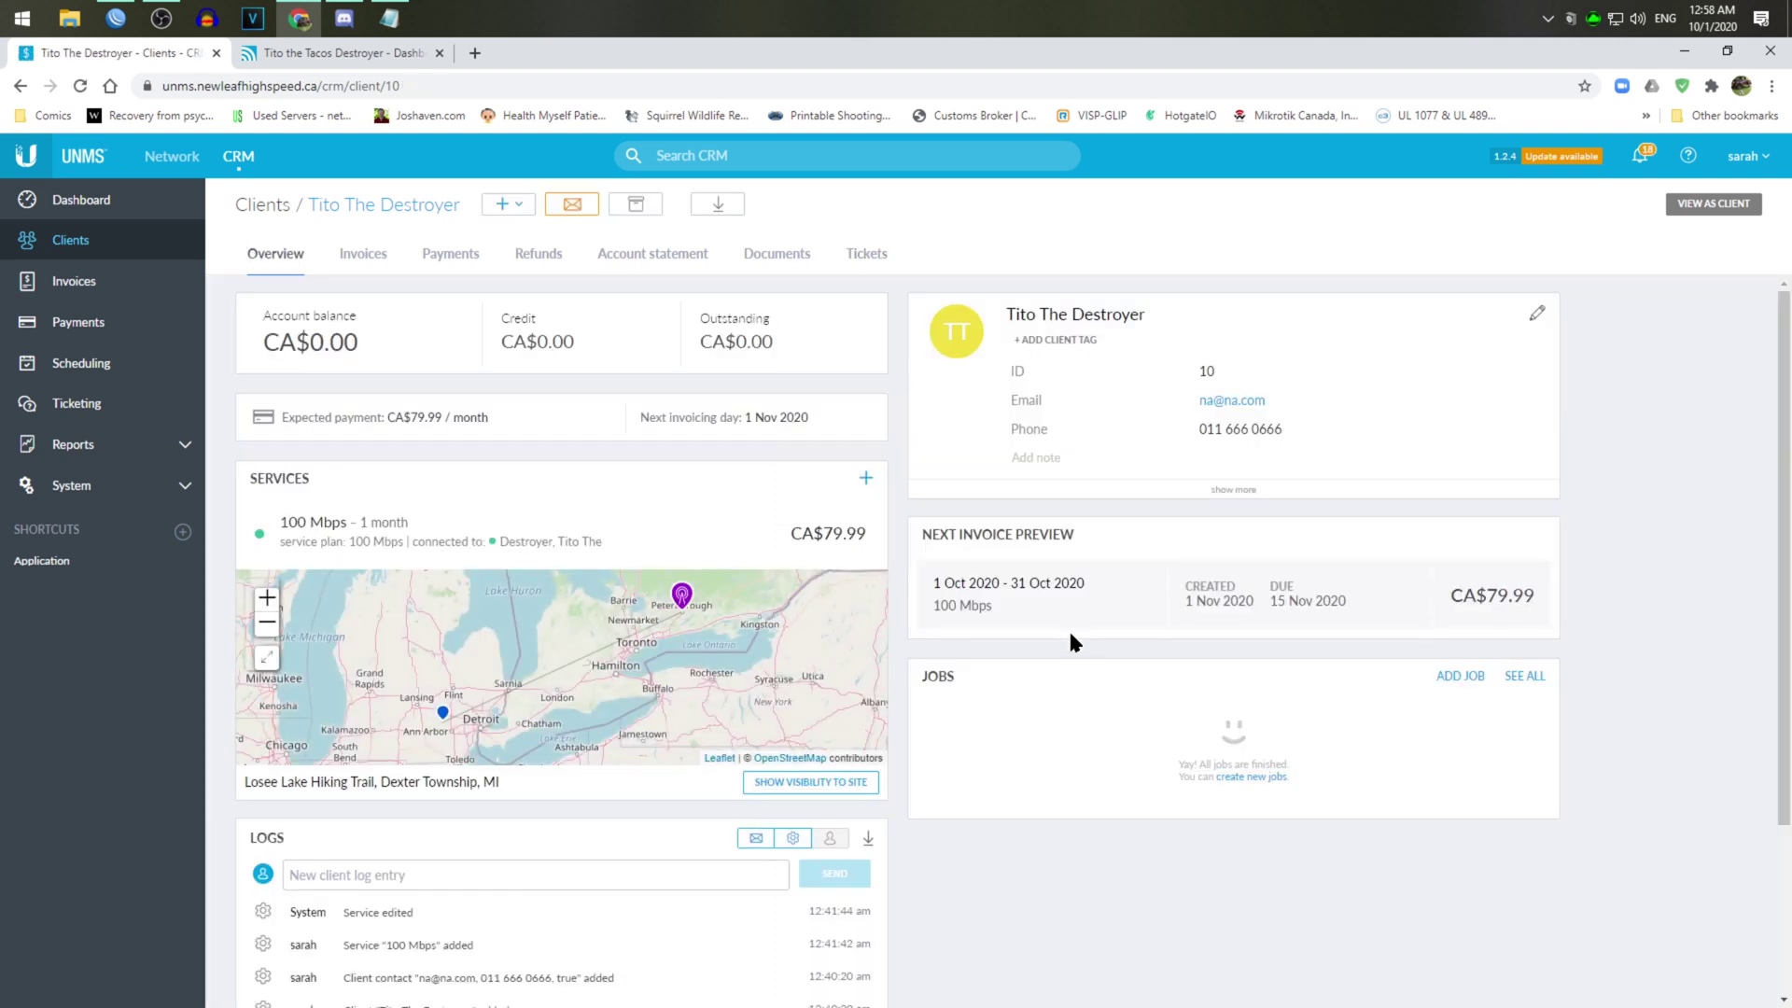
click(525, 550)
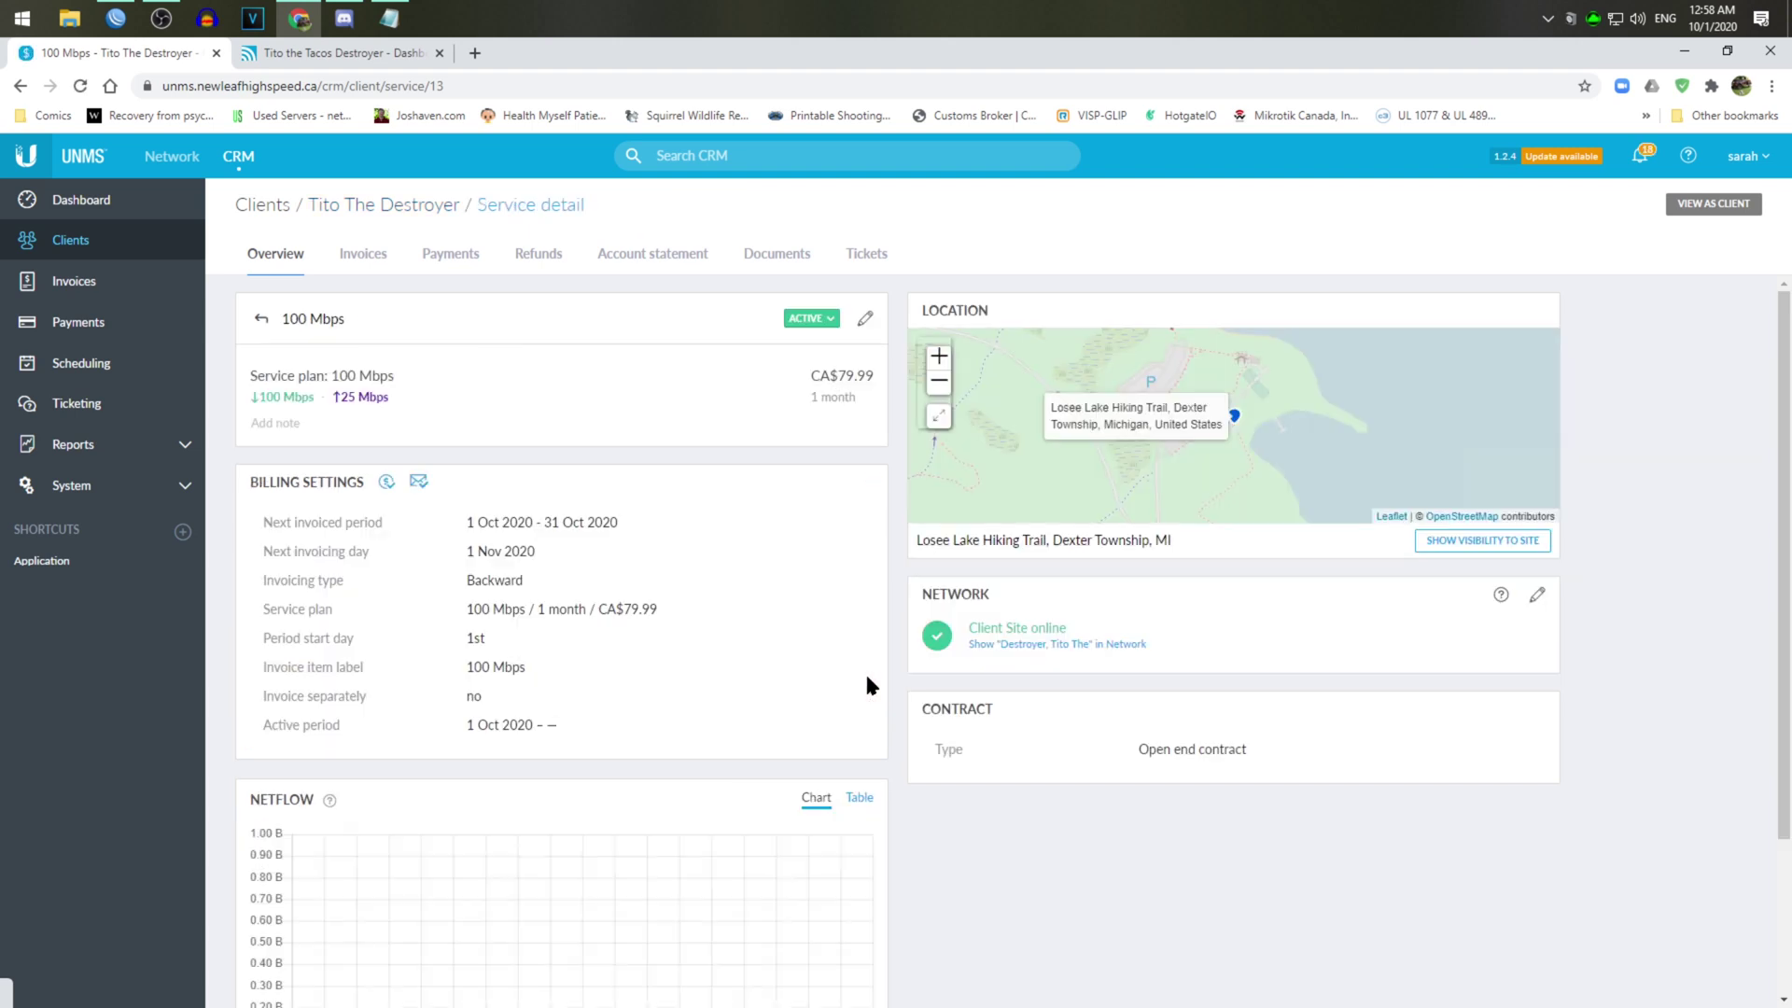
click(833, 320)
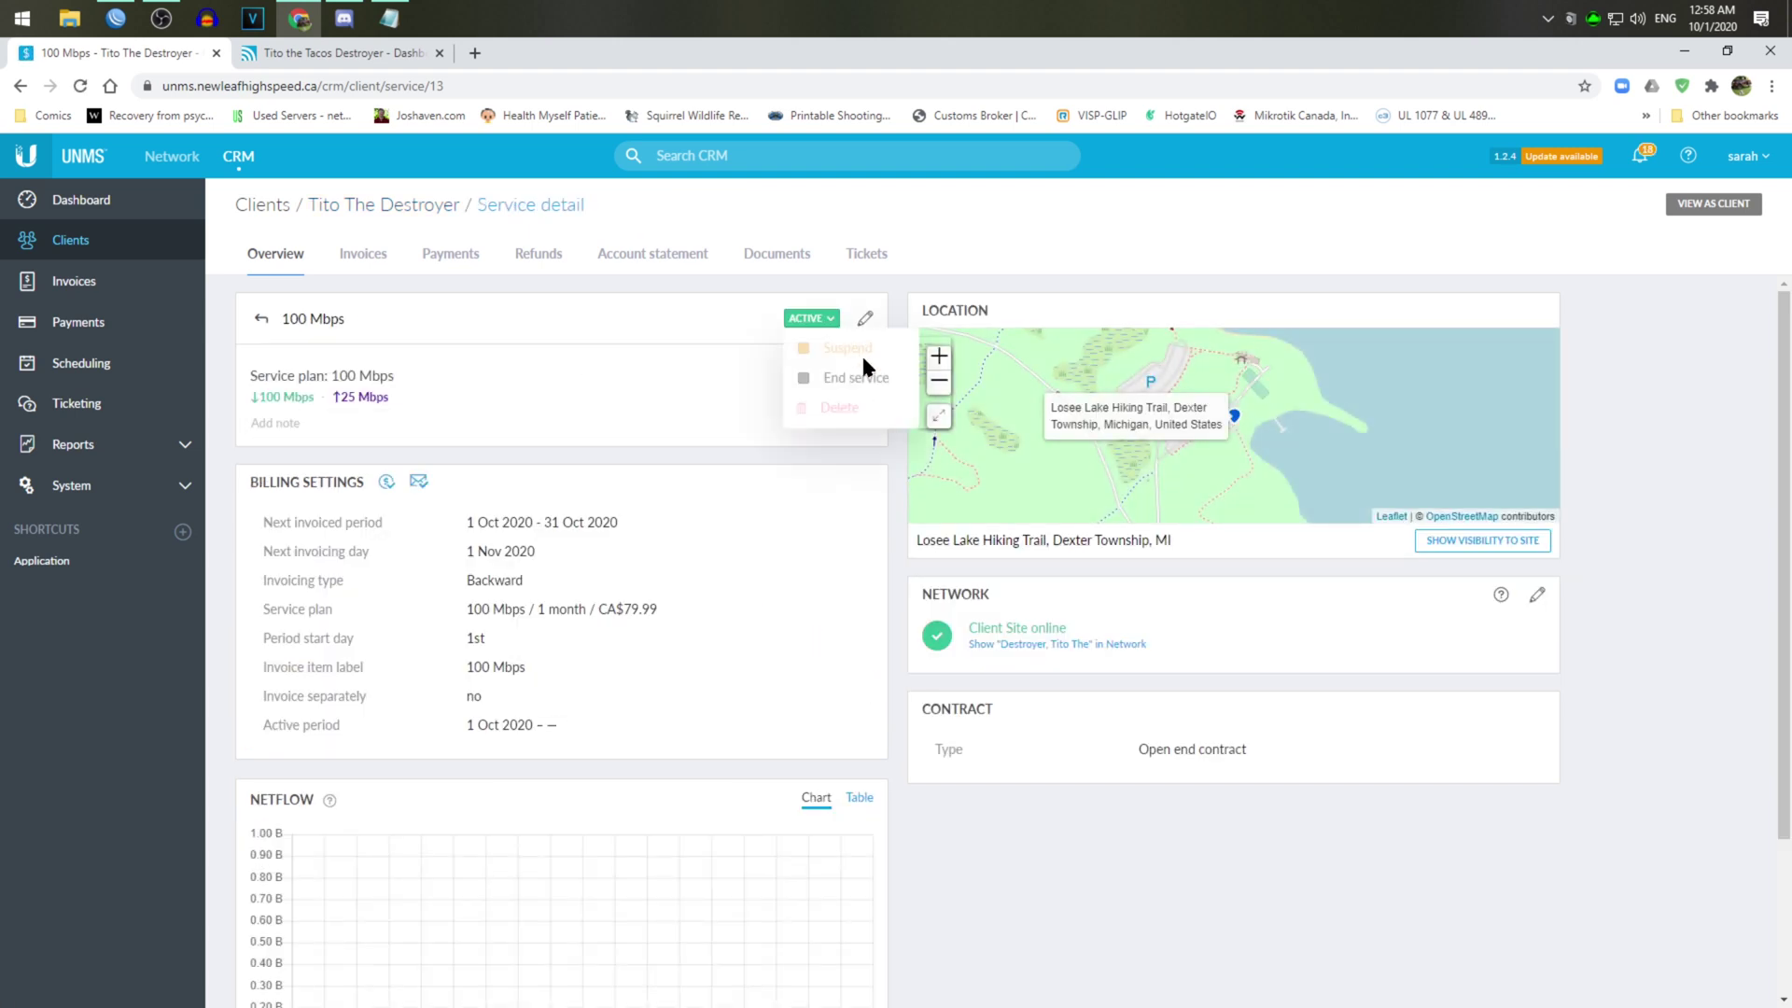
click(683, 410)
click(329, 387)
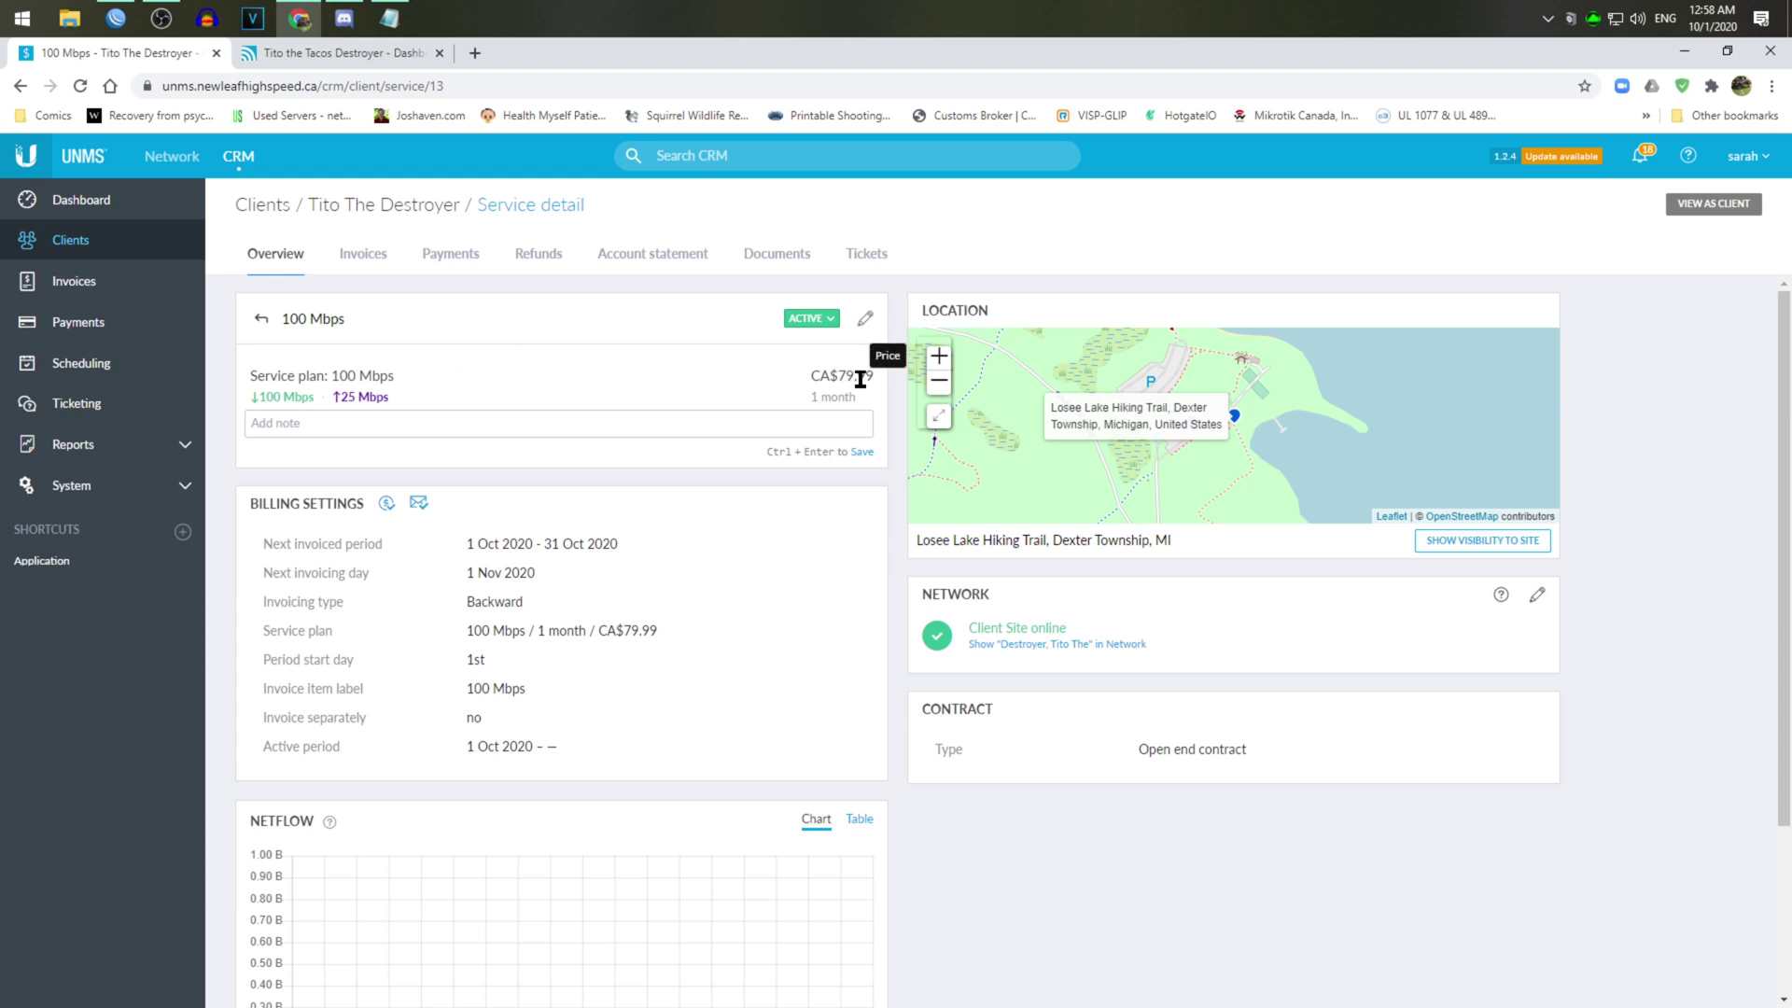
click(867, 316)
click(458, 658)
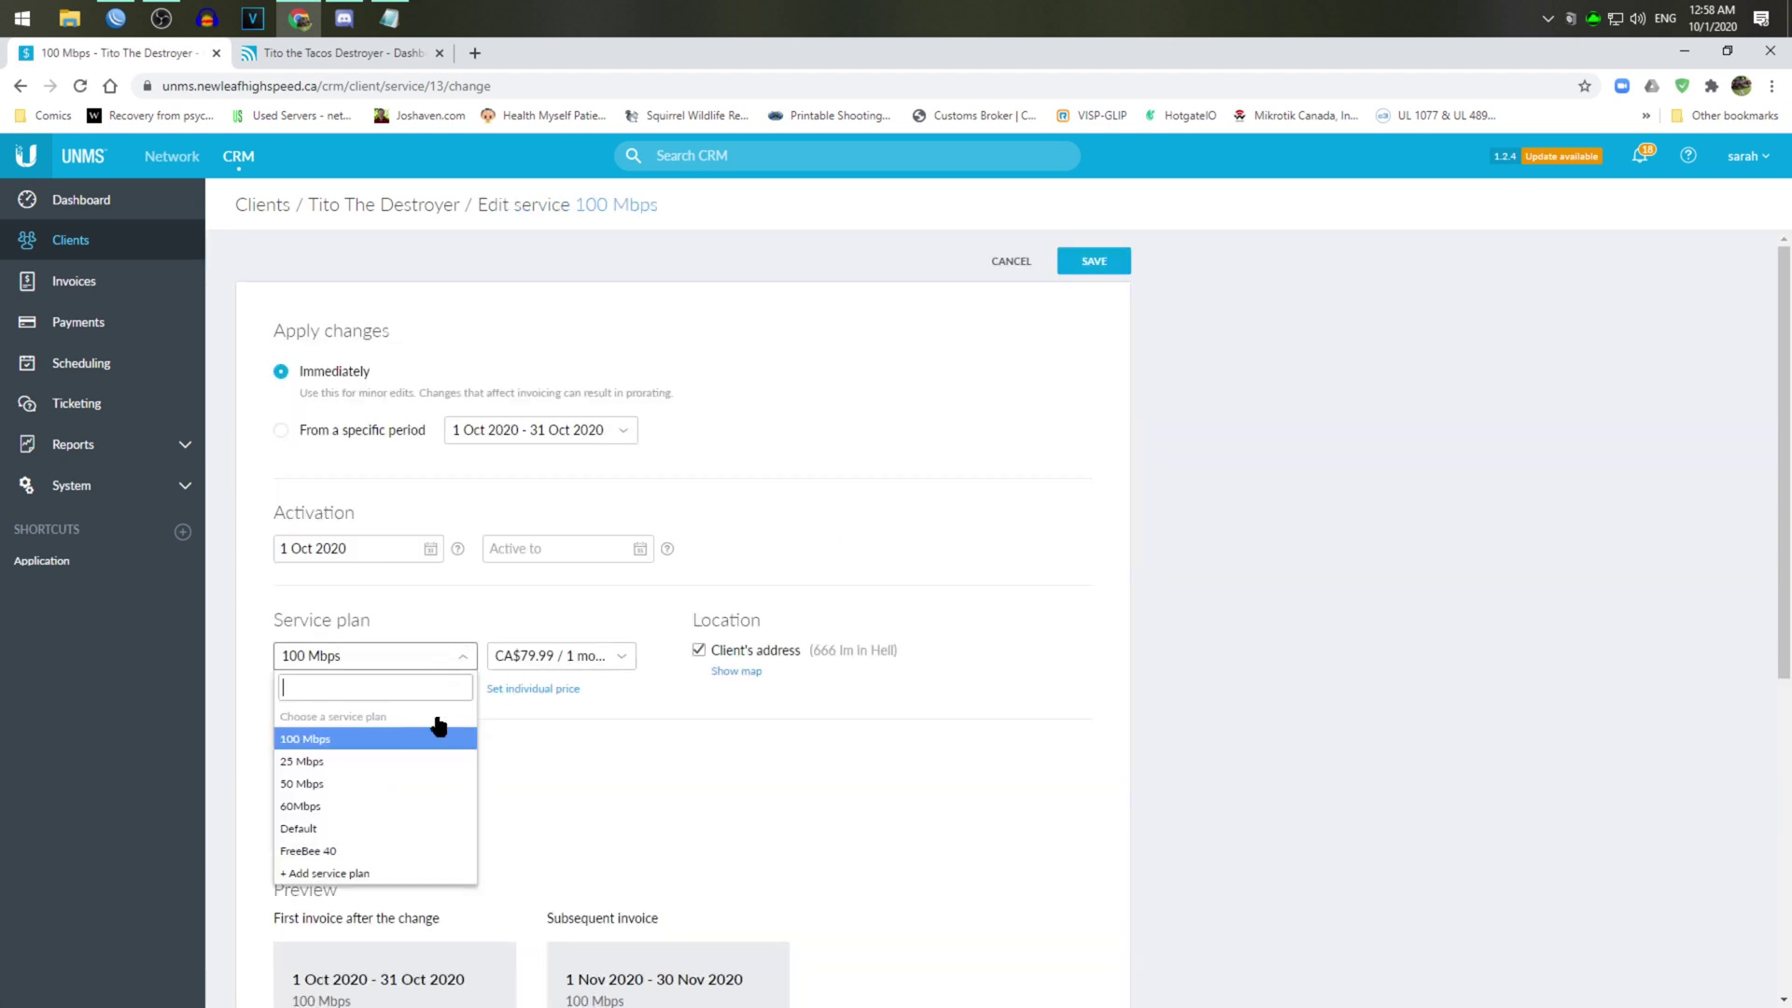
click(425, 792)
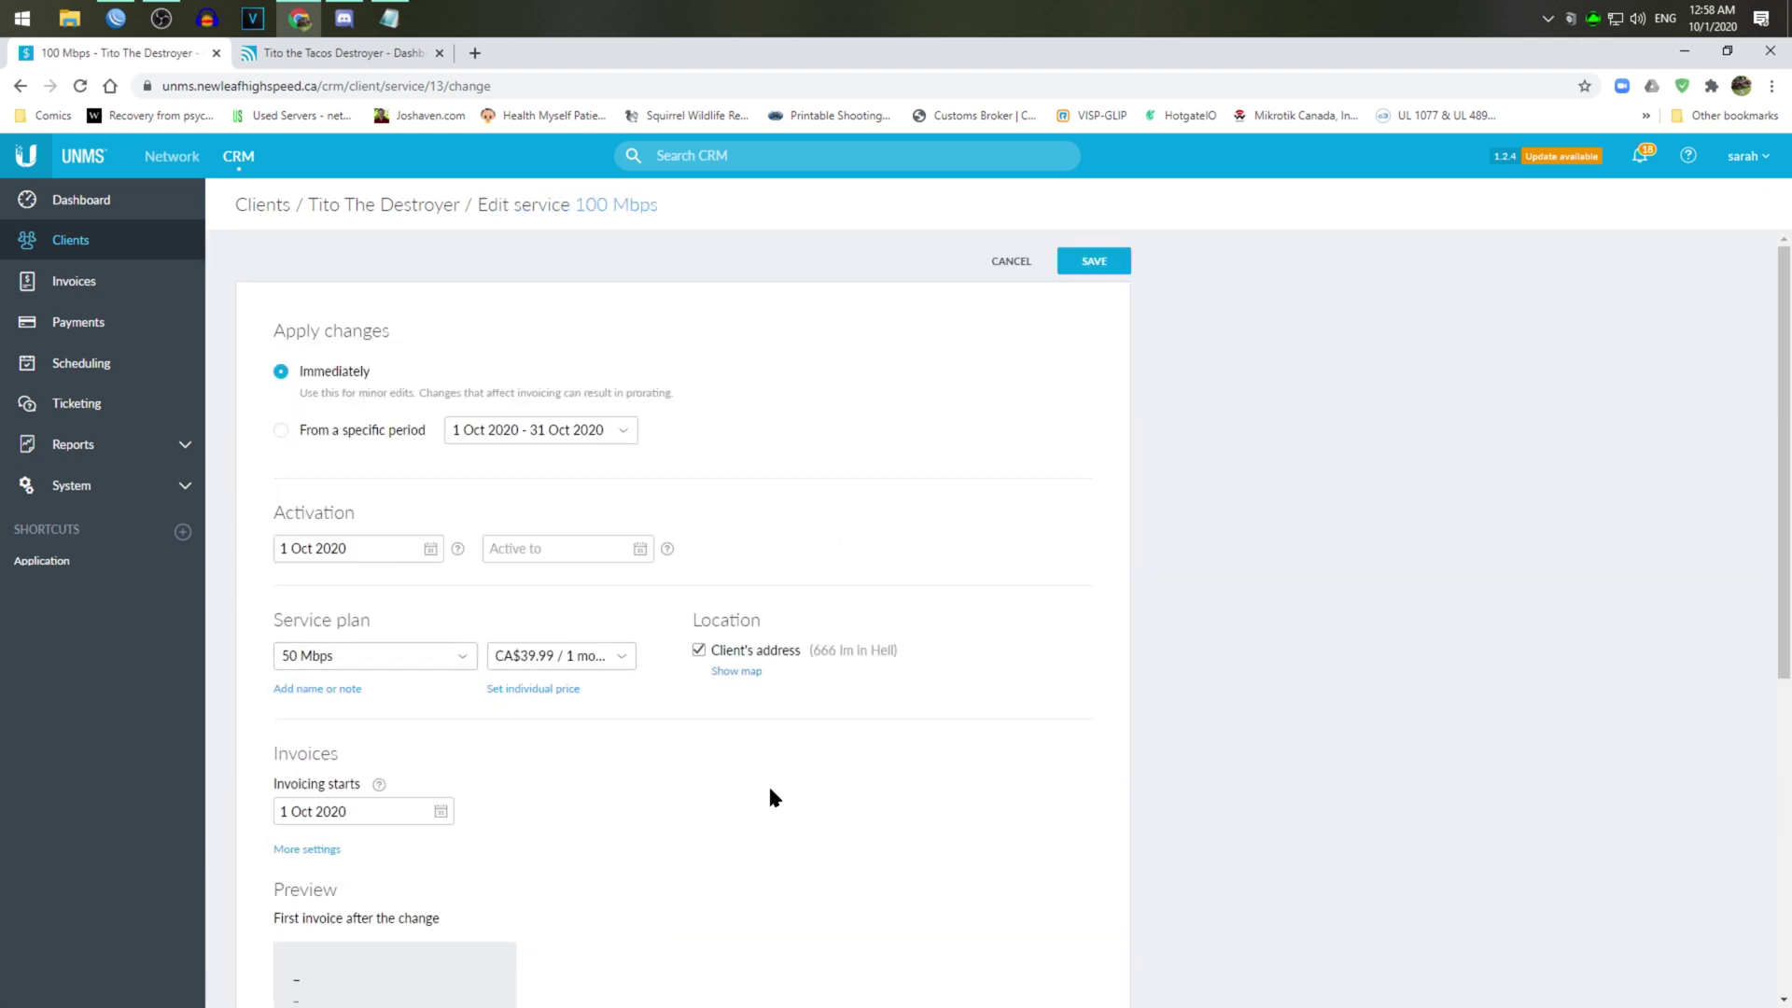
scroll(933, 719, down, 3)
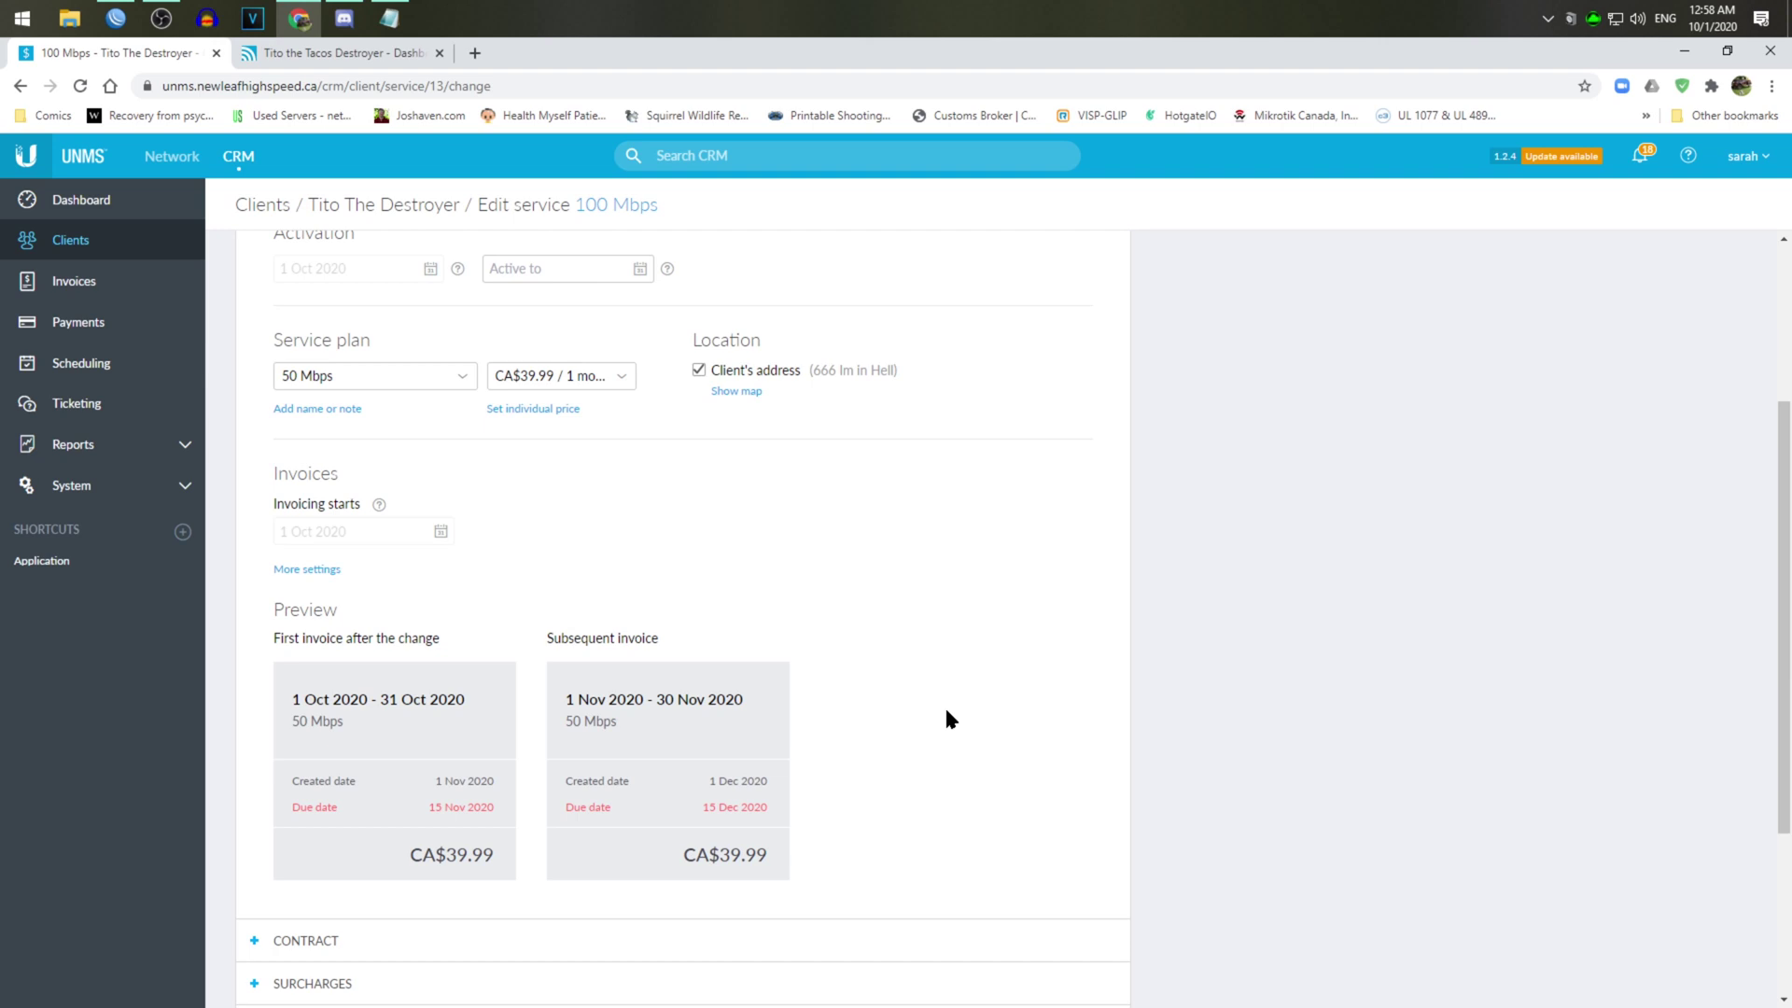
scroll(944, 704, up, 3)
click(1012, 258)
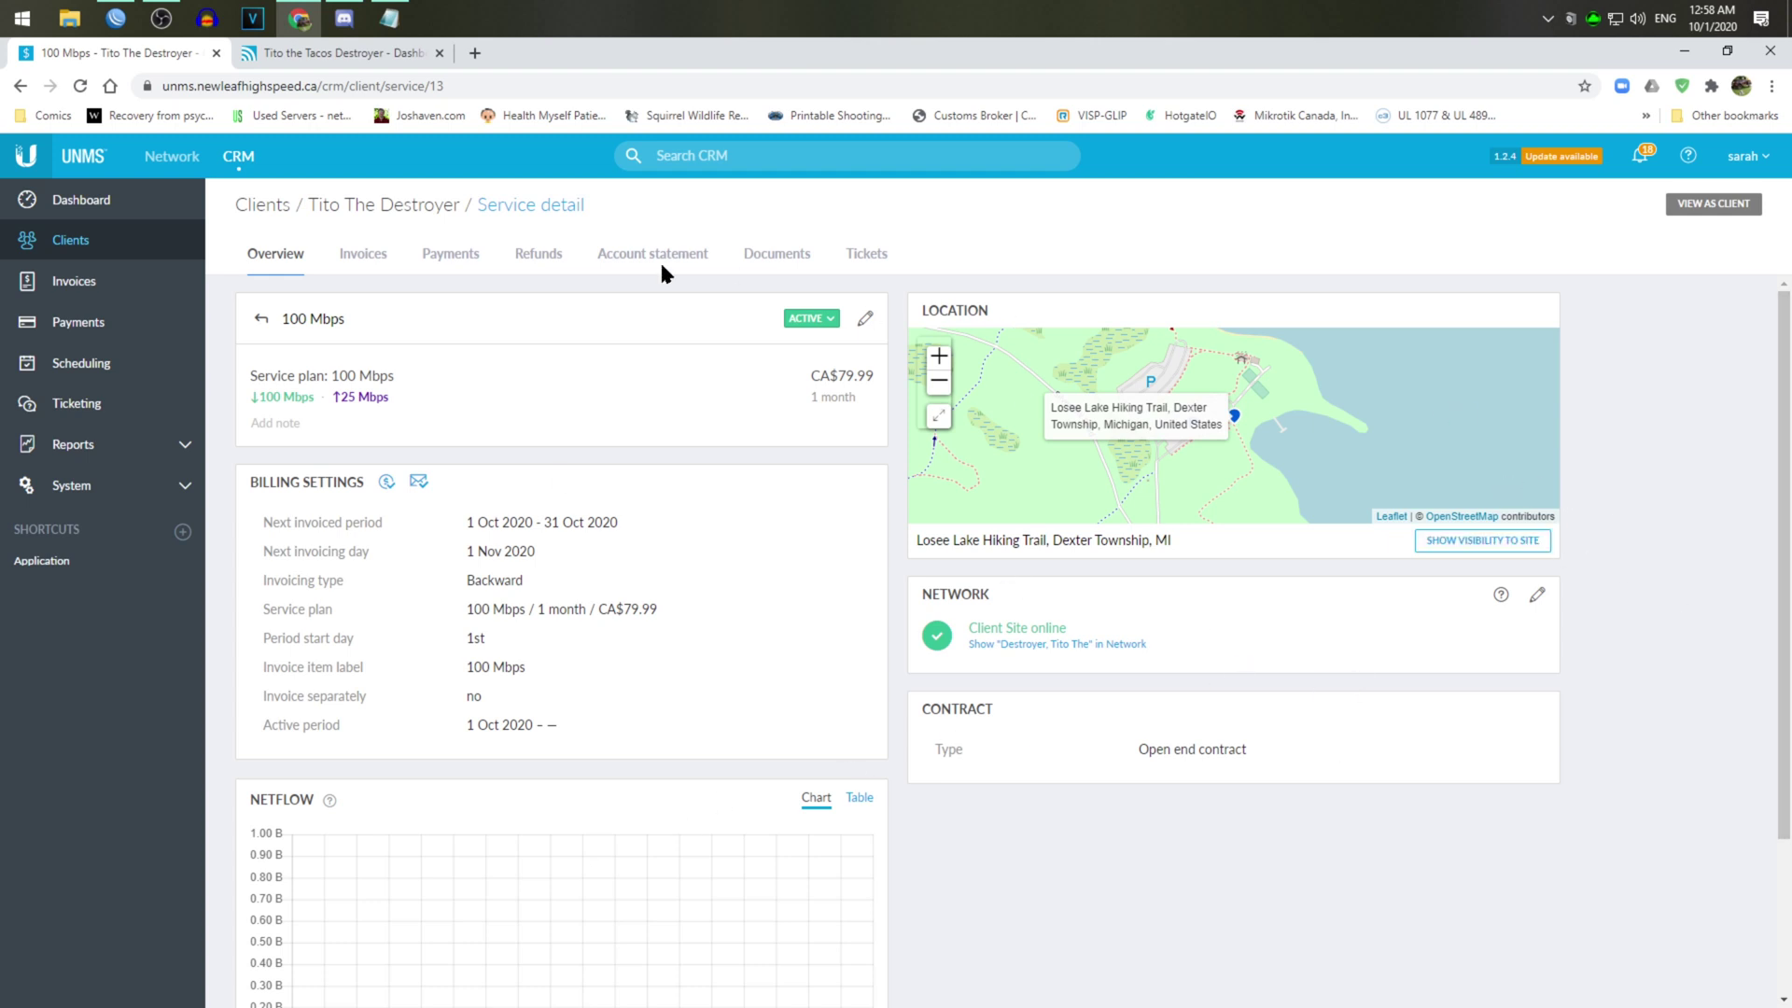
Check the 25M/100M queue in WinBox's enlarged queue list, then close the queue list, session and loader
click(115, 18)
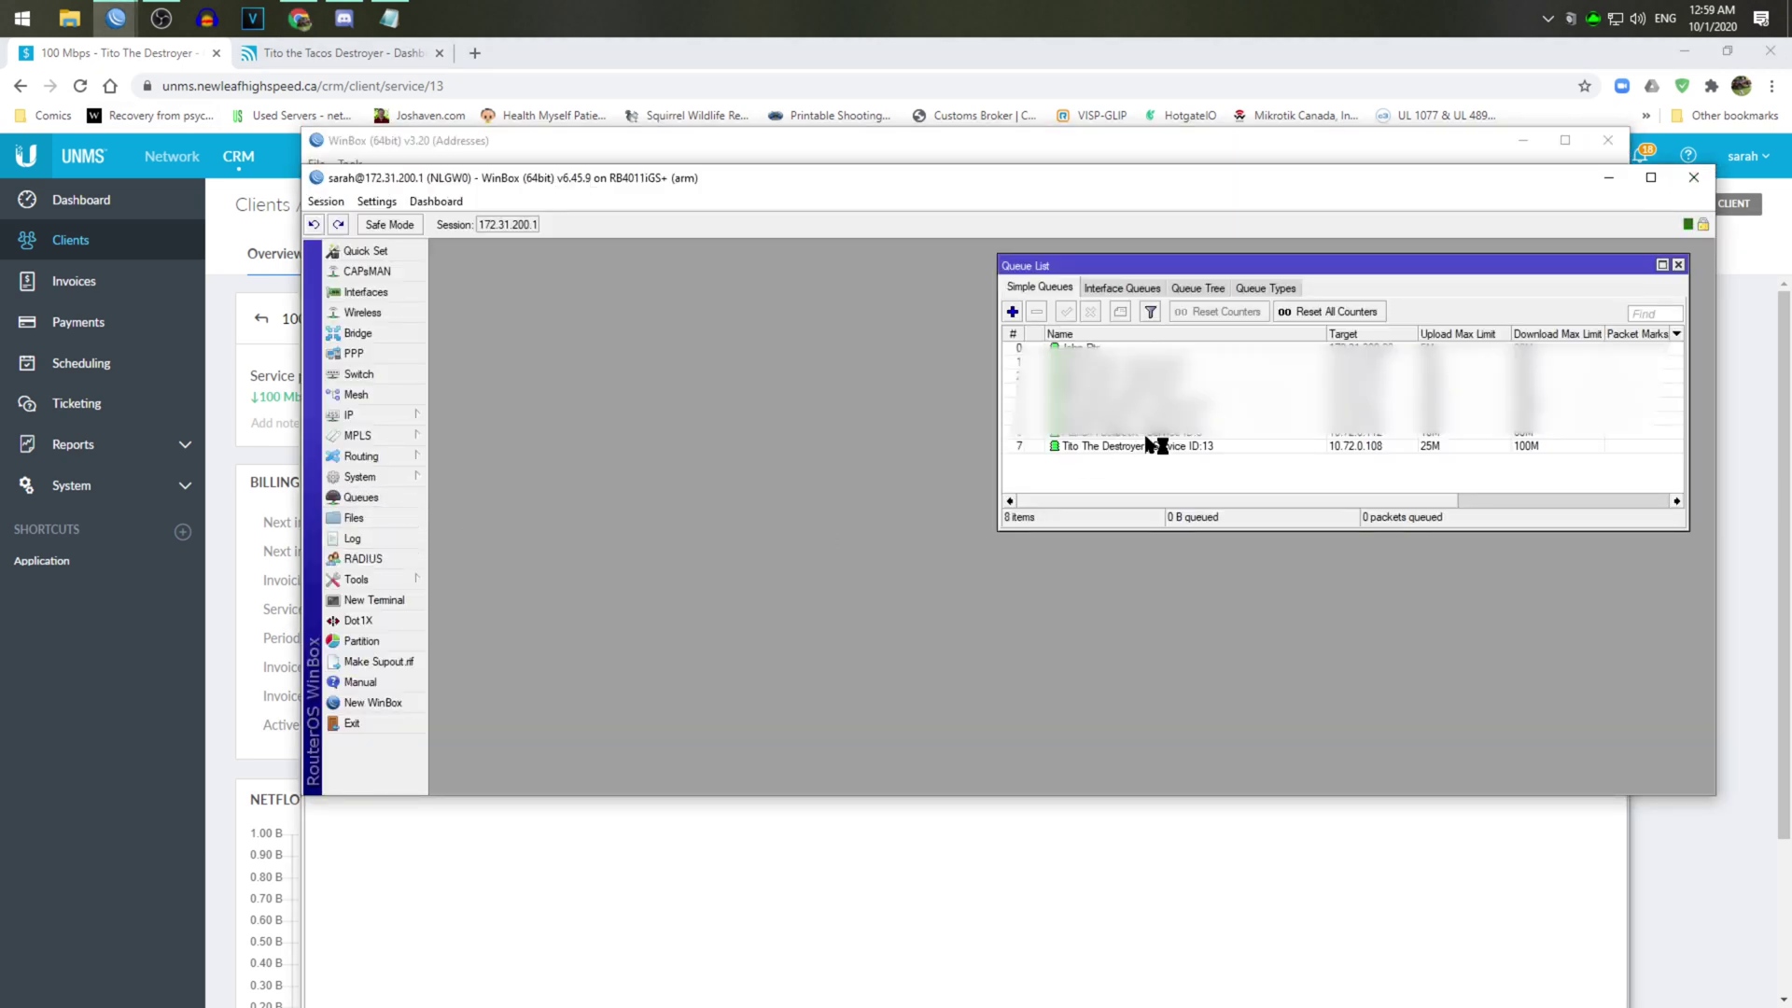
drag(1188, 530, 1203, 631)
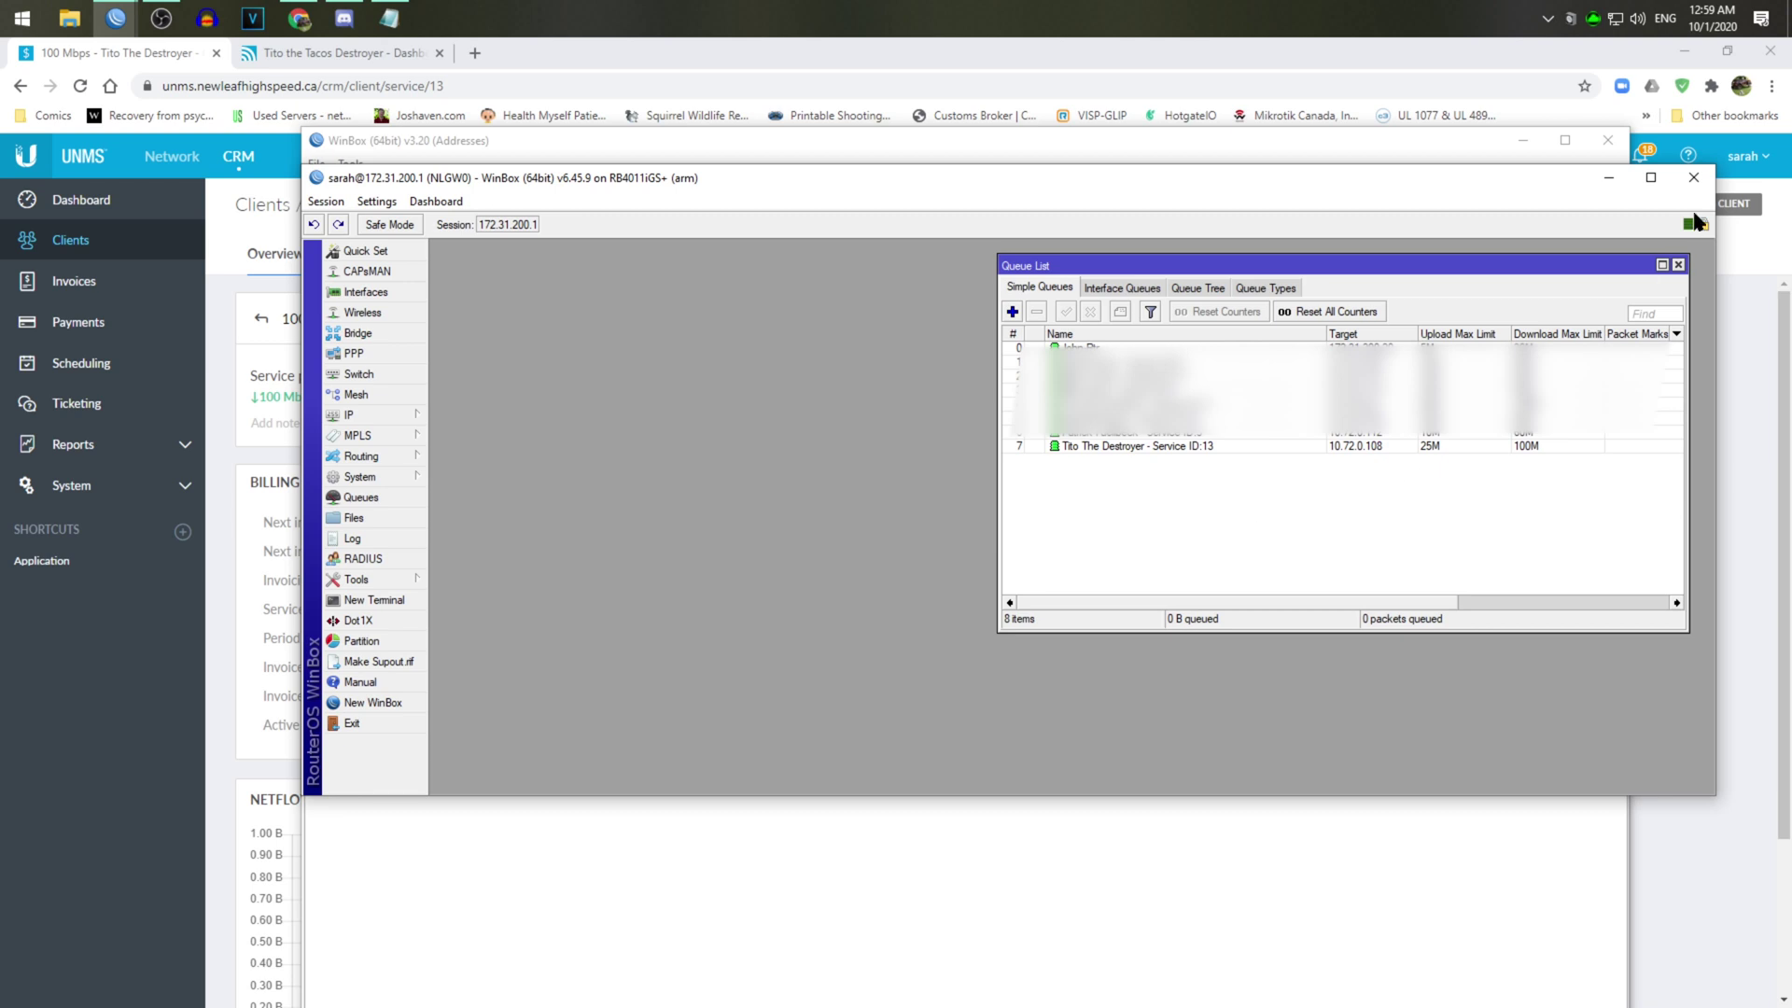
click(1677, 265)
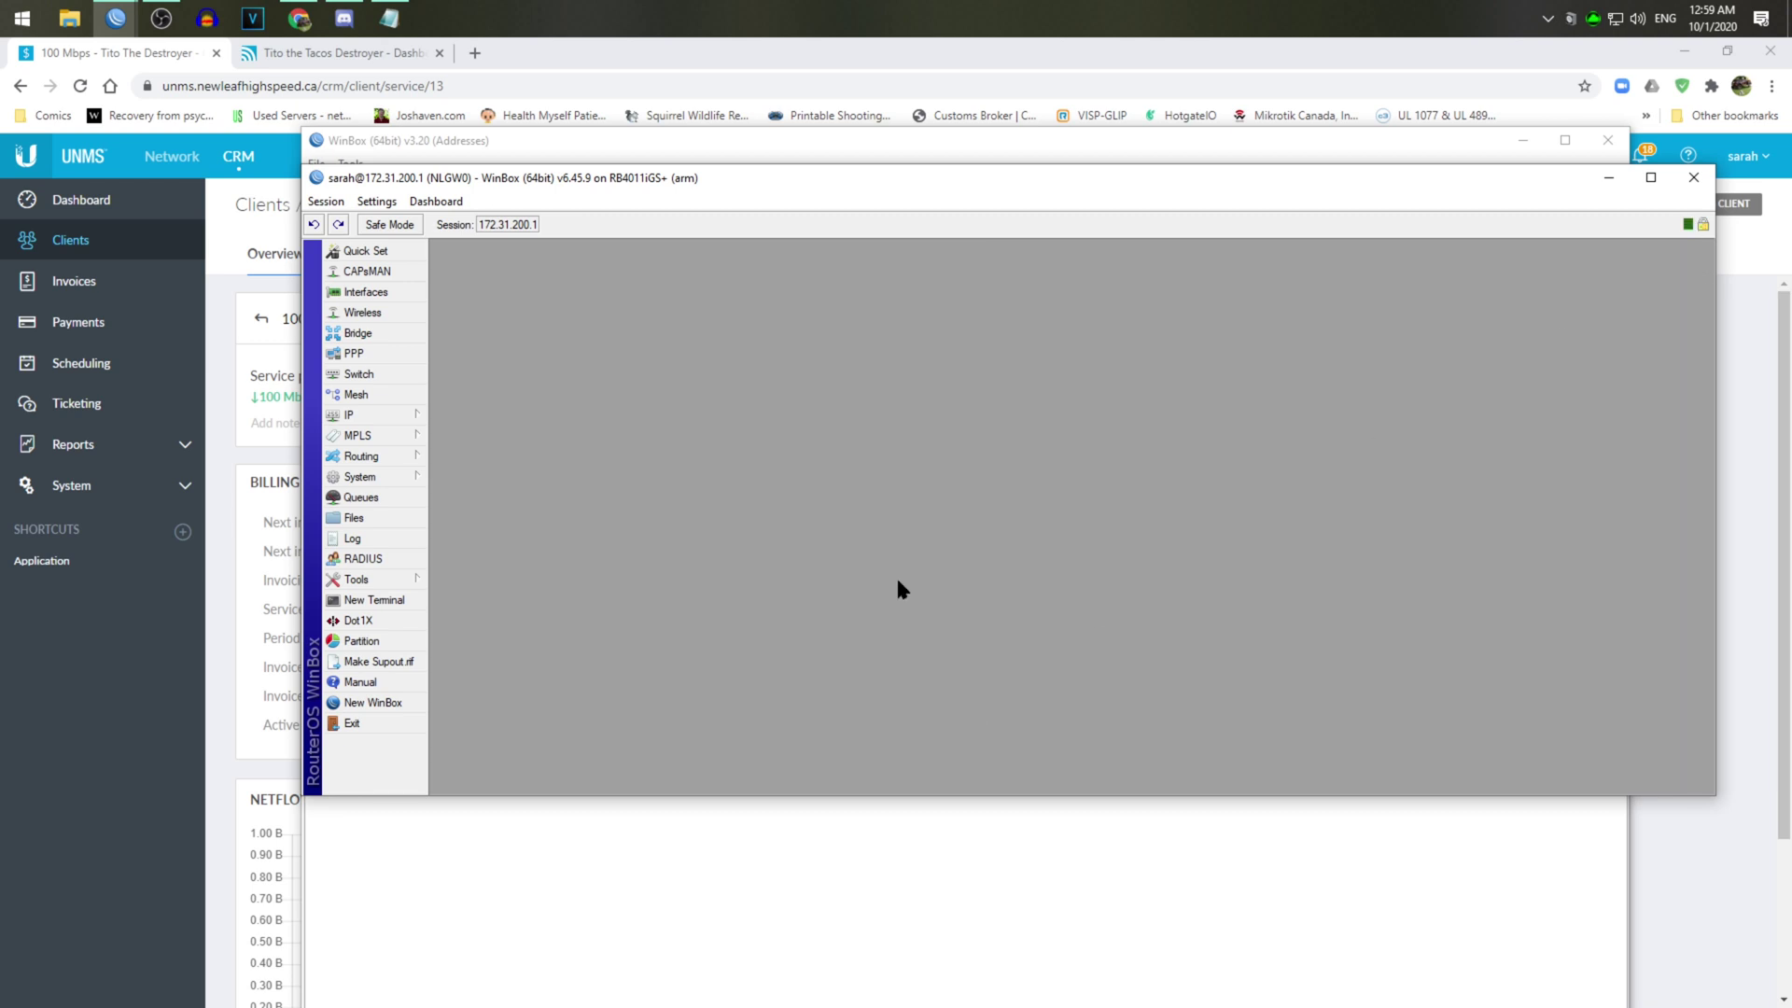
click(1694, 178)
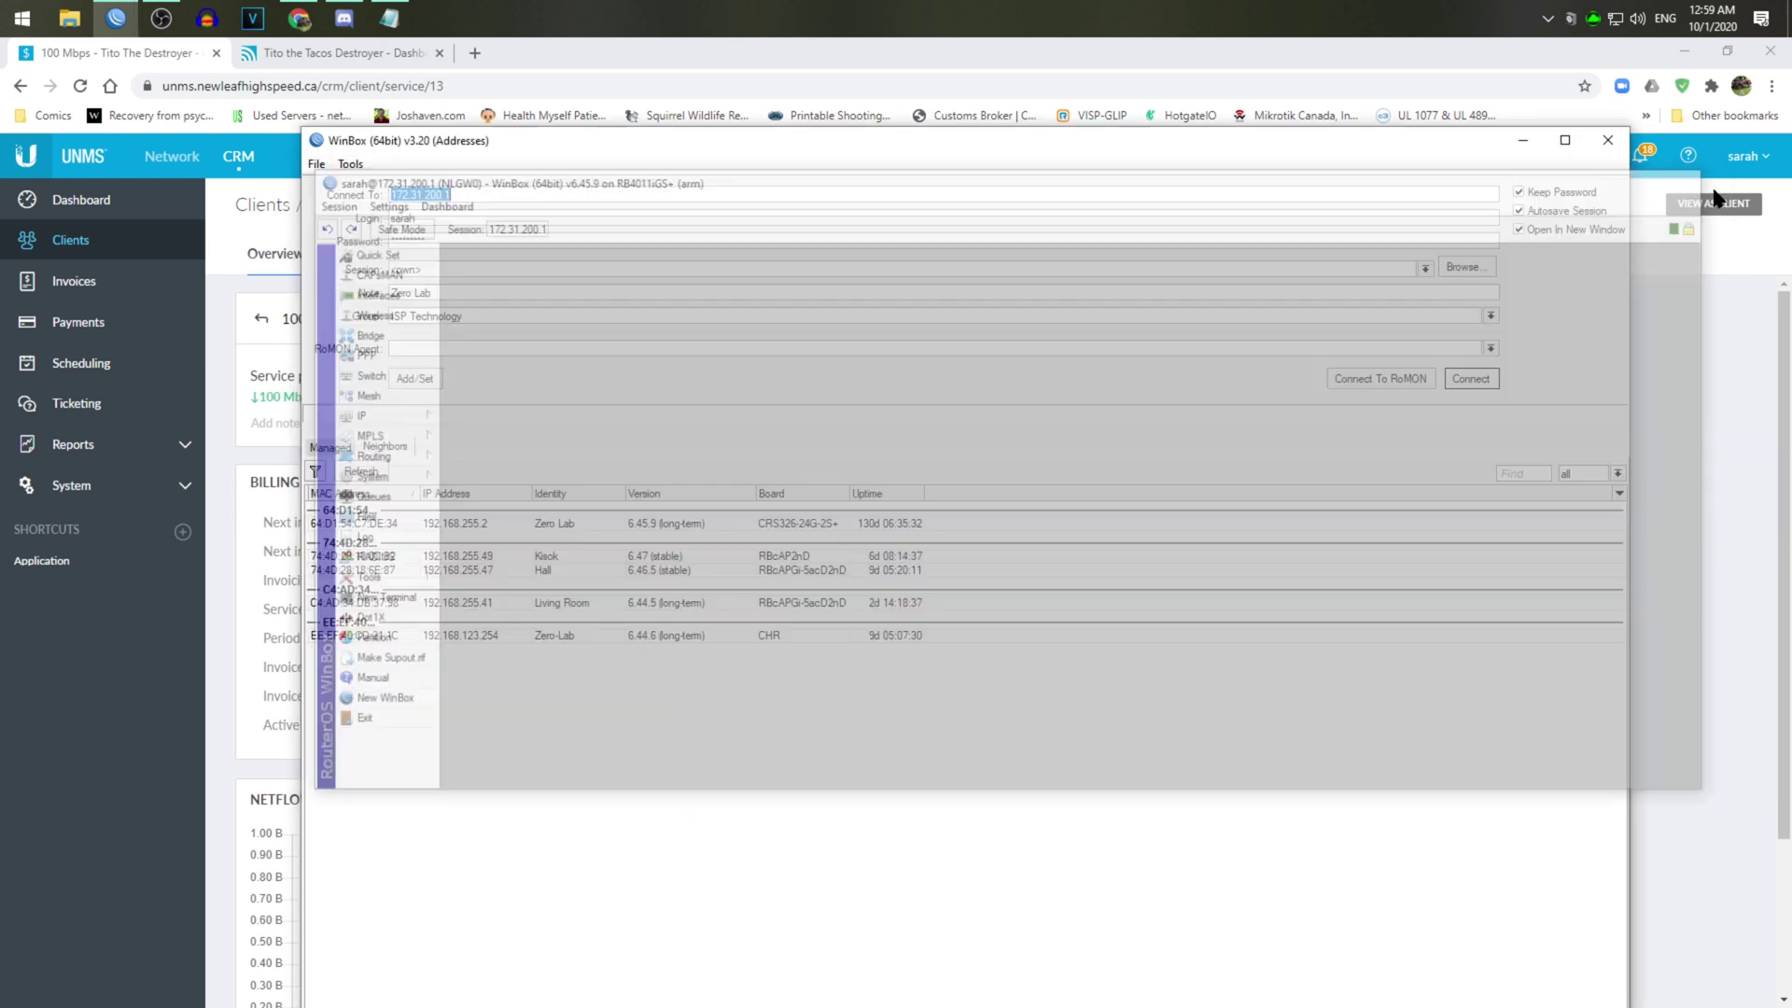
click(1607, 140)
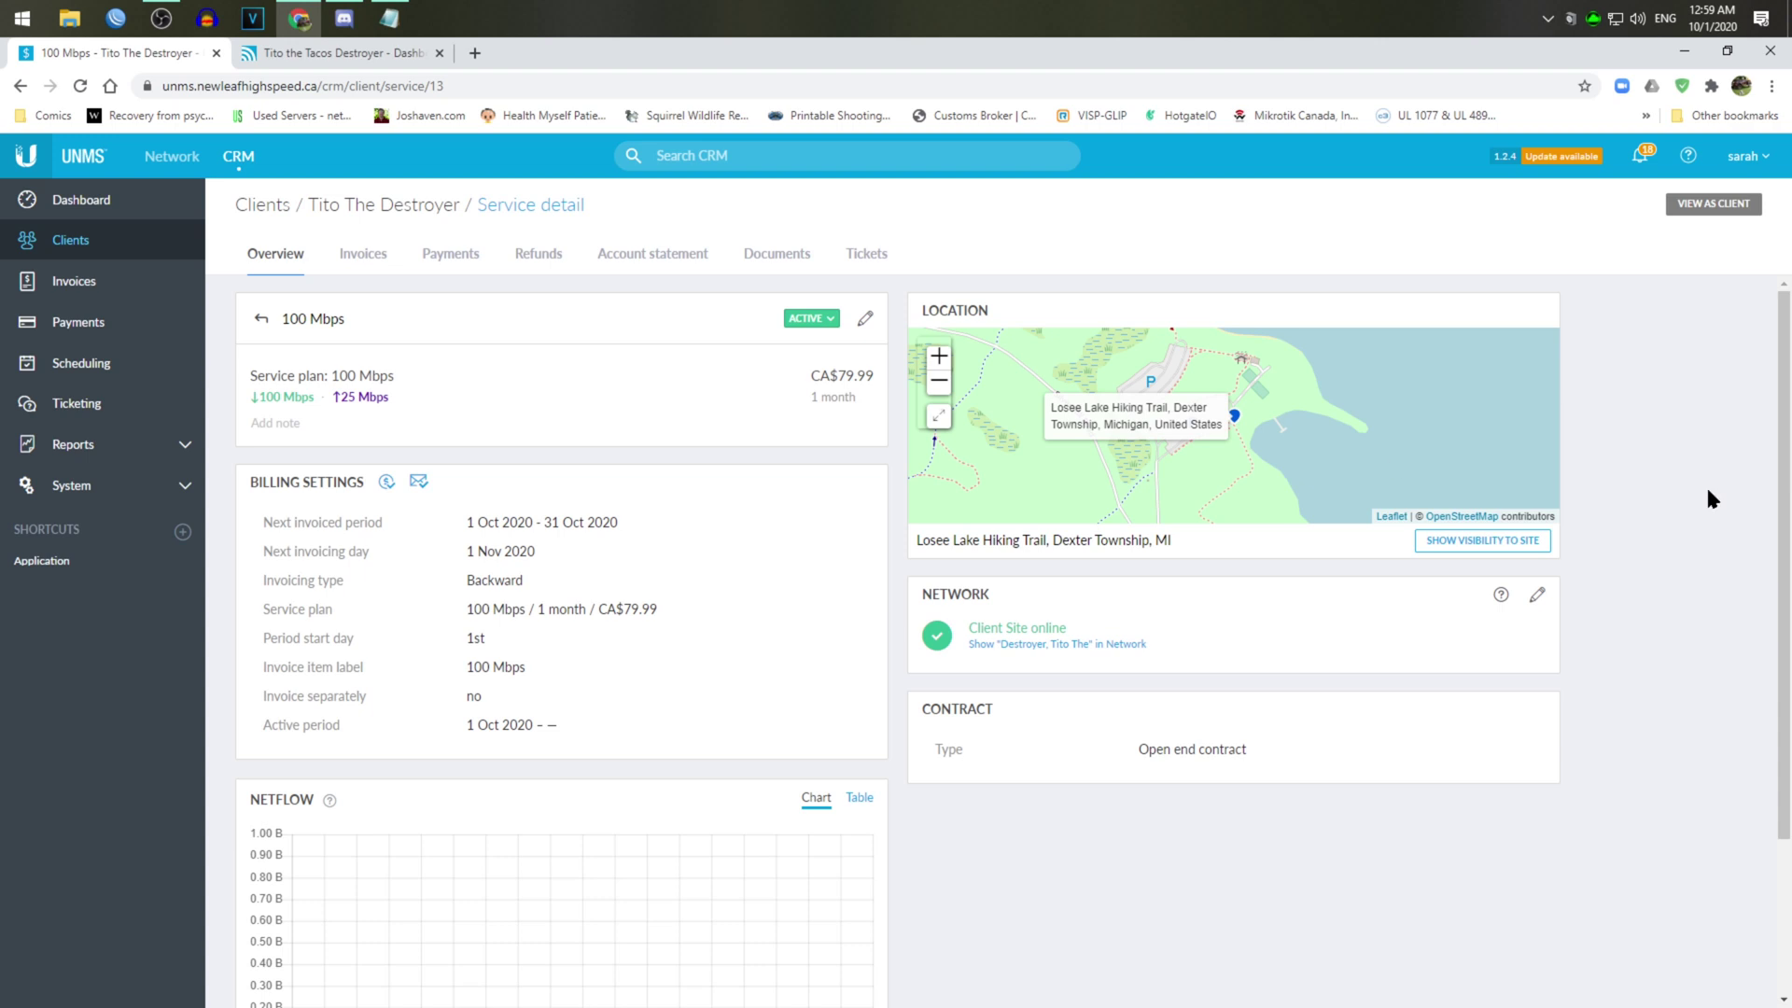